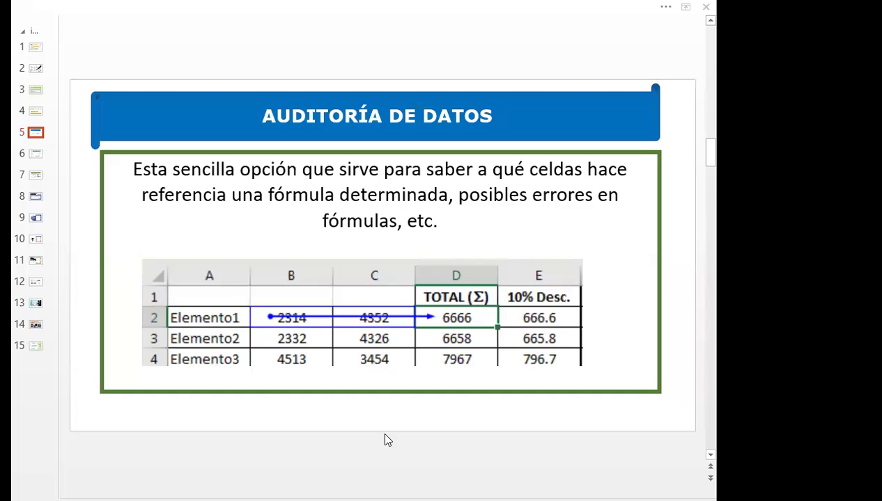
- Switch to the Excel workbook and examine the sum formula in the TOTAL cell D2
key("alt+Tab")
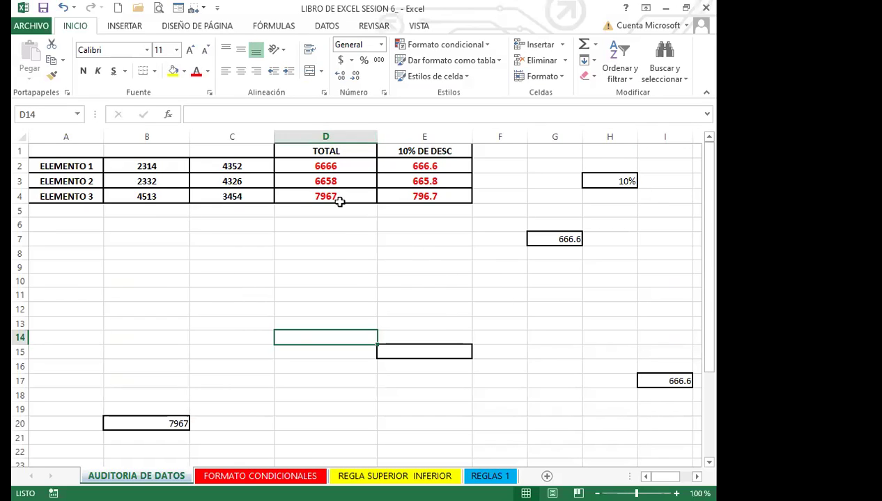
left_click(319, 168)
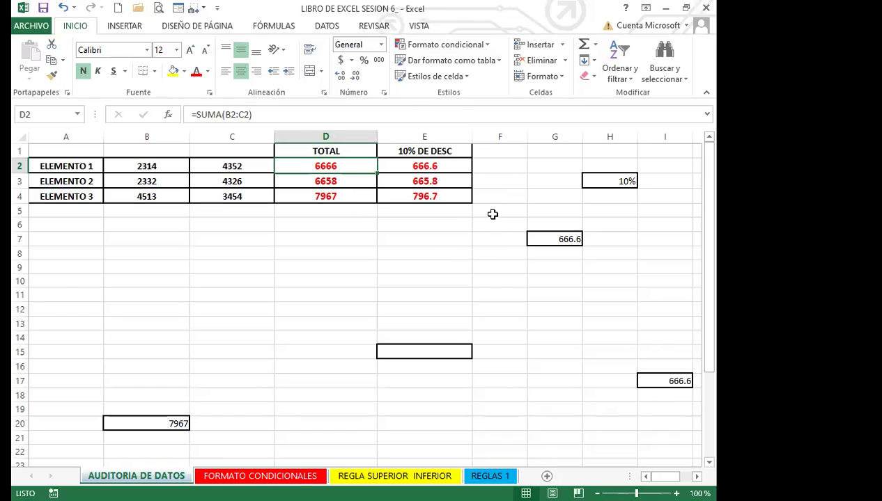
left_click(455, 152)
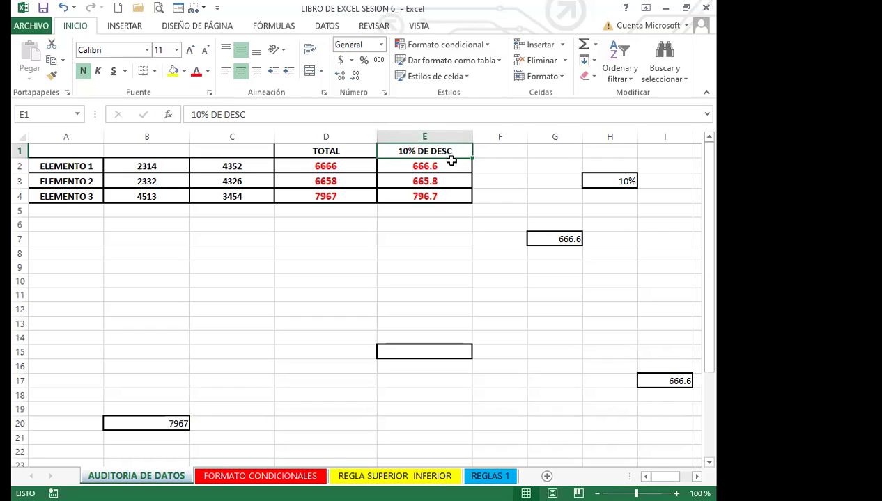
- Fill the 10% discount formula from E2 down through E4 and check the copied formula in E3
left_click(402, 167)
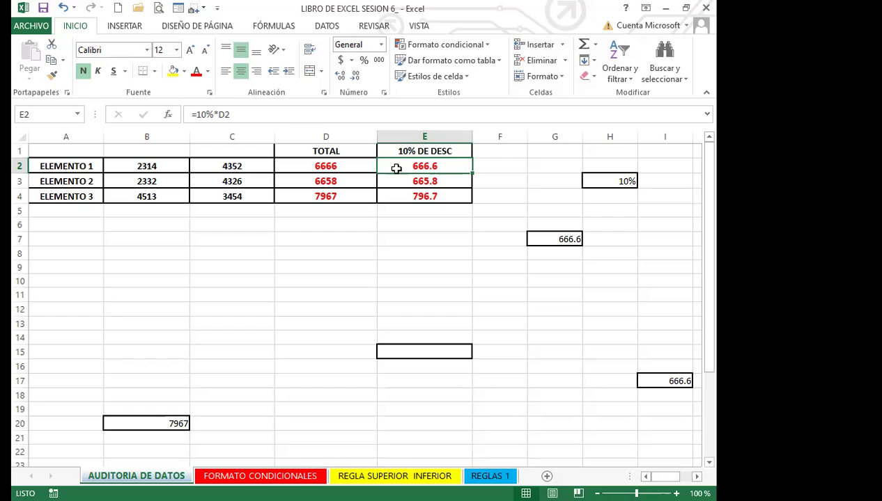
left_click_drag(471, 177, 464, 197)
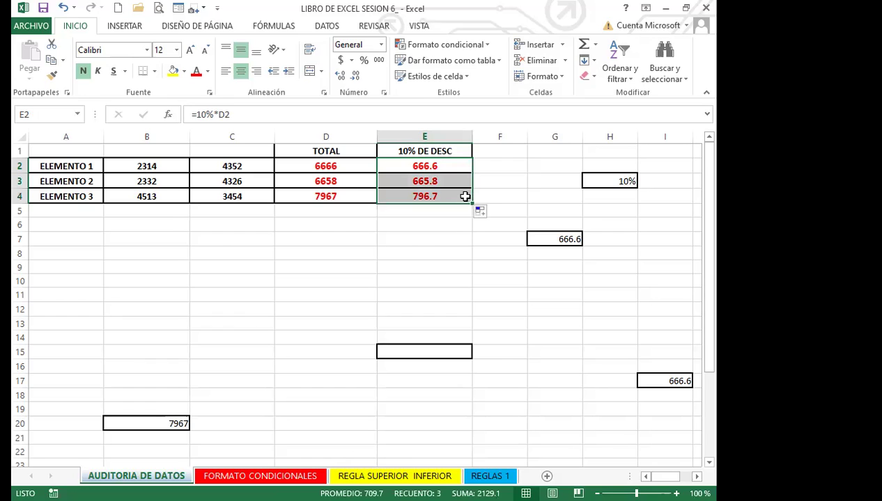
left_click(450, 179)
left_click(451, 166)
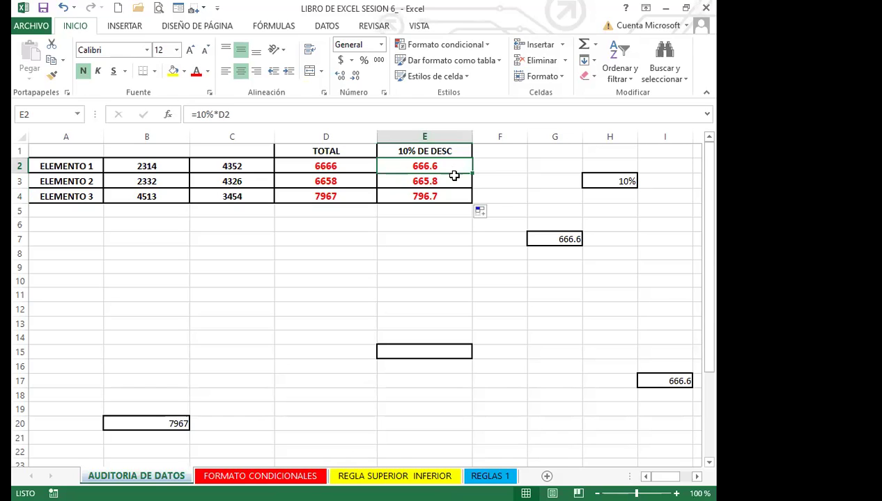
left_click(447, 181)
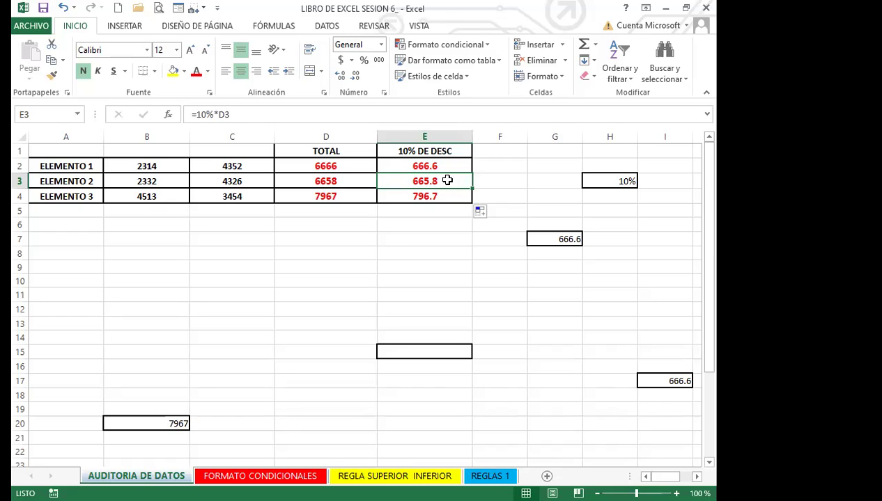
left_click(423, 234)
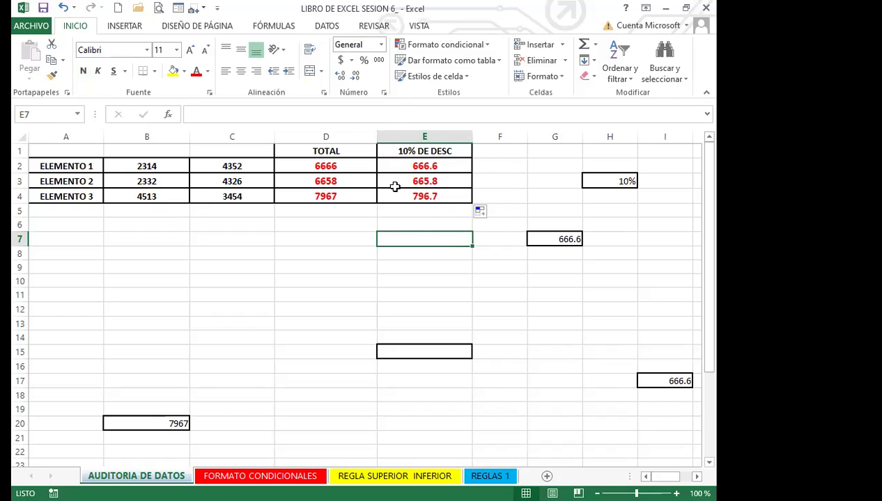
left_click(408, 183)
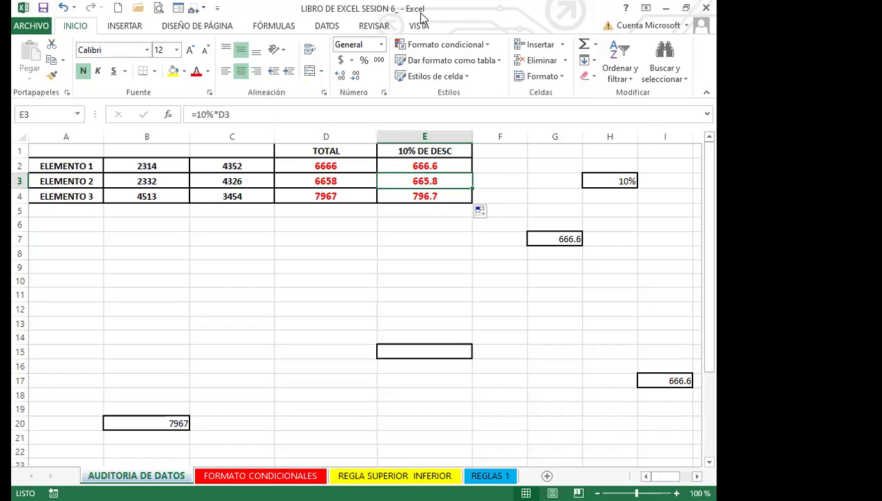
- Hide the formula bar in the workbook window
left_click(420, 26)
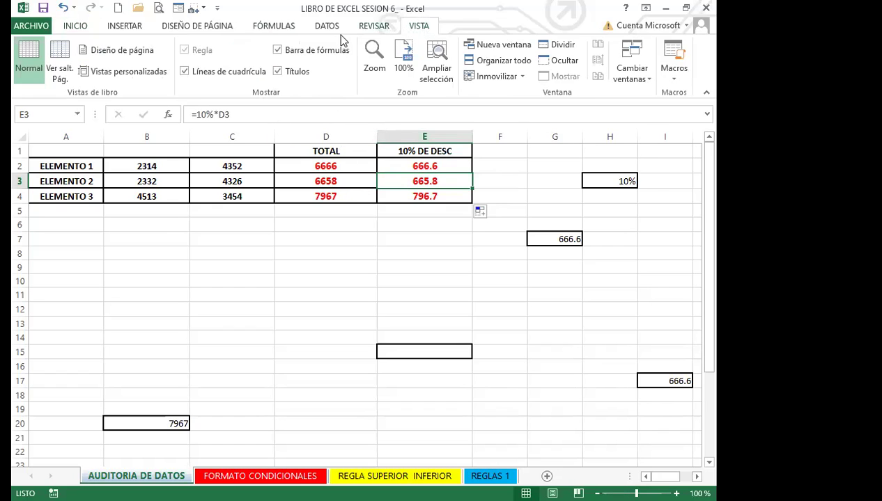
left_click(277, 51)
left_click(282, 230)
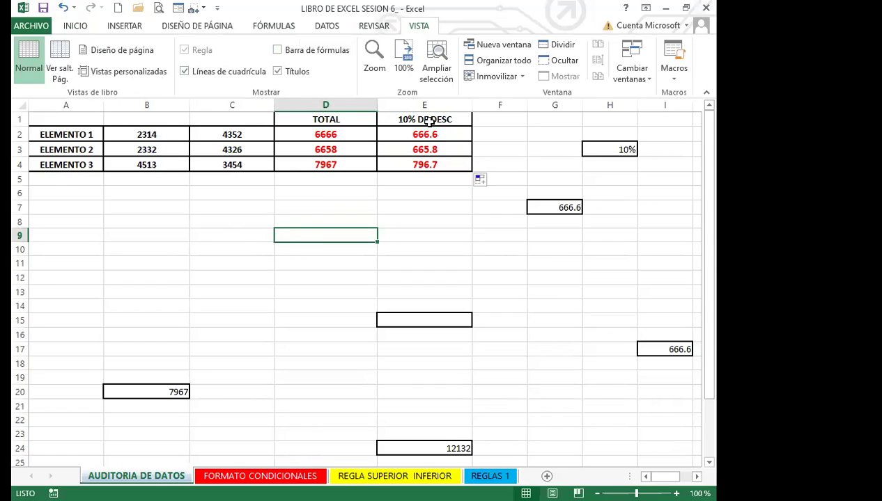
left_click(417, 206)
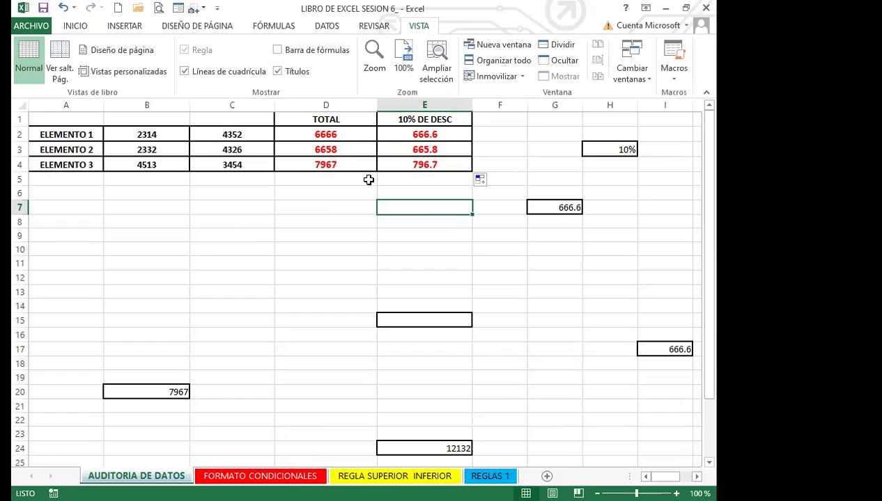
- Display the discount formula of E2 inside the cell and leave it unedited
left_click(392, 133)
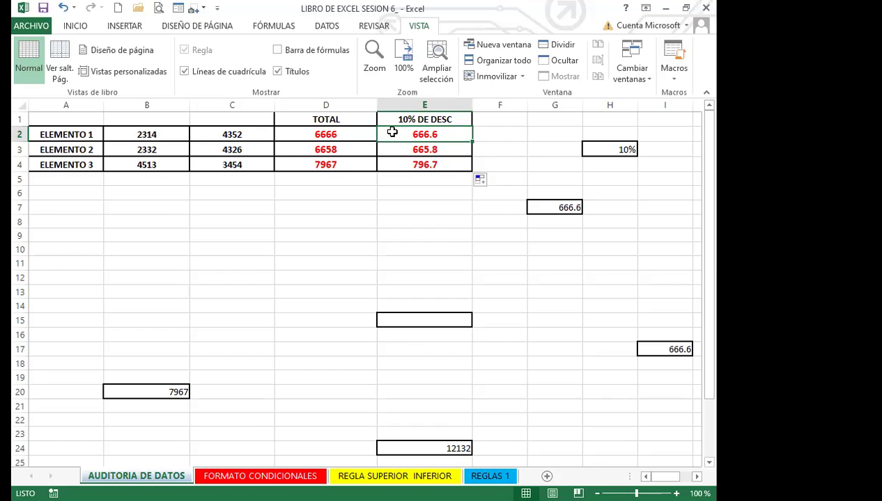
double_click(392, 133)
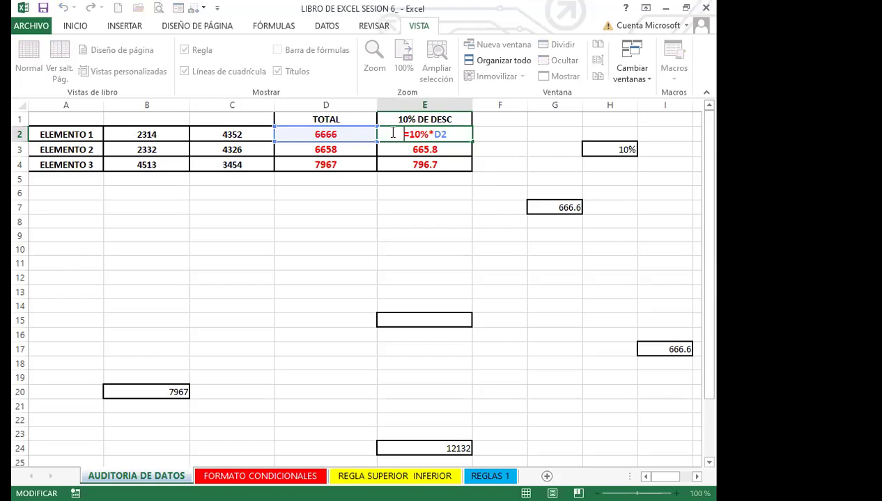
key("Return")
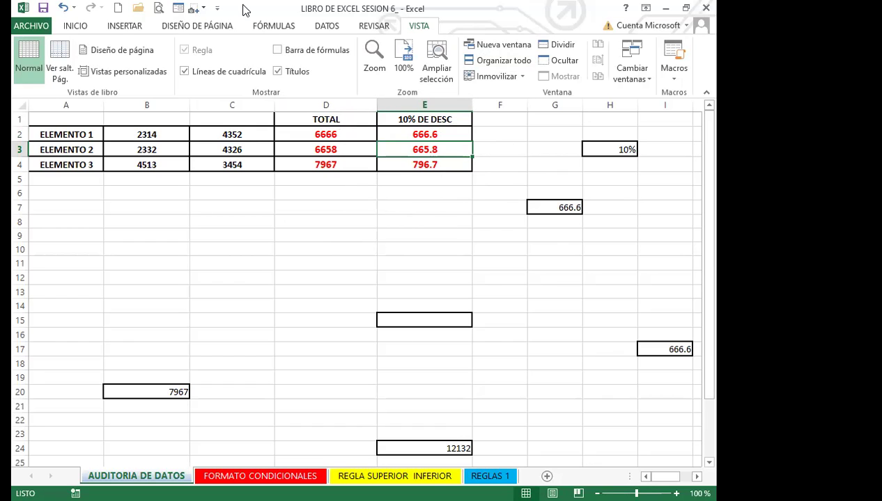
- Inspect in place the contents of B2 and C2 and the TOTAL formula in D2
left_click(271, 27)
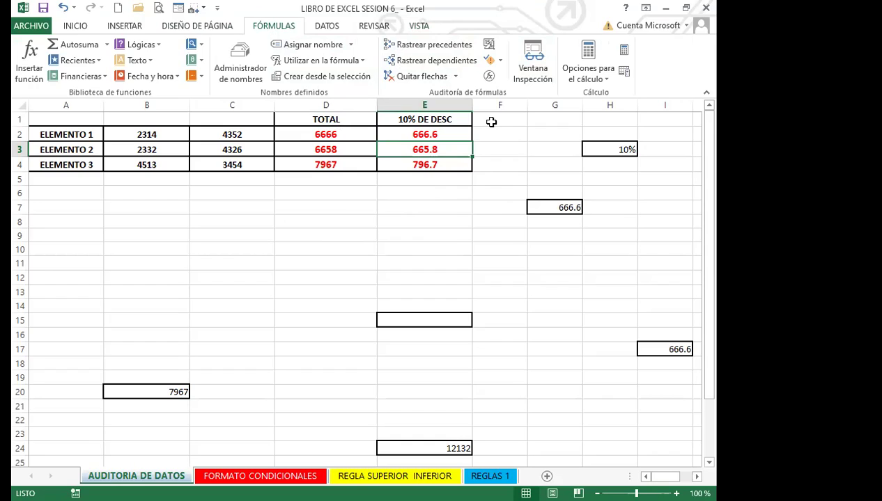
left_click(236, 133)
left_click(178, 132)
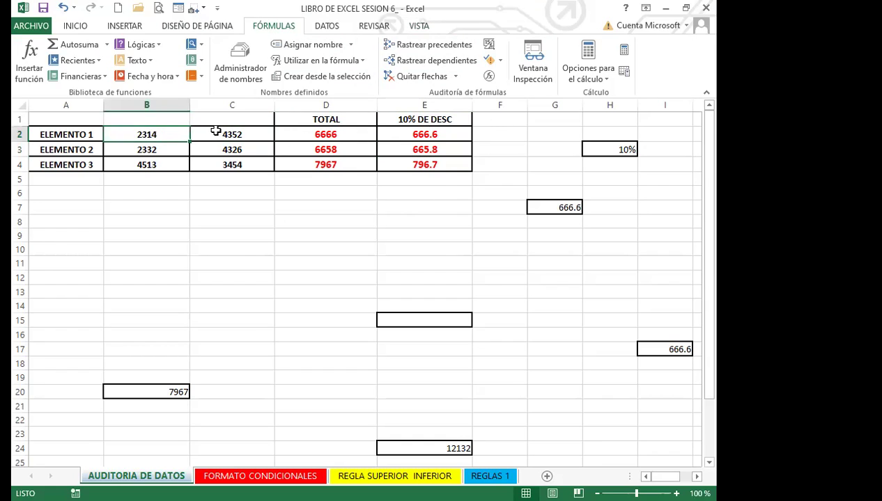
left_click(216, 132)
double_click(159, 133)
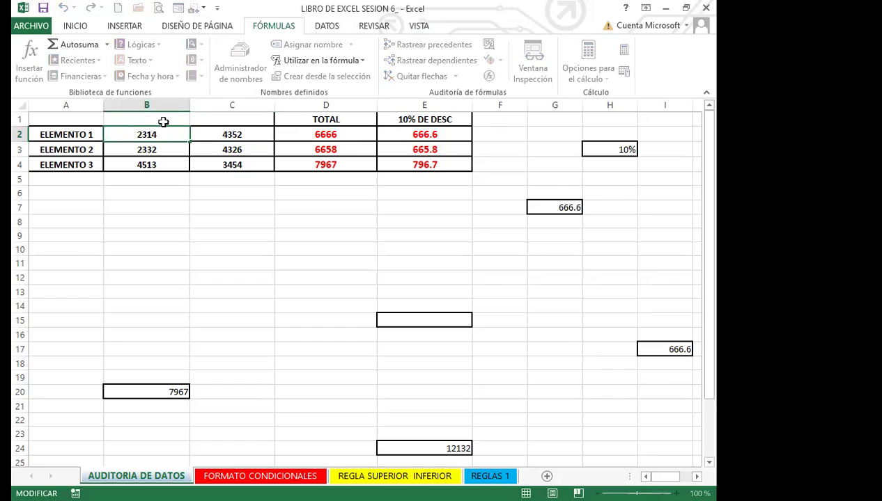
double_click(222, 132)
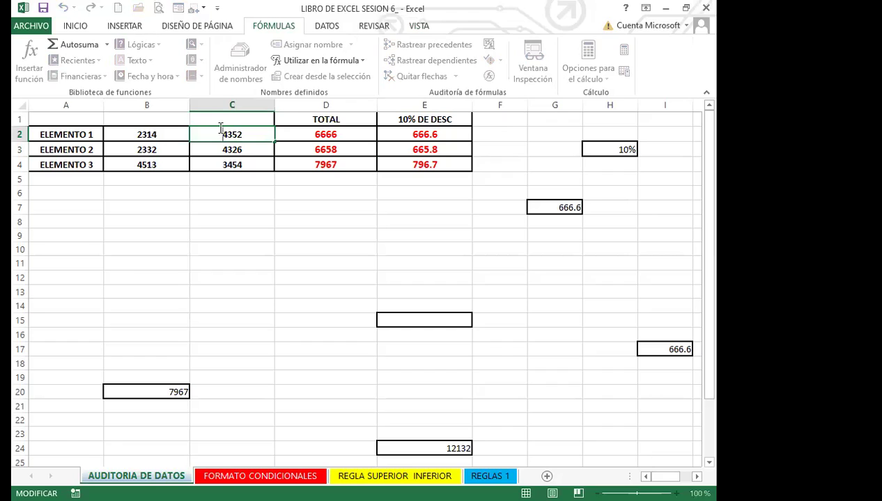
double_click(311, 133)
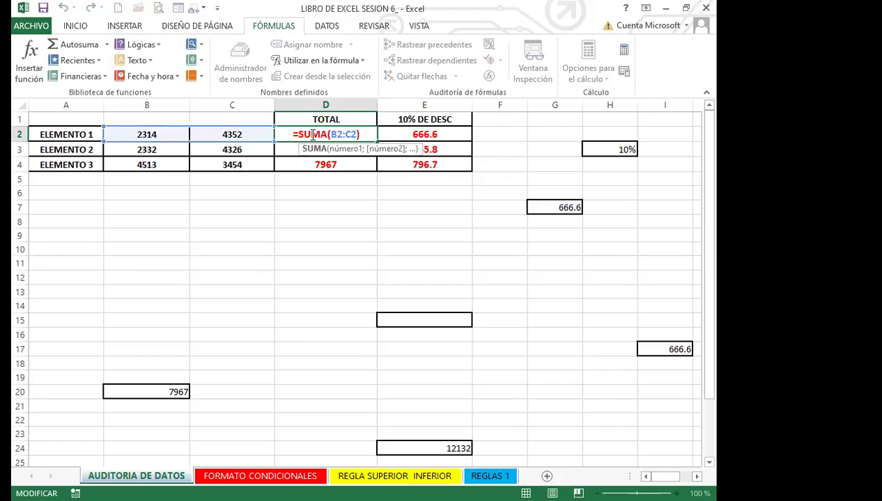
left_click(261, 134)
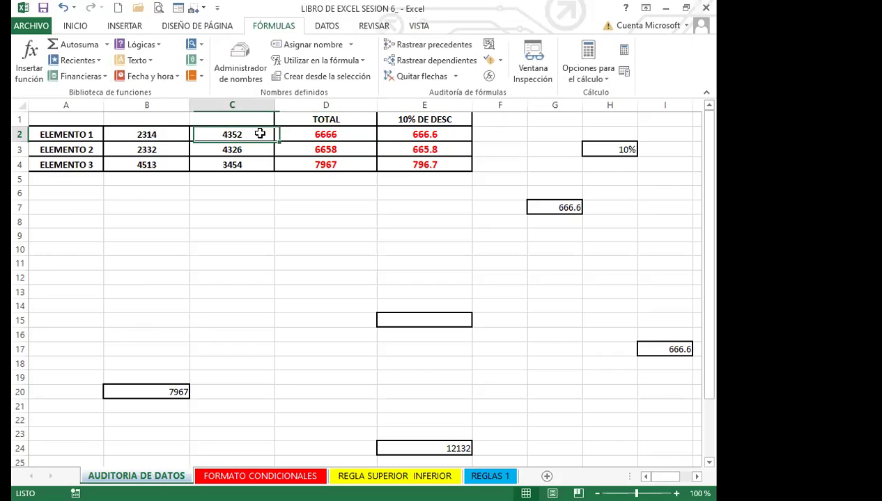
- Try to trace the precedents of cell C2
left_click(218, 149)
left_click(216, 136)
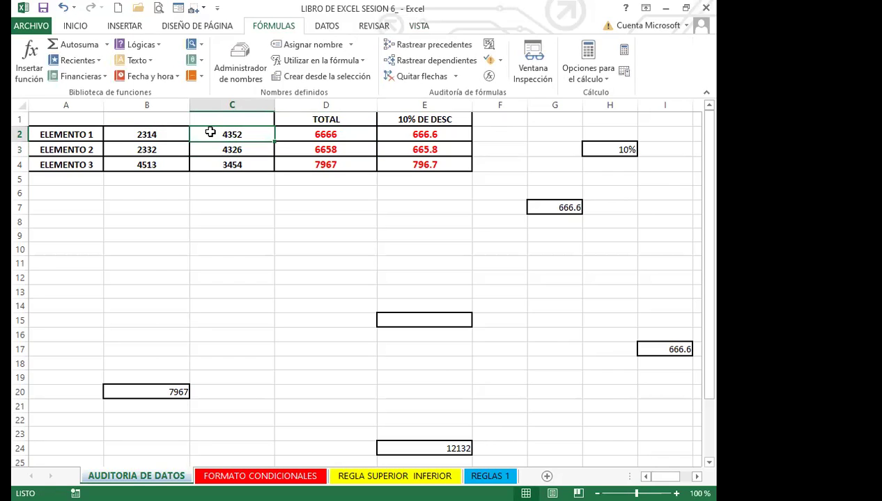
left_click(415, 46)
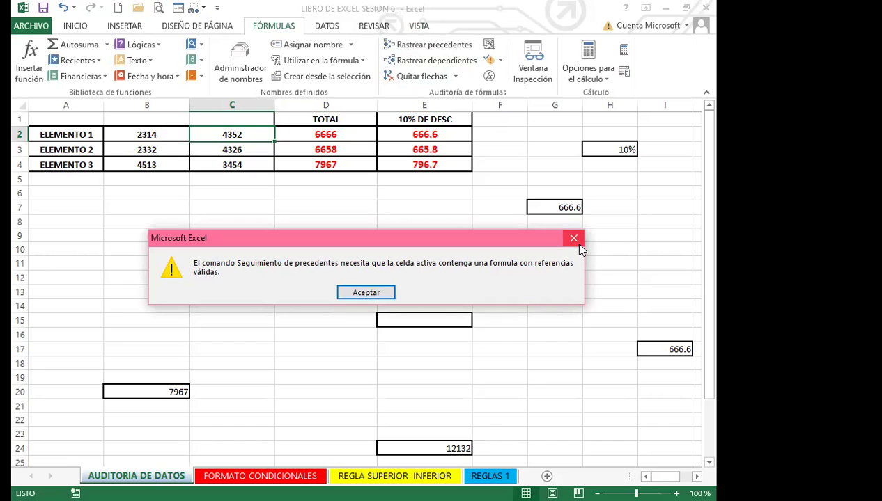
key("Return")
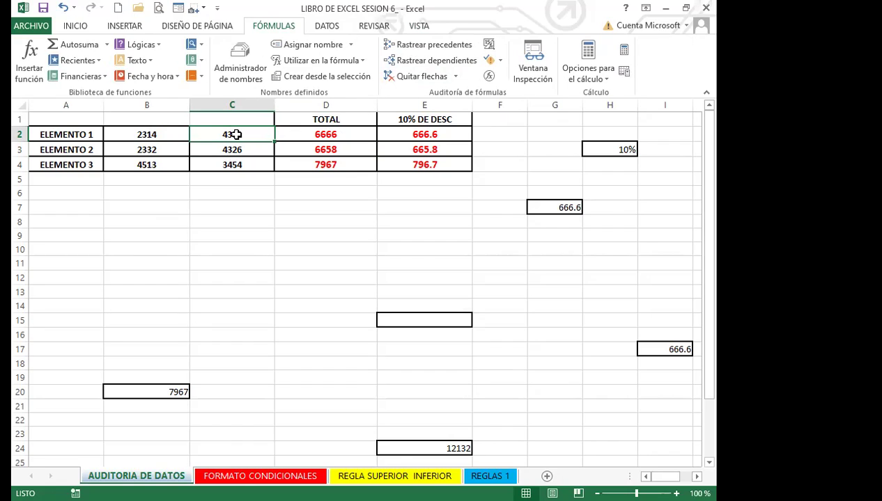
- Trace the precedents of the discount cell E2 and of the bordered cell G7
left_click(421, 134)
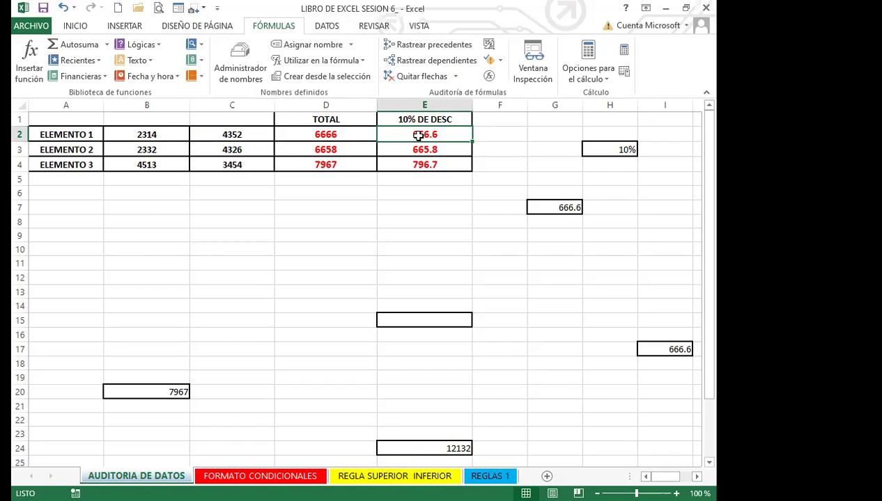
left_click(444, 47)
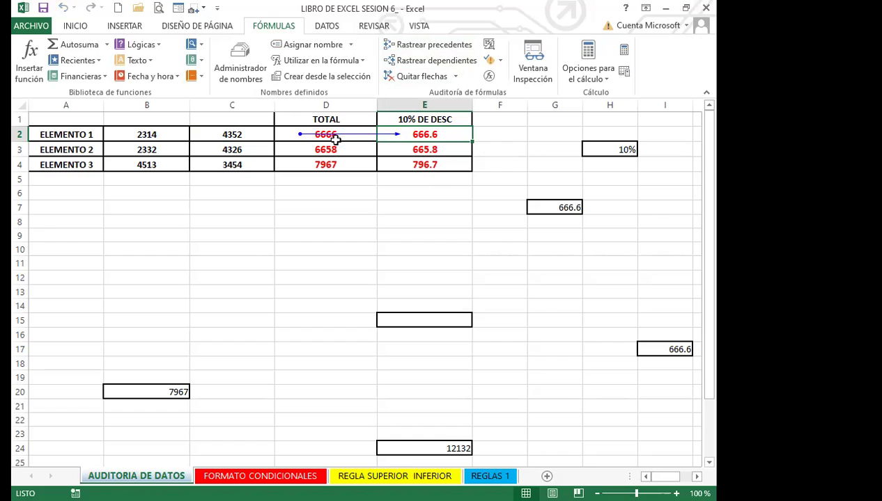
left_click(530, 206)
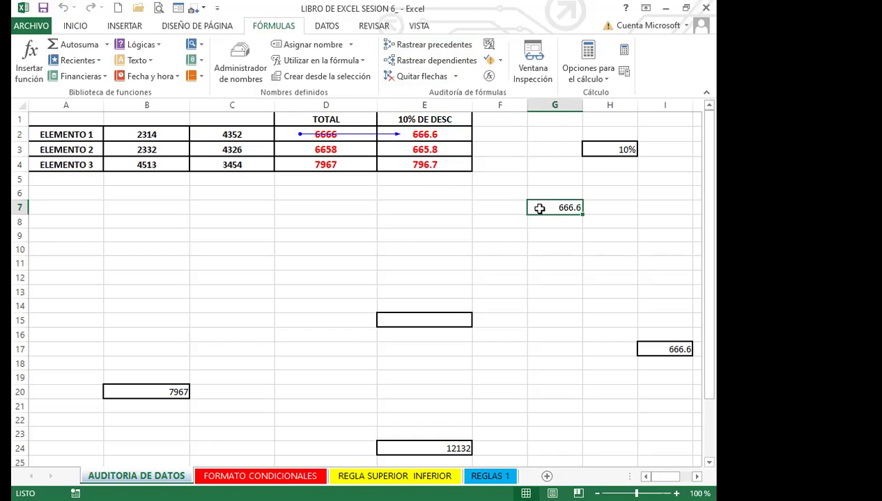
left_click(440, 44)
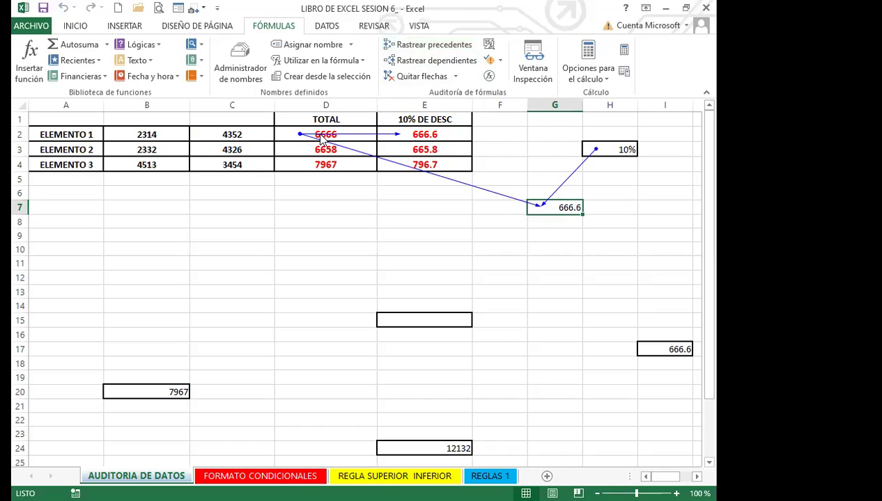
- Trace the precedents of the bordered cells B20 and I17
left_click(174, 390)
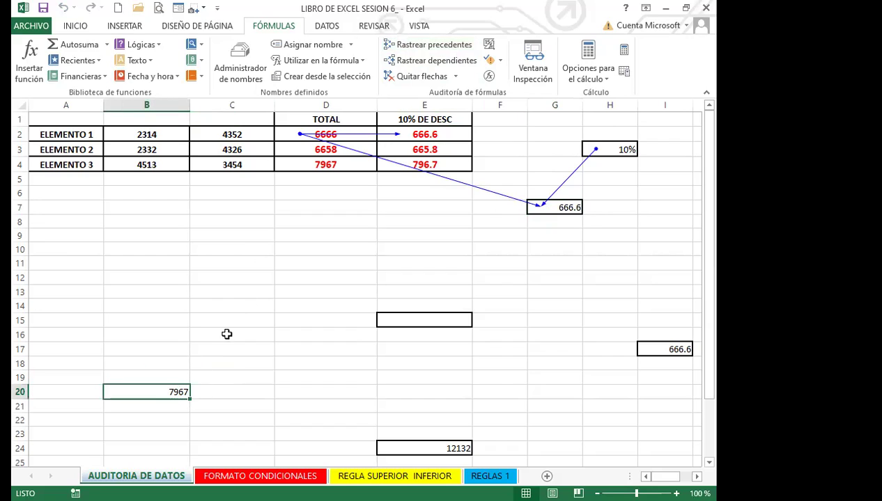
left_click(434, 45)
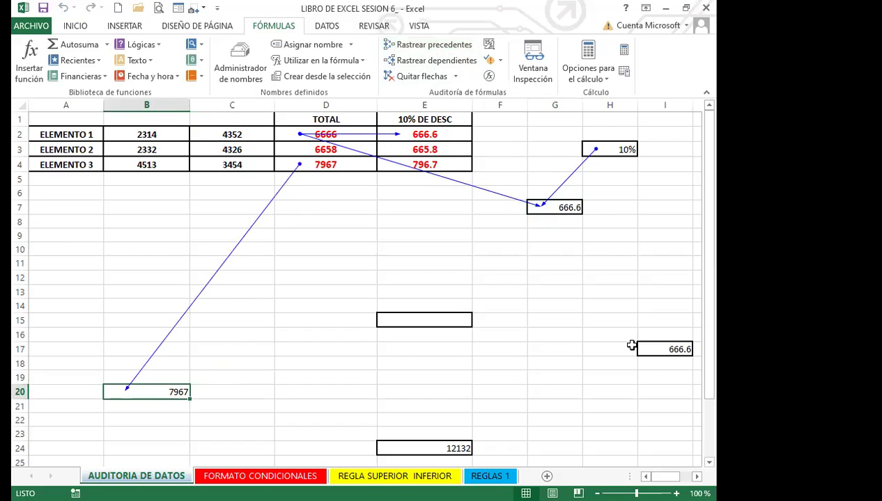
left_click(663, 355)
left_click(433, 45)
- Trace the precedents of the bordered cells I29, K7 and E24
scroll(446, 309, "down", 3)
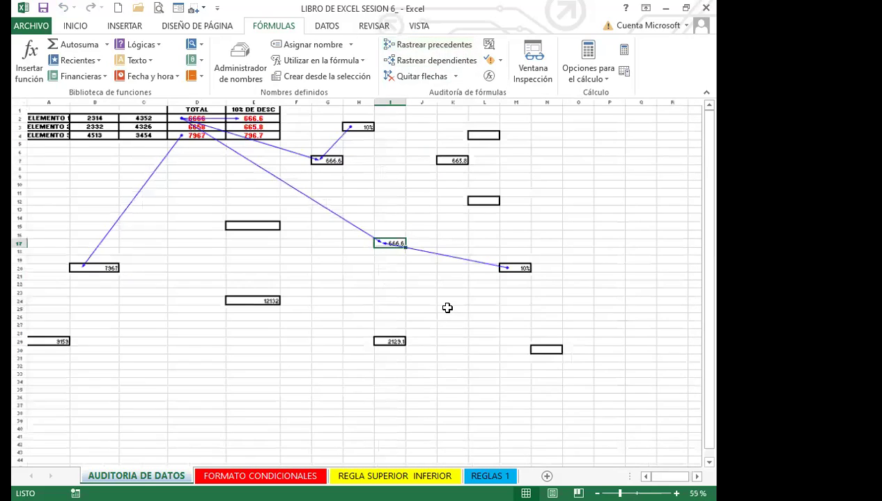
left_click(383, 334)
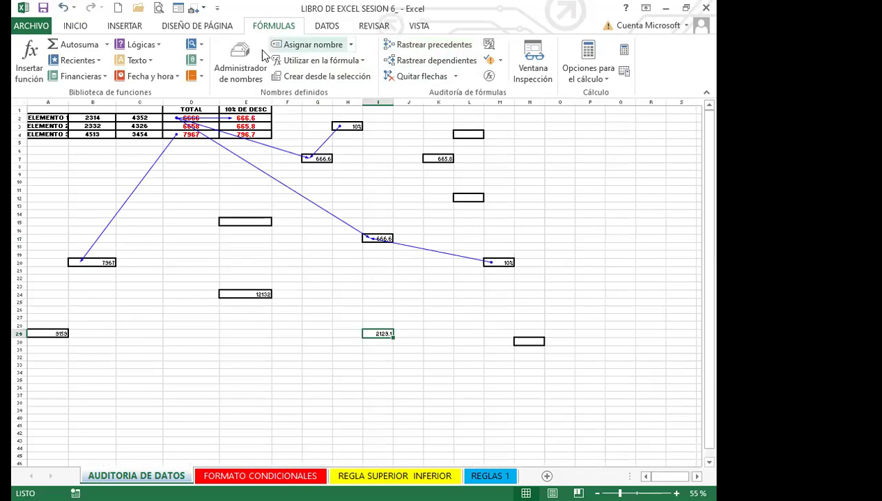
left_click(425, 44)
left_click(440, 159)
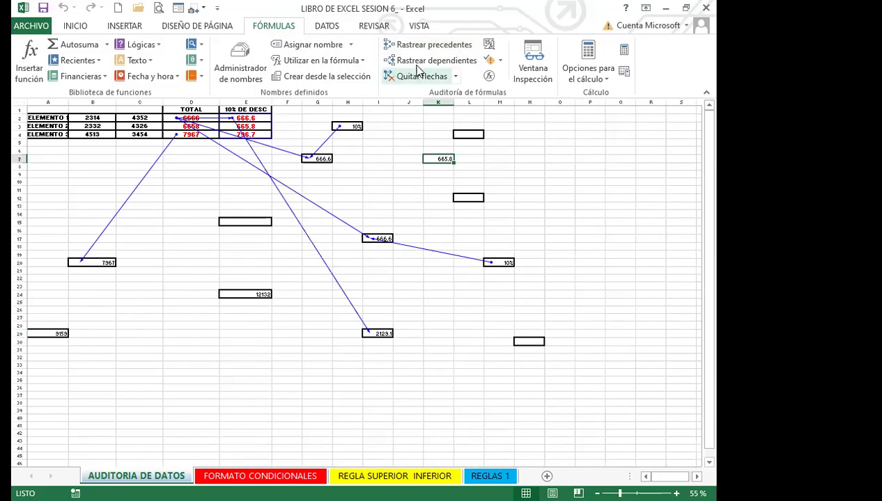
left_click(422, 45)
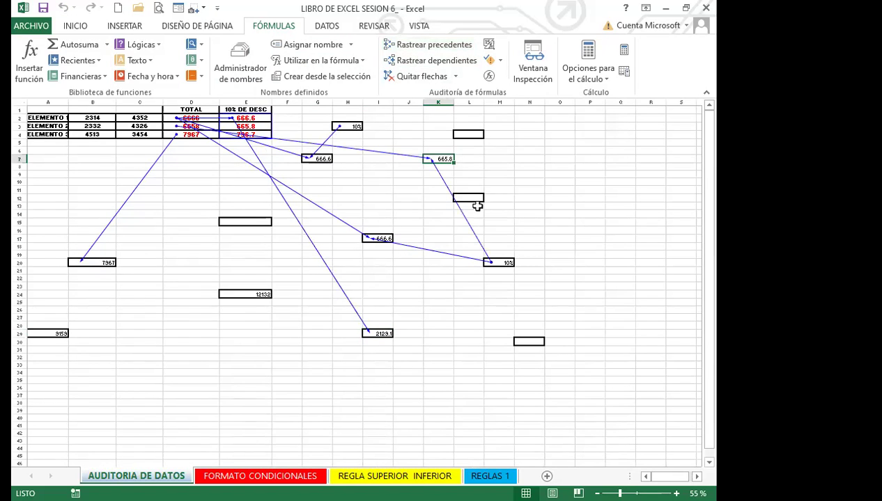
left_click(265, 293)
left_click(392, 45)
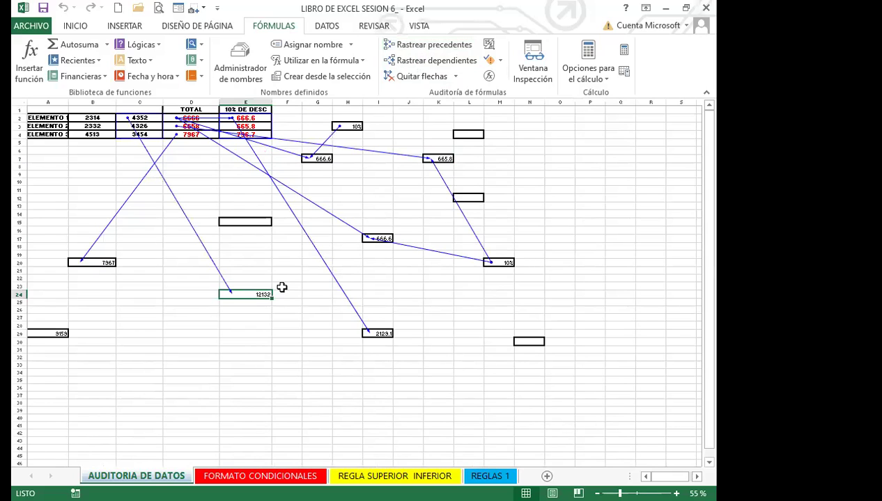
- Trace the precedents of the bordered cell A29 and clear all the tracer arrows from the sheet
left_click(55, 332)
left_click(413, 48)
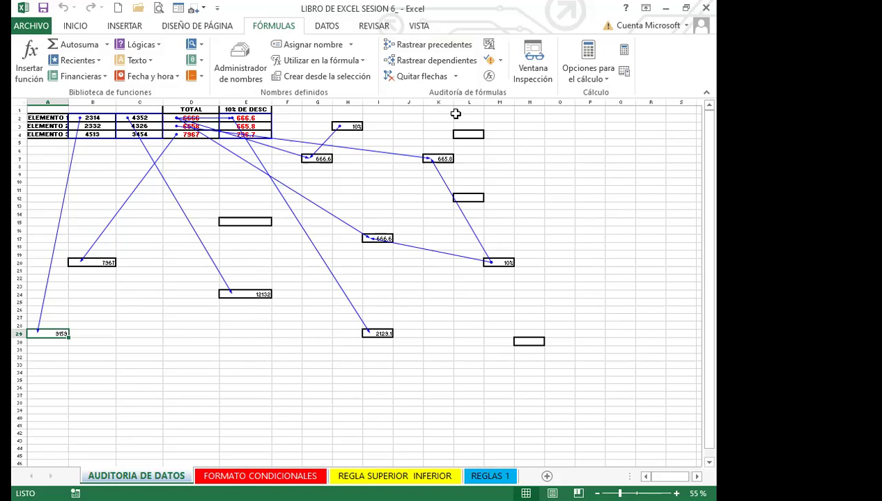
left_click(438, 79)
- Trace the precedents of the bordered cell I29 and open its SUMA formula to check the range it references
left_click(379, 334)
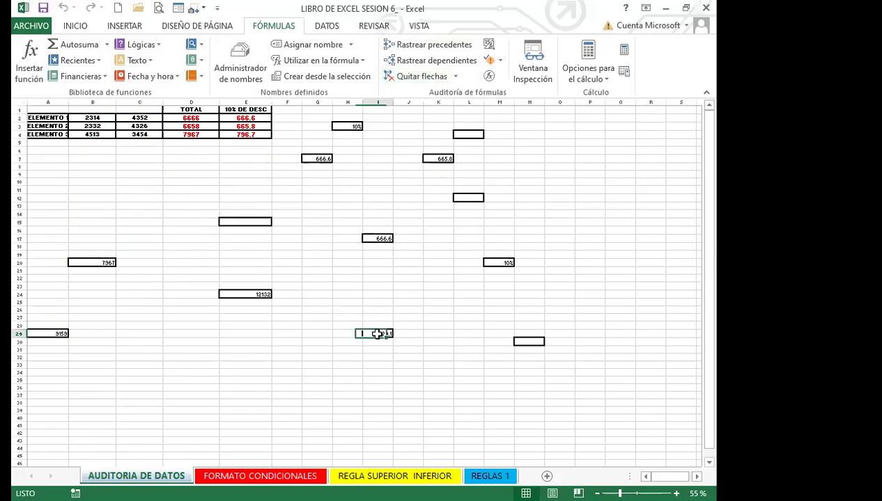
left_click(432, 46)
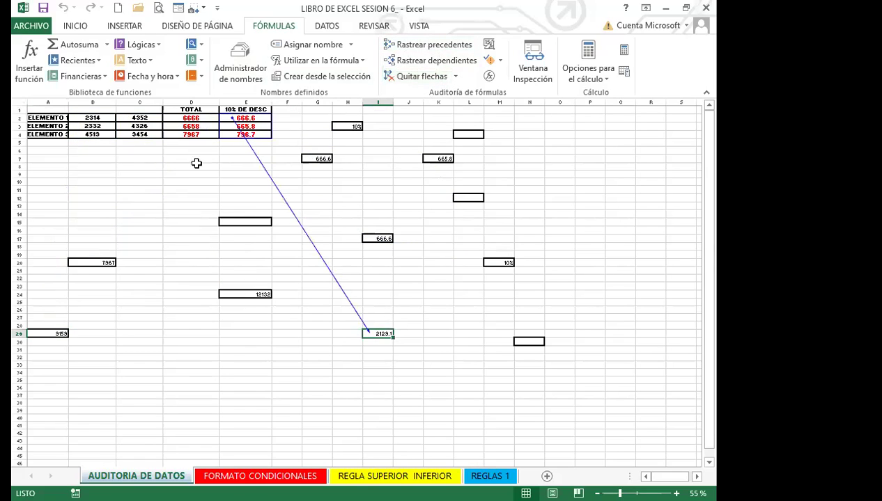
left_click(374, 382)
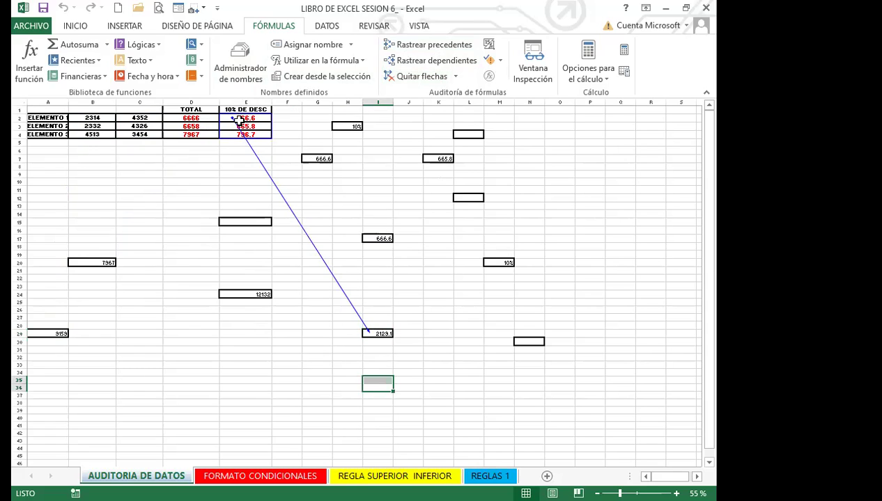
left_click(413, 341)
double_click(385, 335)
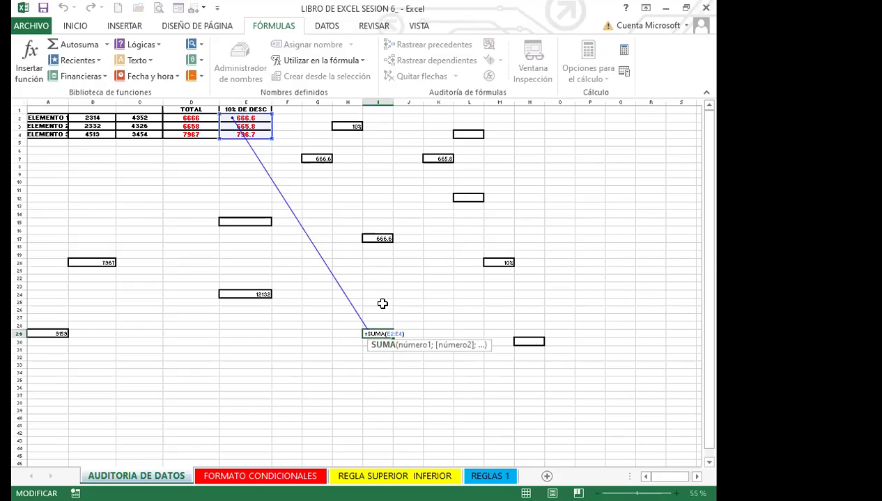
left_click(376, 335)
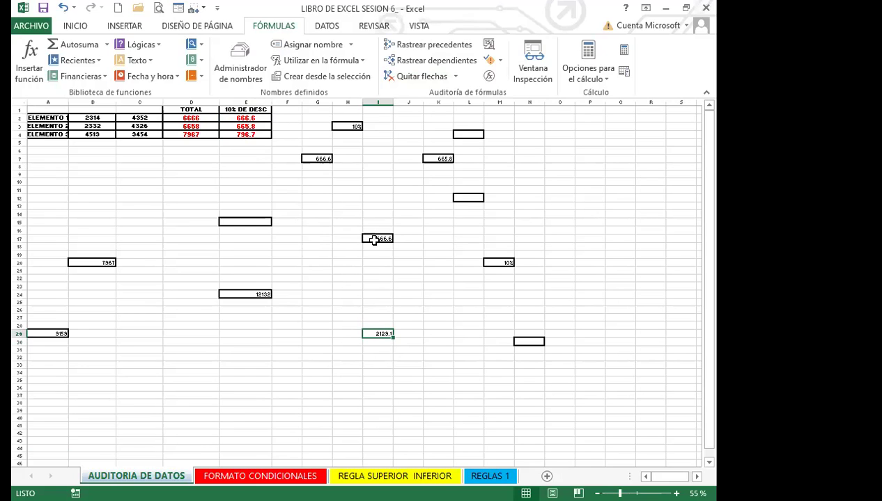
- Trace the precedents of the bordered cell I17 and remove its tracer arrows
left_click(374, 239)
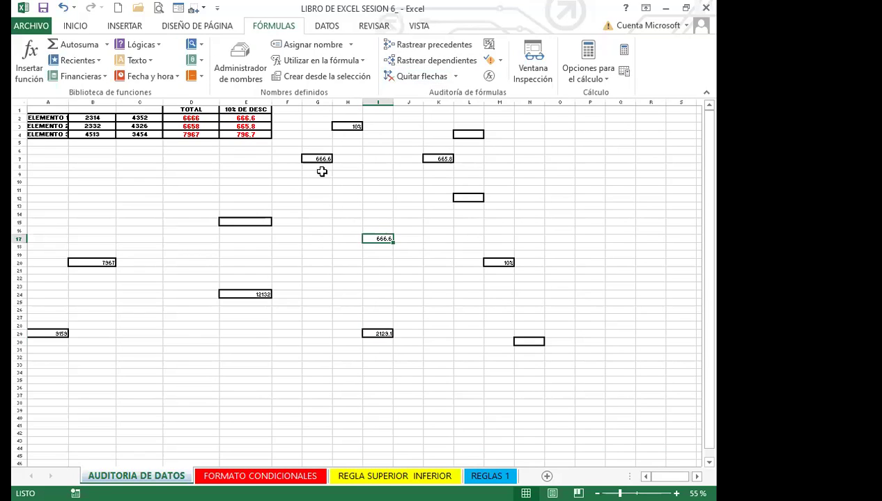
left_click(415, 46)
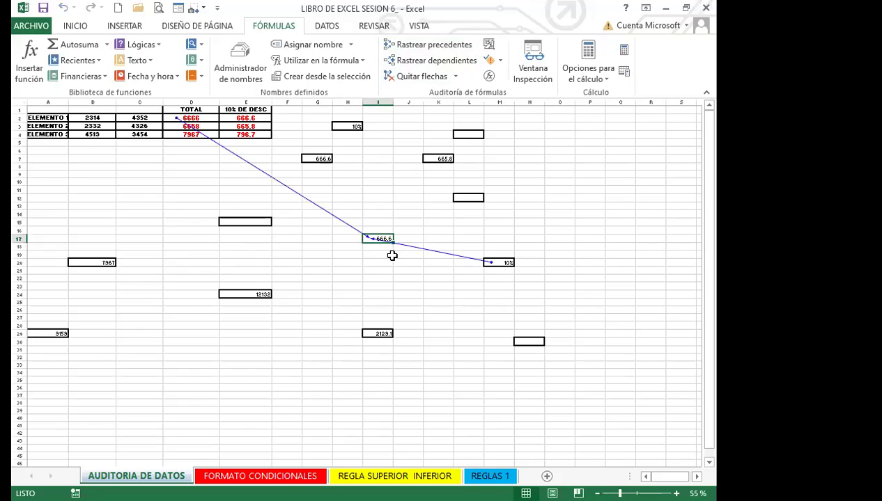
left_click(415, 76)
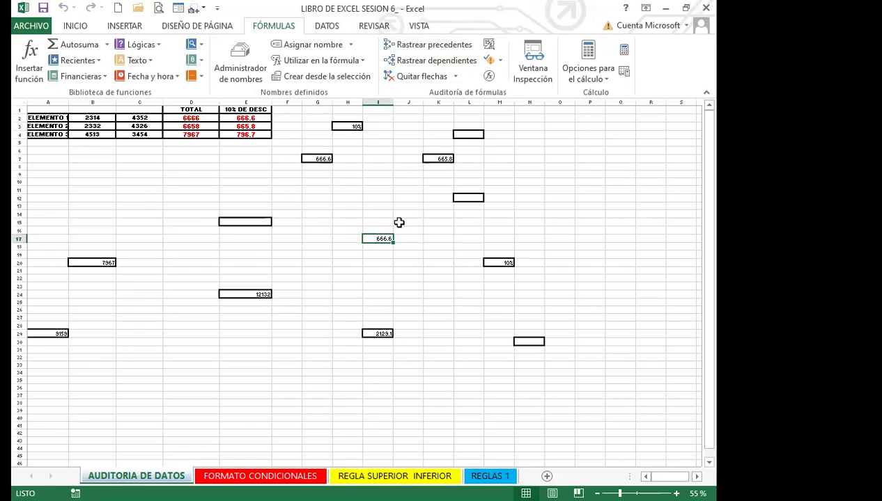
left_click(456, 76)
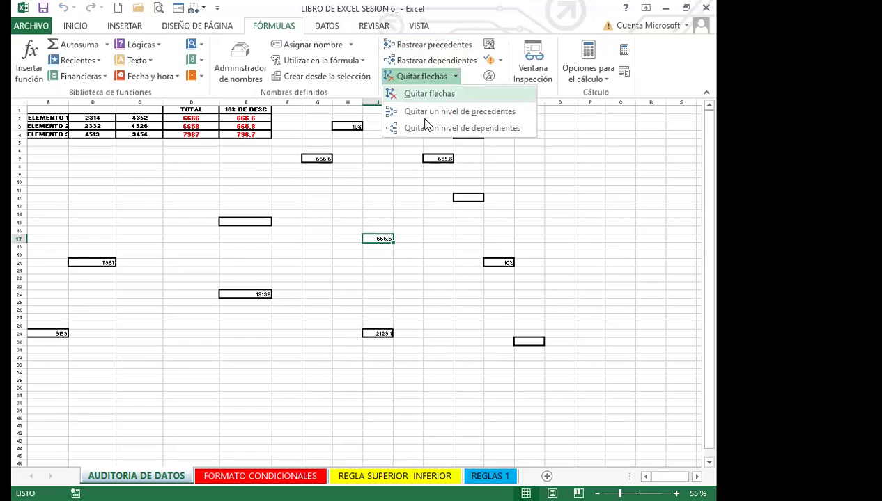
- Trace the precedents of the bordered cells I17, I29 and E24, and remove all their tracer arrows
left_click(378, 238)
left_click(418, 44)
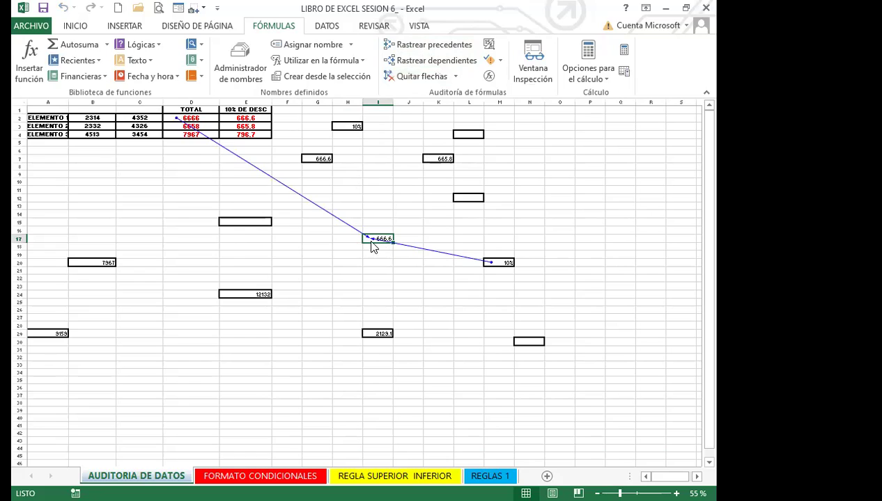
left_click(379, 335)
left_click(420, 46)
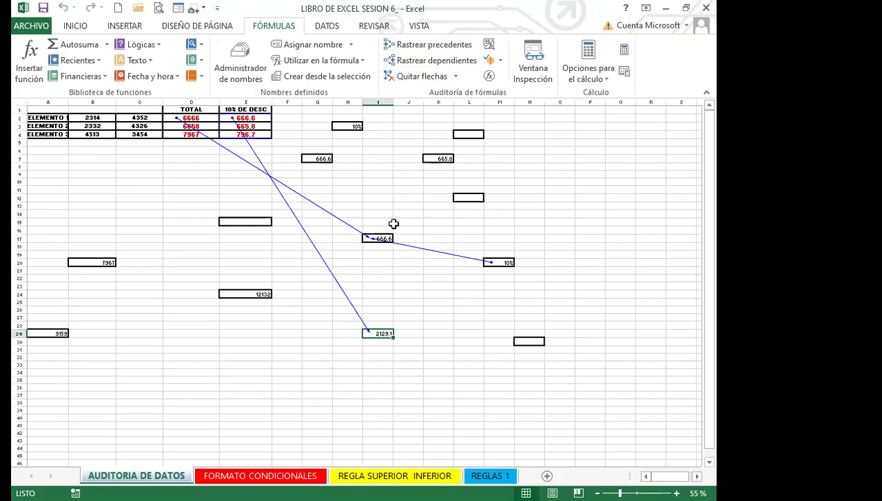
left_click(256, 294)
left_click(434, 48)
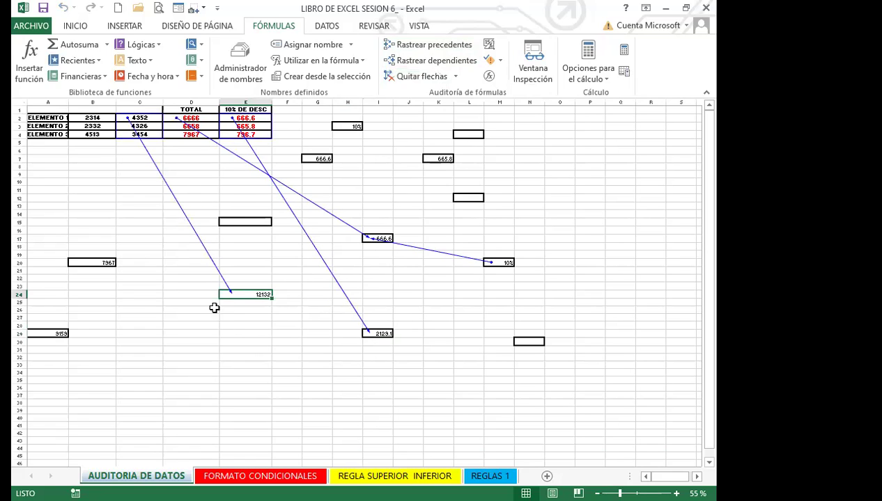
left_click(419, 76)
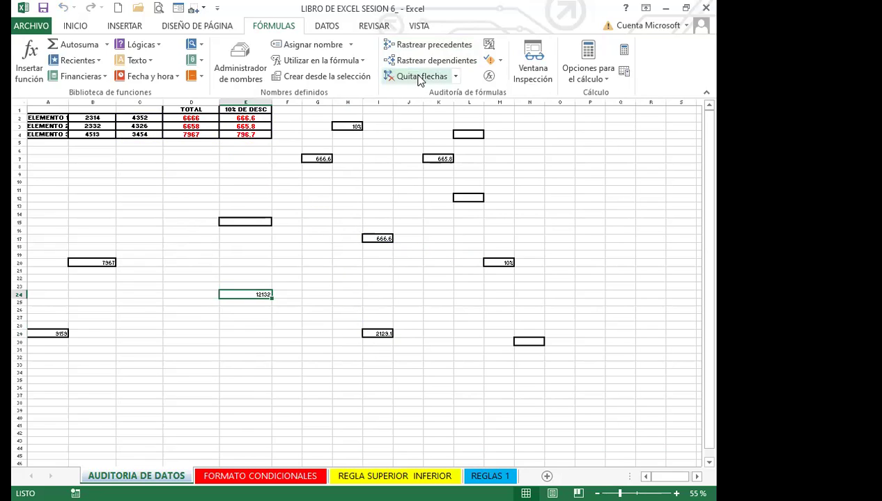
- Trace the precedents of cells I17 and I29 again and clear both sets of arrows
left_click(388, 235)
left_click(421, 46)
left_click(382, 332)
left_click(421, 46)
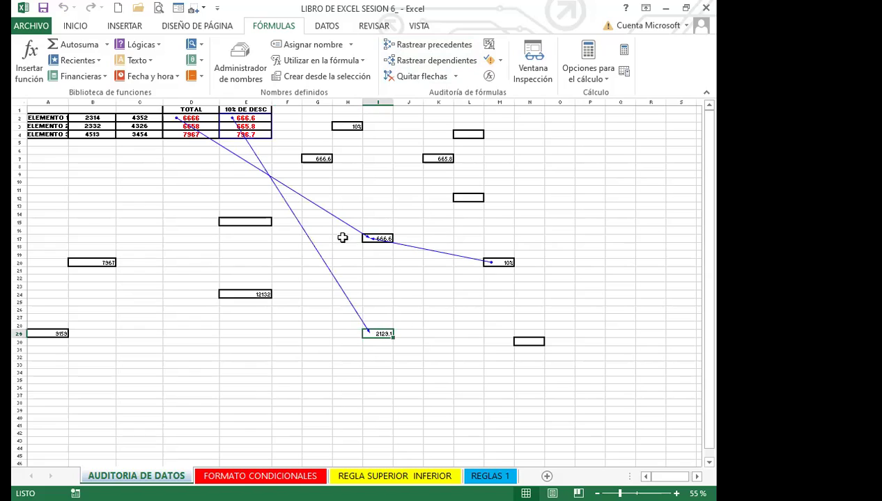
left_click(435, 78)
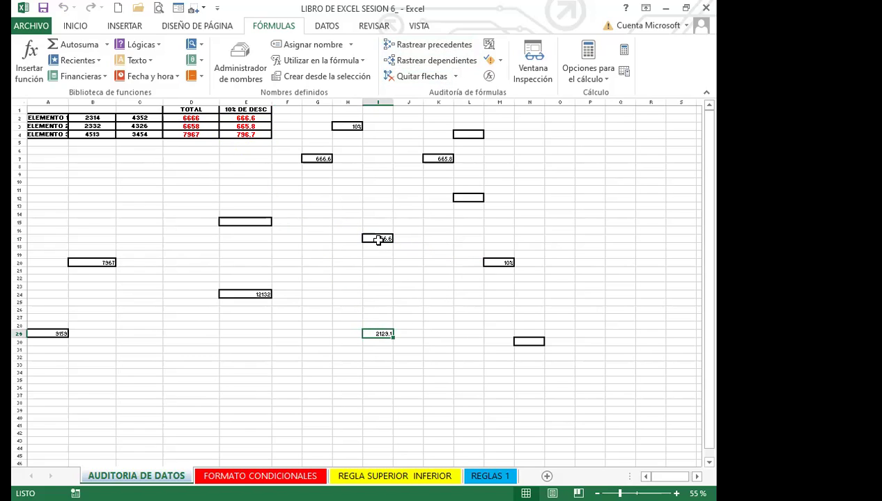
- Trace the precedents of the bordered cells I17, I29 and E24
left_click(378, 239)
left_click(422, 46)
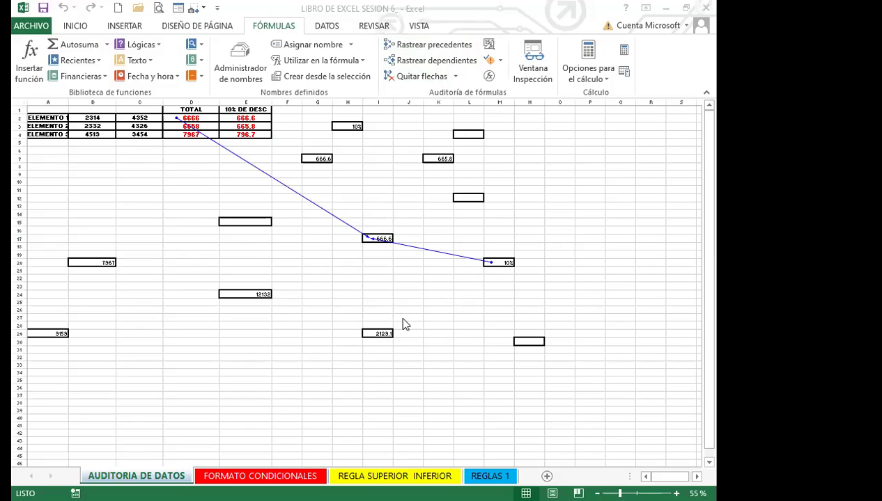
left_click(381, 336)
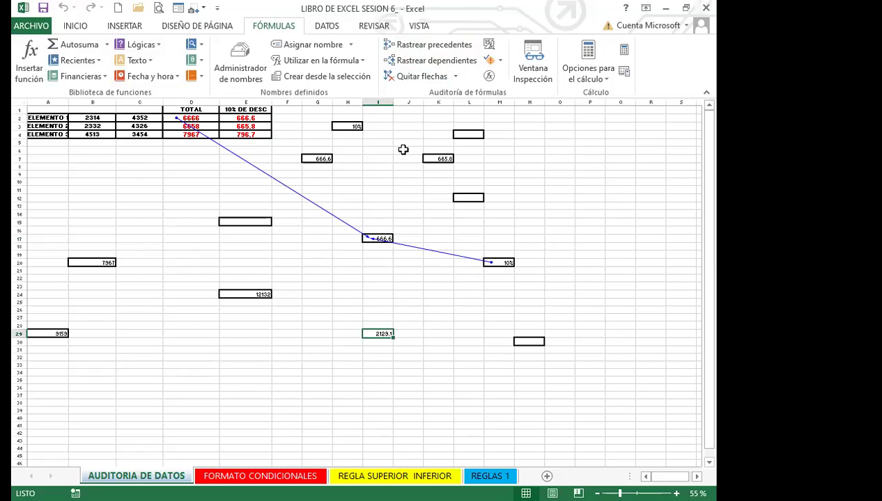
left_click(403, 44)
left_click(245, 293)
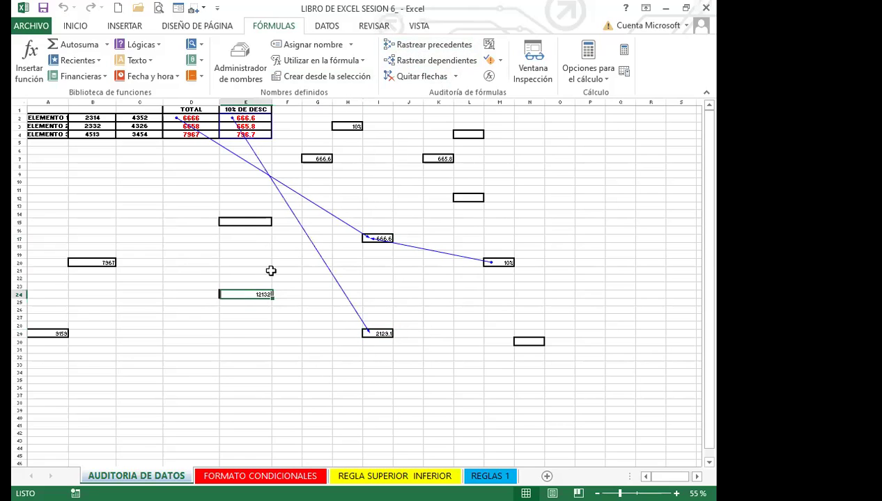
left_click(431, 44)
- Trace the precedents of the bordered cells K7, G7 and B20
left_click(437, 159)
left_click(435, 44)
left_click(320, 159)
left_click(418, 45)
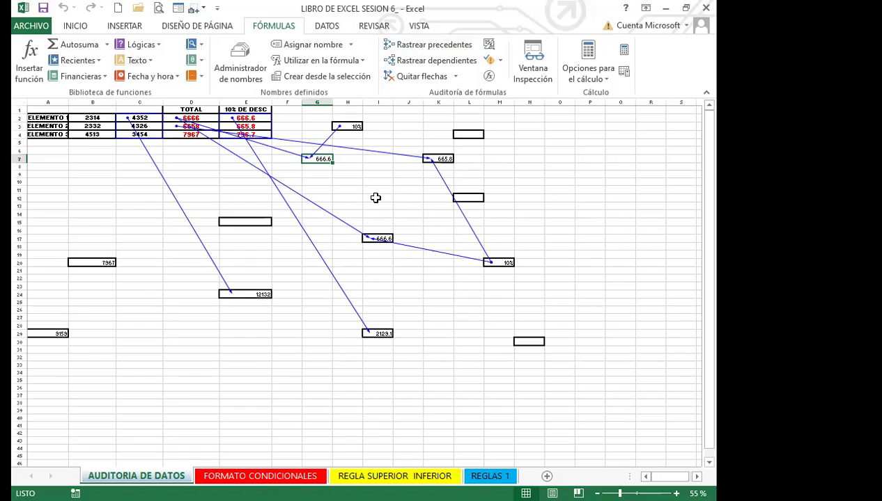
left_click(93, 263)
left_click(420, 49)
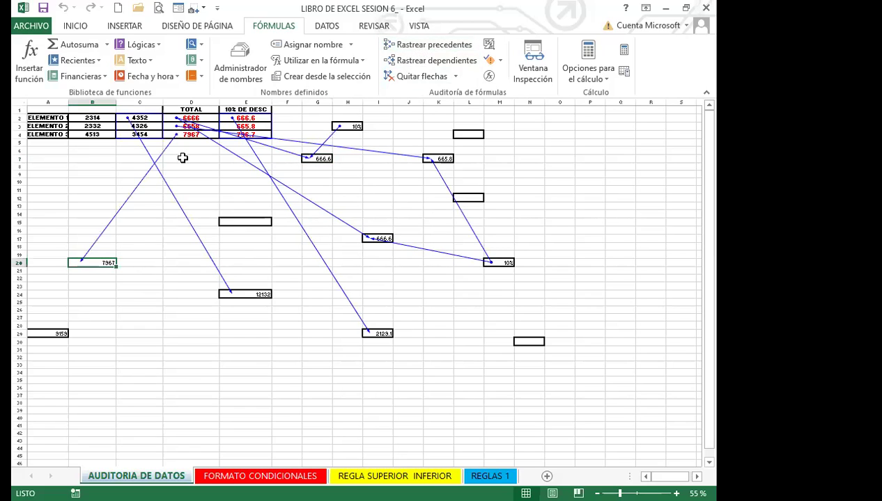
- Trace the precedents of the bordered cell A29 and of the discount cells E2 and E3
left_click(55, 333)
left_click(408, 50)
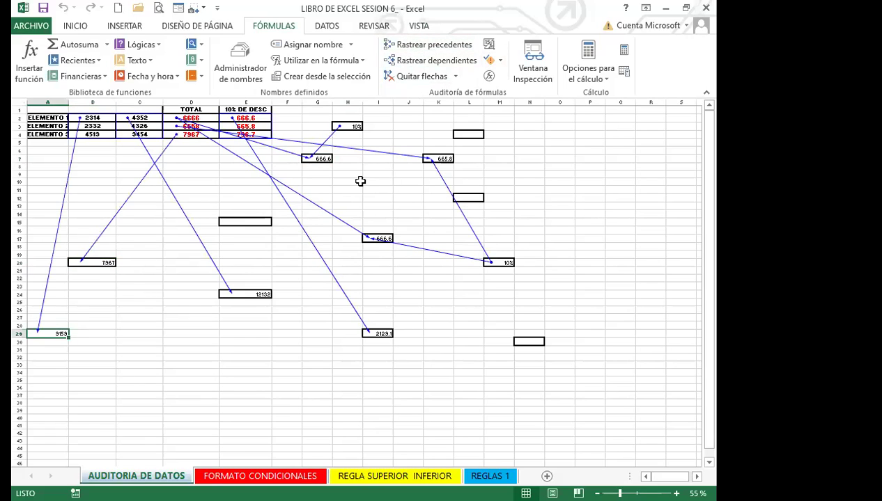
left_click(259, 119)
left_click(418, 45)
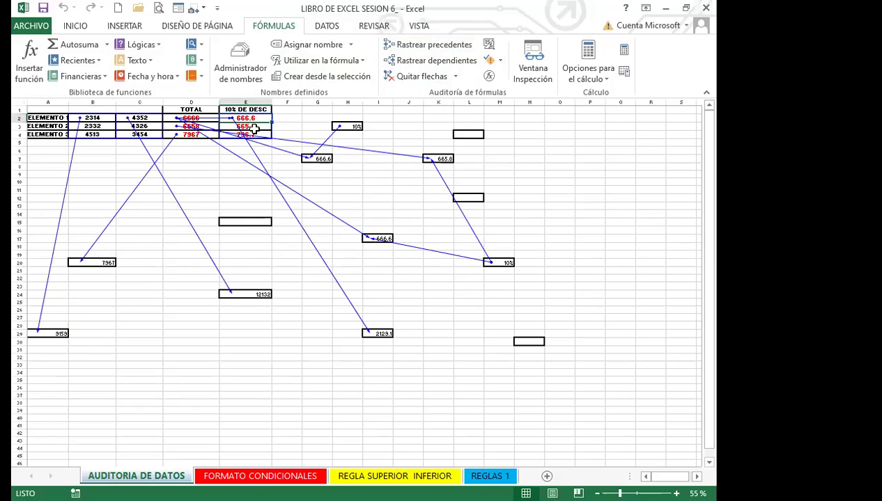
left_click(254, 129)
left_click(413, 44)
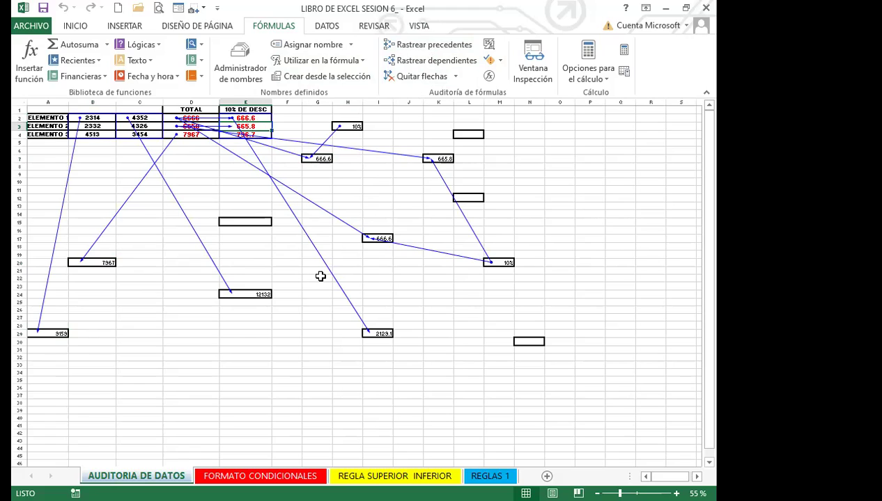
- Clear all the tracer arrows and trace the precedents of only the bordered cells G7 and I17
left_click(418, 76)
left_click(319, 160)
left_click(427, 45)
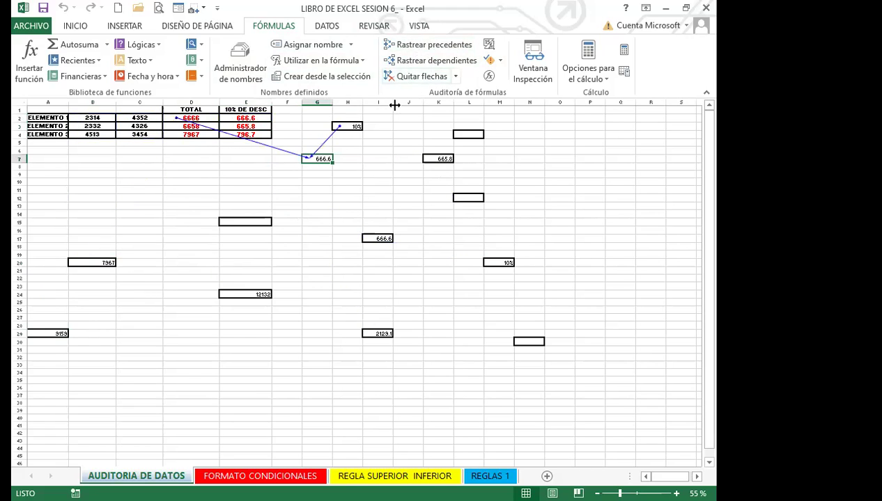
left_click(381, 239)
left_click(426, 45)
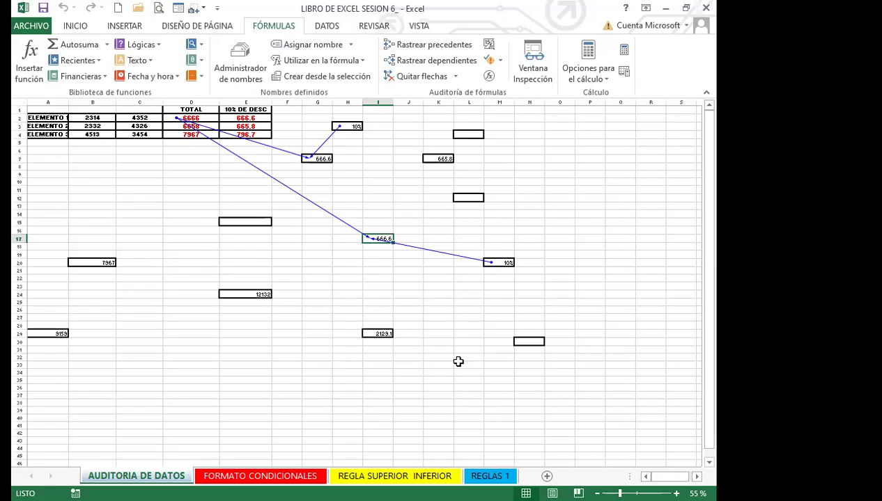
- Remove all the tracer arrows from the AUDITORIA DE DATOS sheet
key("alt+m")
key("a")
key("a")
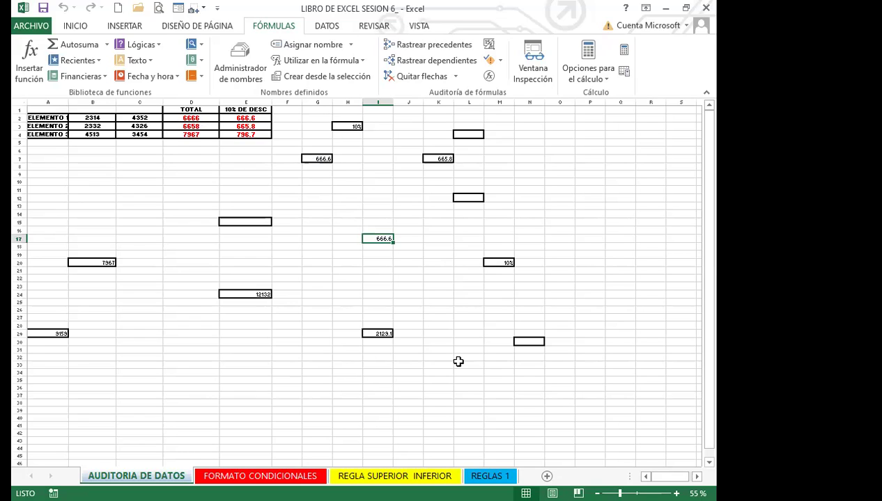
- Show the formula bar with the bordered cell B20 selected so that its formula can be read
left_click(238, 220)
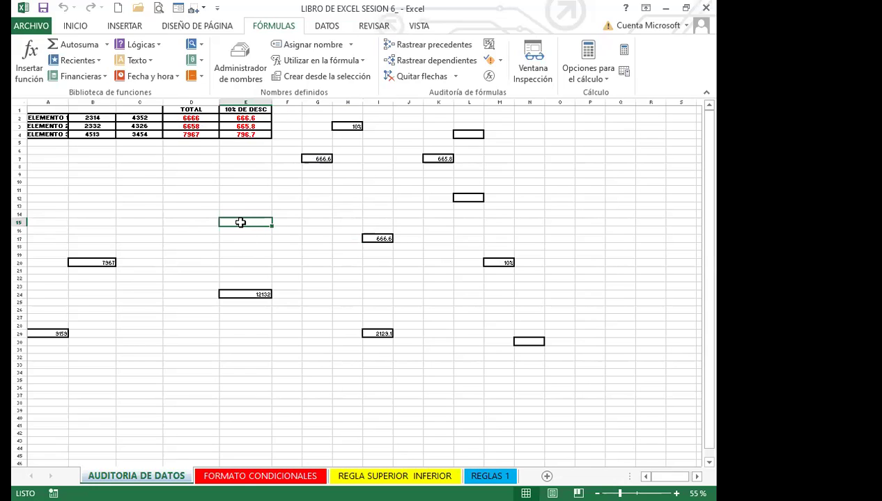
left_click(88, 263)
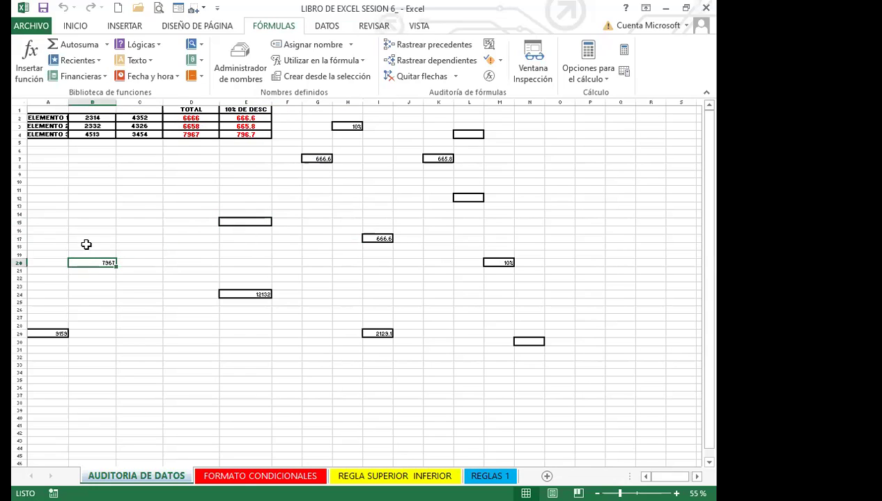
left_click(418, 26)
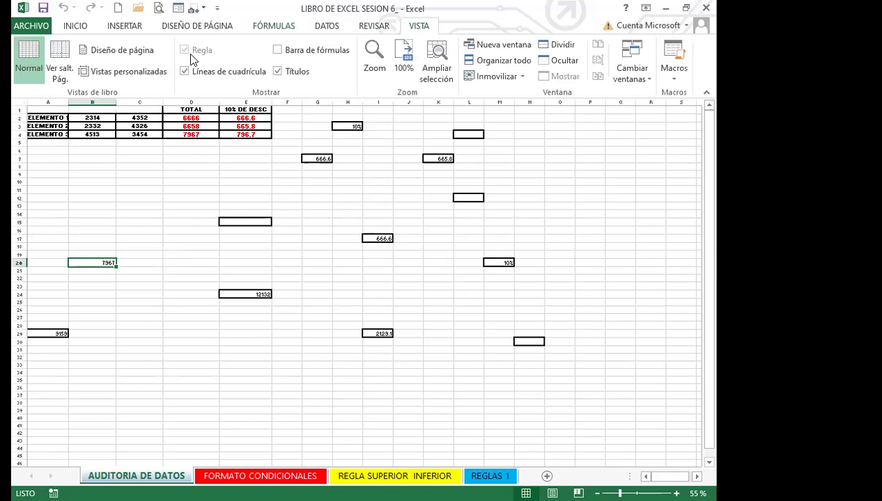
left_click(277, 50)
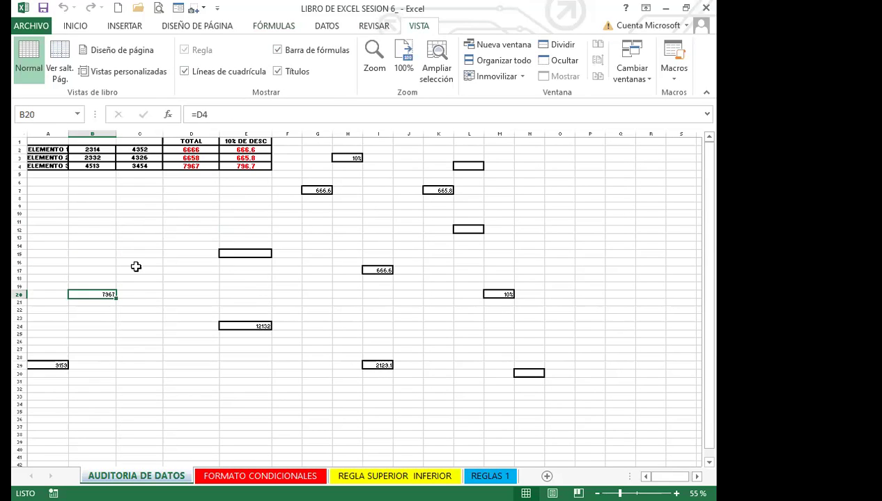
- Trace the precedents of the selected cell B20
left_click(205, 27)
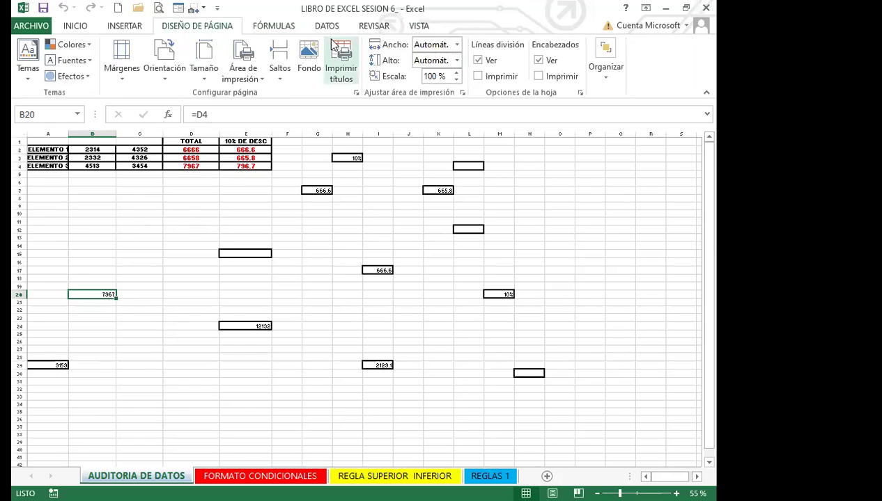
left_click(265, 28)
left_click(432, 45)
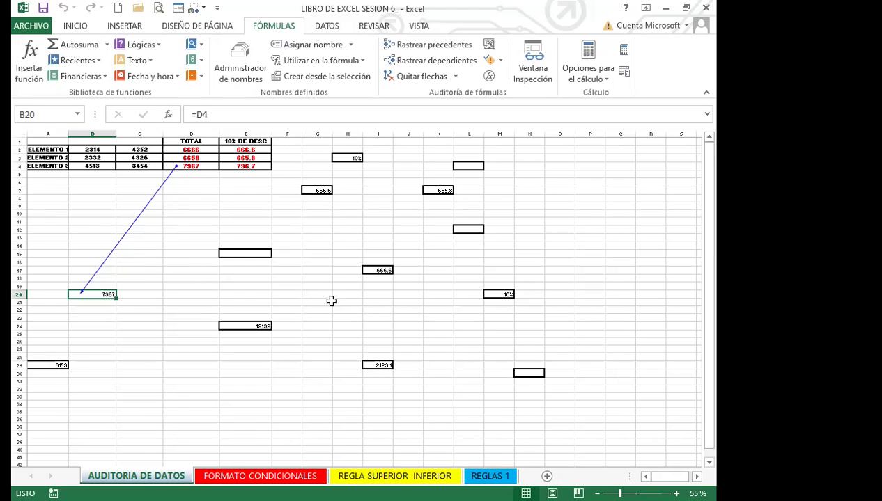
- Try to trace the precedents of the empty cell G17
left_click(315, 269)
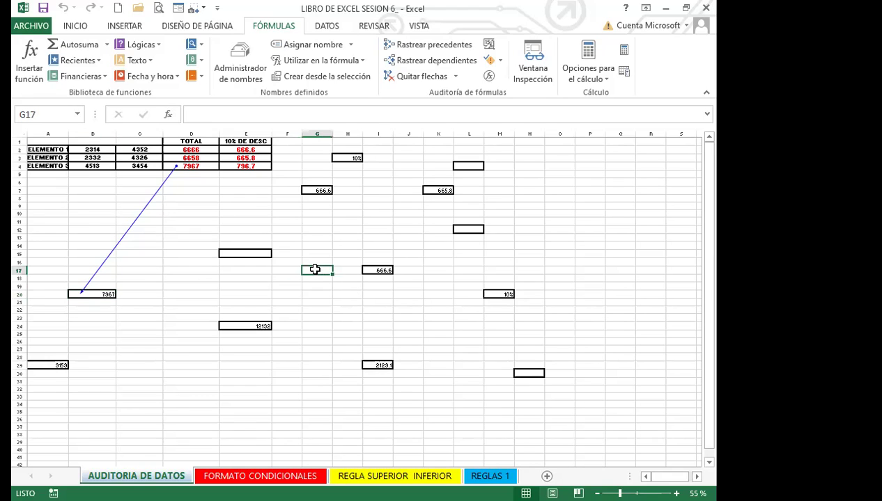
left_click(421, 41)
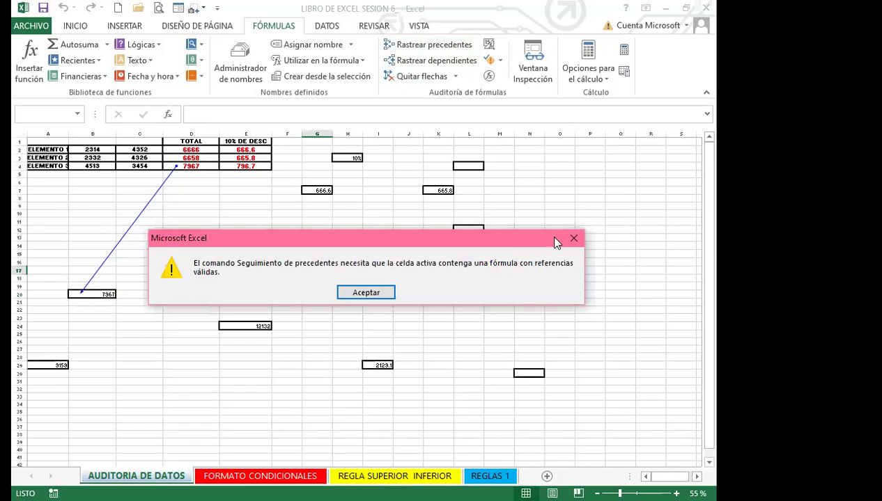
left_click(574, 238)
- Remove the tracer arrow pointing to cell B20 from the AUDITORIA DE DATOS sheet
left_click(96, 294)
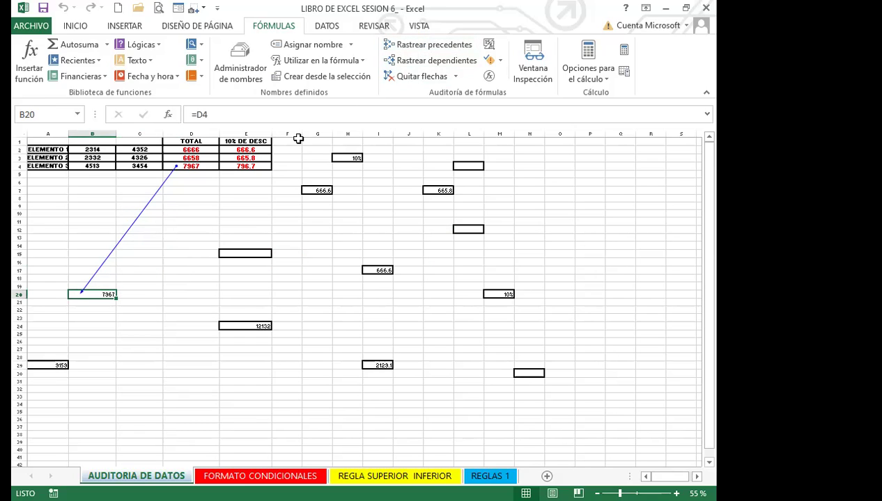
left_click(411, 78)
left_click_drag(316, 310, 319, 301)
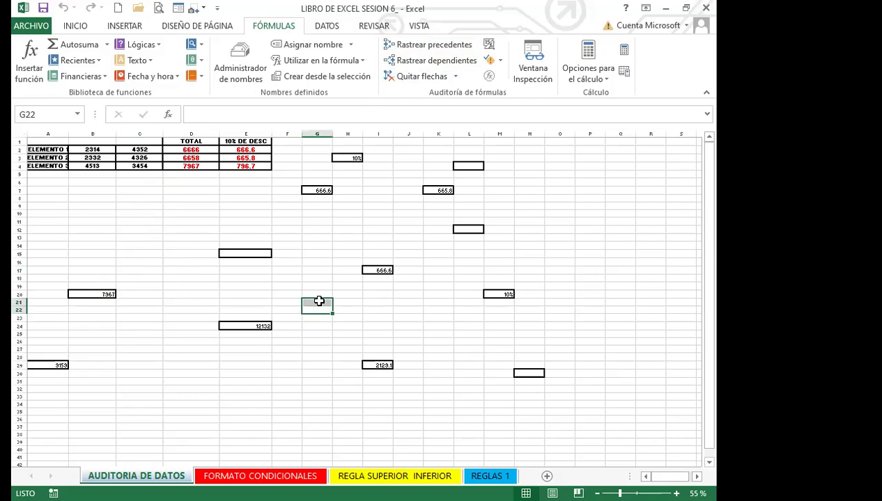
- Switch to the PowerPoint presentation and show slide 7
left_click(395, 347)
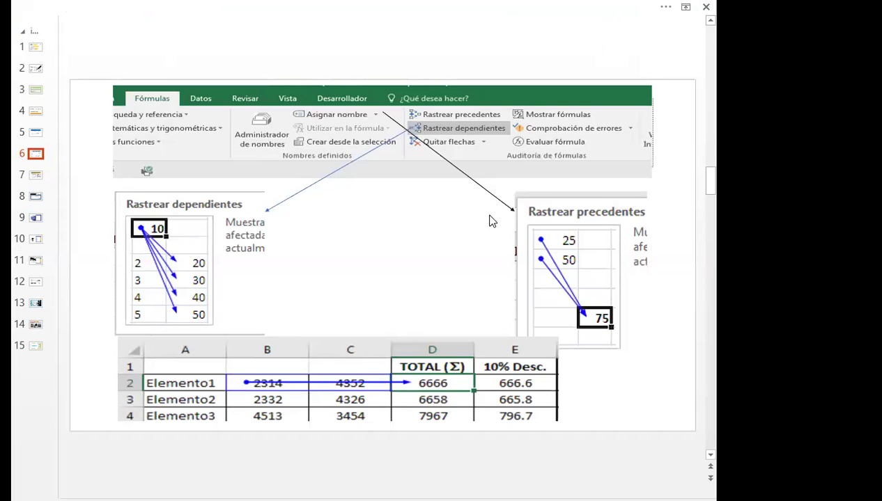
left_click(35, 177)
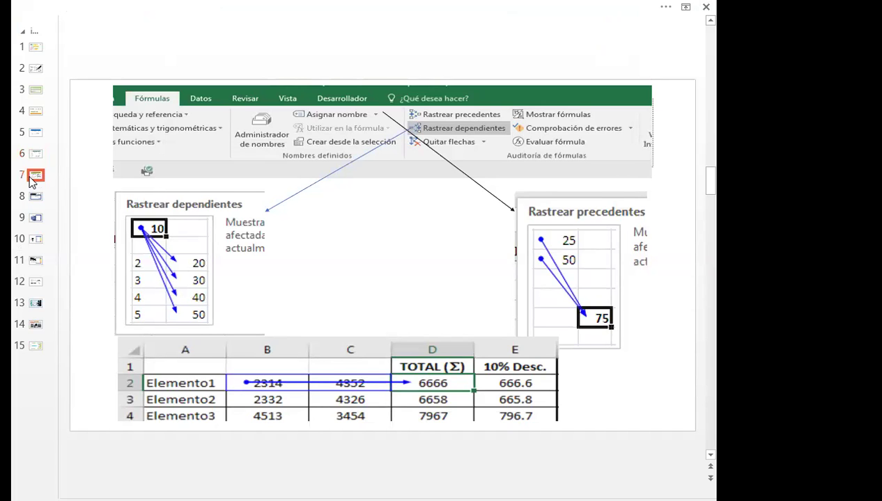
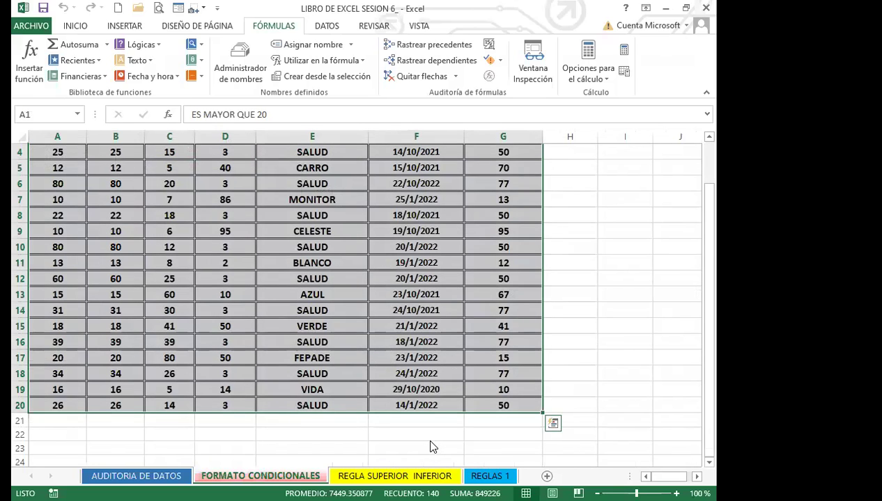
- On the FORMATO CONDICIONALES sheet, examine which highlight cells rules and top/bottom rules conditional formatting offers
scroll(195, 294, "up", 1)
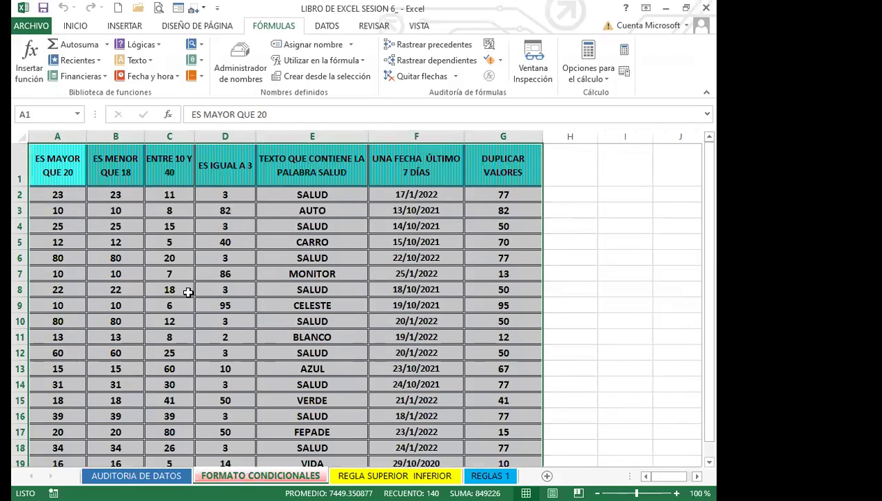
left_click(188, 292)
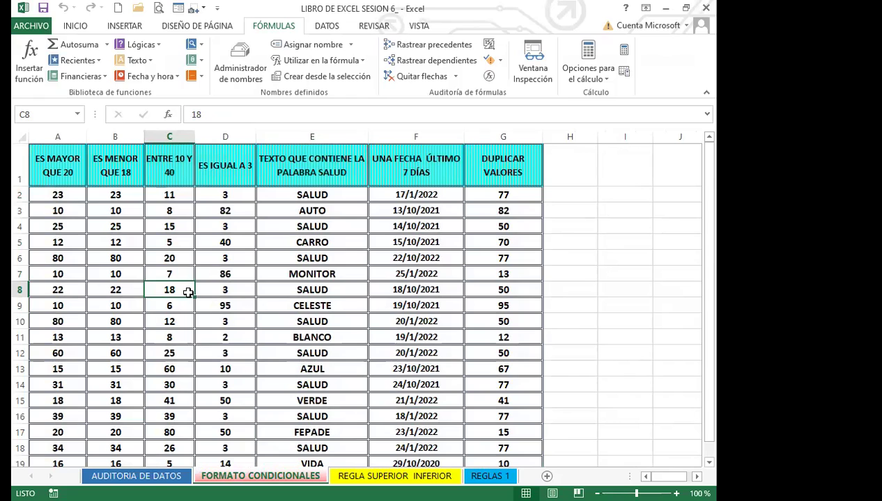
left_click(71, 28)
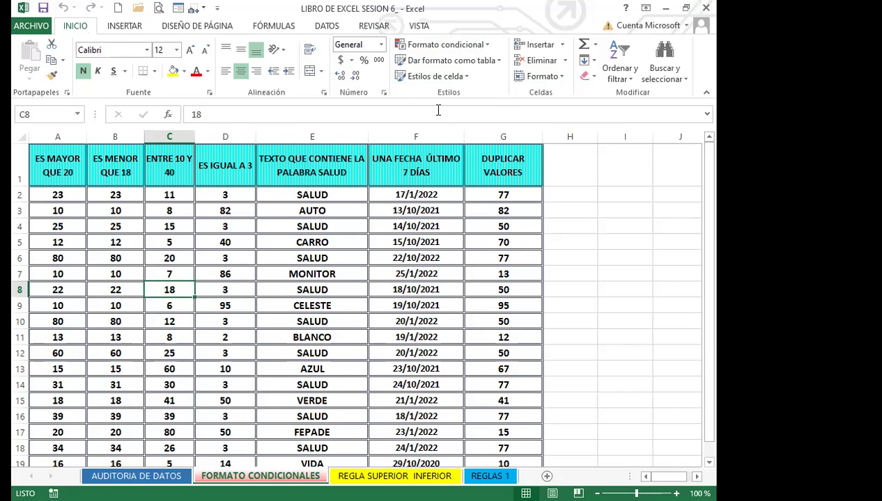
left_click(486, 45)
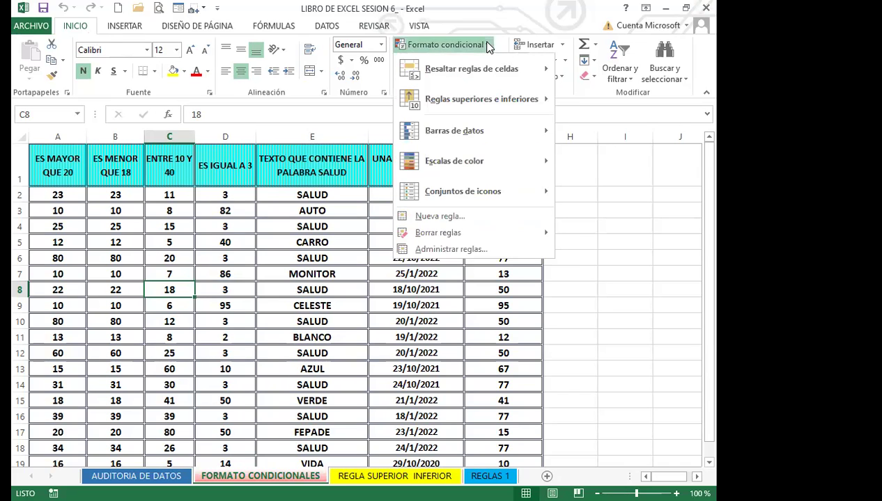
mouse_move(481, 73)
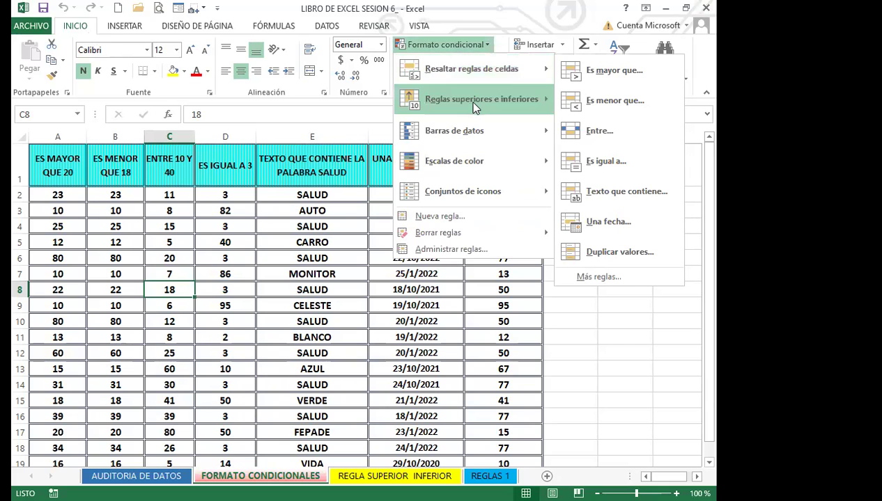
mouse_move(475, 111)
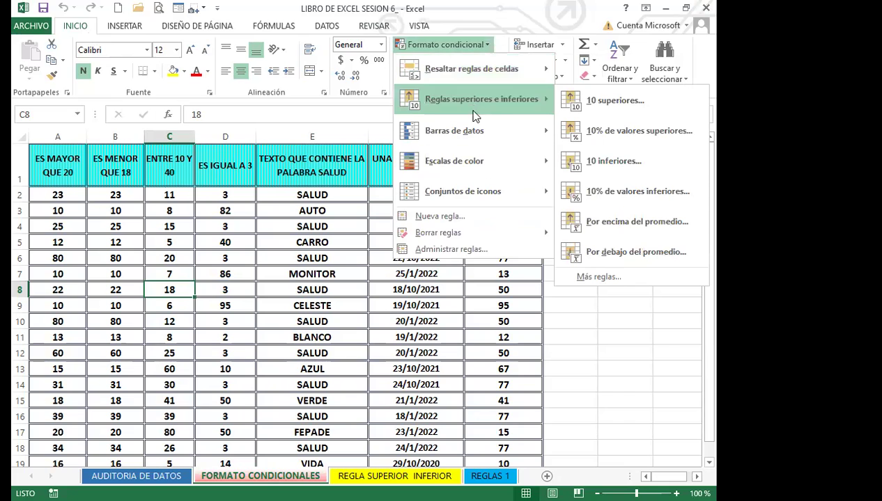
left_click(591, 364)
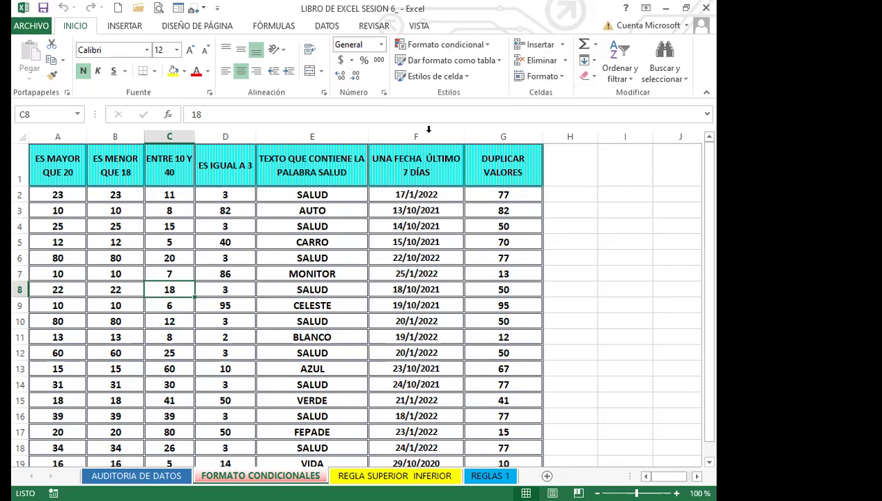
left_click(97, 285)
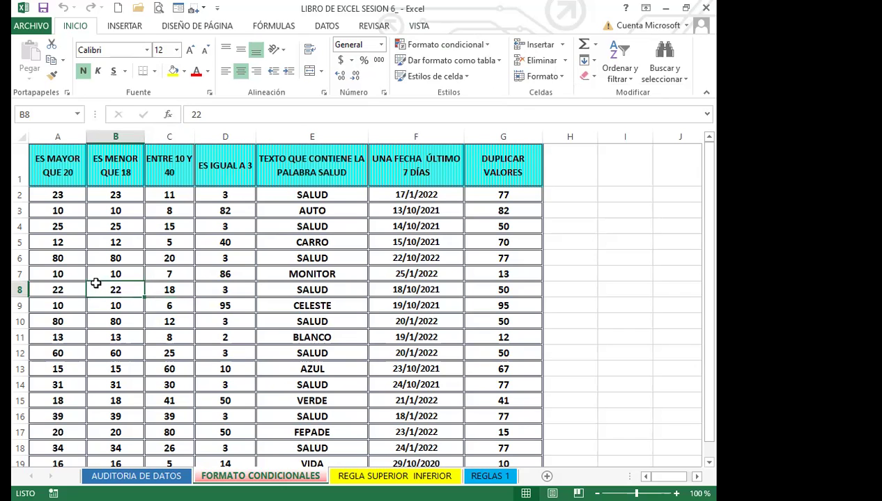
- Set up a Greater Than conditional formatting rule for cells A2:A20 with 20 as the threshold
left_click_drag(64, 195, 62, 439)
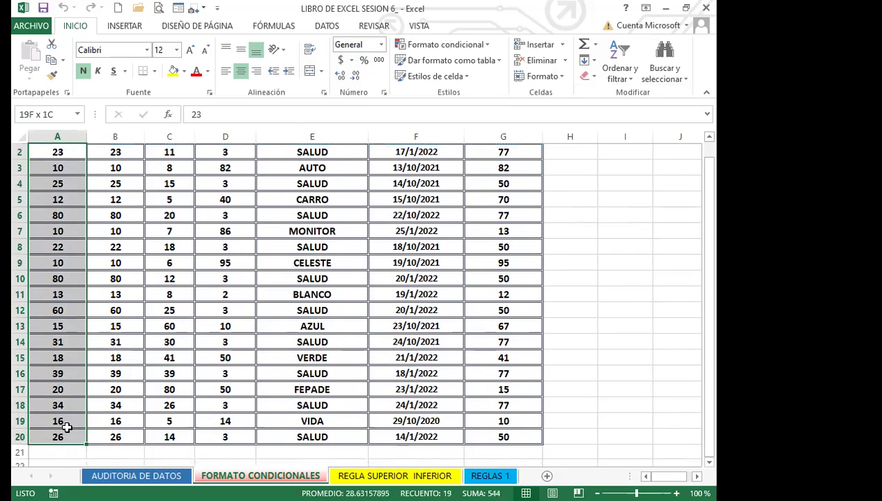
scroll(63, 421, "down", 1)
scroll(64, 390, "up", 1)
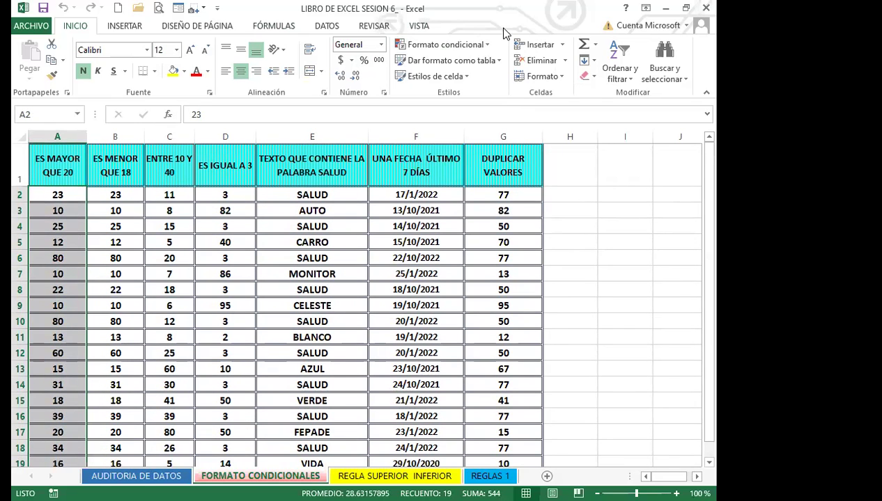
left_click(489, 45)
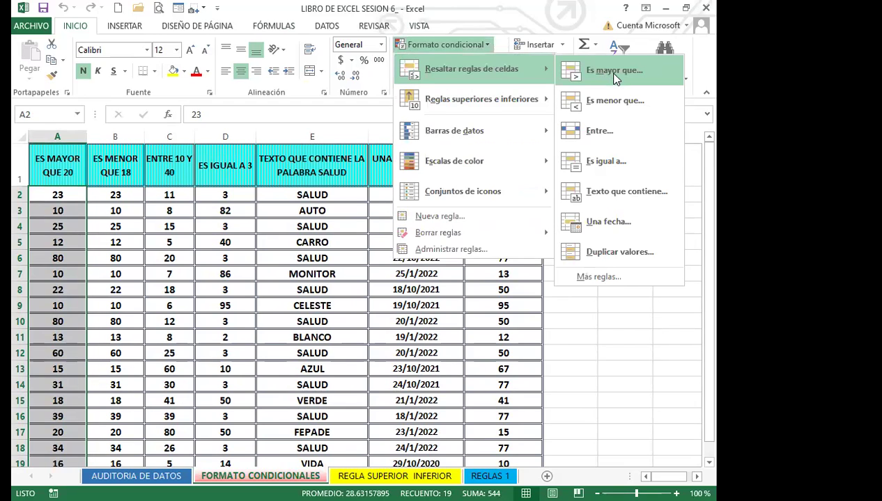
left_click(616, 79)
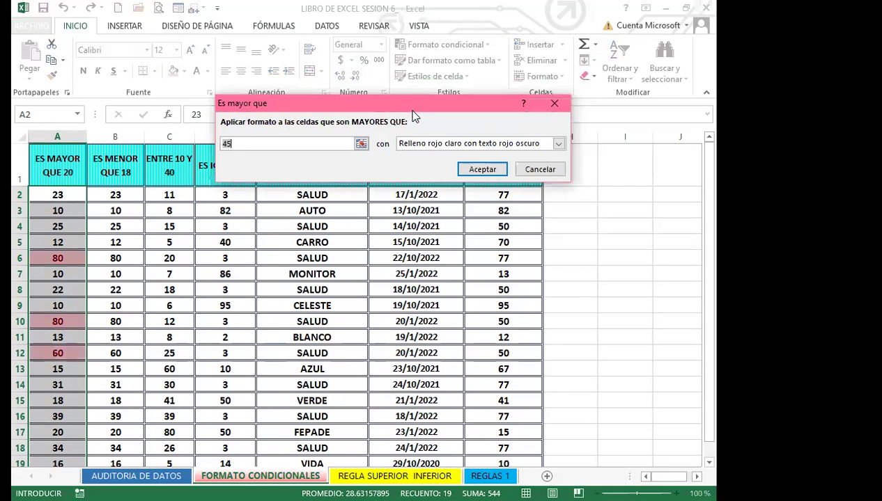
left_click_drag(412, 111, 410, 152)
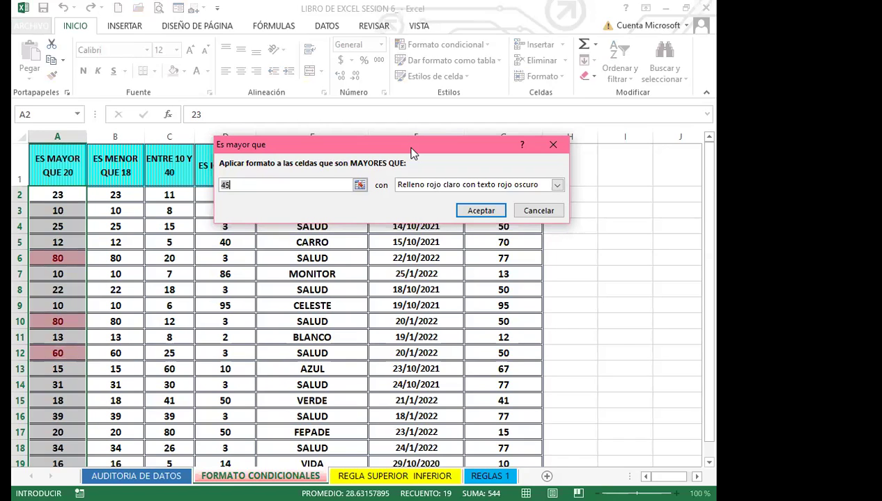
type("20")
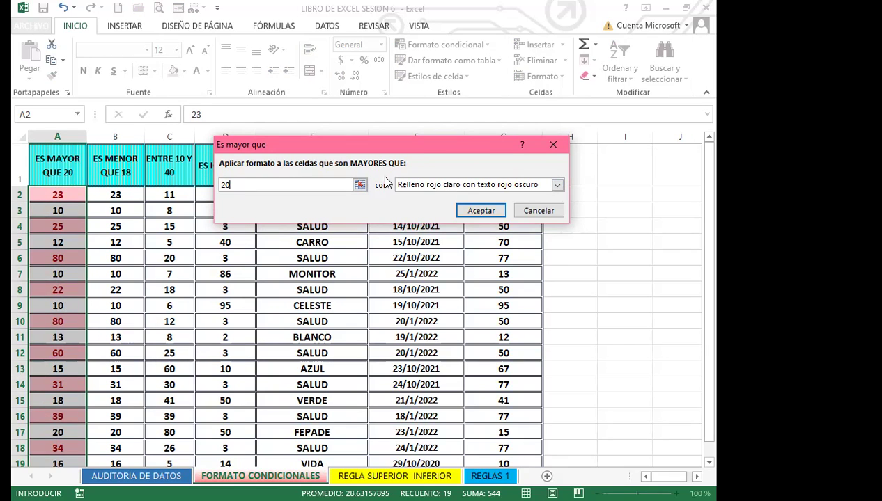
- Give the Greater Than rule a custom format with a horizontal two-colour gradient fill from pink to blue, and apply it to A2:A20
left_click(557, 186)
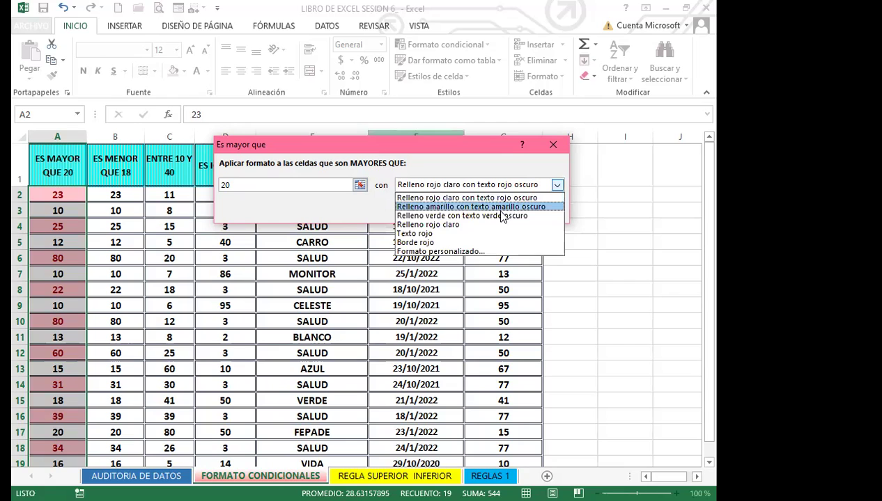
left_click(473, 251)
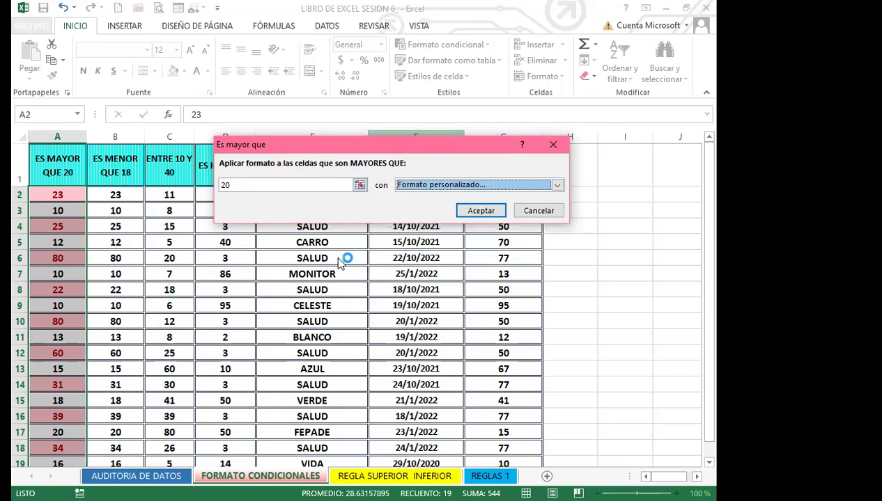
left_click(238, 181)
left_click_drag(394, 11, 387, 104)
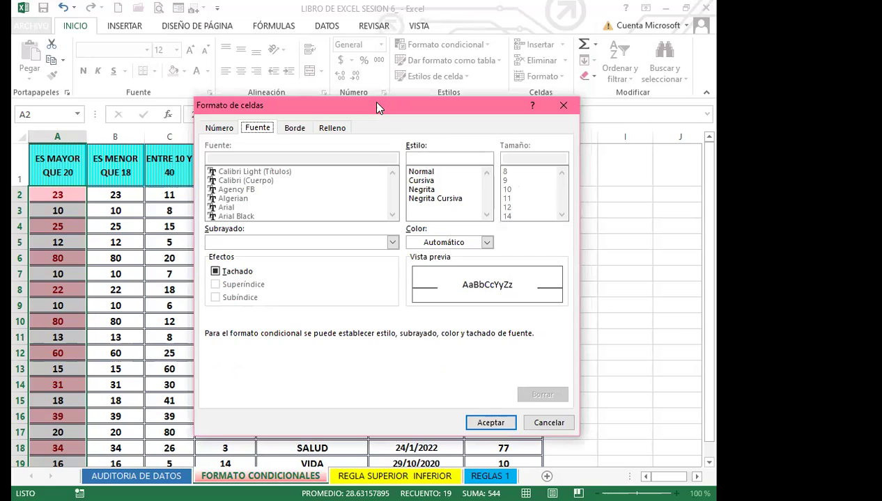
left_click(328, 129)
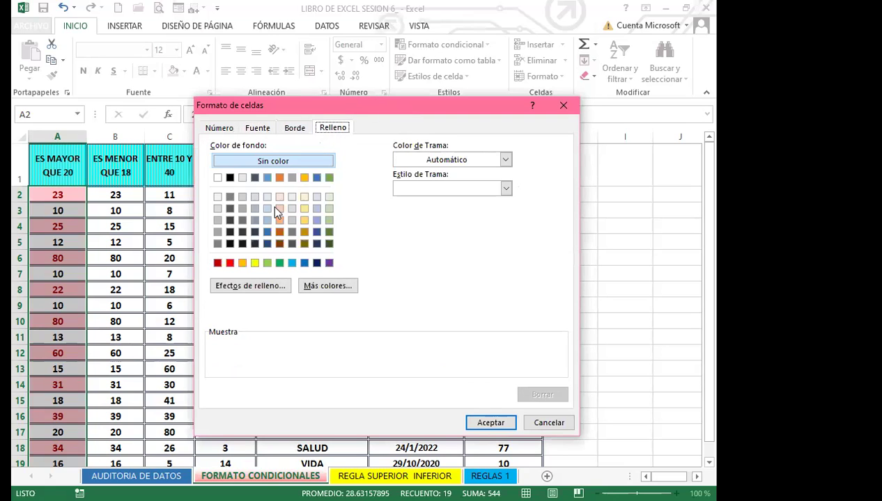
left_click(245, 289)
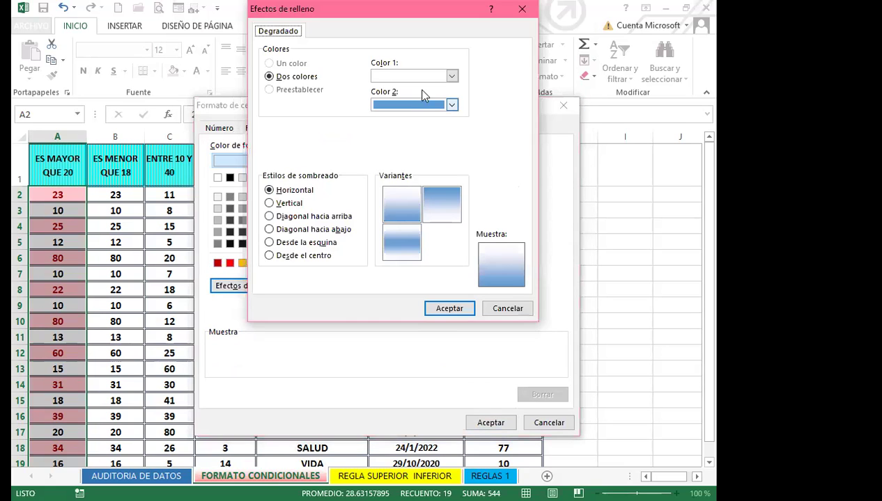
left_click(451, 75)
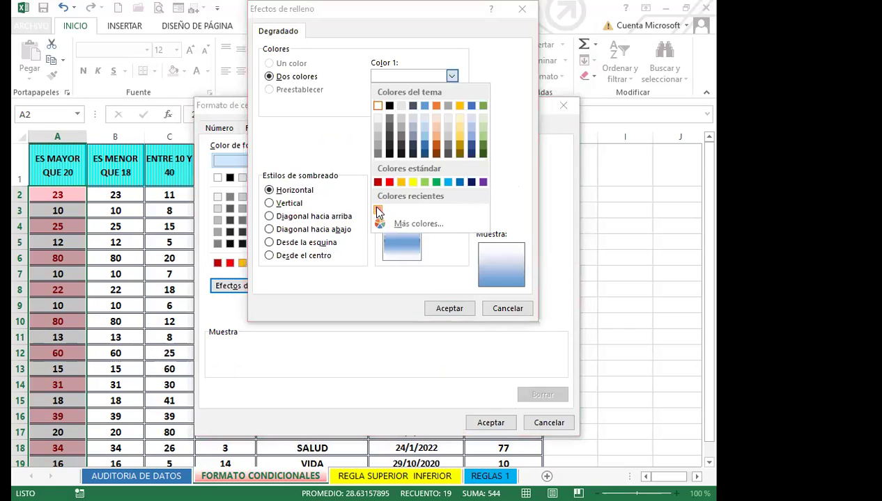
left_click(378, 211)
left_click(442, 307)
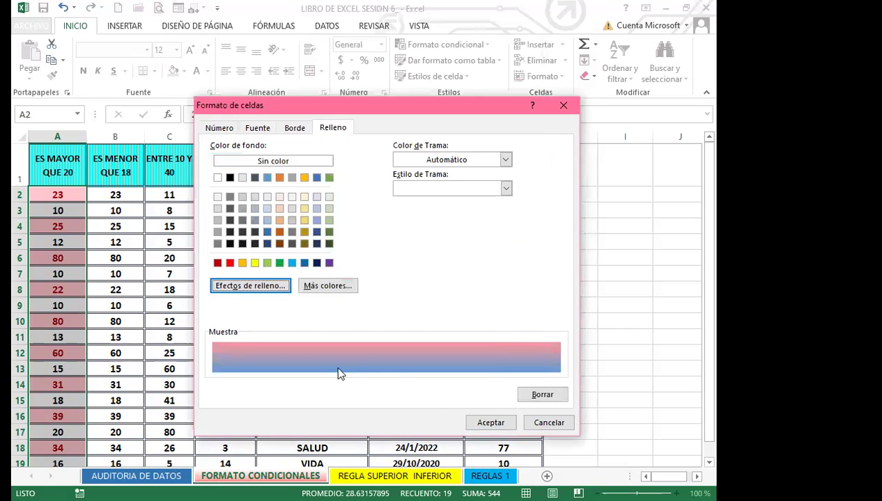
left_click(490, 423)
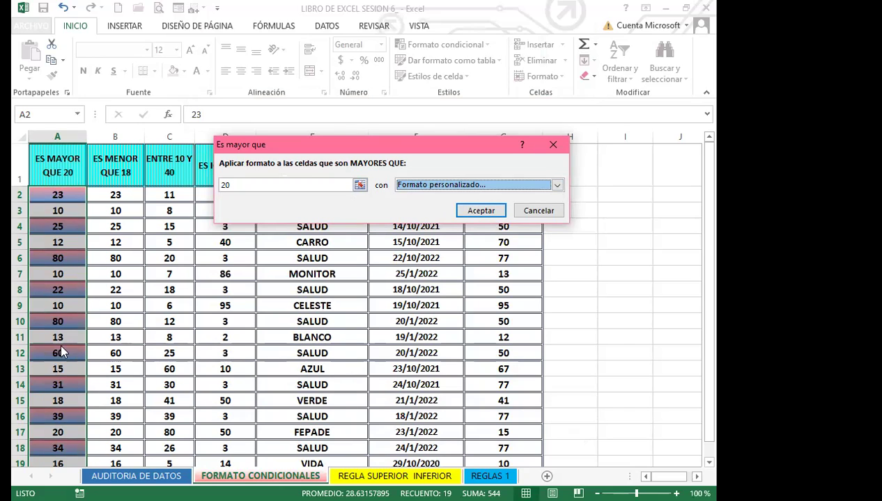
left_click(487, 211)
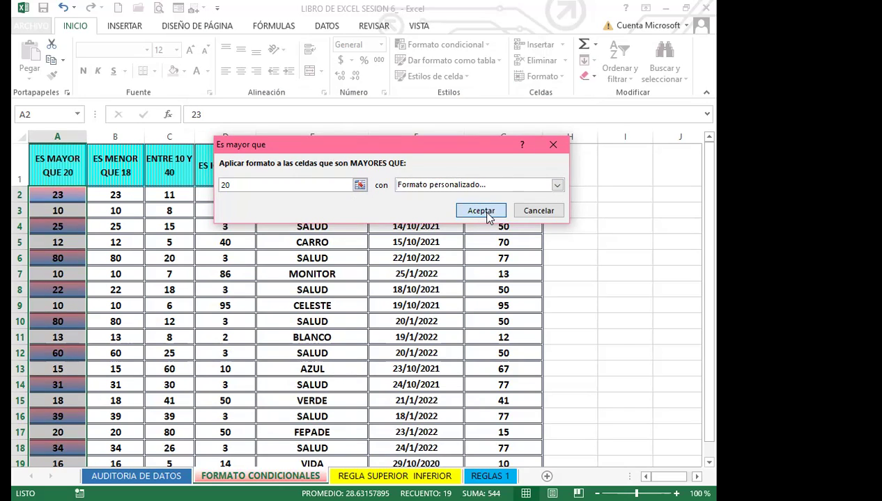
scroll(51, 344, "down", 3)
scroll(53, 340, "up", 1)
scroll(55, 306, "up", 2)
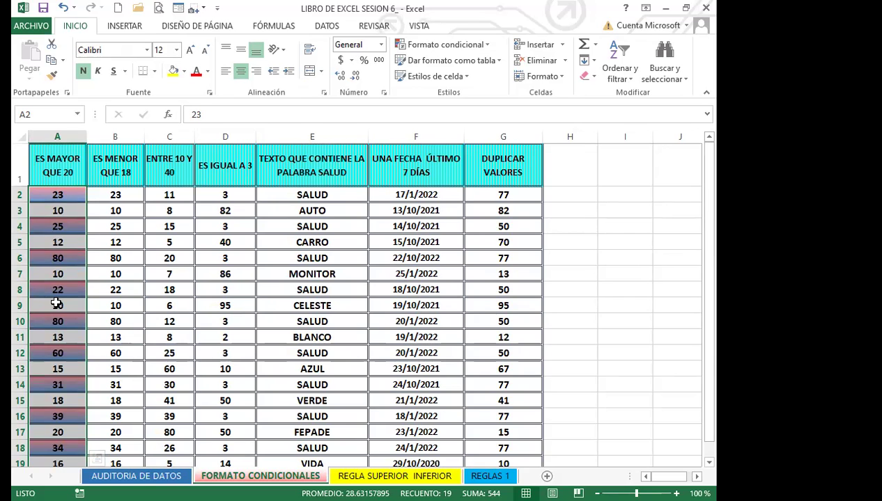
- Set up a Less Than conditional formatting rule for cells B2:B20 with 18 as the threshold
left_click_drag(130, 195, 132, 452)
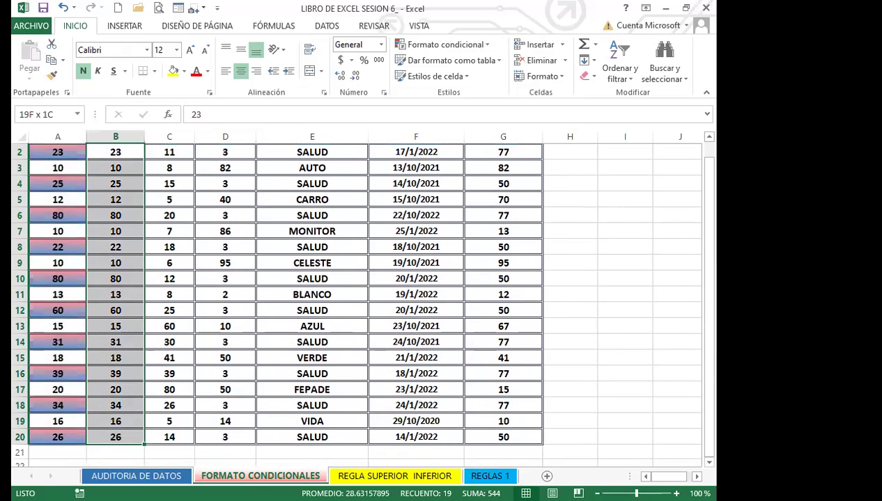
left_click_drag(136, 418, 136, 418)
scroll(134, 352, "up", 1)
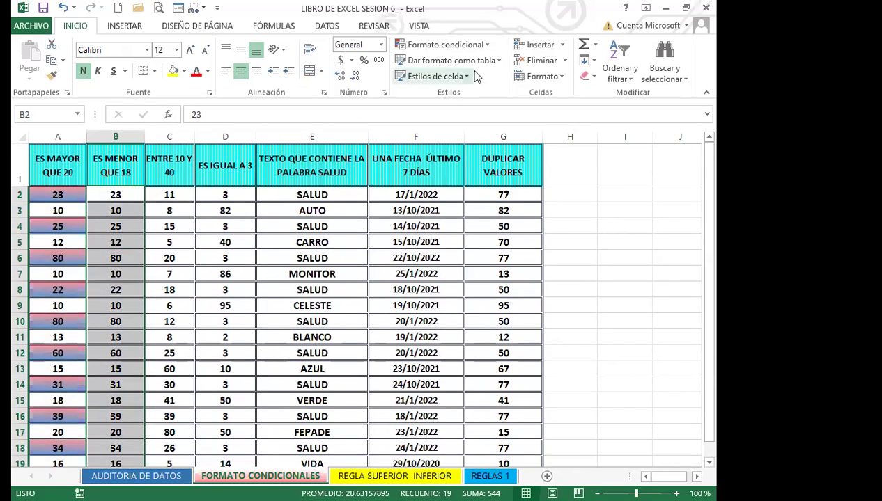
left_click(490, 46)
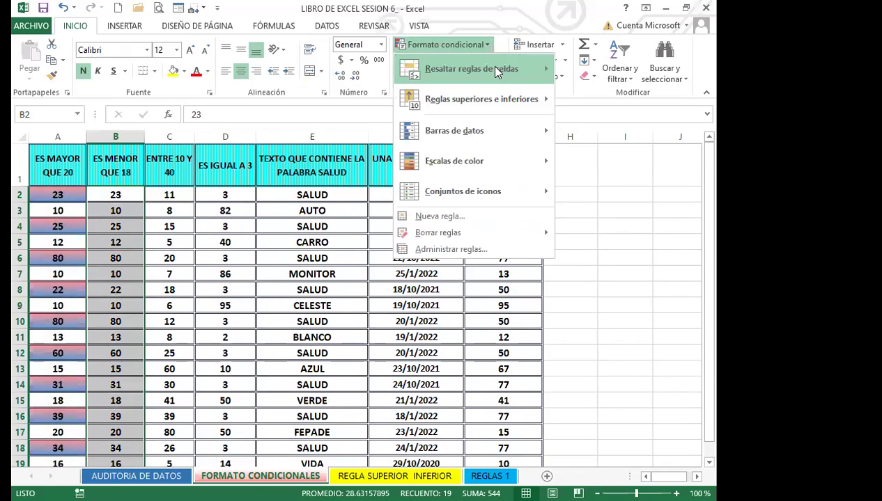
mouse_move(495, 69)
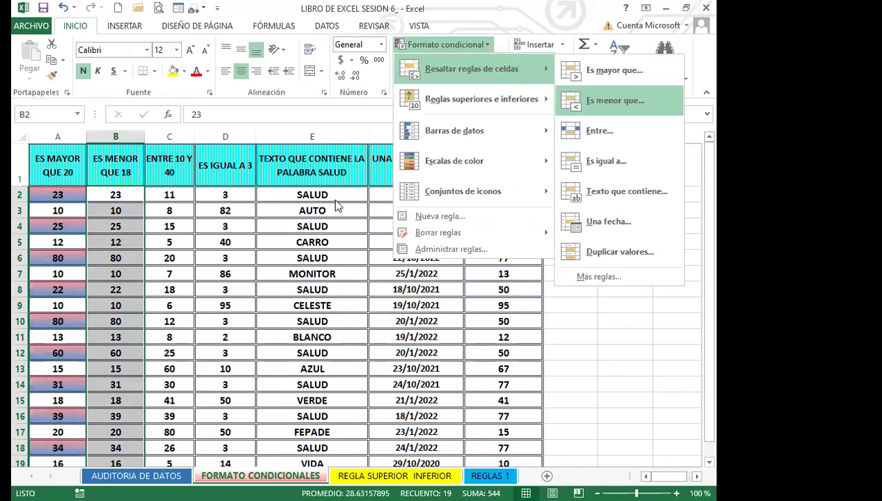
left_click(600, 101)
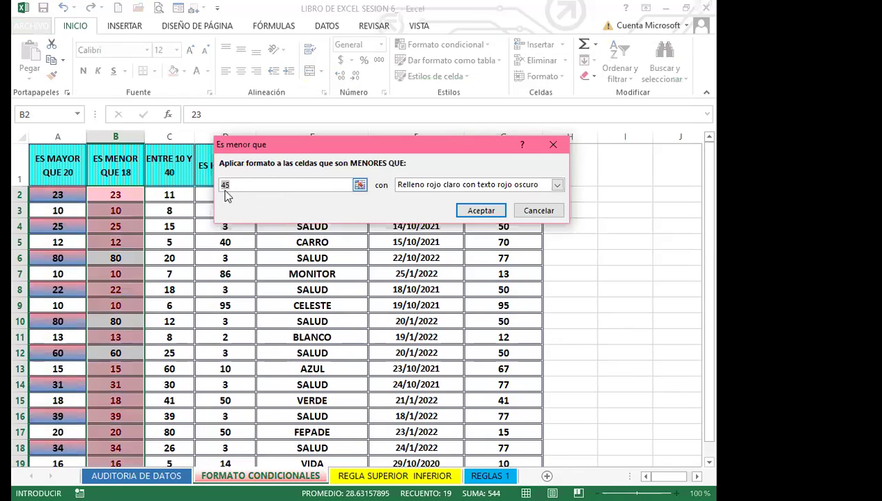
type("18")
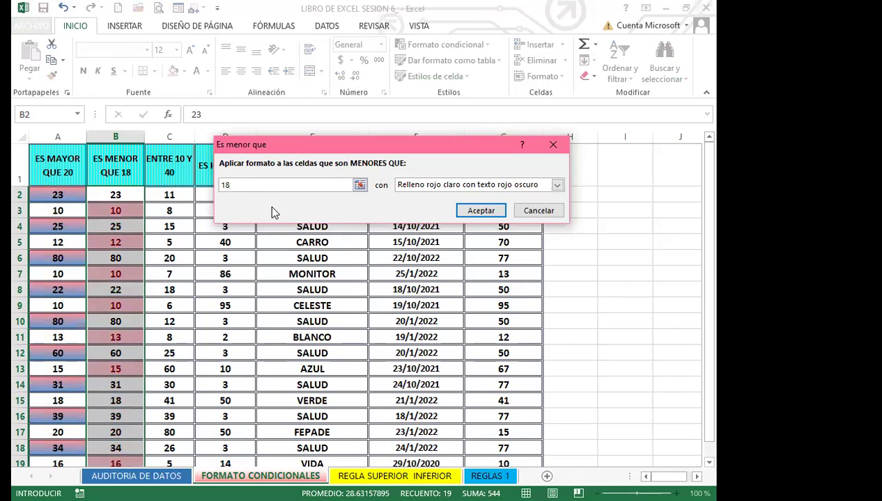
- Give the Less Than rule the green fill with dark green text, apply it to B2:B20, and review the column
left_click(557, 185)
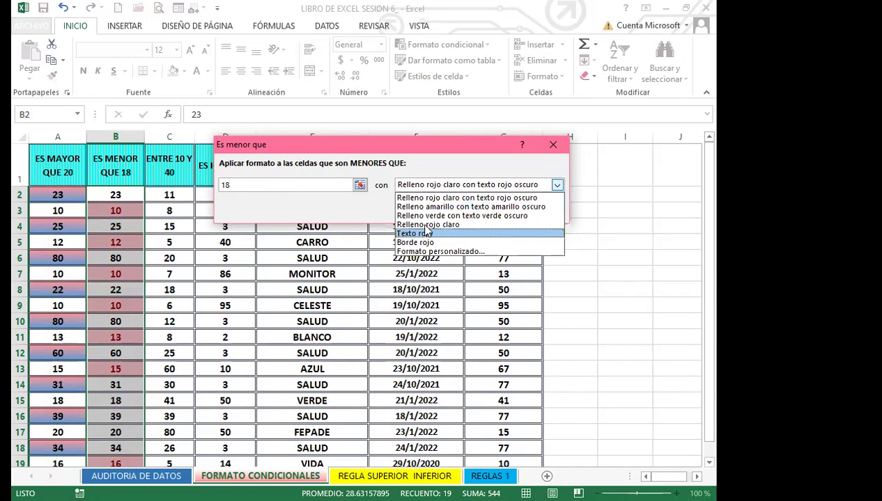
left_click(435, 216)
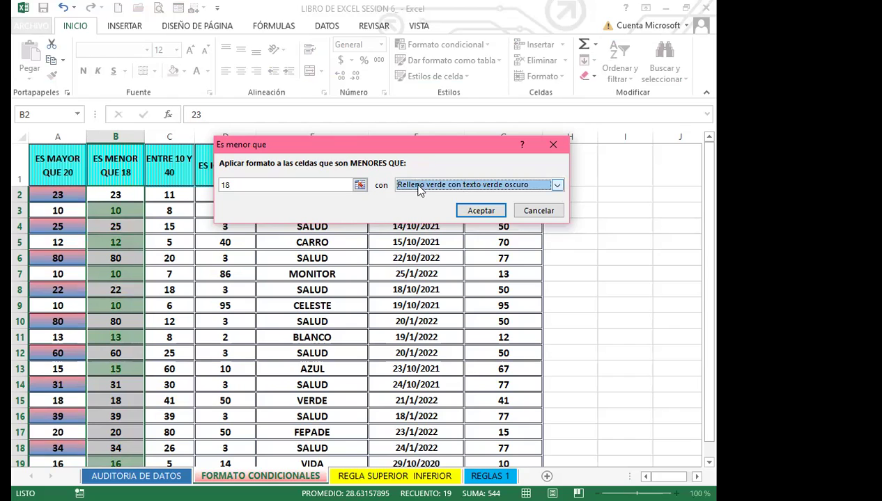
left_click(560, 186)
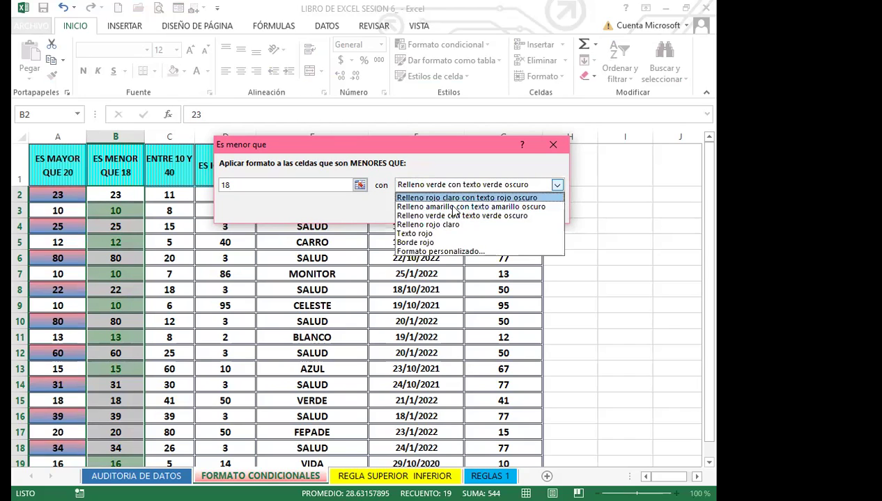
left_click(447, 168)
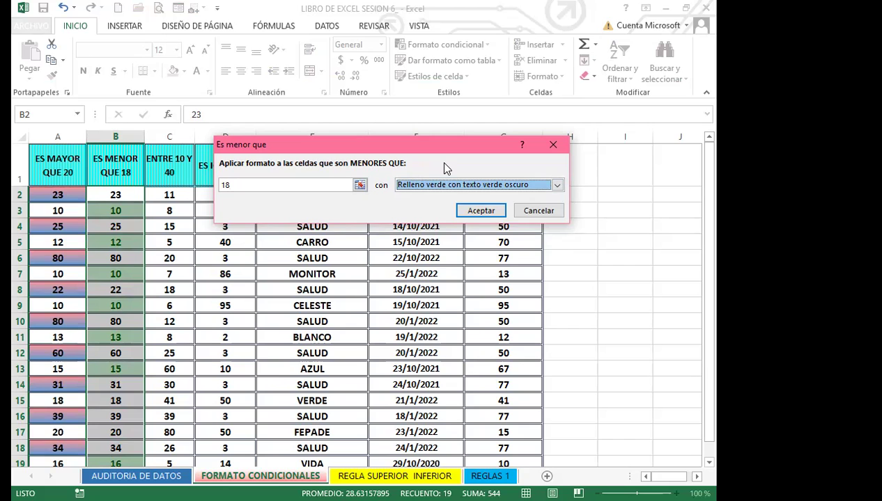
left_click(482, 211)
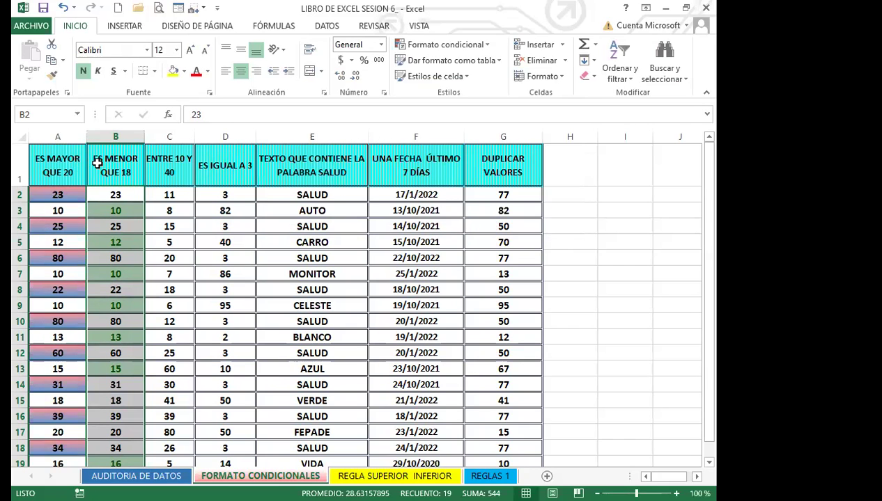
left_click(137, 191)
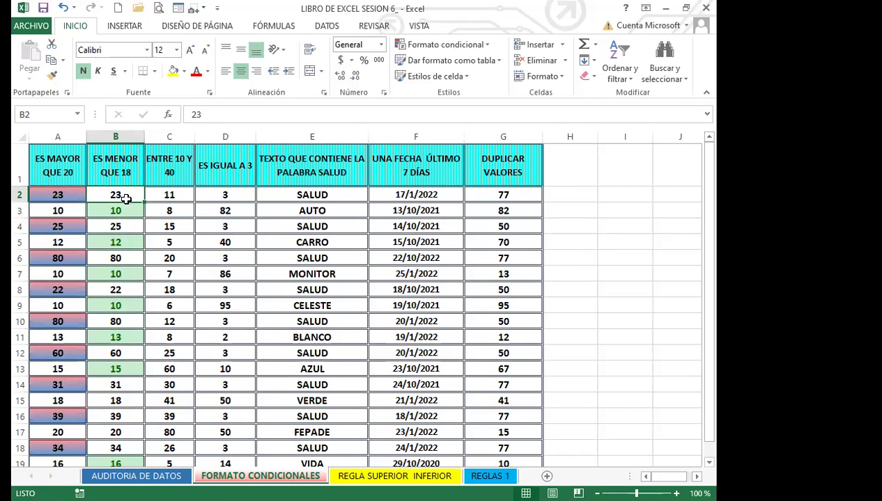
scroll(128, 338, "down", 1)
scroll(130, 341, "up", 1)
scroll(130, 340, "down", 3)
scroll(123, 377, "up", 3)
left_click(139, 401)
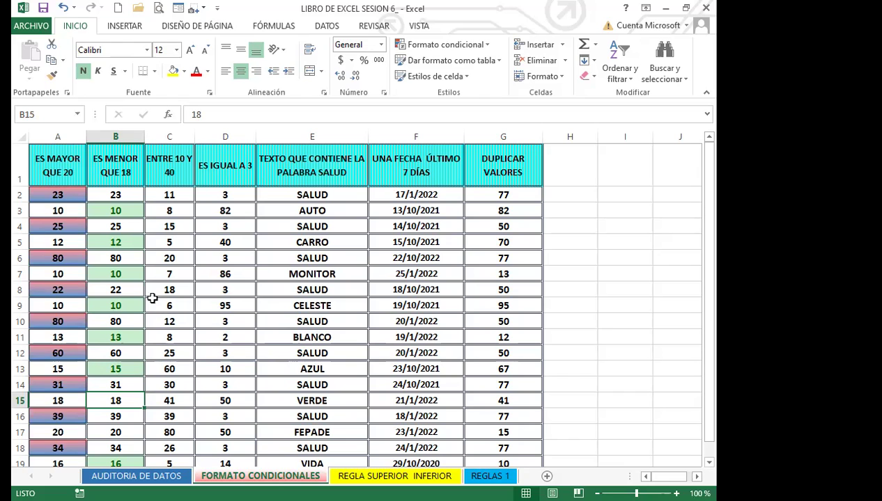
- Set up a Between conditional formatting rule for cells C2:C20 with 10 and 40 as the limits
left_click_drag(185, 193, 196, 446)
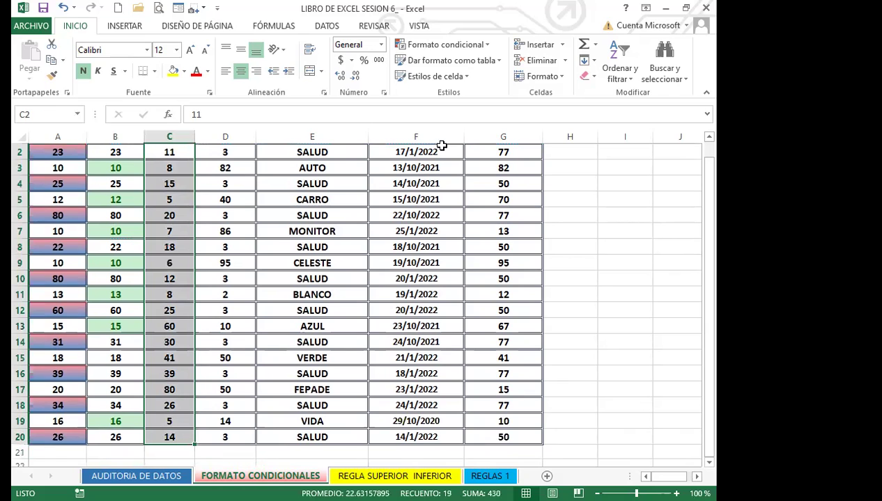
left_click(486, 46)
mouse_move(473, 69)
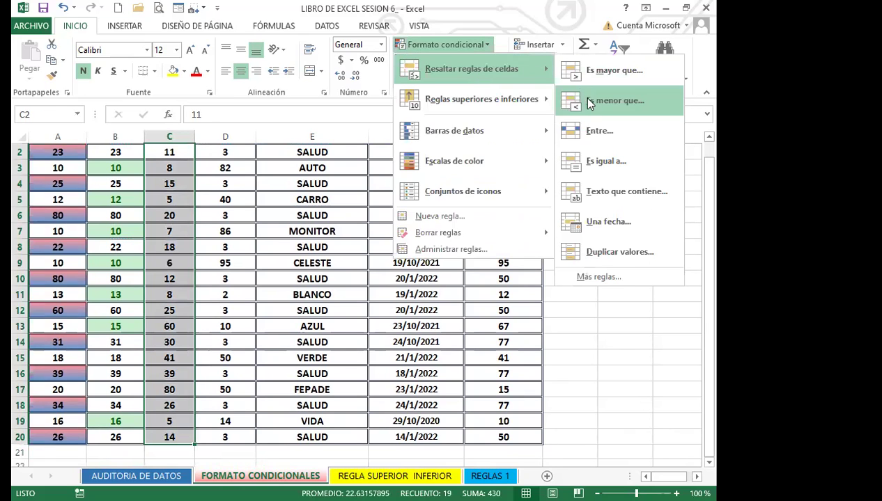
left_click(595, 133)
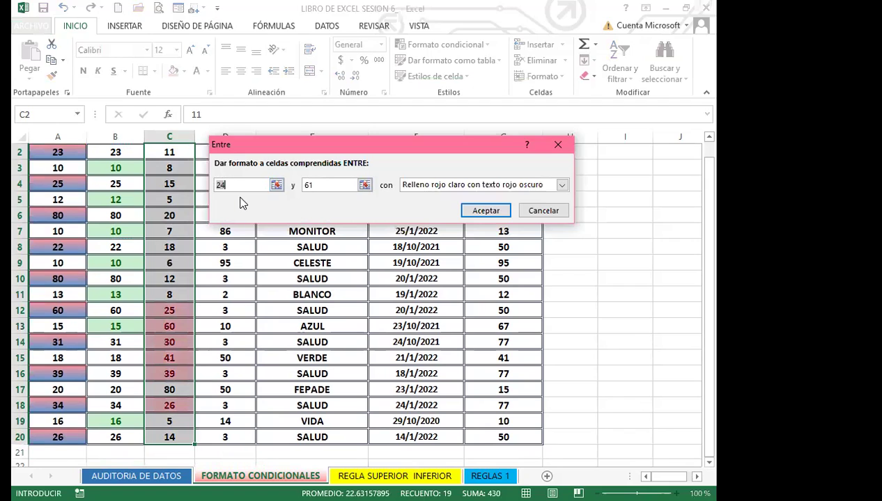
type("10")
key("Tab")
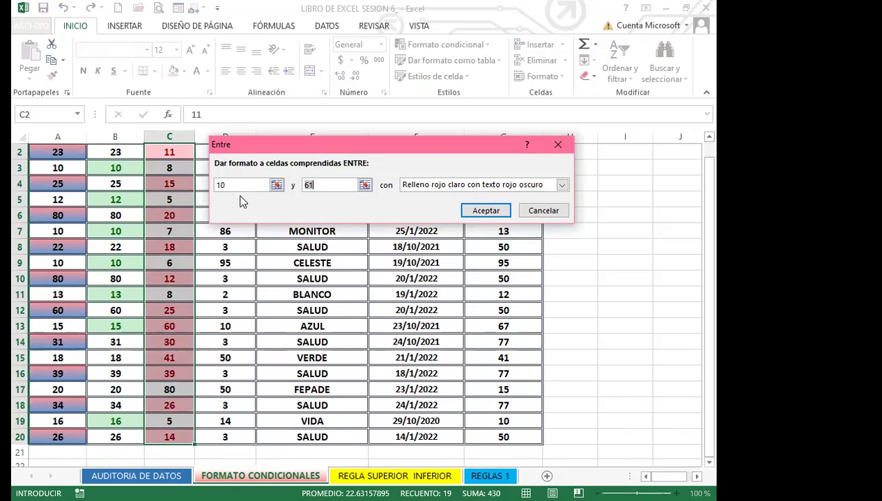
type("40")
scroll(184, 223, "up", 1)
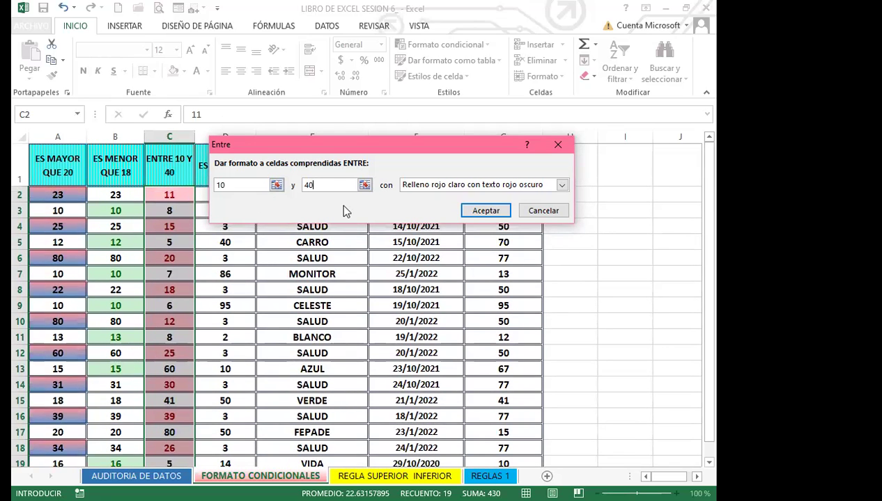
- Give the Between rule a custom fill with a light blue thin horizontal stripe pattern, and apply it to C2:C20
left_click(561, 184)
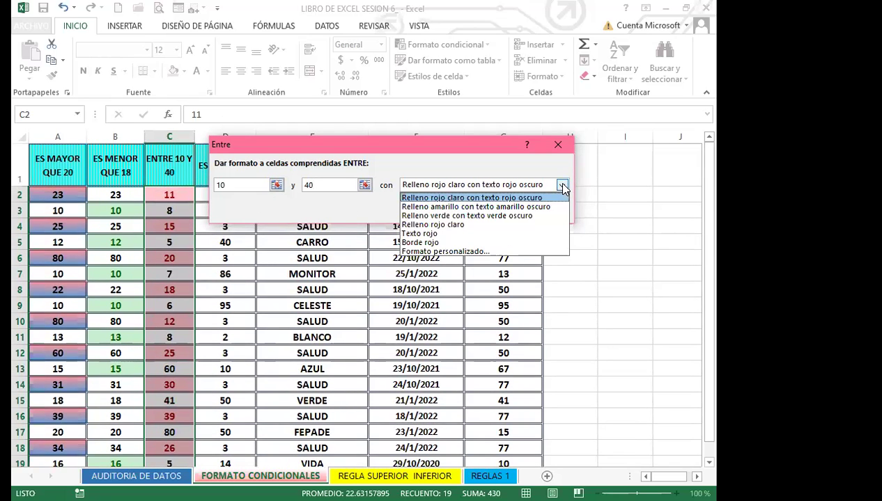
left_click(433, 224)
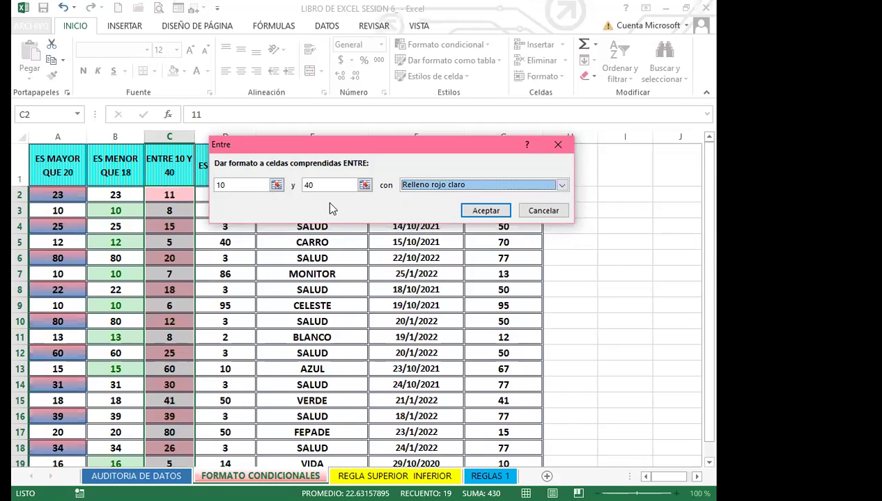
left_click(561, 185)
left_click(449, 254)
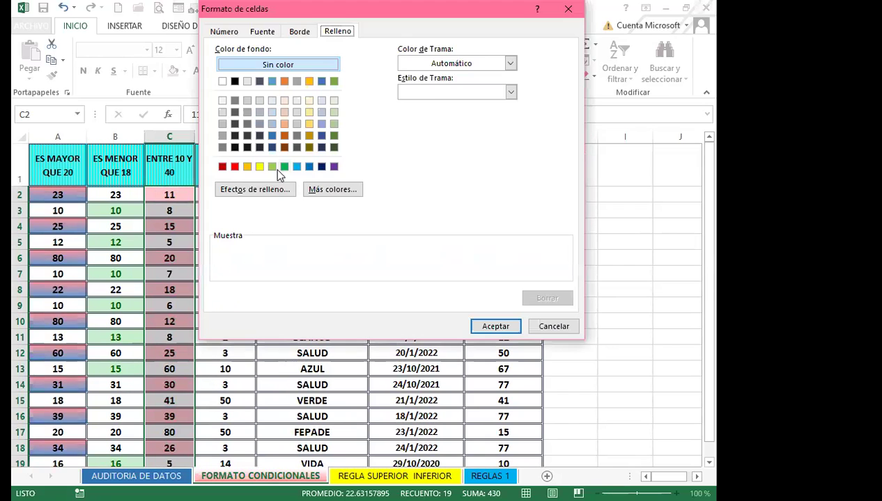
left_click(509, 62)
left_click(475, 187)
left_click(510, 92)
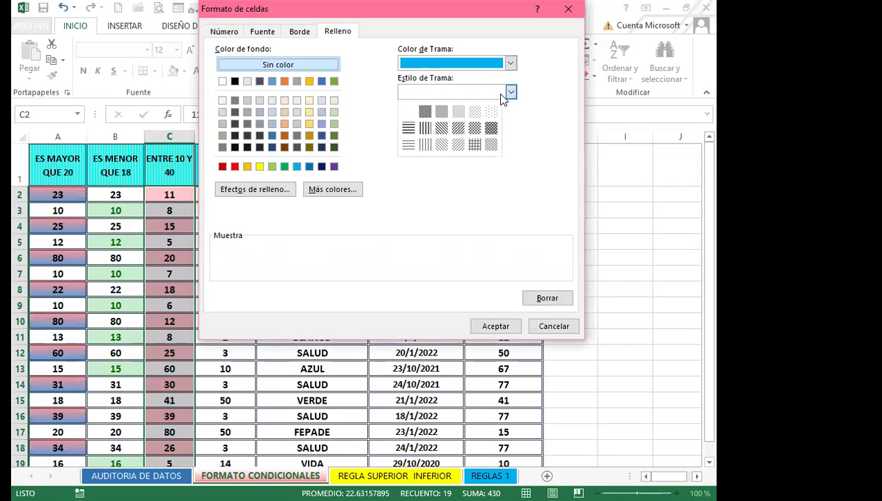
left_click(407, 143)
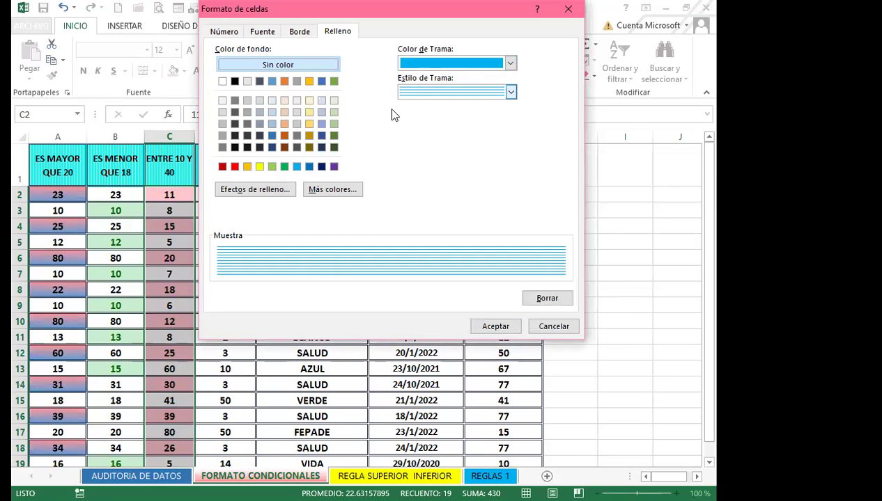
left_click(495, 327)
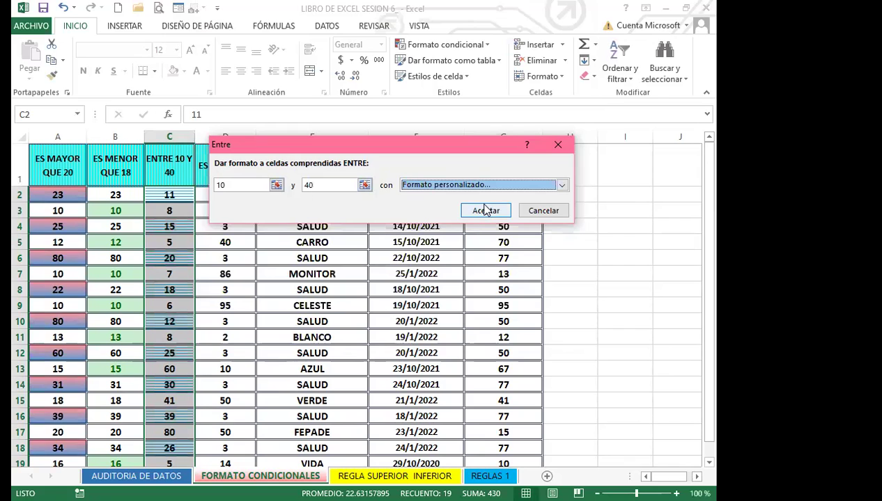
key("Return")
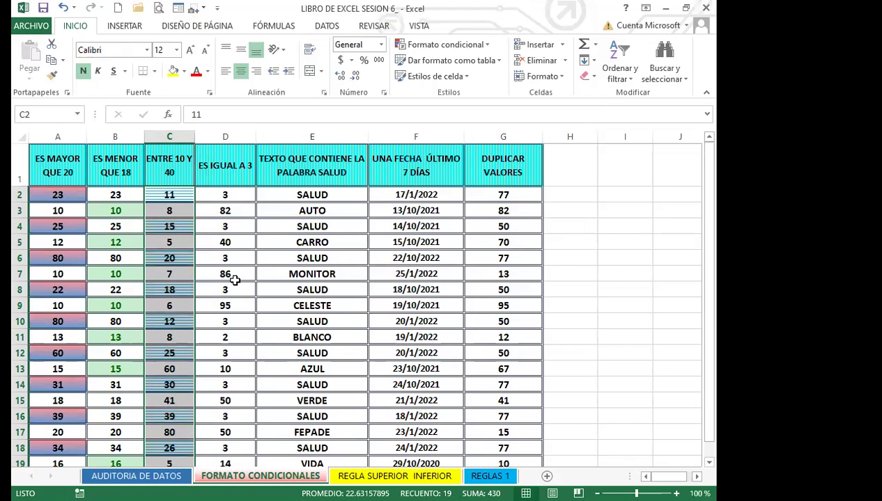
- Apply an Equal To rule for the value 3 to cells D2:D20 with light red fill and dark red text, and review the column
left_click(241, 198)
left_click_drag(241, 204, 230, 437)
scroll(230, 349, "up", 1)
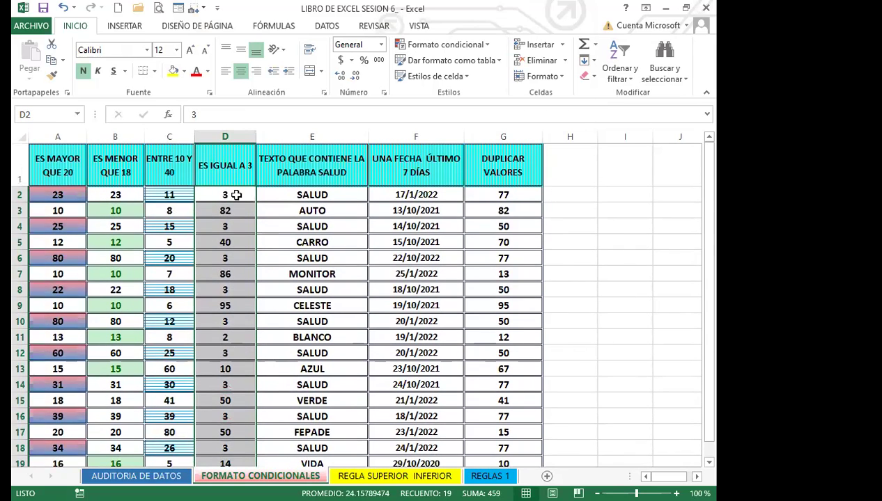
left_click(480, 44)
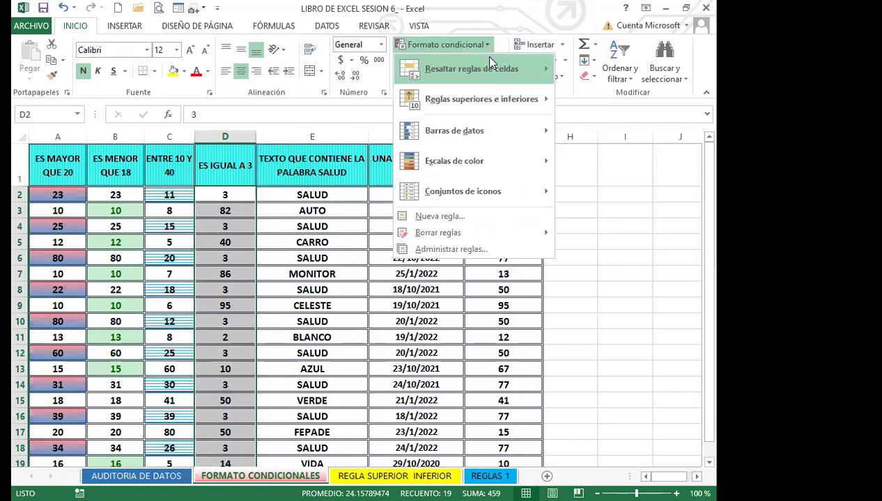
mouse_move(492, 80)
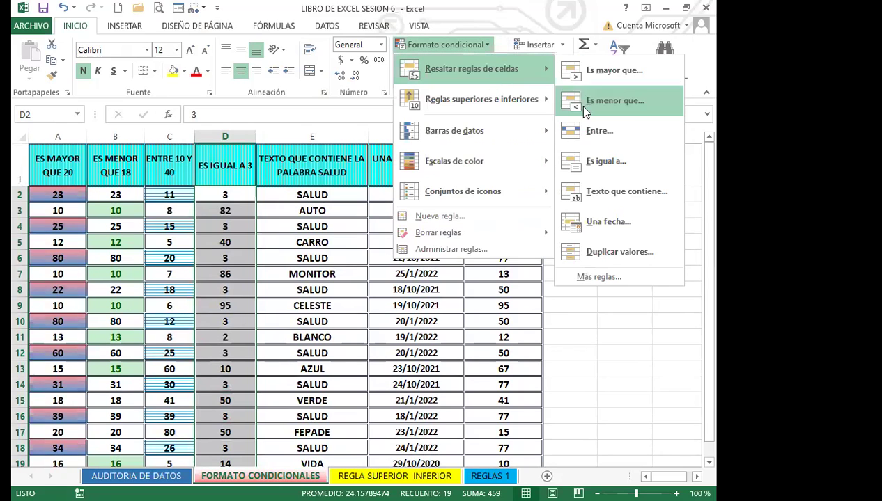
left_click(604, 171)
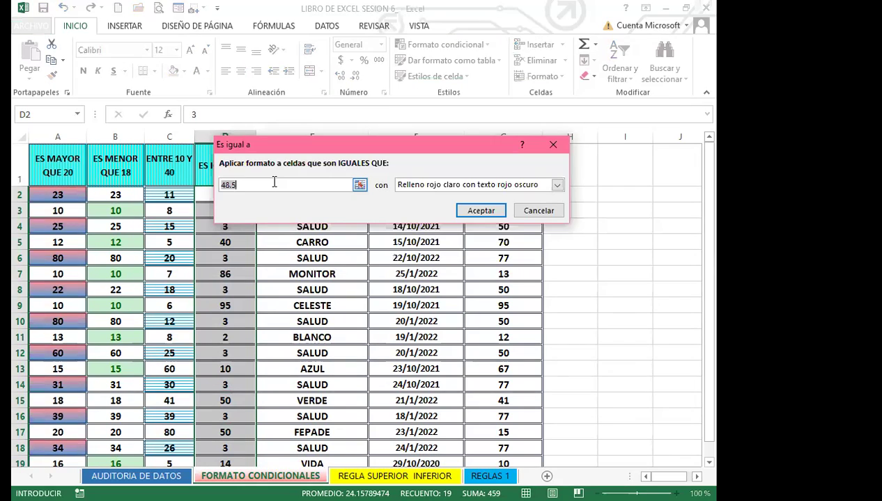
type("3")
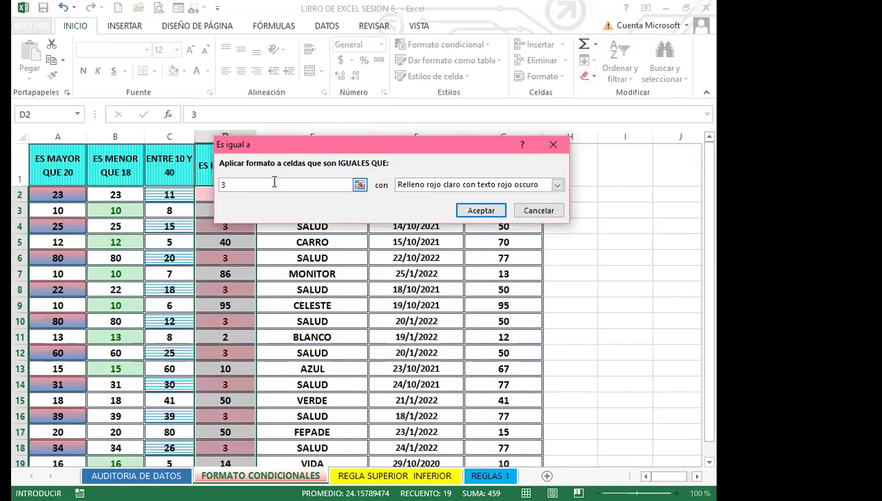
left_click(480, 210)
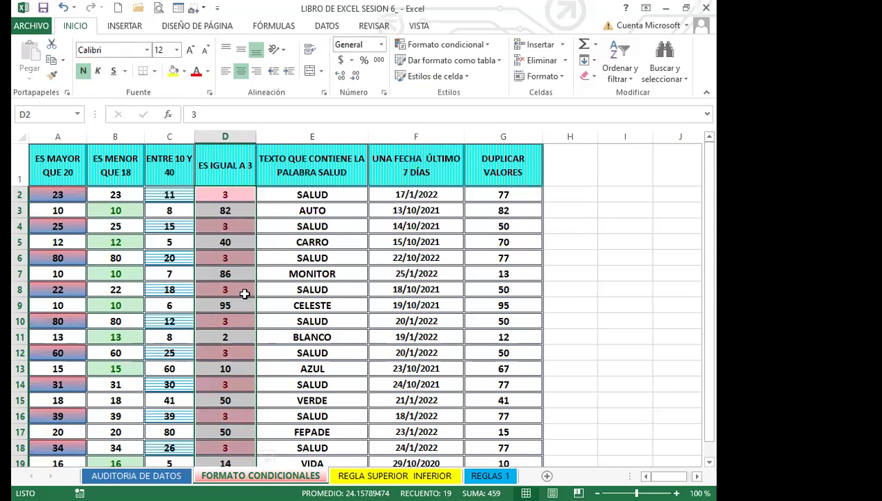
left_click(244, 294)
scroll(244, 307, "down", 3)
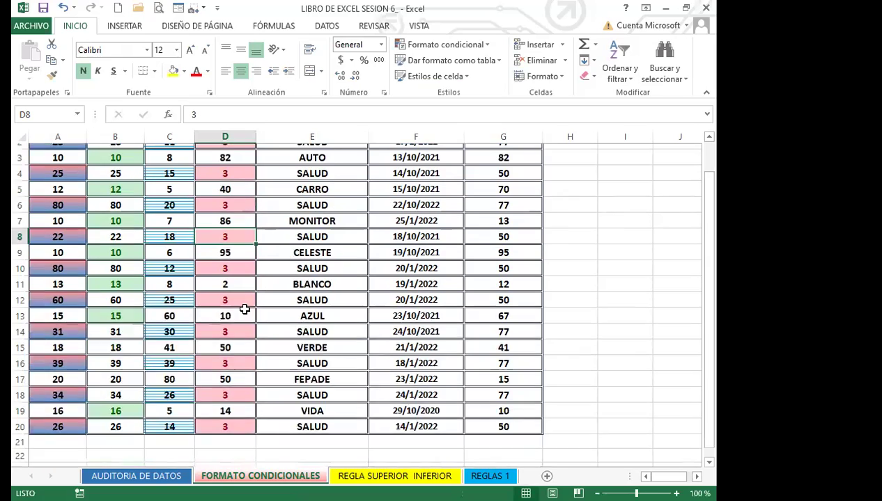
scroll(243, 319, "up", 3)
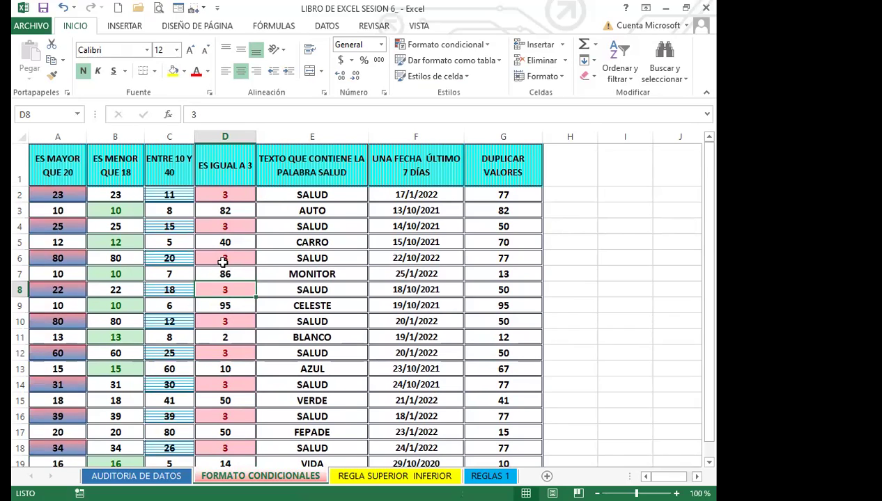
- Change the value of cell D2 to 4 to test the Equal To rule
left_click(247, 195)
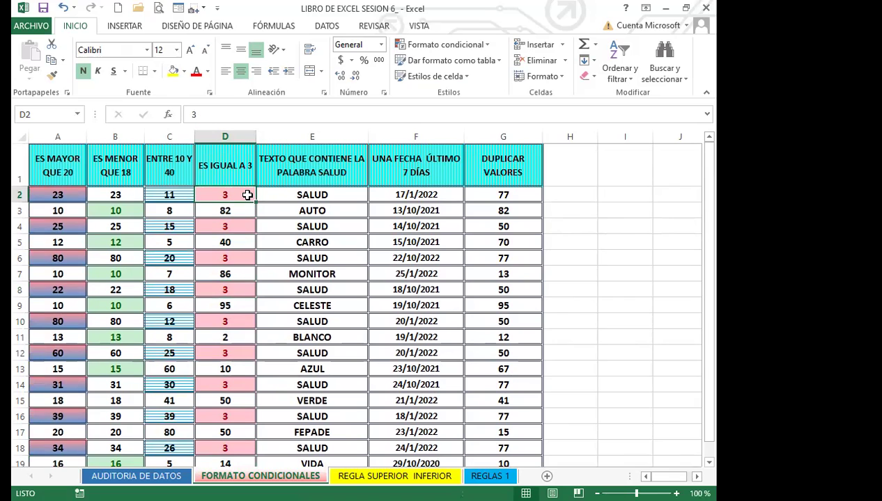
type("4")
key("Return")
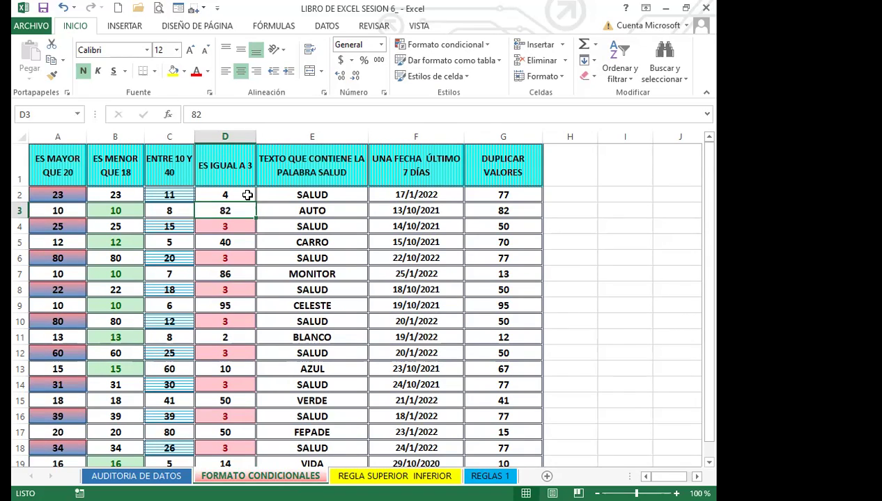
- Change the value of cell D4 to 7 to test the Equal To rule, and review the column
left_click(246, 230)
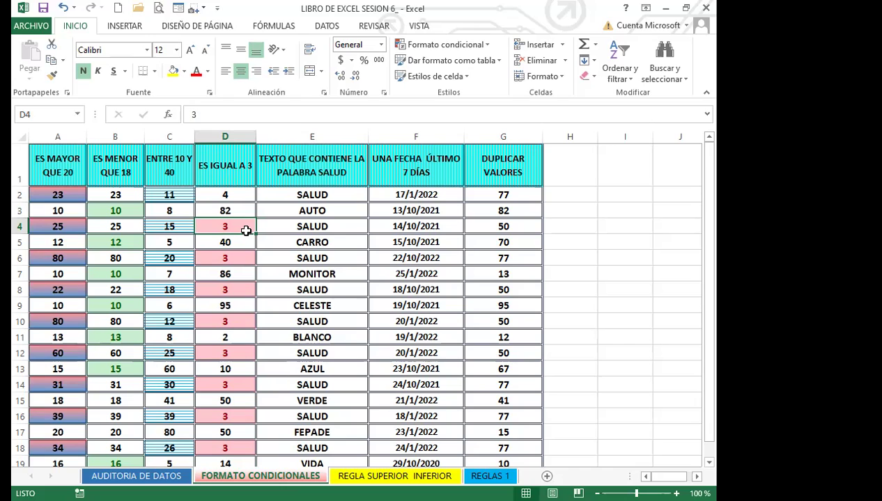
type("7")
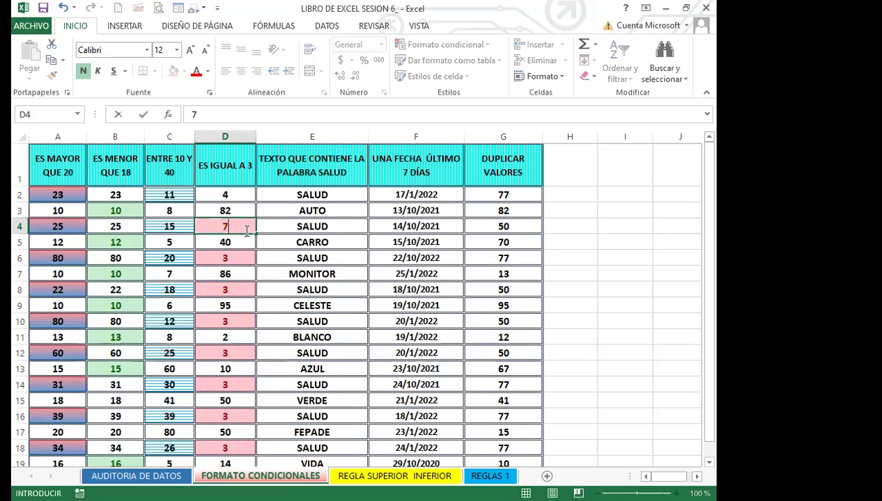
key("Return")
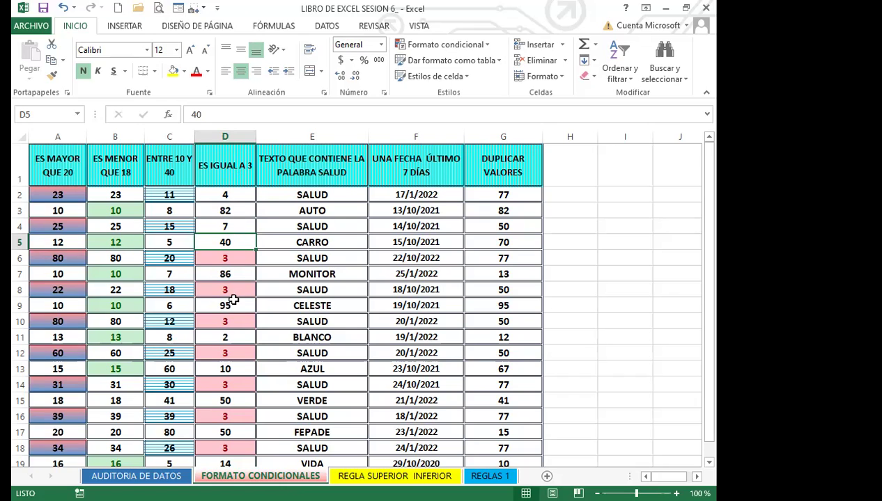
scroll(233, 362, "down", 1)
scroll(234, 369, "down", 1)
scroll(233, 362, "up", 2)
- Examine the words in column E to tell which cells contain SALUD and which hold other text
left_click(328, 220)
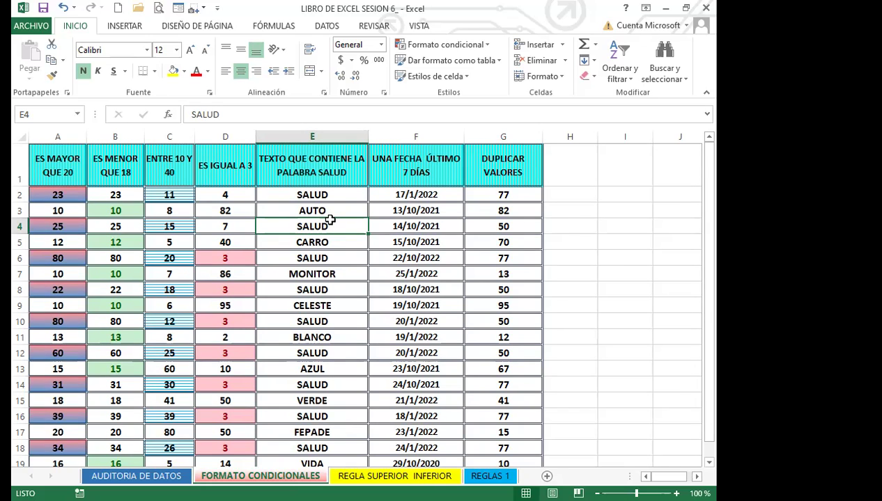
left_click(333, 197)
left_click(334, 242)
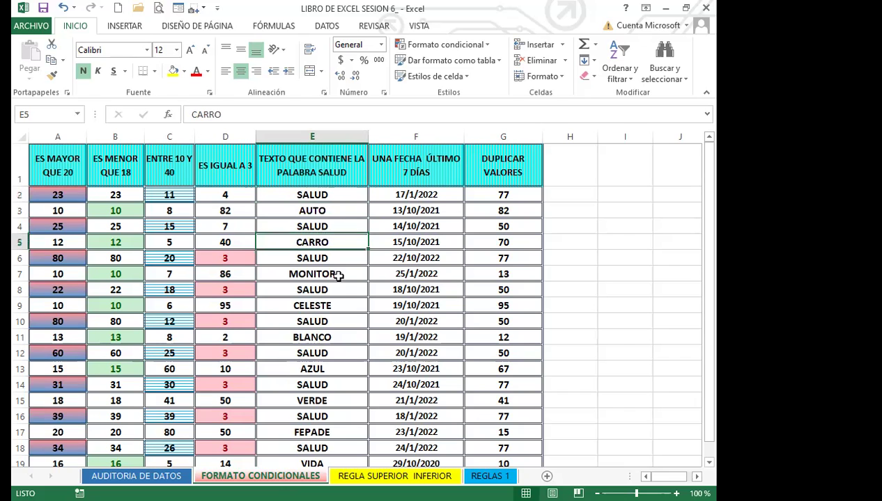
left_click(327, 289)
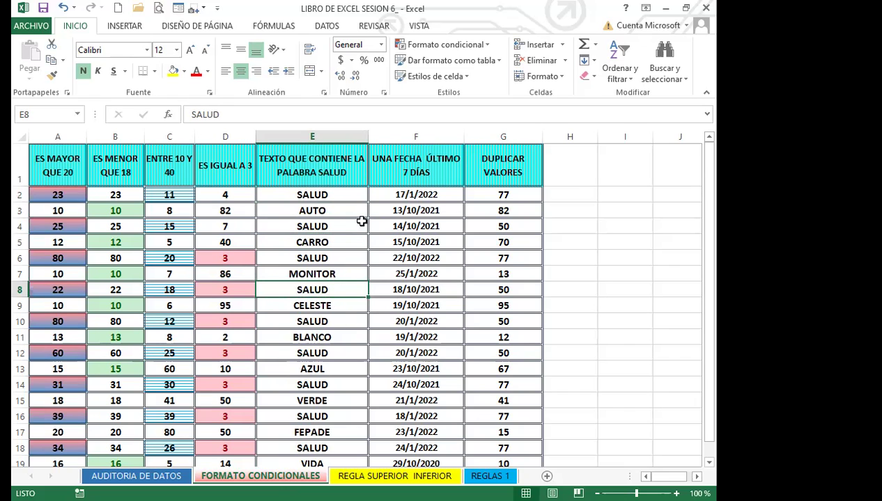
left_click(351, 191)
left_click(344, 258)
left_click(338, 306)
left_click(343, 353)
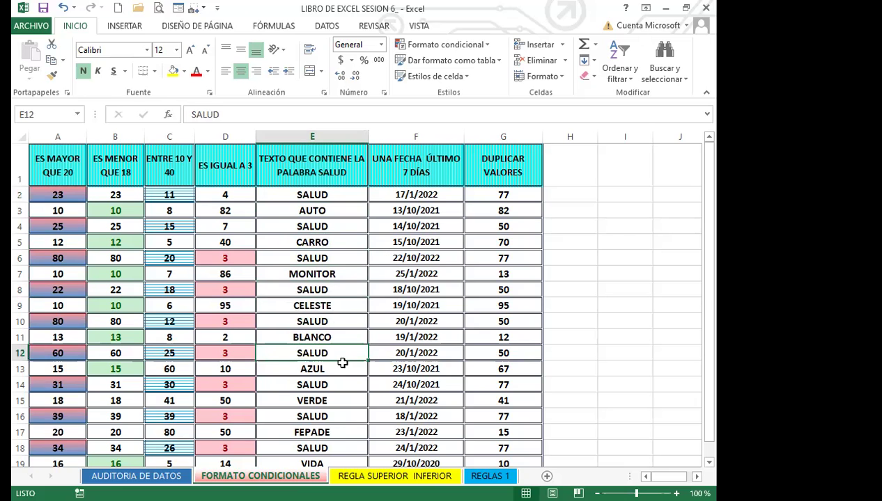
left_click(338, 369)
- Apply a Text That Contains rule to cells E2:E20 referencing $E$2, with yellow fill and dark yellow text
left_click_drag(339, 195, 329, 437)
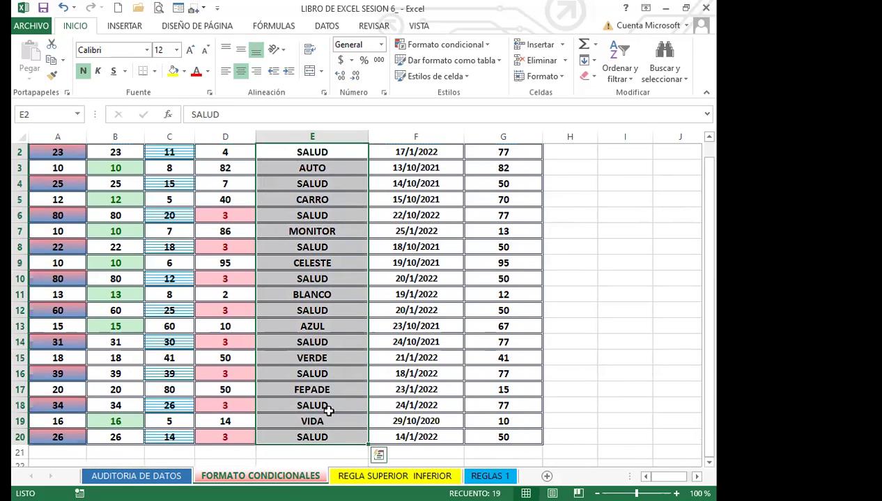
scroll(325, 232, "up", 1)
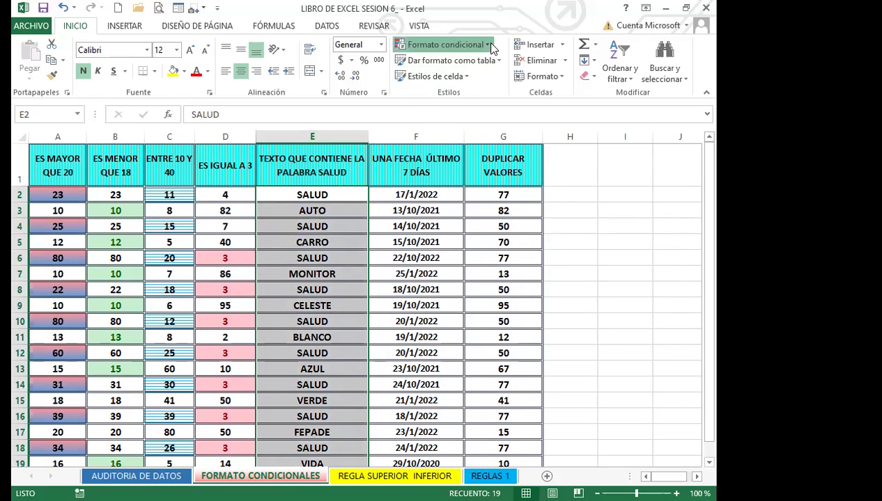
left_click(487, 46)
mouse_move(545, 74)
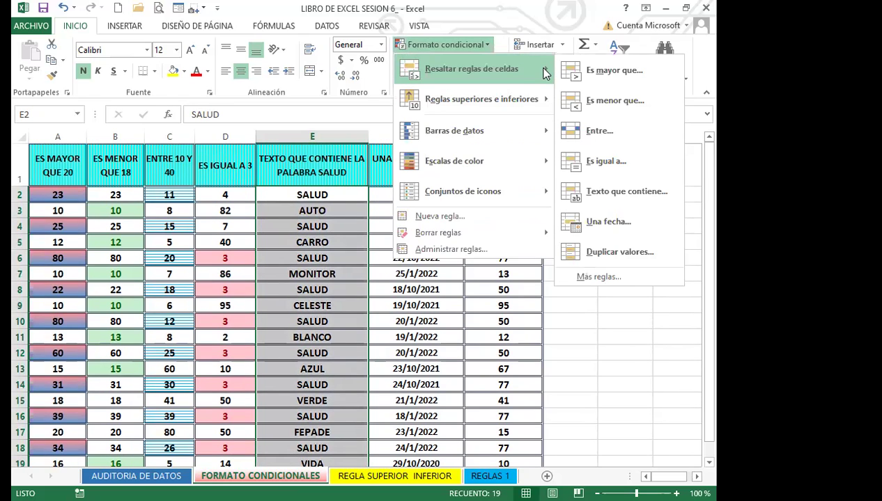
left_click(633, 200)
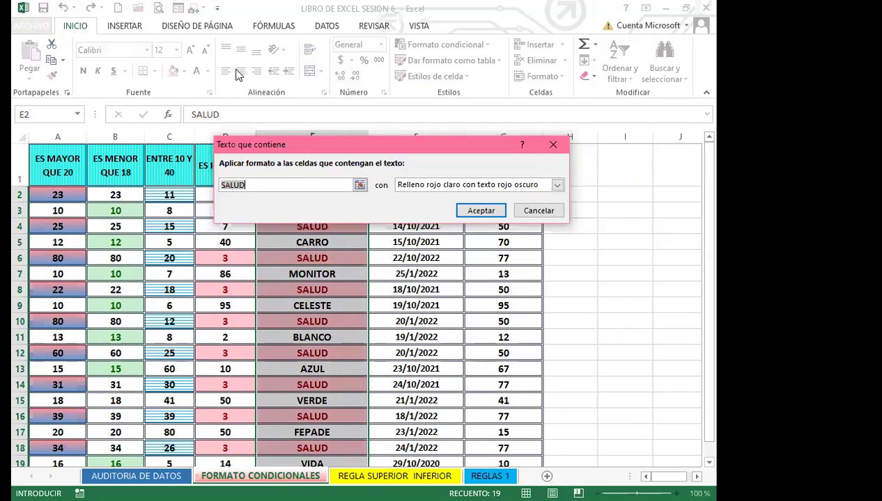
left_click(249, 185)
left_click_drag(359, 146, 476, 95)
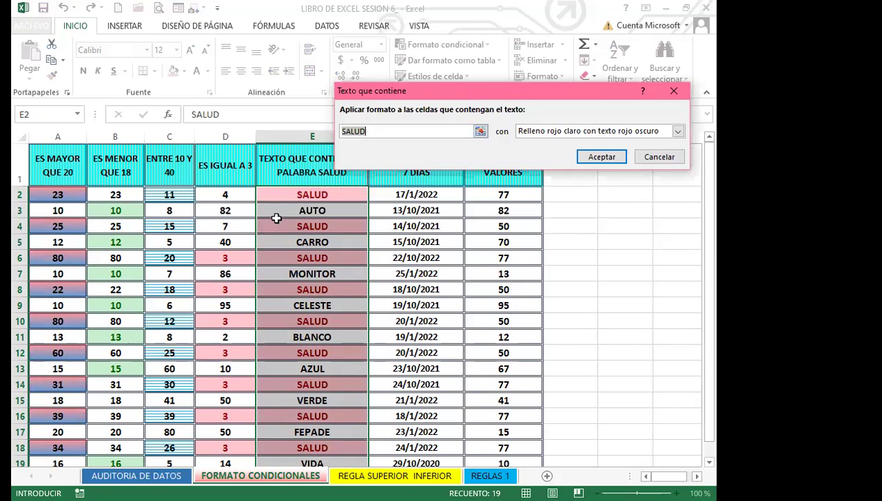
left_click(328, 196)
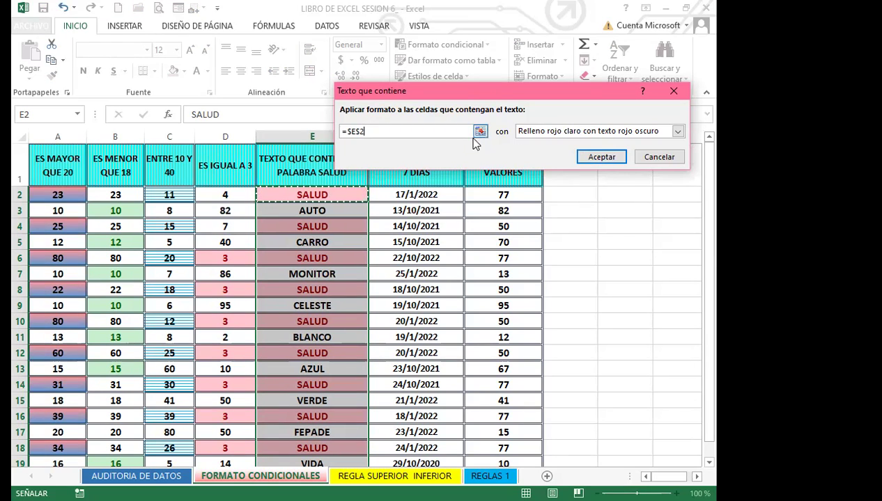
left_click(676, 131)
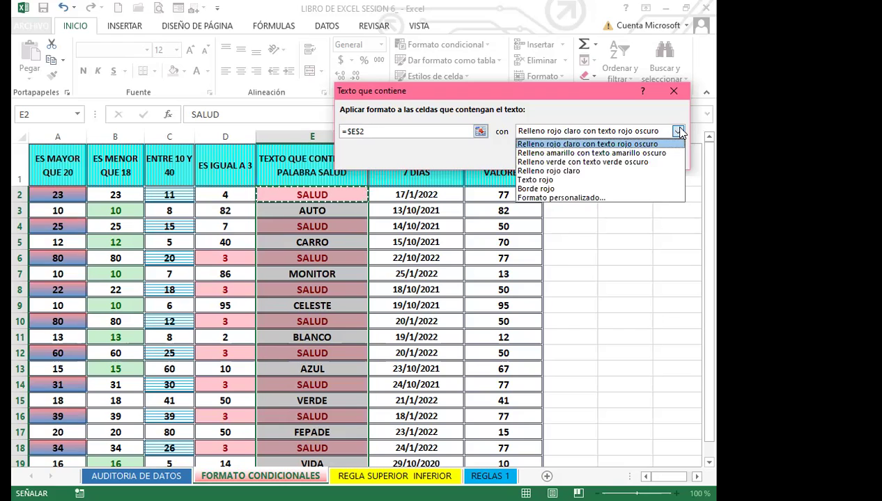
left_click(578, 151)
left_click(602, 160)
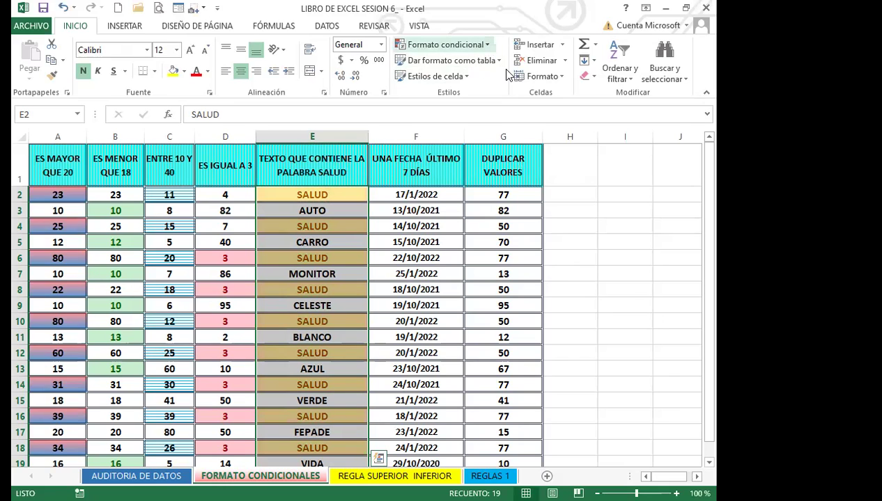
- Repeat the Text That Contains rule on E2:E20 with $E$2 as the text reference and yellow fill with dark yellow text
left_click(486, 44)
mouse_move(501, 69)
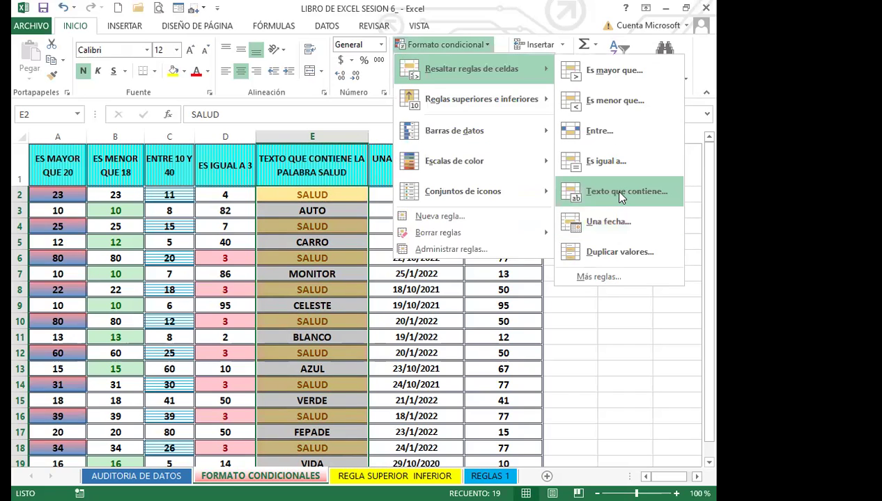
left_click(613, 191)
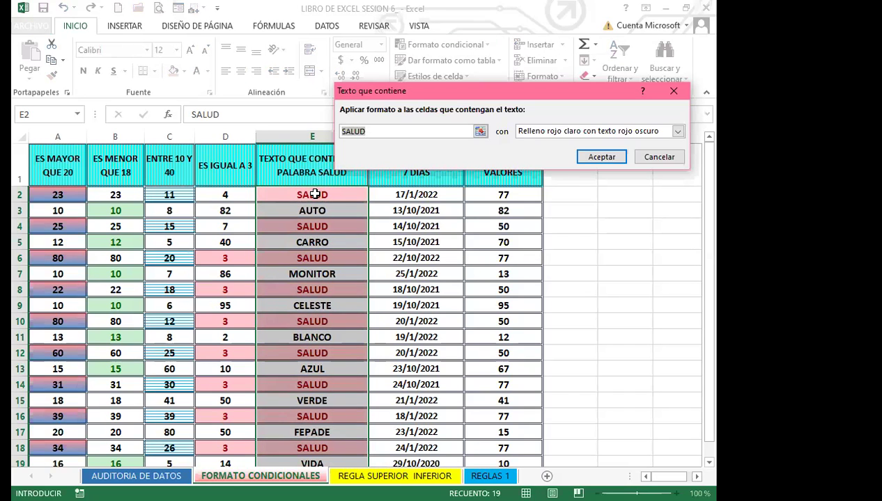
left_click(315, 194)
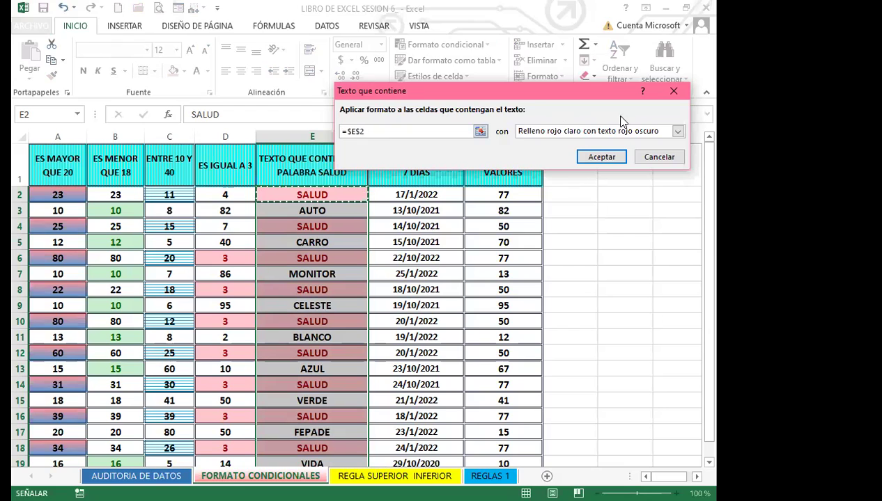
left_click(677, 131)
left_click(599, 154)
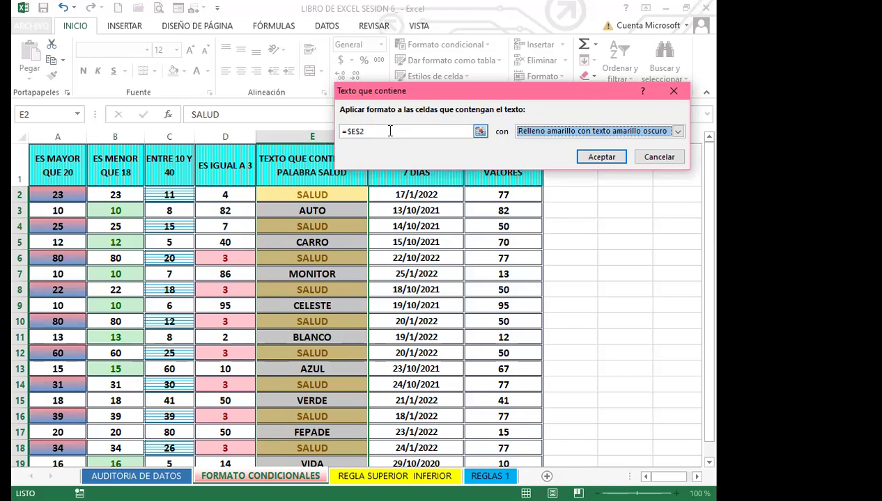
left_click(607, 160)
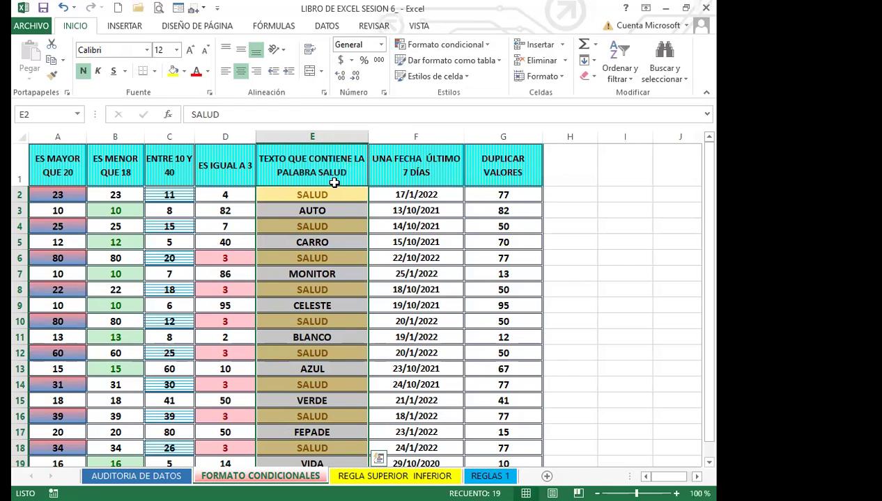
- Replace the text in cell E2 with a first name to test the rule, and undo the entry
left_click(336, 189)
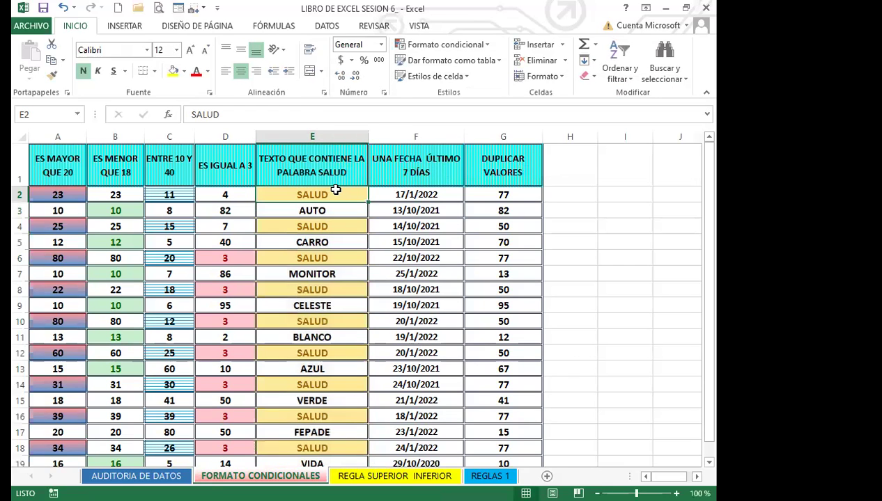
type("vanessa")
key("Return")
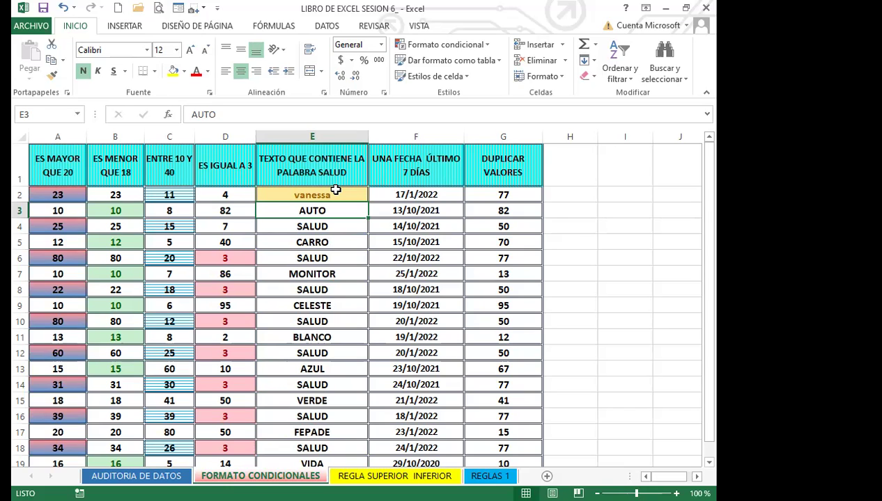
key("ctrl+z")
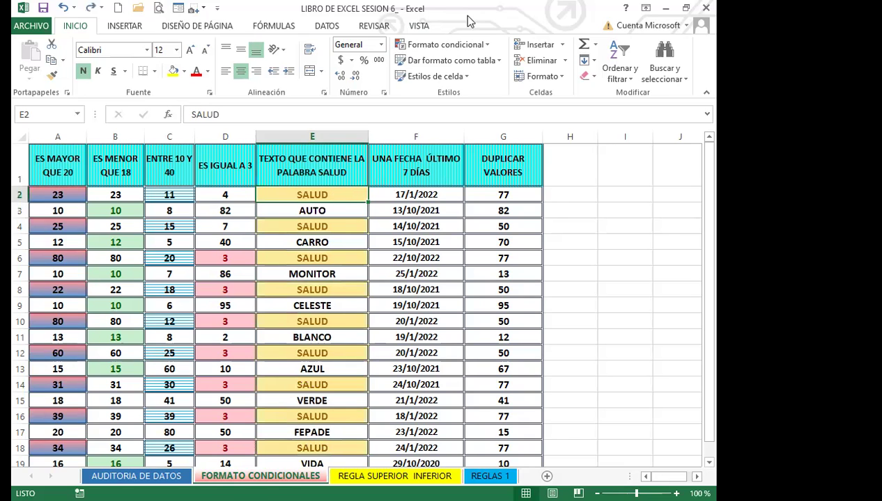
- Apply a Text That Contains rule for the literal text SALUD to cells E2:E20 with light red fill and dark red text
left_click_drag(328, 195, 334, 438)
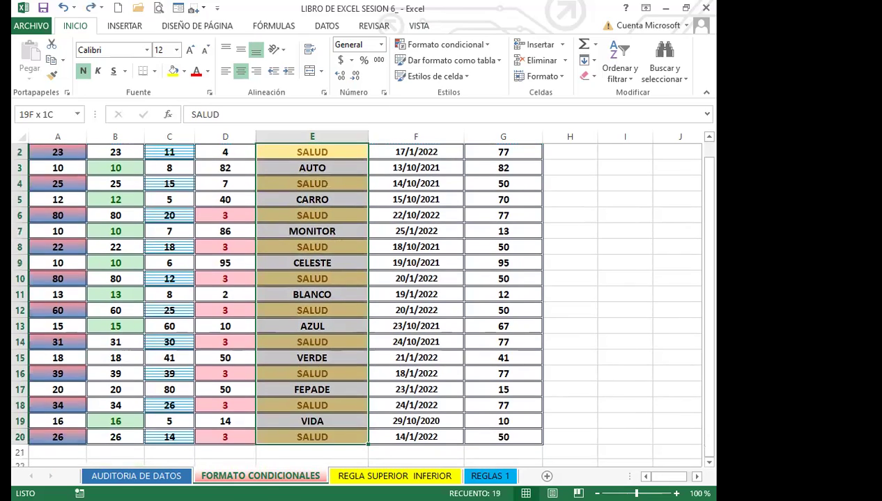
left_click_drag(333, 400, 335, 390)
scroll(341, 230, "up", 1)
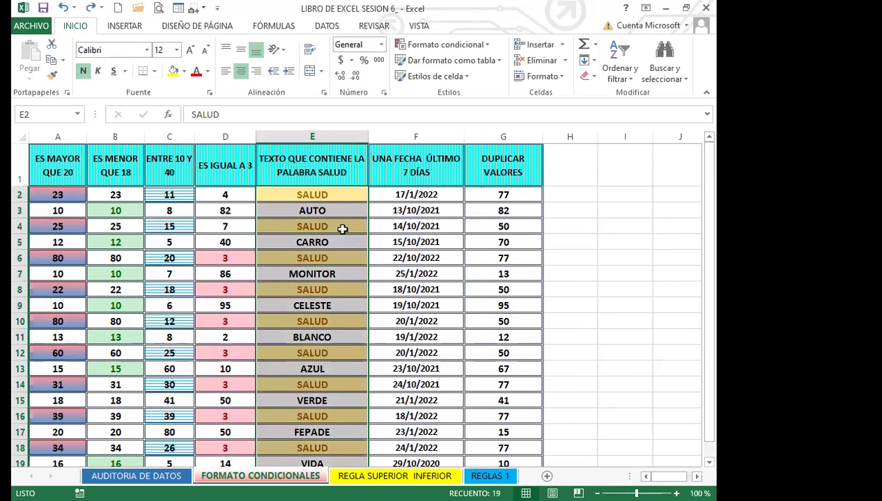
left_click(474, 44)
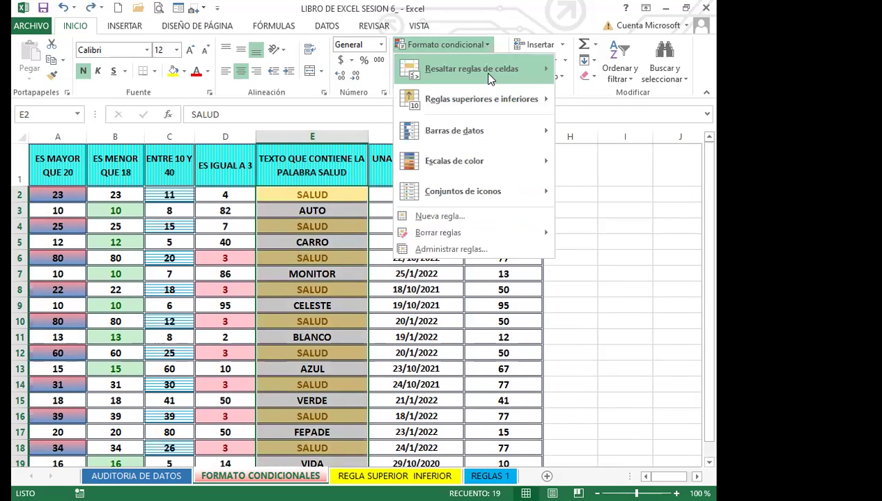
mouse_move(512, 73)
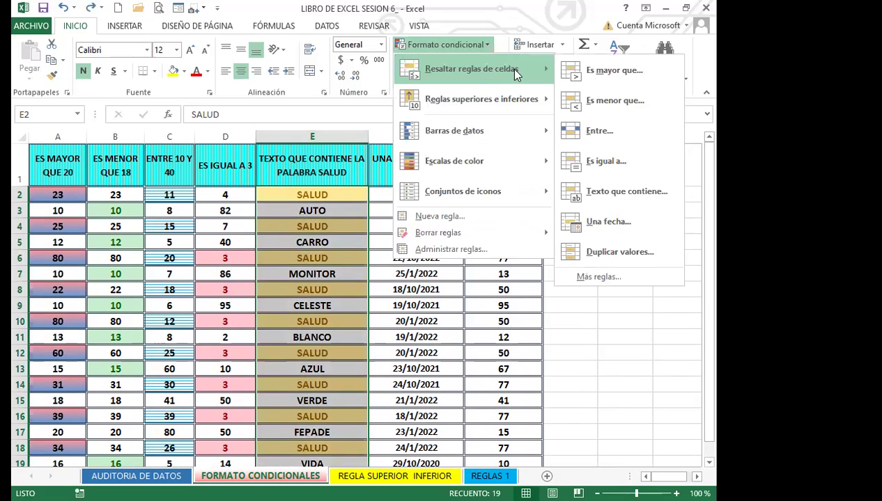
left_click(615, 192)
left_click(600, 157)
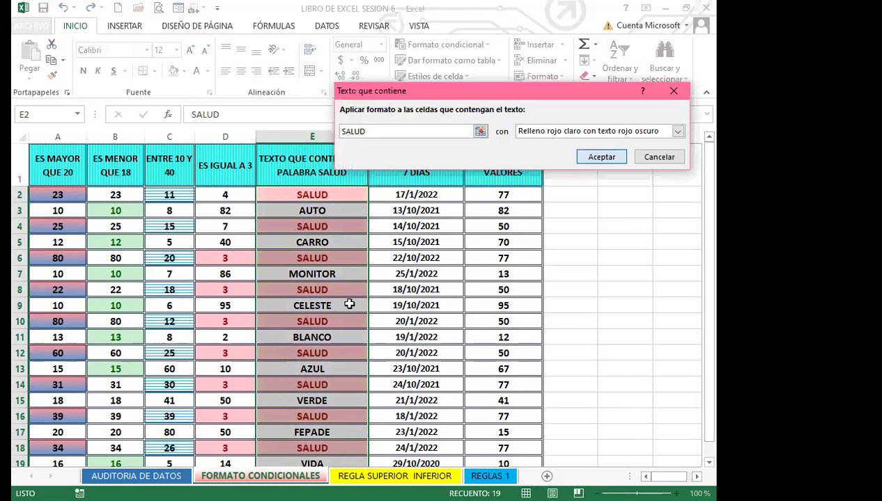
- Add a Text That Contains rule for SALUD on E2:E20 with yellow fill and dark yellow text, and deselect the range
left_click(488, 46)
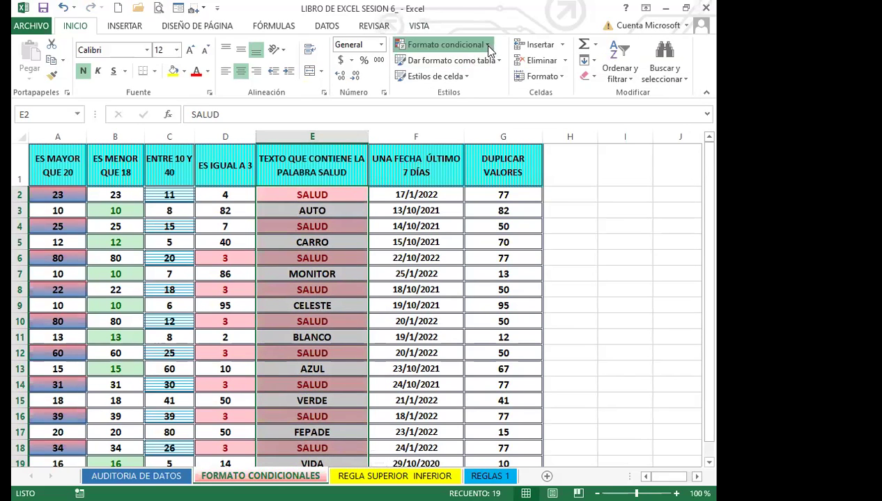
mouse_move(522, 99)
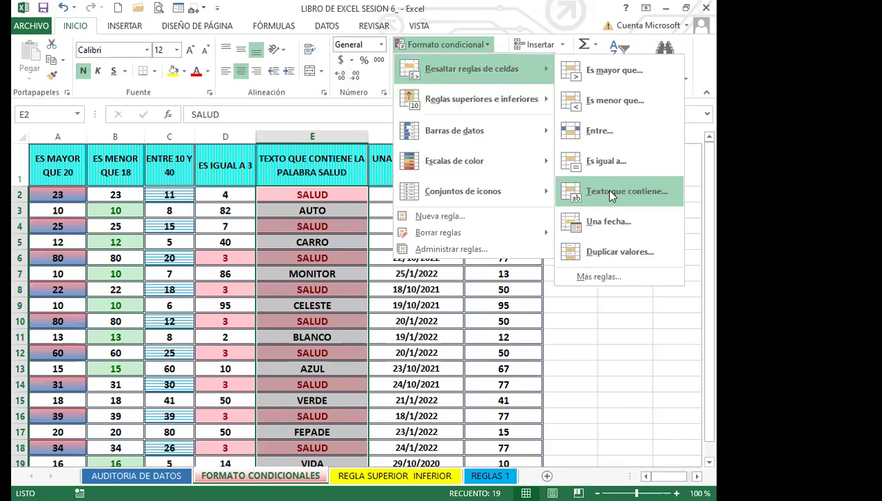
left_click(602, 192)
left_click(569, 136)
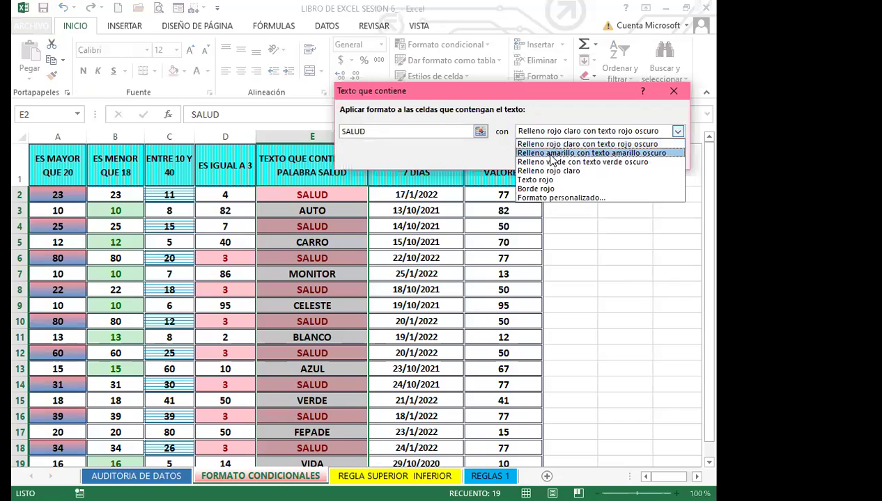
left_click(546, 155)
left_click(590, 156)
left_click(300, 240)
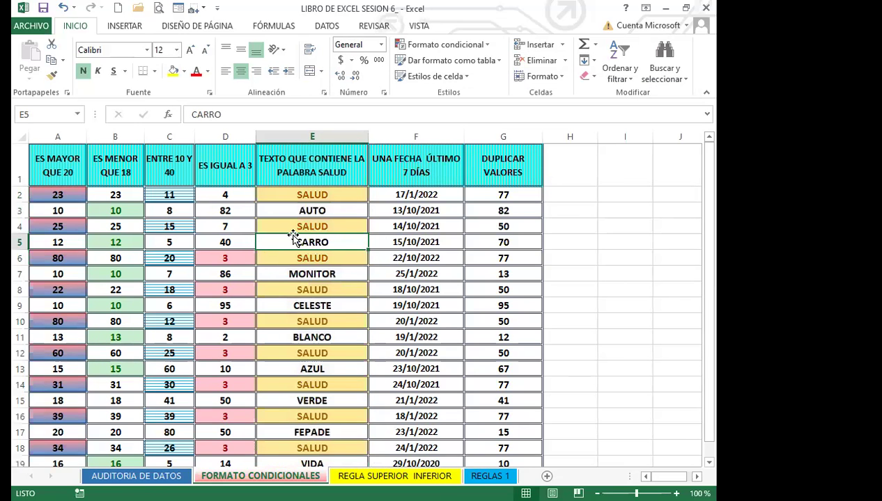
- Enter salud in lowercase in cell E2 to test whether the text rule is case-sensitive
left_click(354, 195)
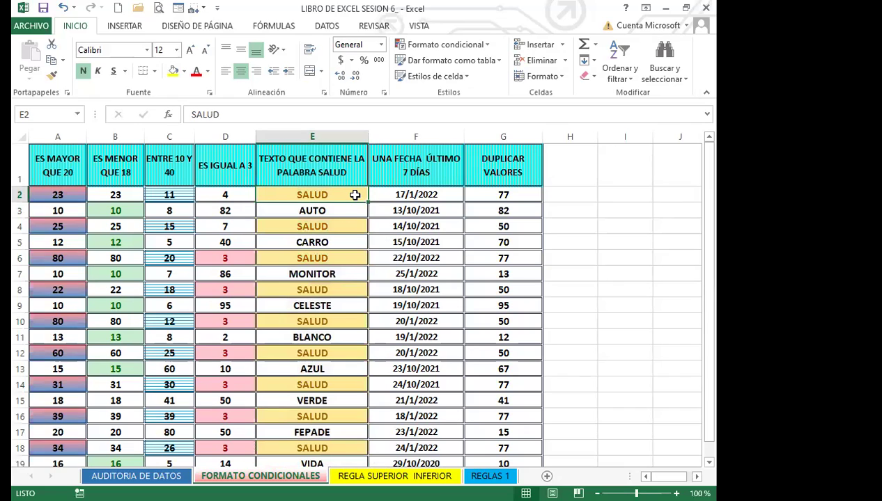
type("salud")
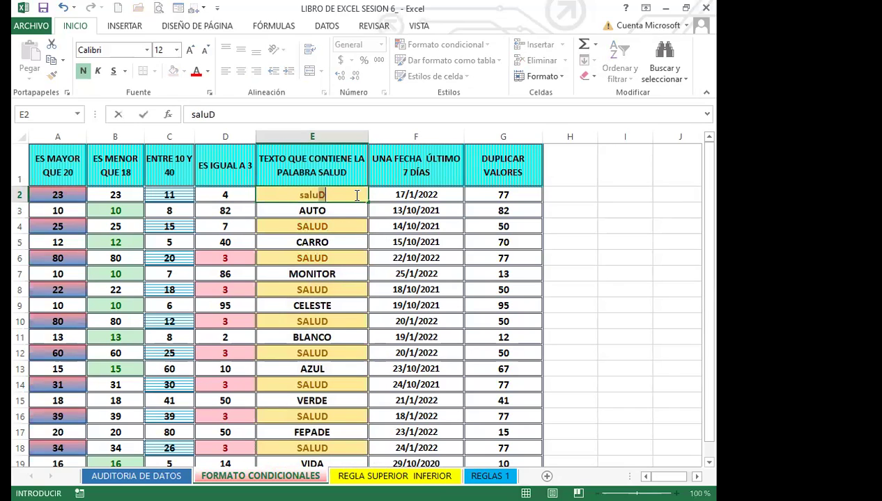
key("Return")
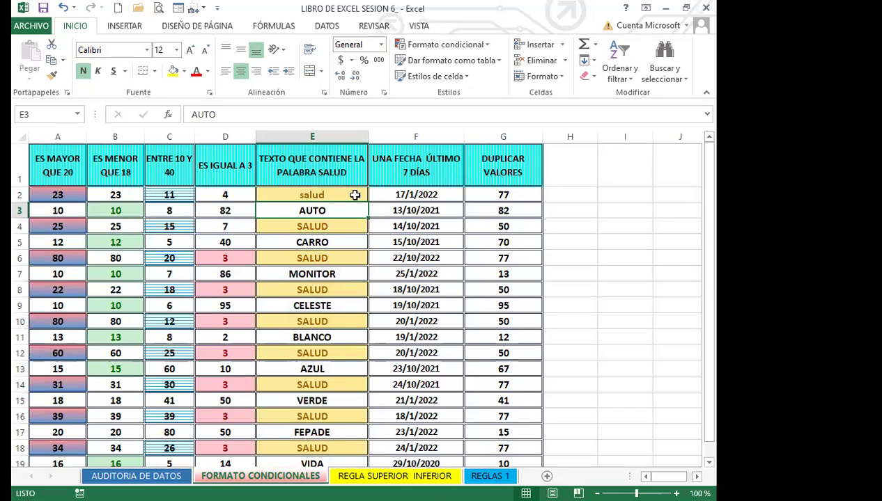
- Enter auto in cells E3 and E2 to test the text rule, and undo both entries
type("auto")
key("Return")
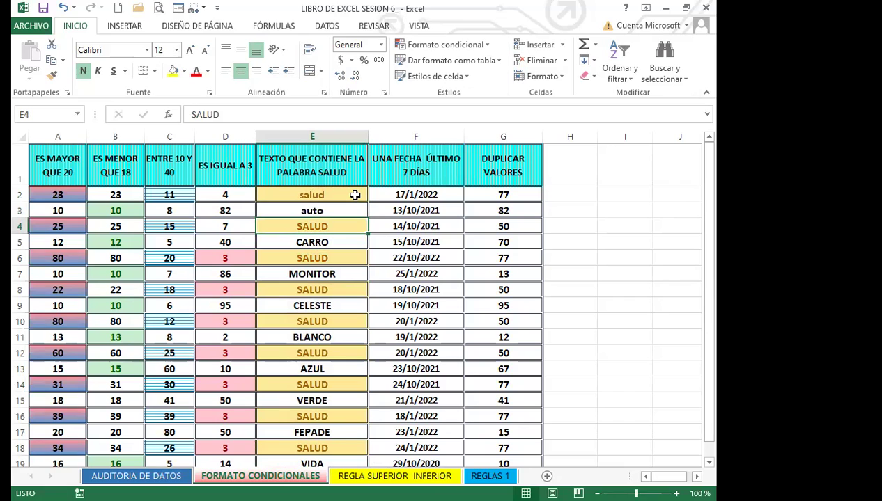
left_click(355, 195)
type("auto")
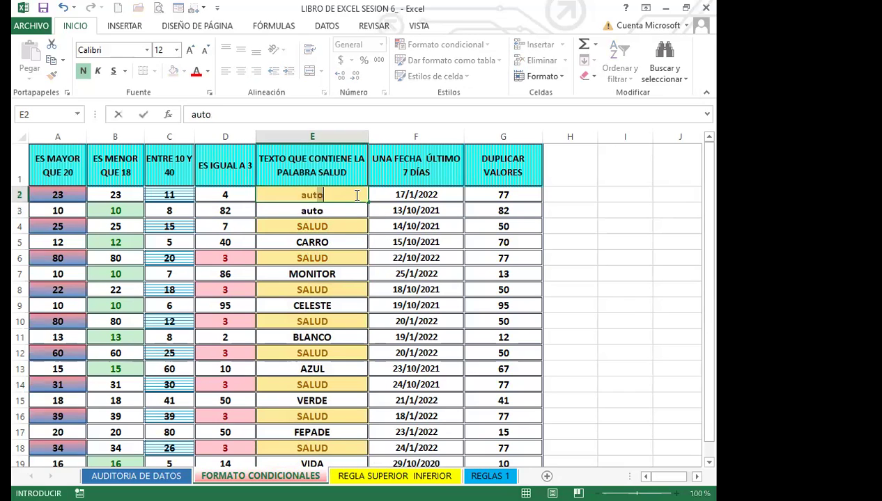
key("Return")
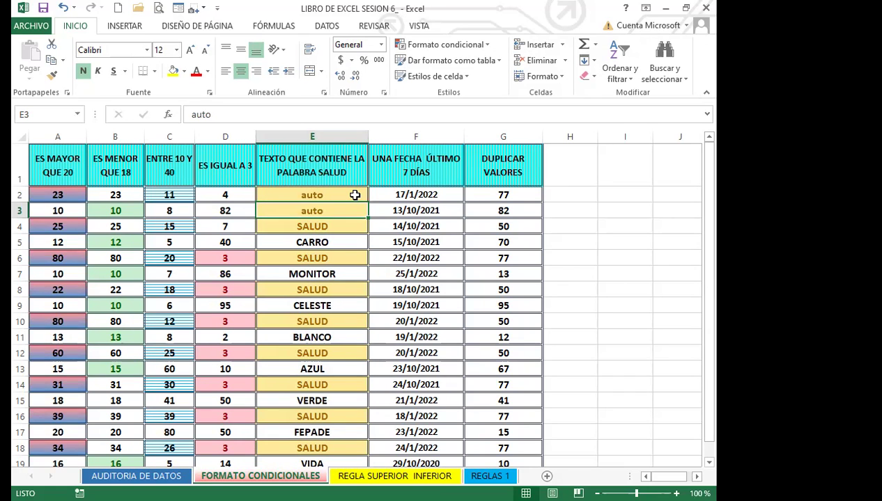
key("ctrl+z")
key("ctrl+z")
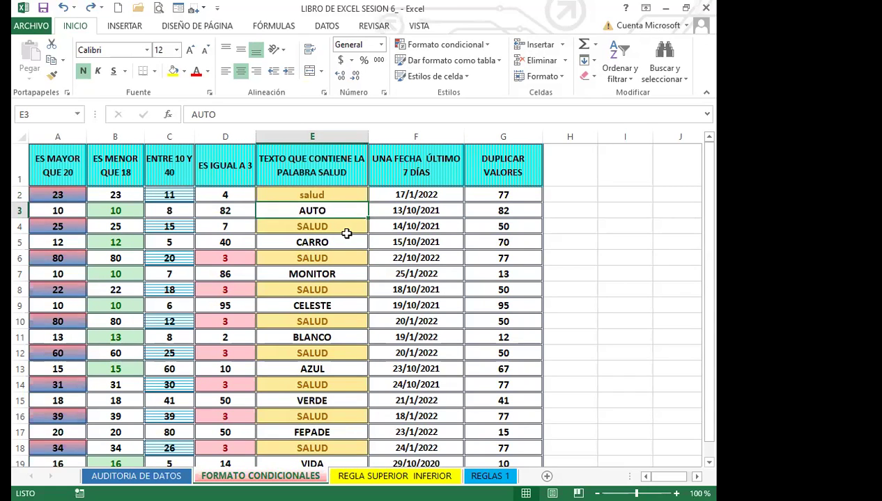
- Replace the text in cell E4 with fff to test the SALUD text rule, and deselect the cell
left_click(343, 230)
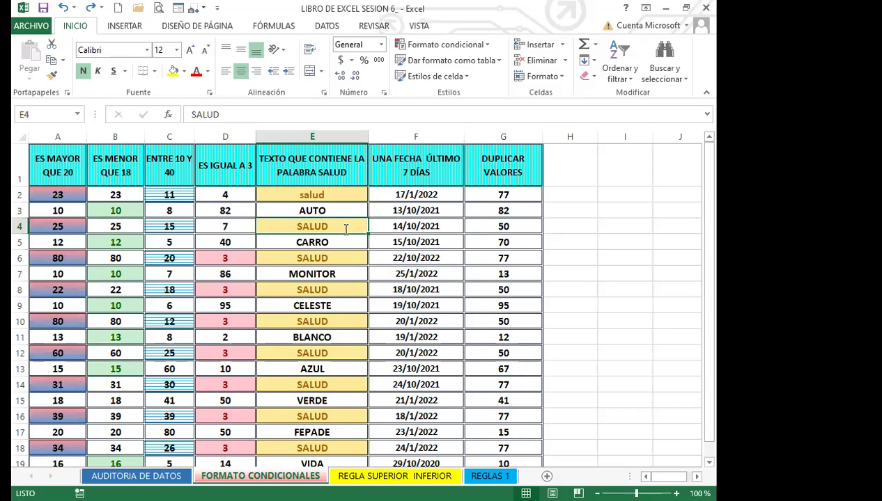
type("fff")
key("Return")
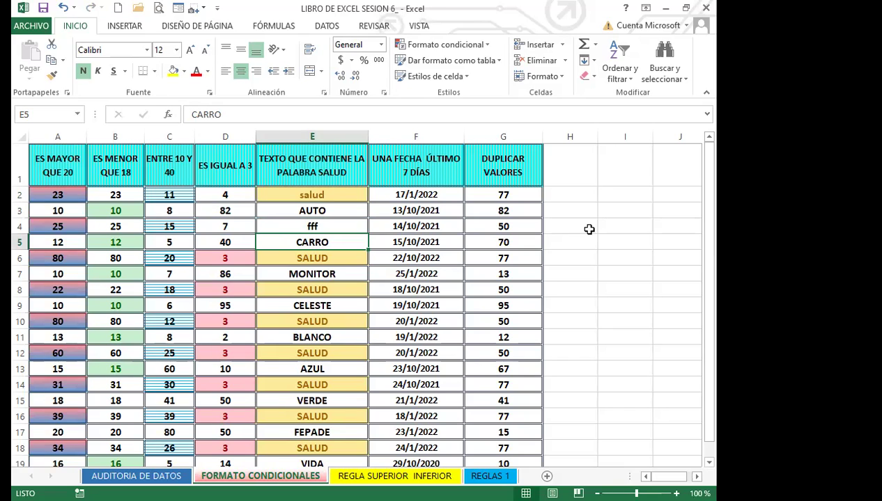
left_click(600, 277)
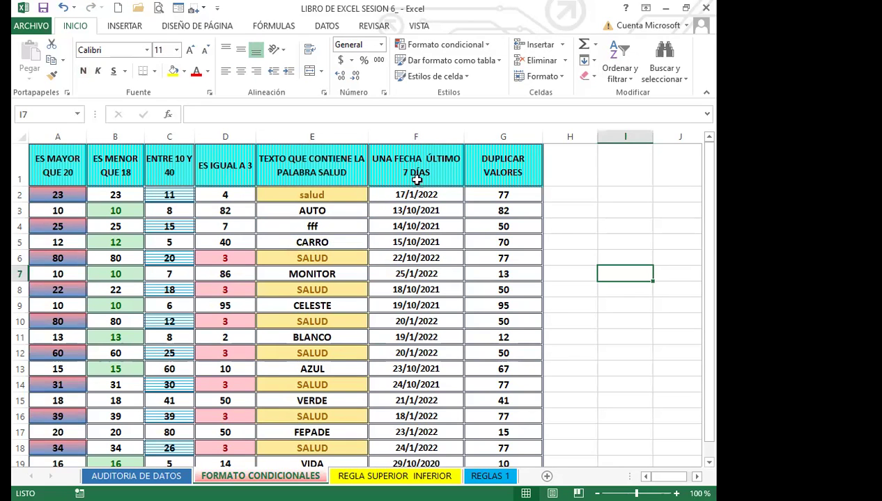
- Set up a date highlight rule on cells F2:F20 for dates in the last 7 days
left_click_drag(440, 195, 434, 430)
scroll(411, 353, "up", 1)
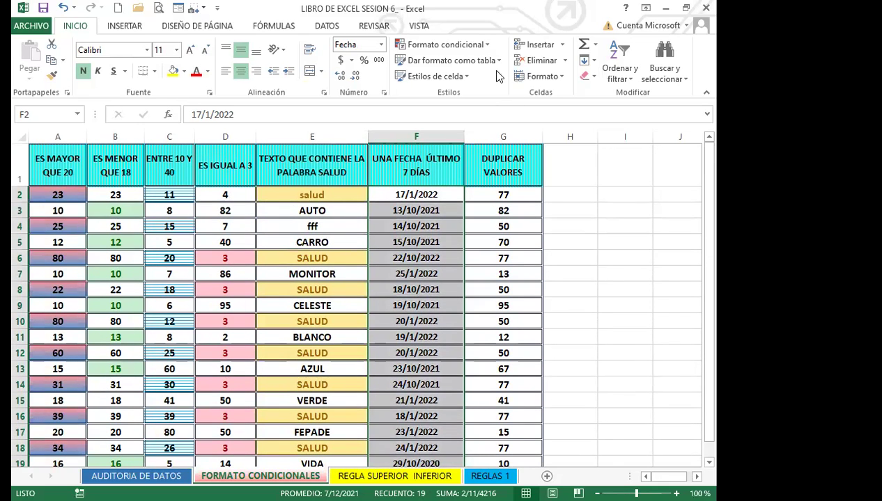
left_click(446, 44)
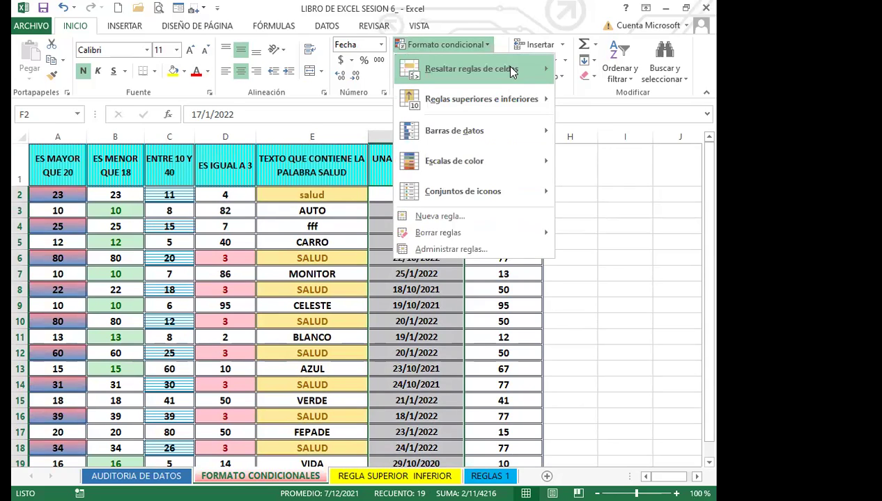
mouse_move(508, 69)
left_click(612, 232)
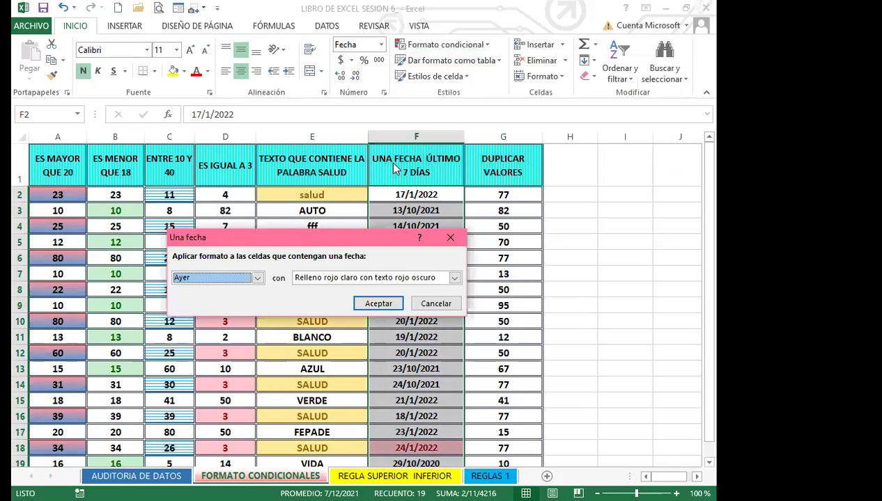
left_click(257, 279)
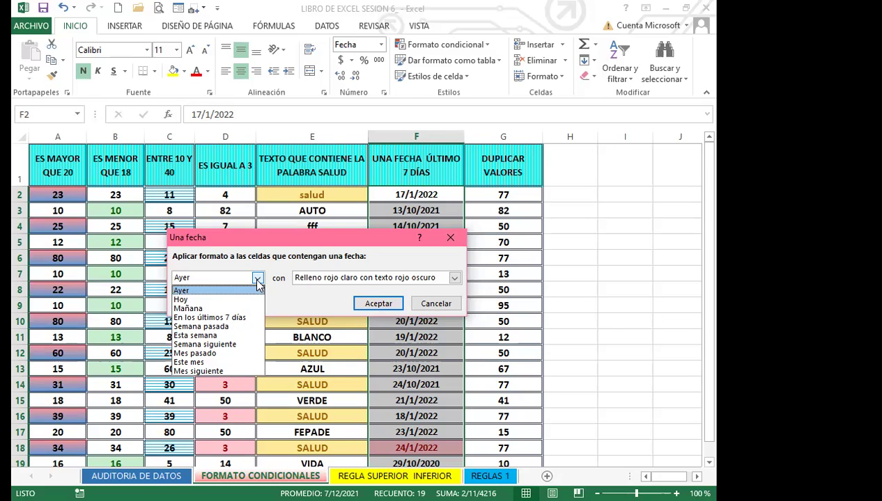
left_click(223, 317)
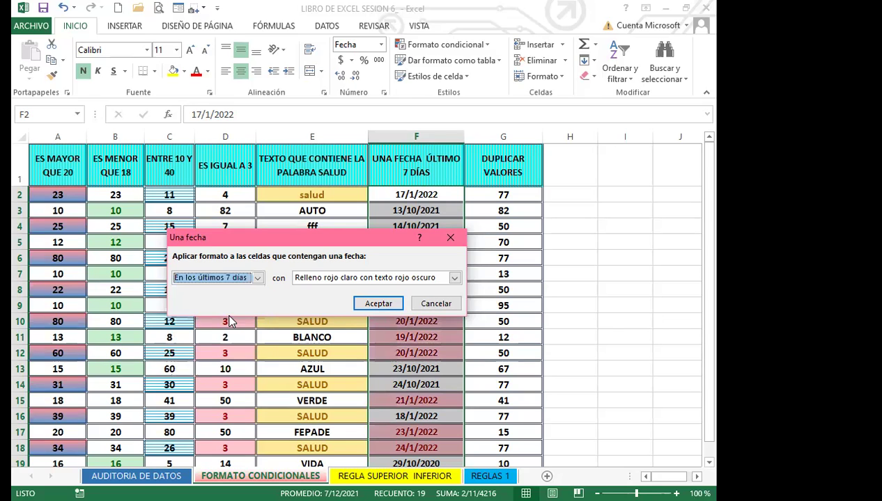
- Give the date rule a custom dark orange fill and apply it to the date column
left_click(454, 277)
left_click(335, 345)
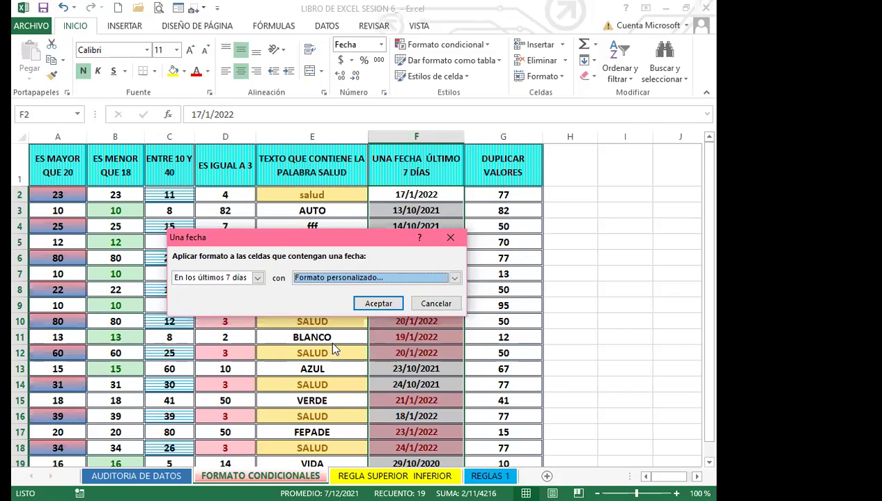
left_click(405, 136)
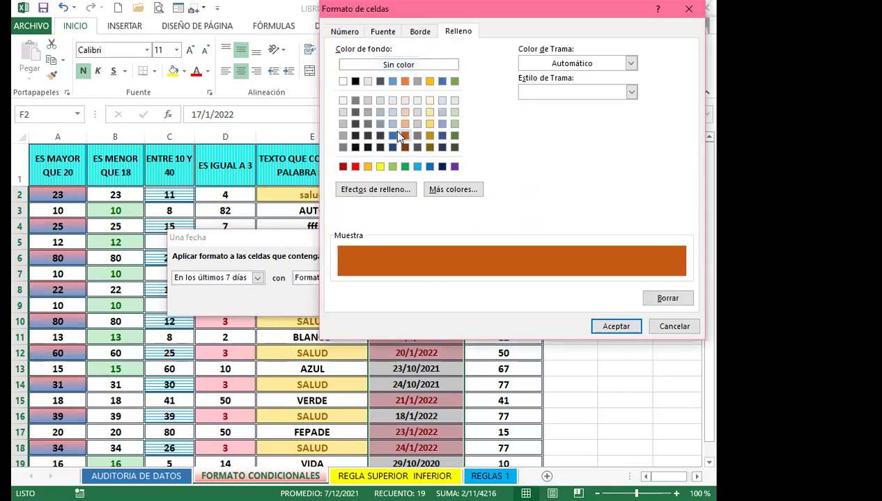
left_click(617, 326)
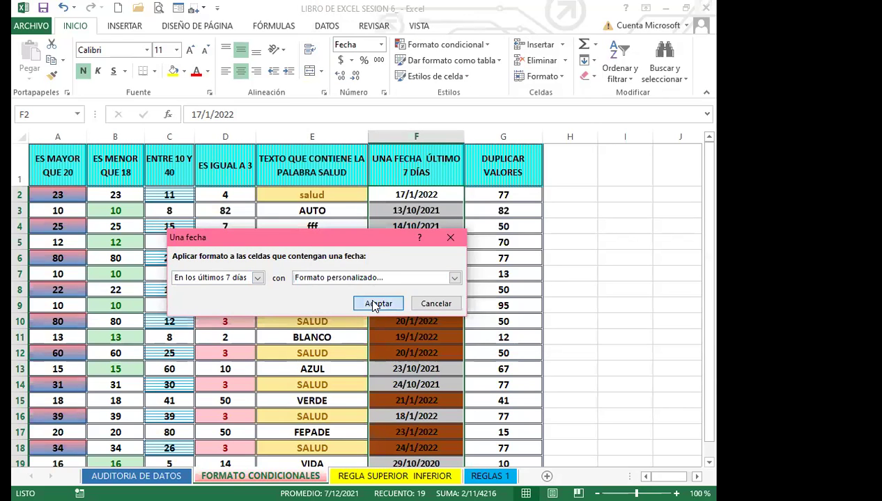
left_click(376, 304)
scroll(432, 369, "down", 1)
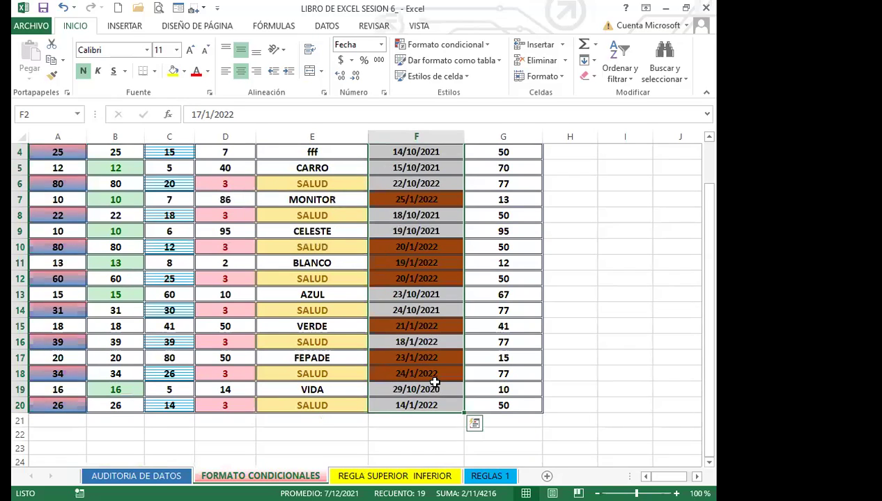
scroll(433, 382, "up", 1)
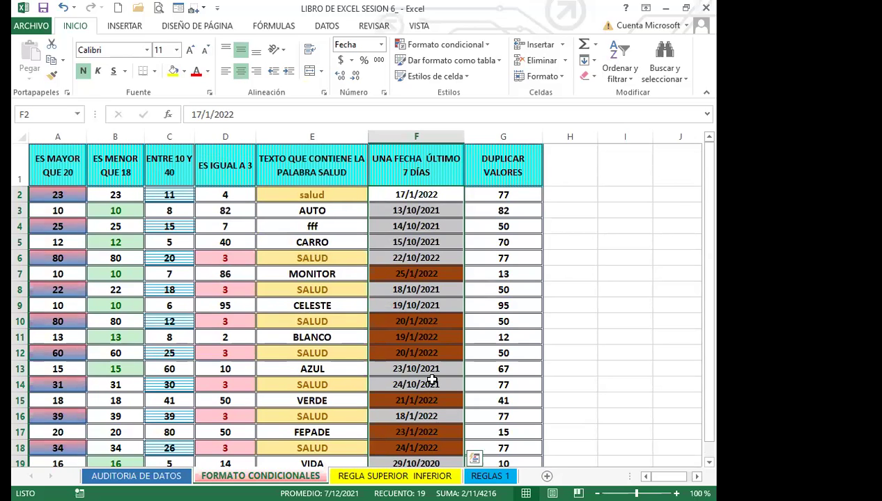
- Copy the DUPLICAR VALORES column G1:G20 and paste it transposed as a row starting at cell A25
left_click(507, 177)
left_click_drag(507, 177, 507, 460)
left_click(51, 60)
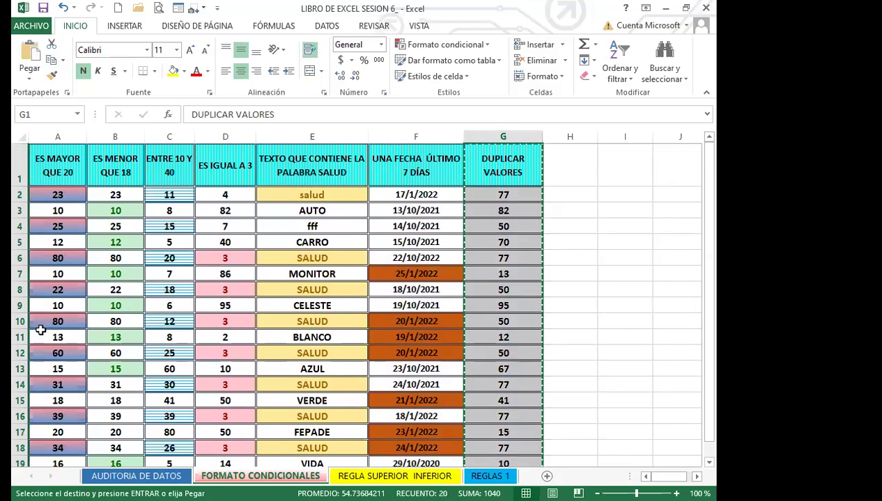
scroll(50, 290, "down", 5)
left_click(50, 286)
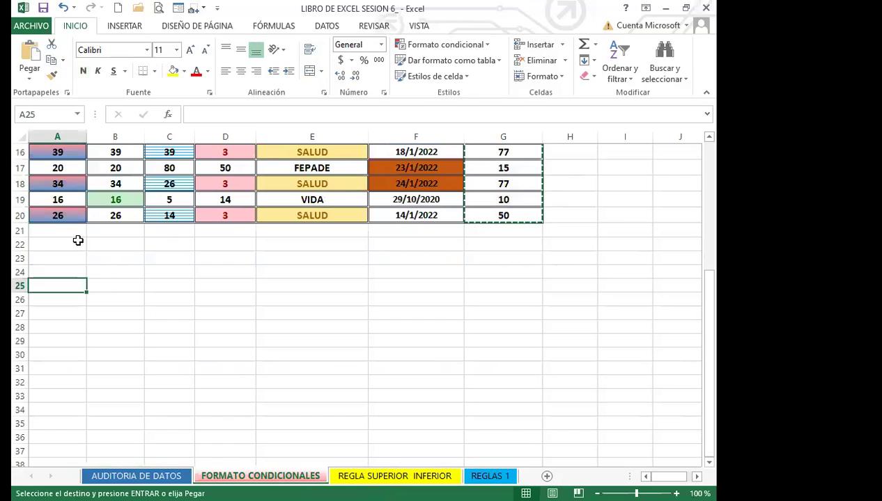
left_click(30, 73)
left_click(69, 226)
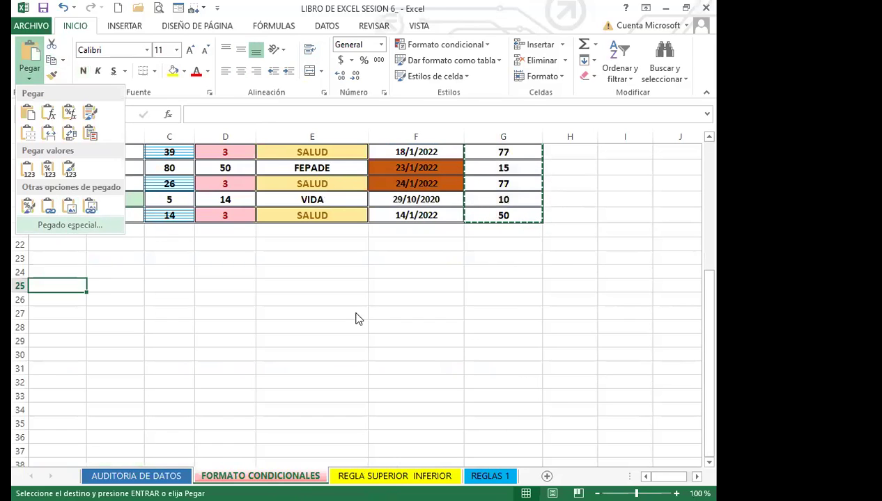
left_click(328, 339)
left_click(430, 363)
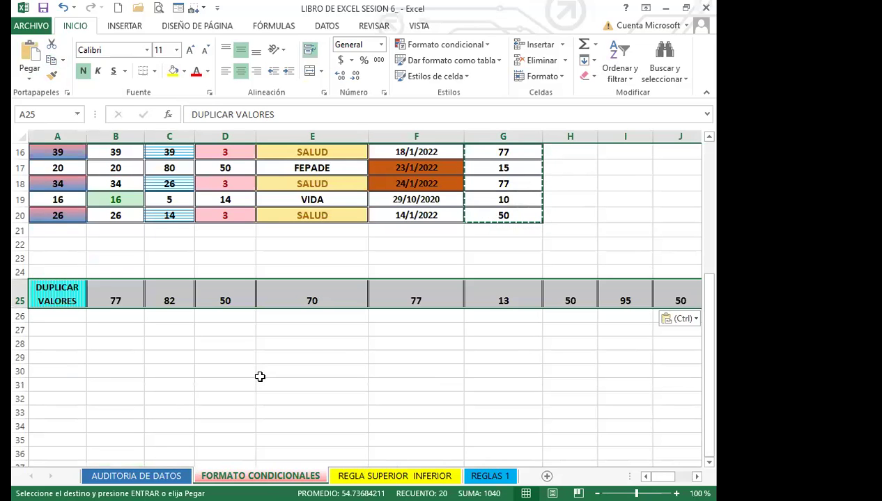
- Set up a Duplicate Values highlight rule for duplicated entries on the transposed row 25
scroll(265, 371, "up", 3)
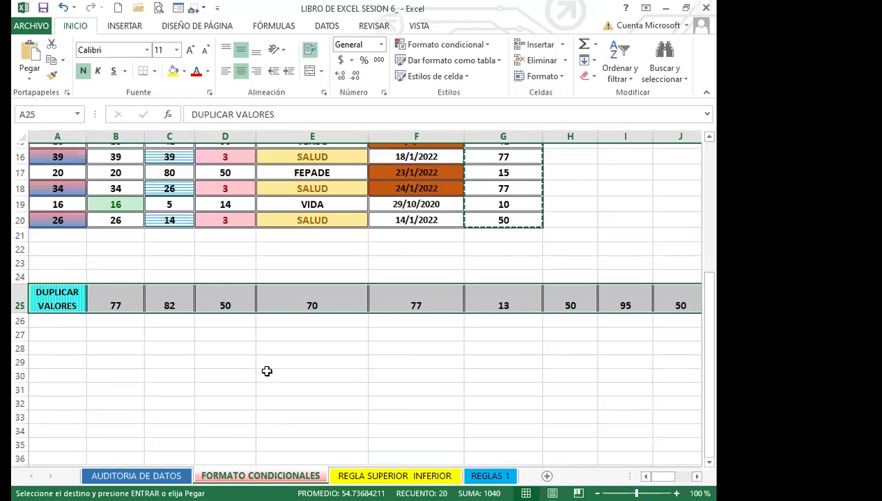
scroll(267, 371, "up", 1)
scroll(203, 386, "down", 3)
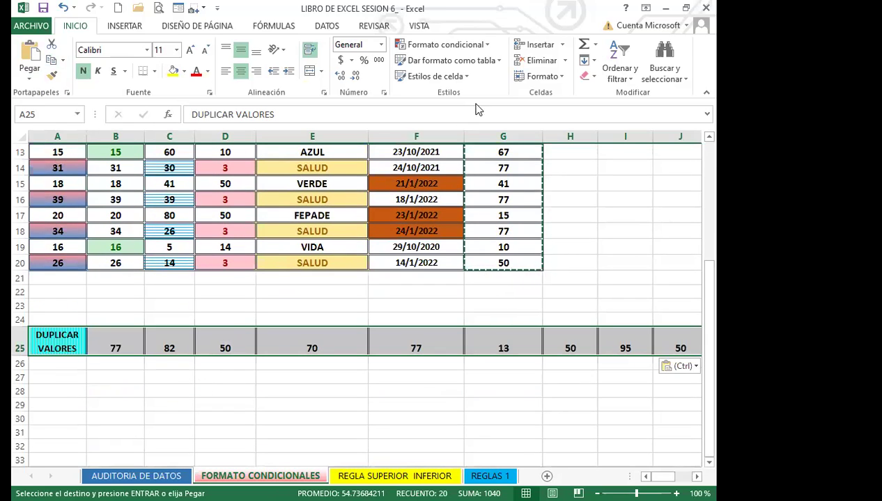
left_click(488, 47)
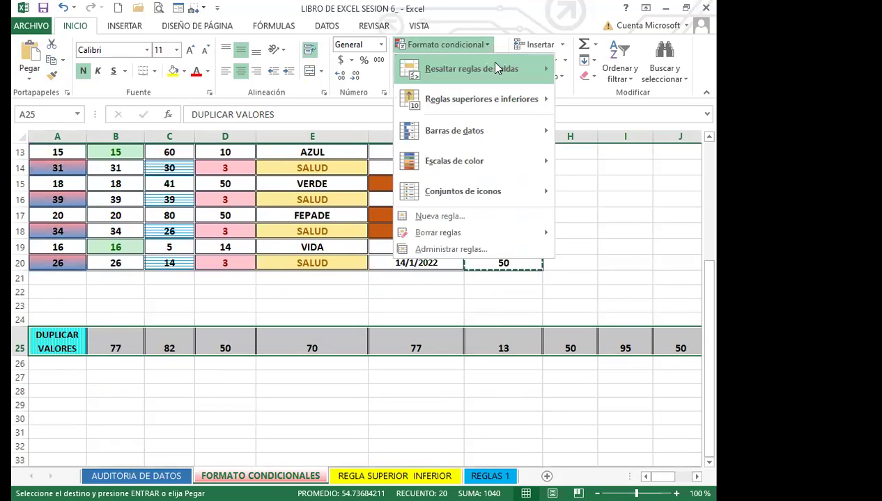
mouse_move(489, 68)
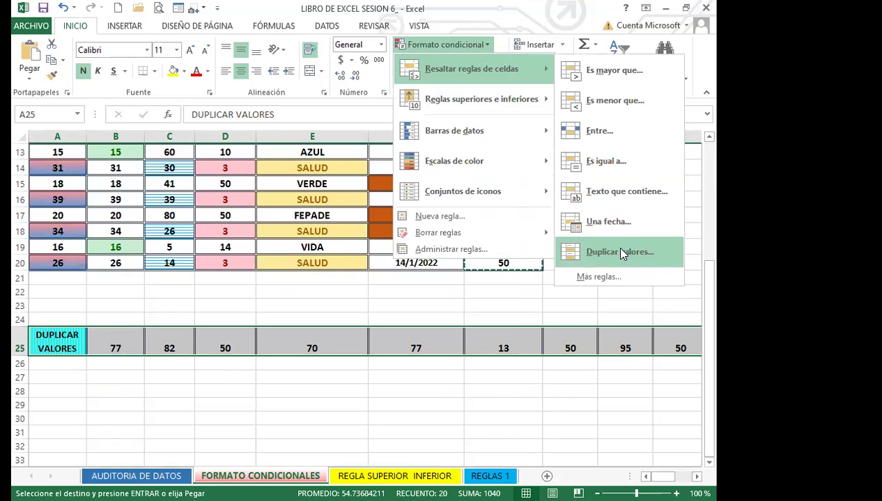
left_click(618, 251)
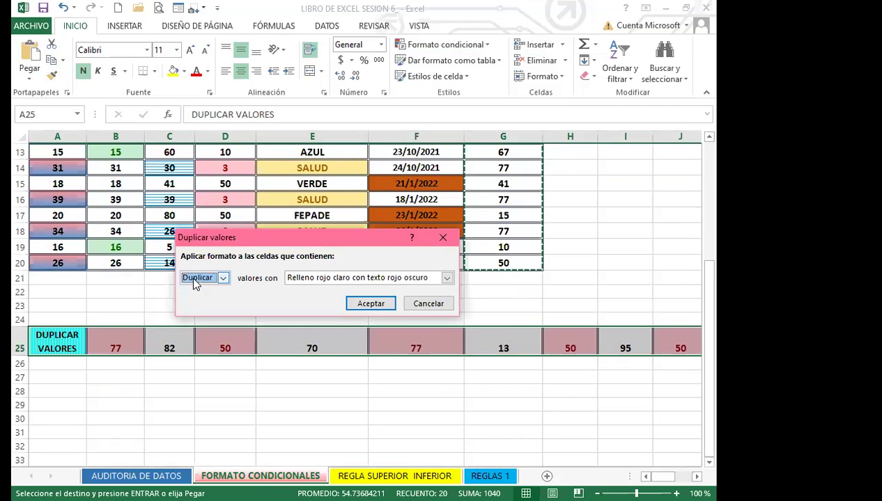
left_click(223, 278)
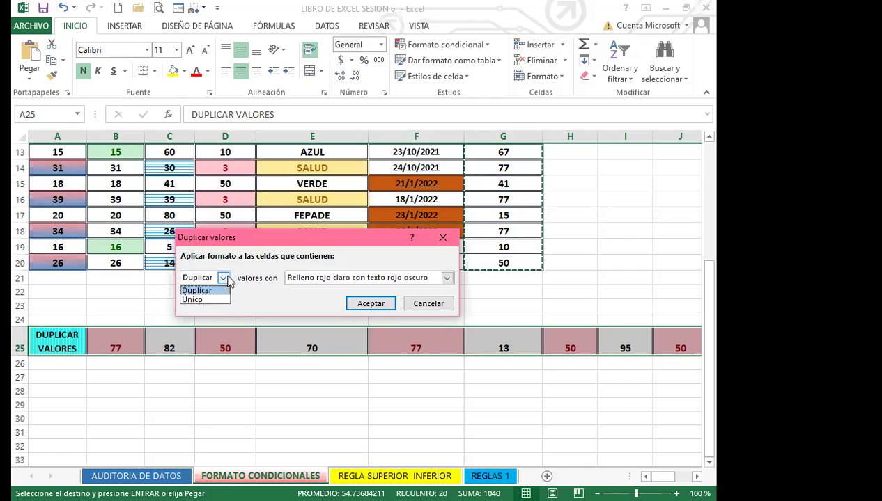
left_click(225, 278)
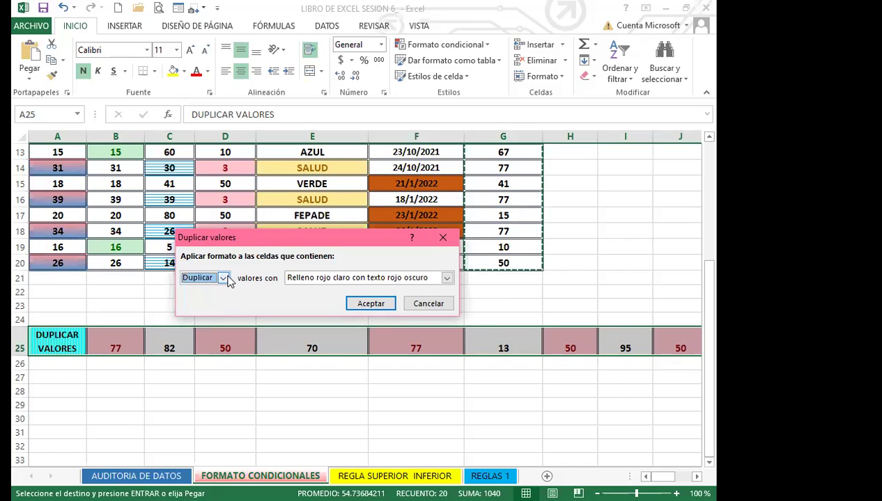
- Format the duplicates in row 25 with light red fill and dark red text, apply the rule, and deselect the row
left_click(447, 278)
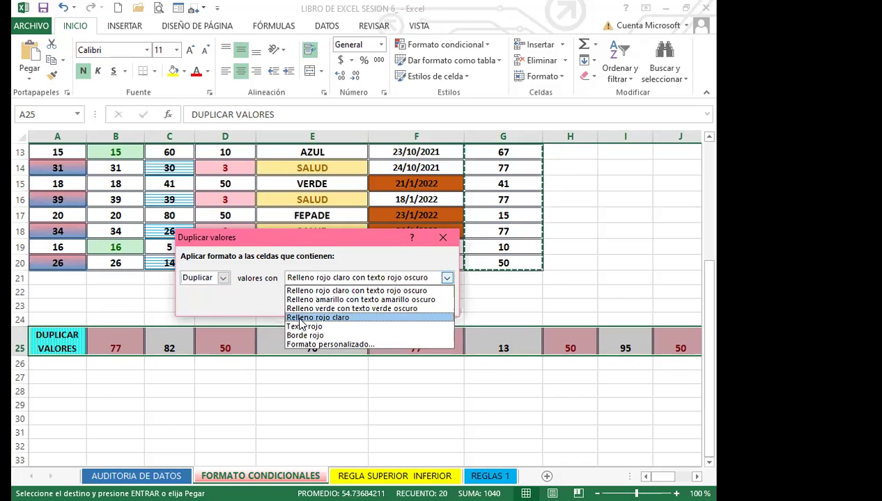
left_click(288, 318)
left_click(447, 278)
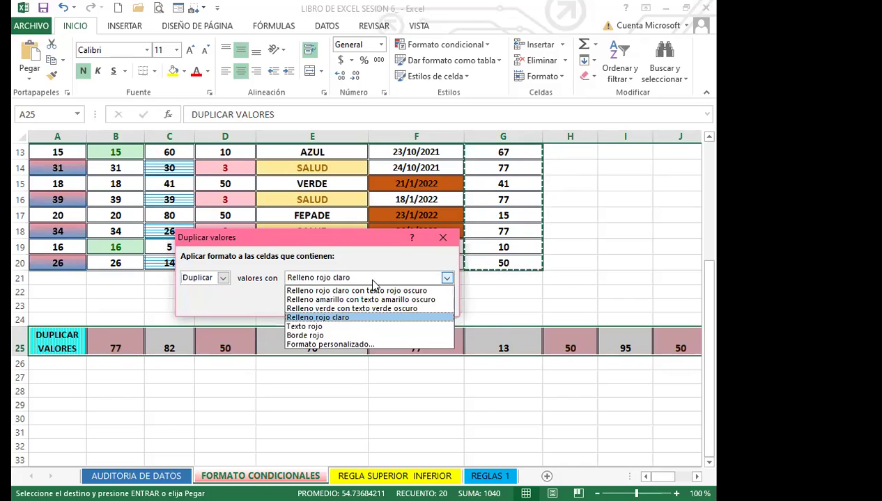
left_click(338, 287)
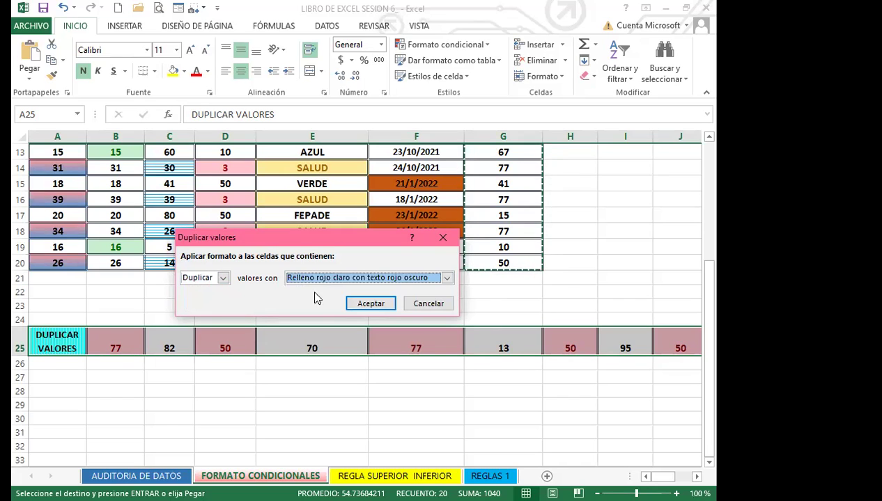
left_click(375, 307)
left_click(300, 391)
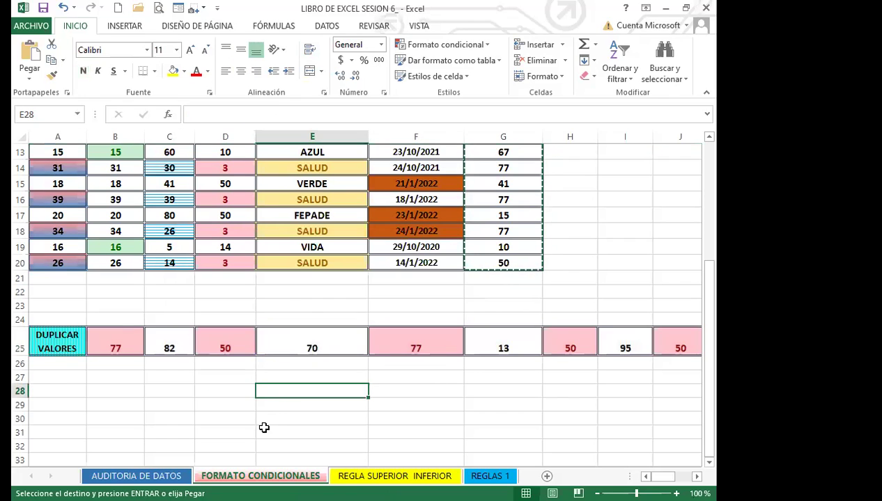
left_click(424, 407)
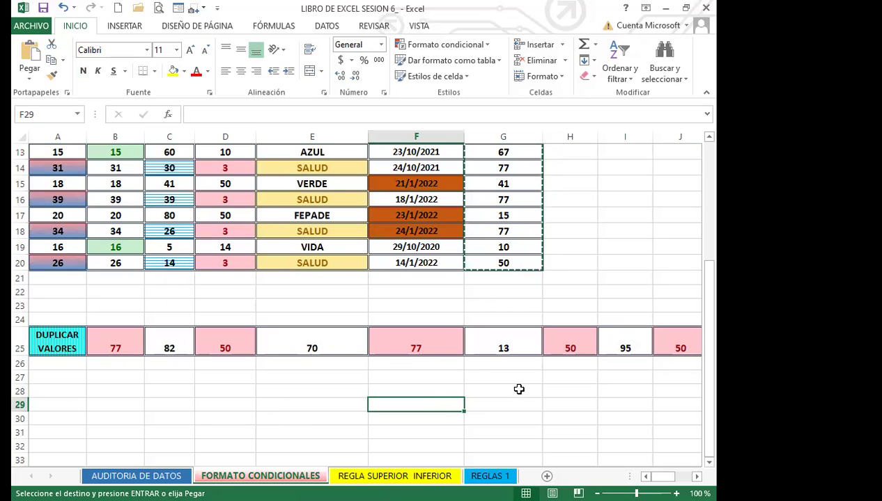
scroll(531, 336, "up", 4)
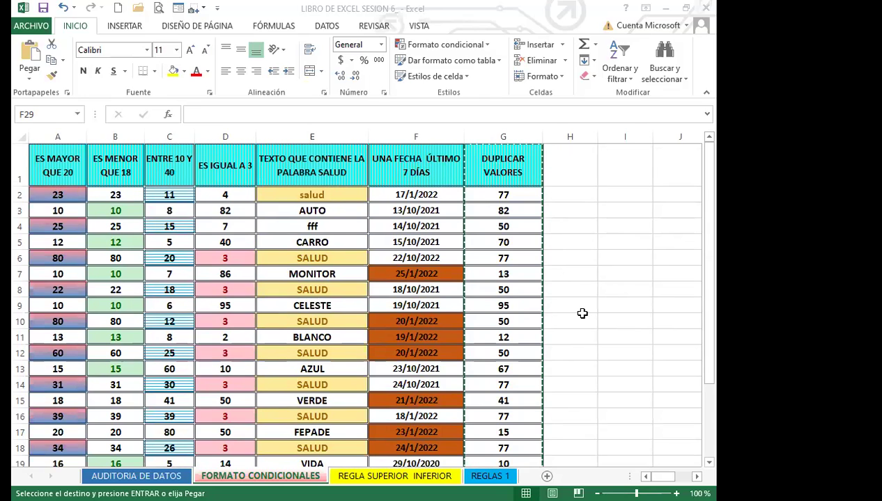
scroll(580, 312, "down", 4)
left_click(395, 307)
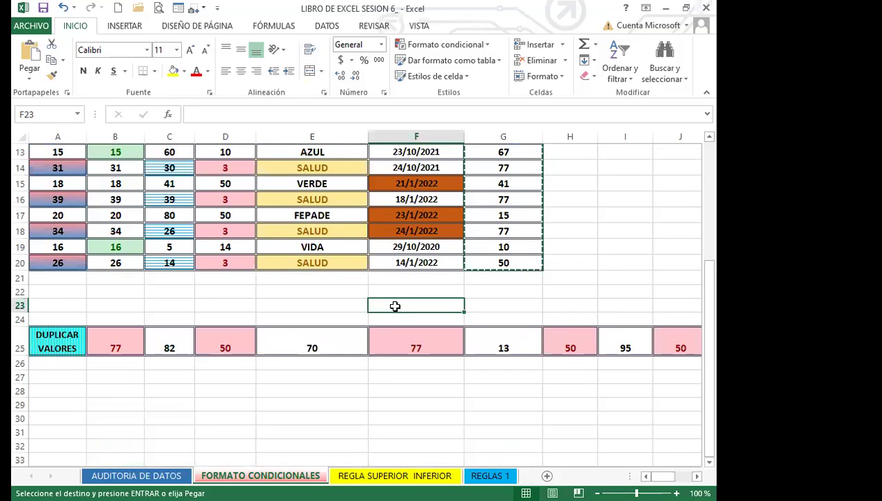
- Cancel the pending copy of column G and review the available Top/Bottom conditional formatting rules
key("Escape")
left_click(375, 293)
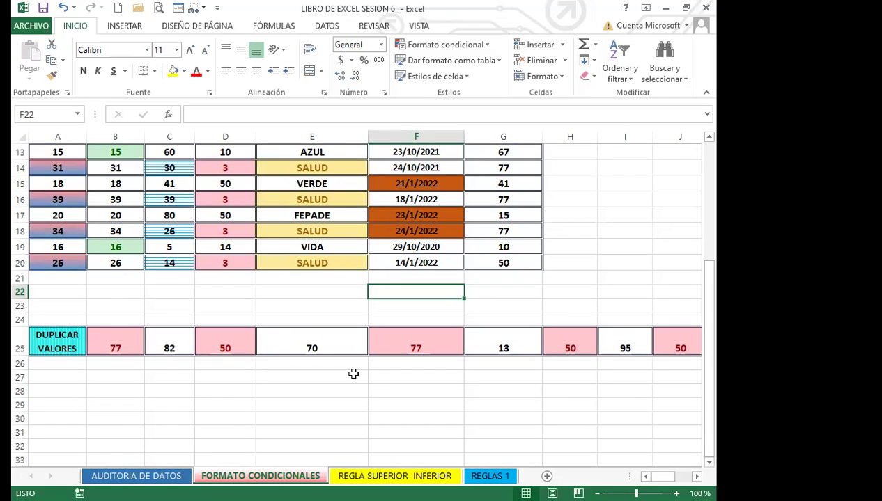
left_click(485, 43)
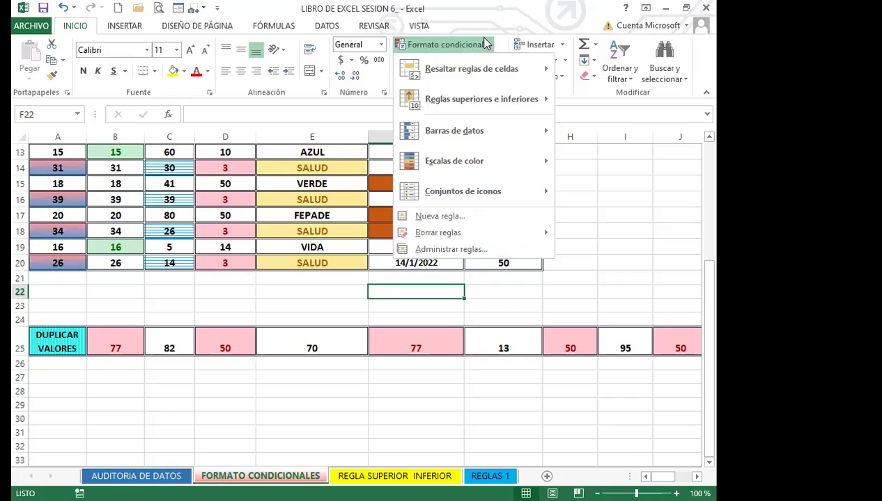
left_click(519, 99)
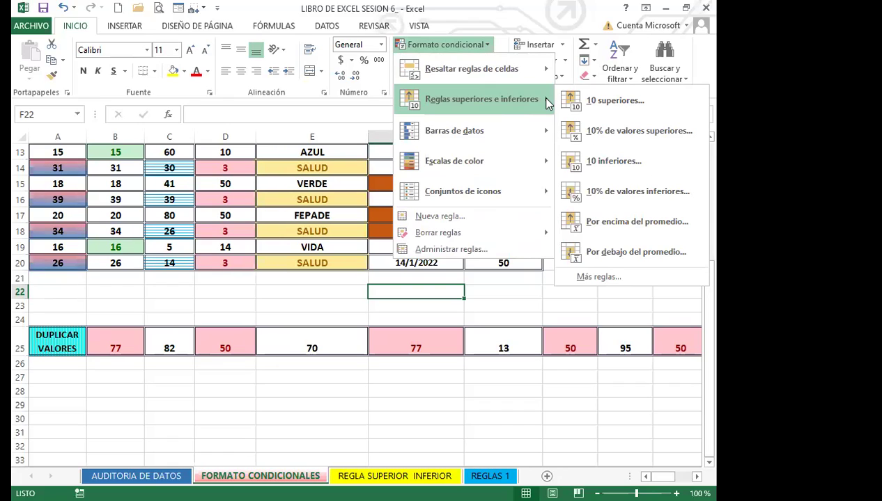
left_click(458, 374)
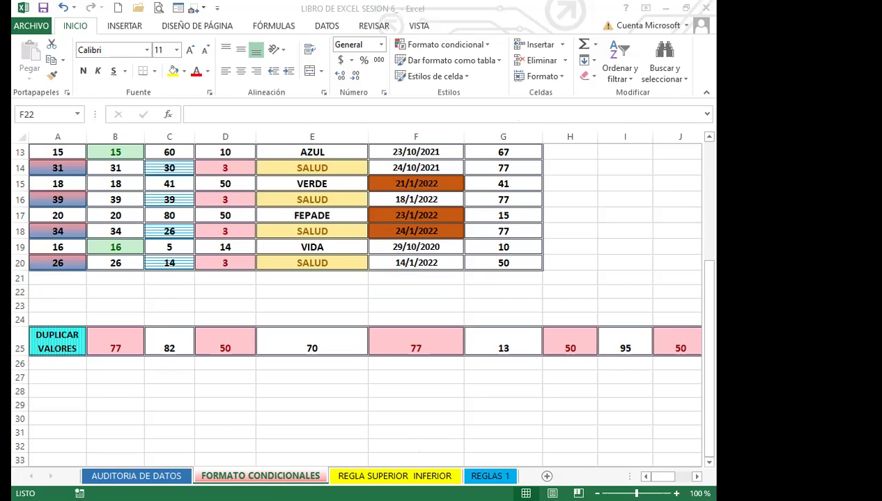
- Switch to the REGLA SUPERIOR INFERIOR sheet and bring its column headers in row 1 into view
left_click(403, 458)
left_click(374, 476)
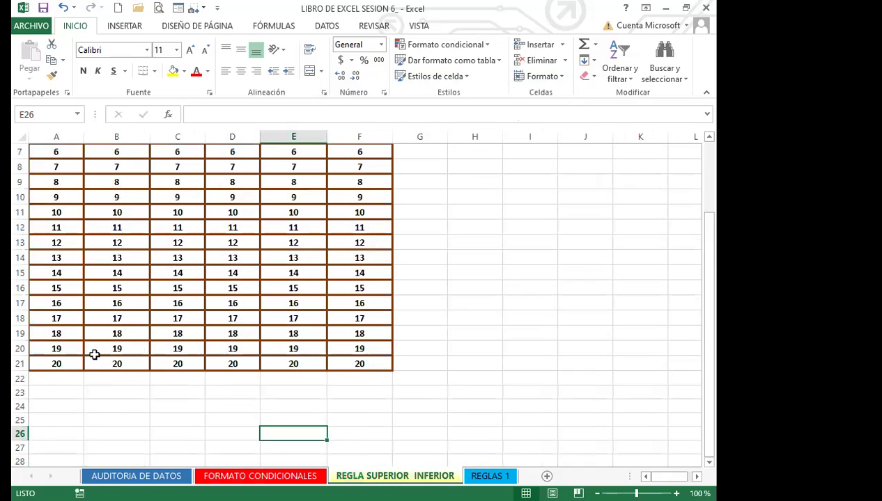
scroll(93, 353, "up", 2)
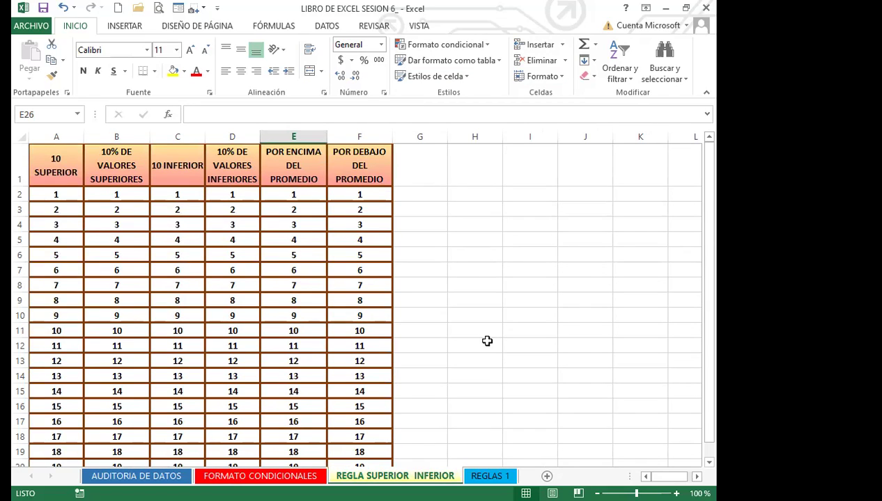
- Start a Top 10 Items conditional formatting rule on the 10 SUPERIOR values in A2:A21
left_click(49, 173)
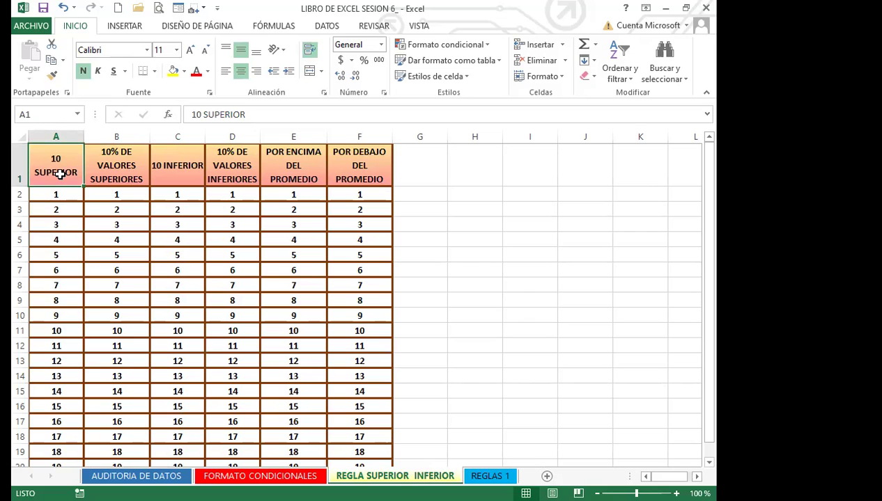
left_click_drag(65, 200, 65, 441)
scroll(65, 321, "up", 1)
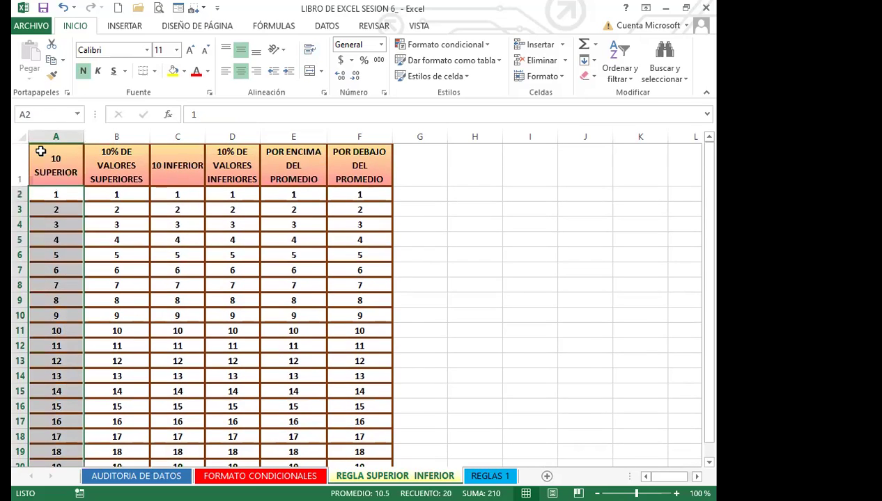
left_click(486, 46)
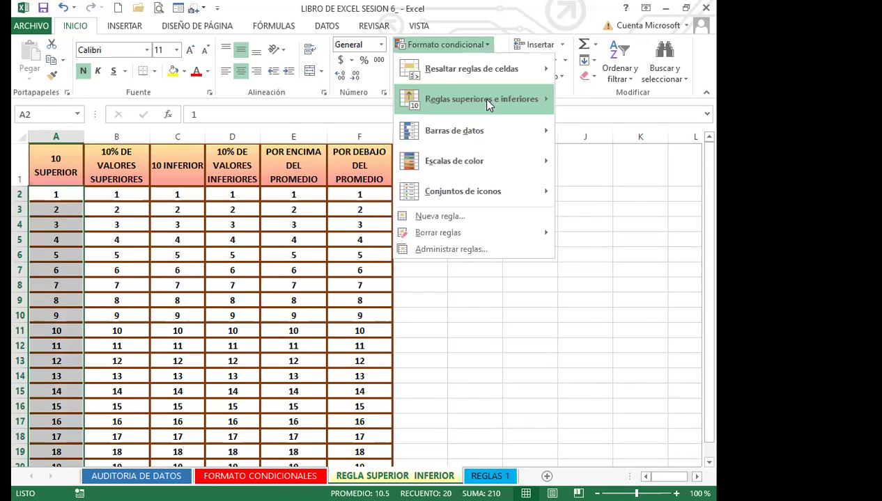
mouse_move(487, 100)
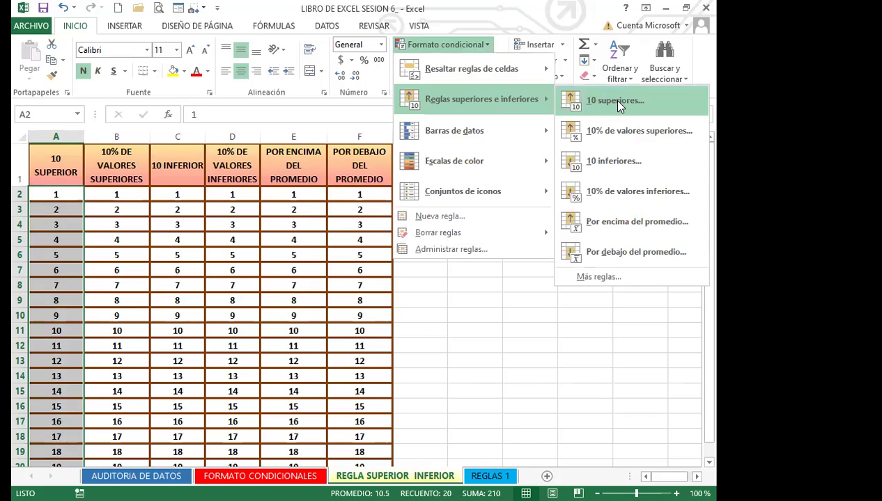
left_click(615, 101)
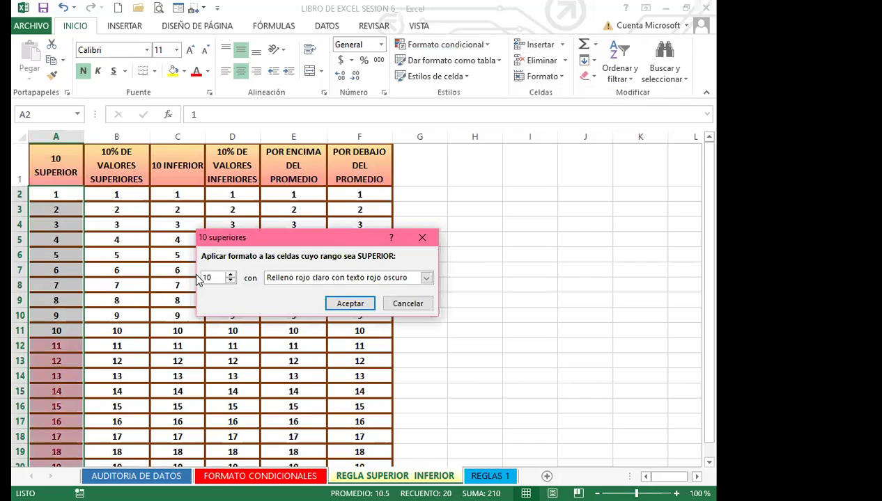
- Preview the top-items rule with the item count raised to 20, and return the count to 10
left_click(230, 275)
left_click(230, 275)
left_click(230, 275)
left_click(230, 275)
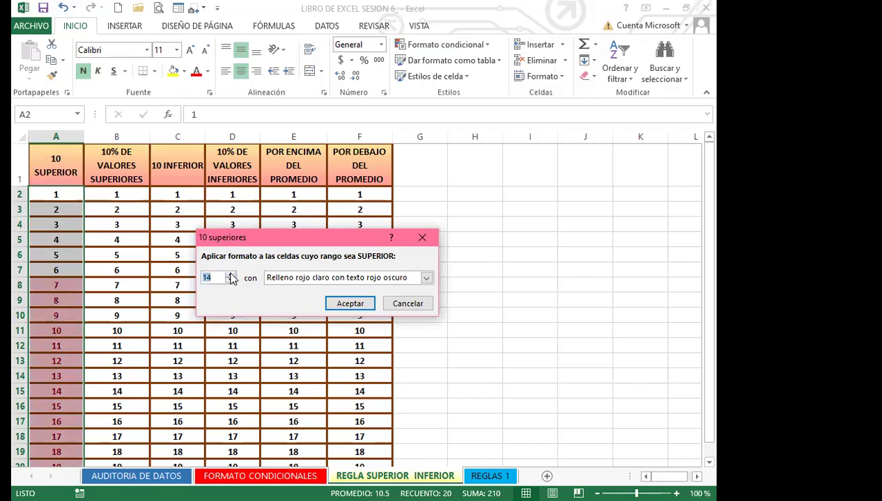
left_click(230, 275)
left_click(230, 275)
left_click(230, 276)
left_click(230, 275)
left_click(230, 275)
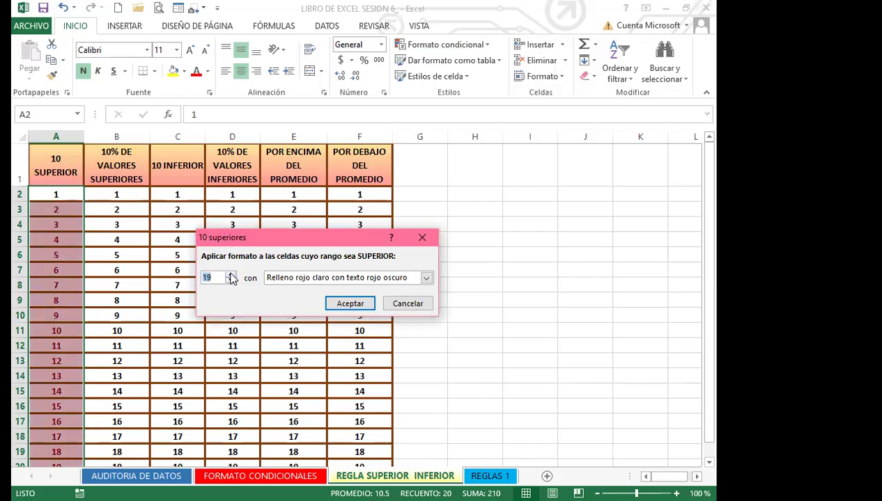
left_click(229, 275)
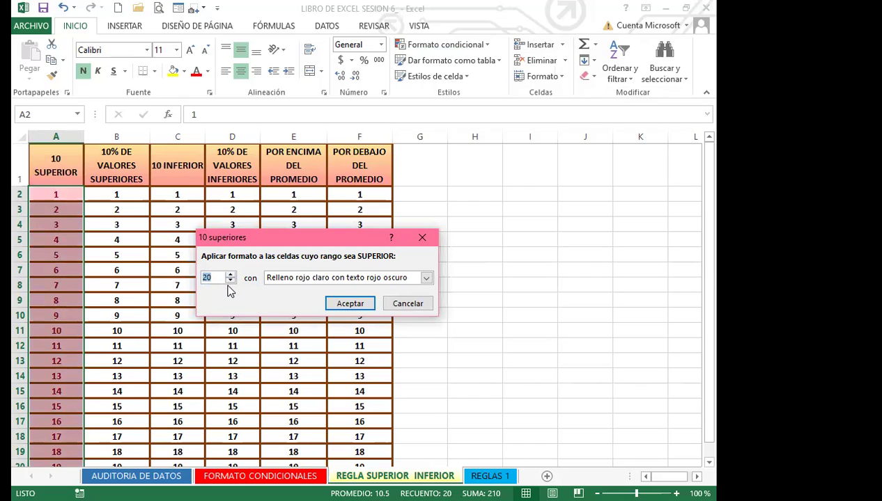
left_click(230, 281)
left_click(230, 281)
left_click(230, 280)
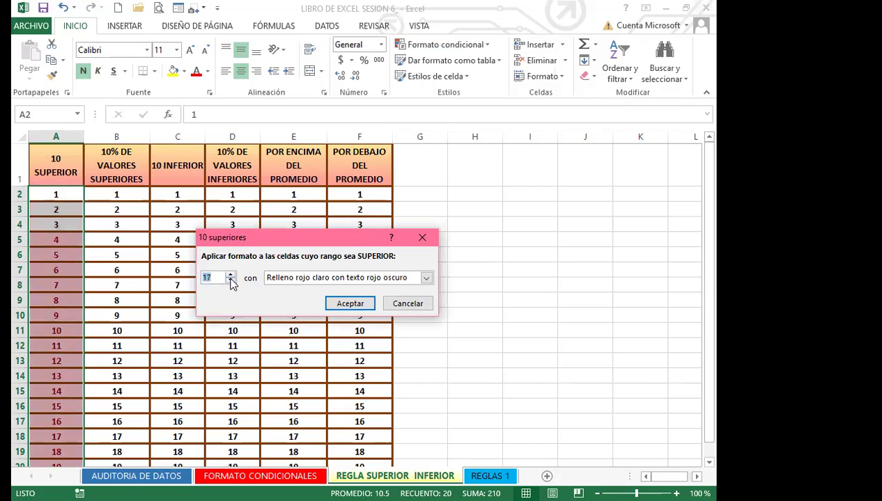
left_click(231, 281)
left_click(230, 281)
left_click(230, 281)
left_click(231, 281)
left_click(231, 281)
left_click(231, 281)
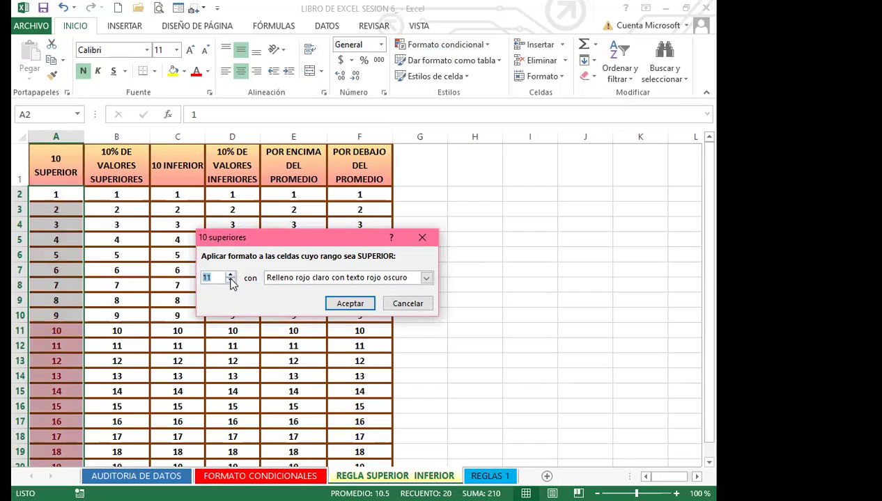
left_click(231, 280)
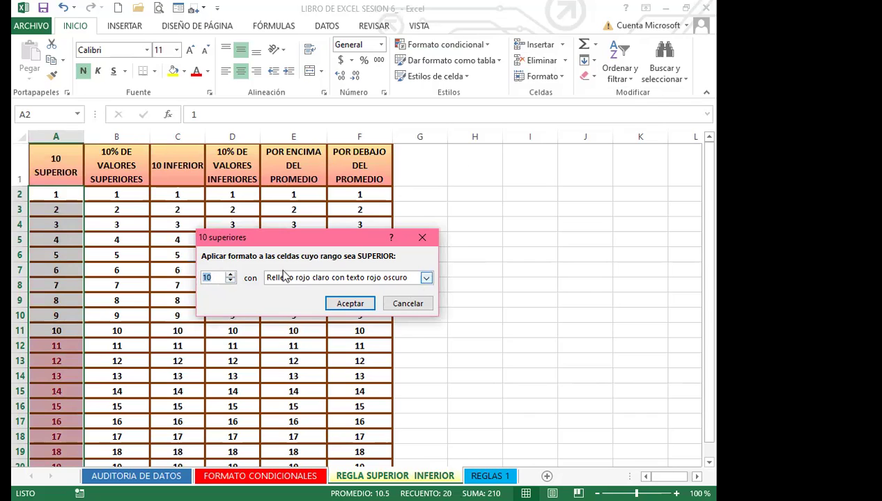
- Apply the top 10 rule to the 10 SUPERIOR column with light red fill and dark red text, and check the column
left_click(360, 305)
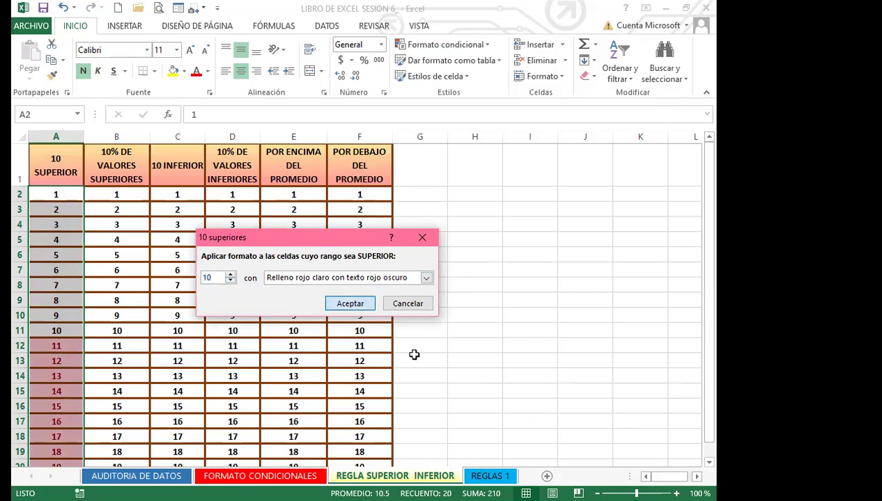
scroll(32, 352, "down", 2)
scroll(33, 378, "up", 2)
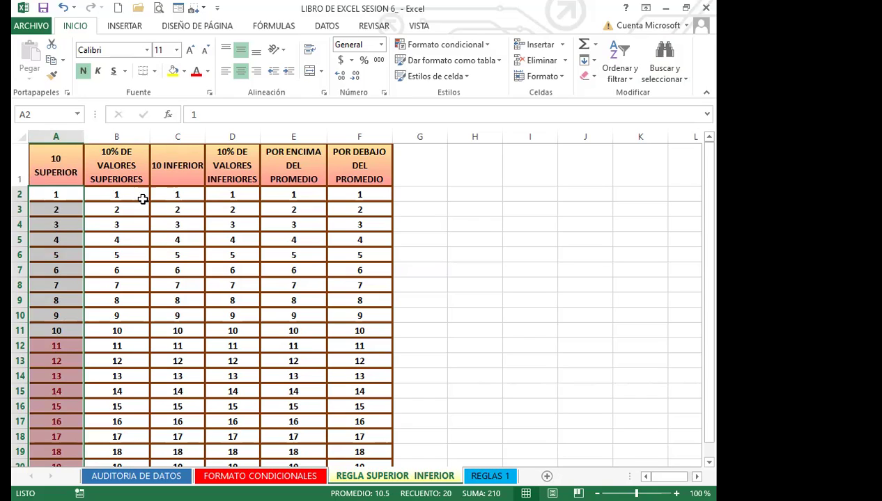
- Apply a Top 10% rule to B2:B21 with yellow fill and dark yellow text
left_click_drag(129, 195, 115, 427)
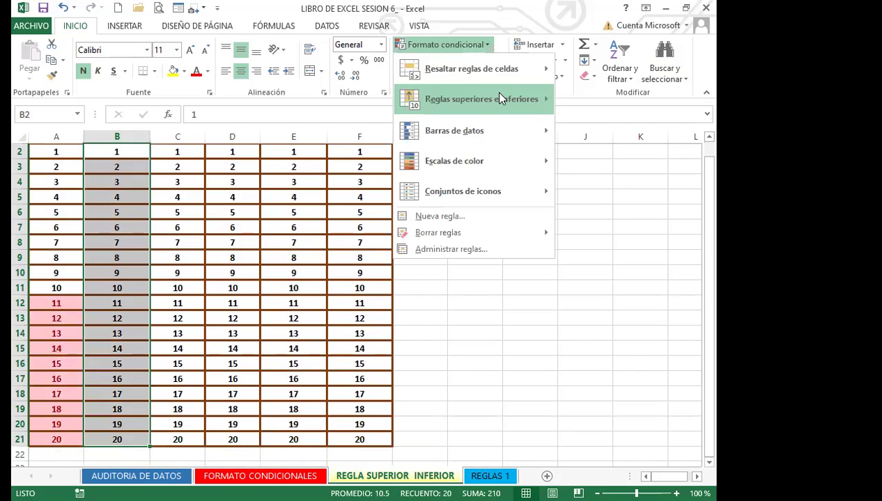
mouse_move(500, 99)
left_click(589, 138)
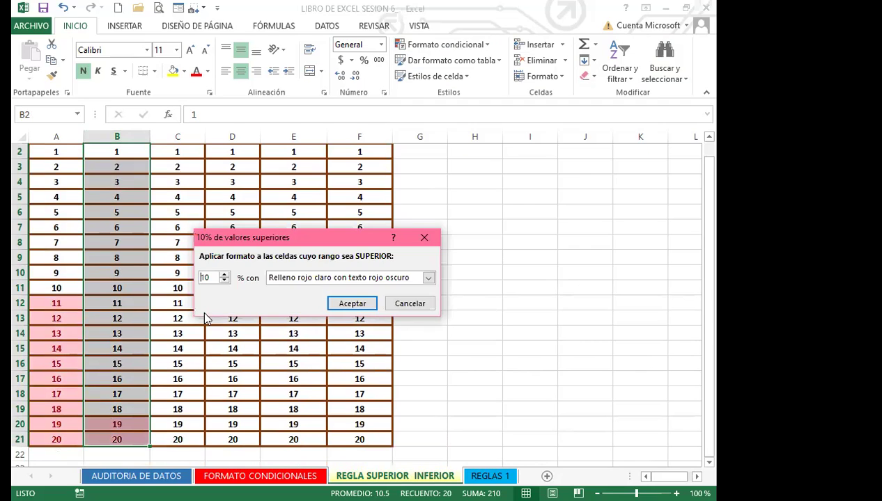
left_click(429, 277)
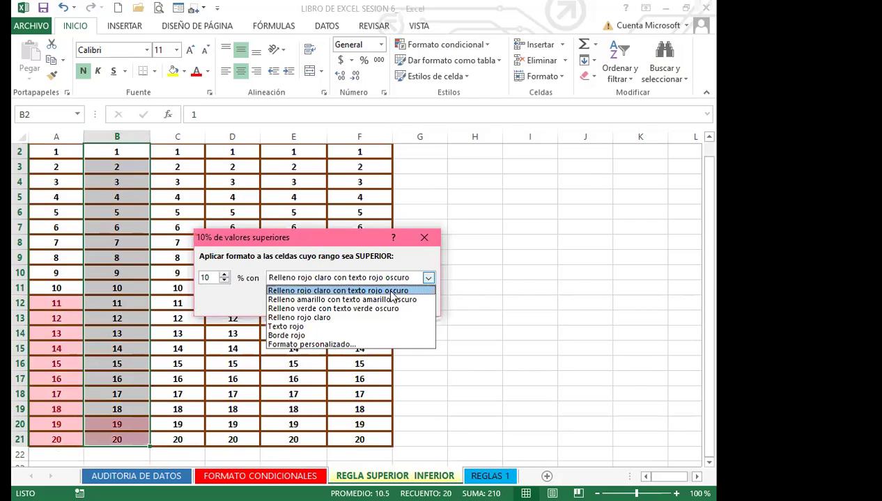
left_click(290, 298)
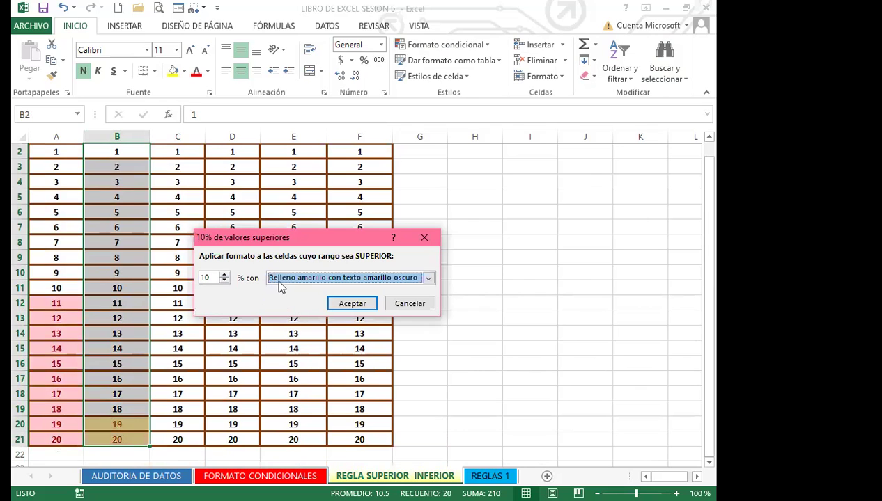
left_click(355, 311)
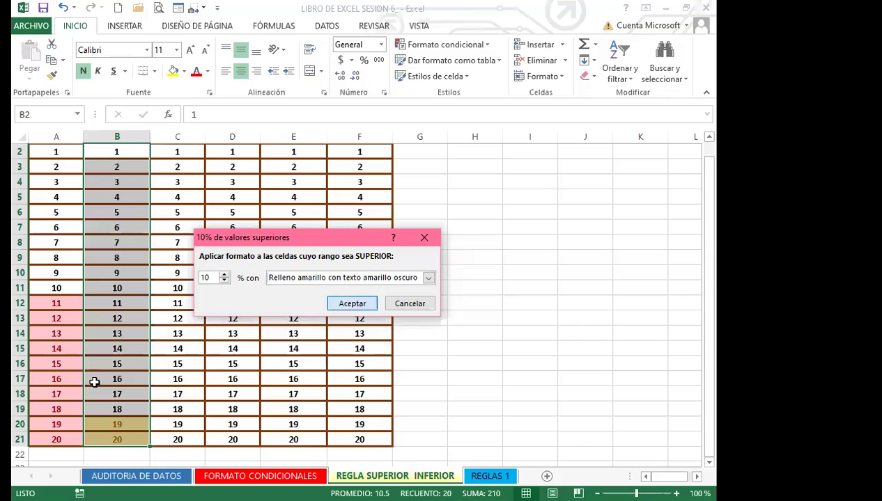
- Examine which values in the 10% DE VALORES SUPERIORES column are highlighted by its conditional formatting rule
scroll(86, 359, "up", 1)
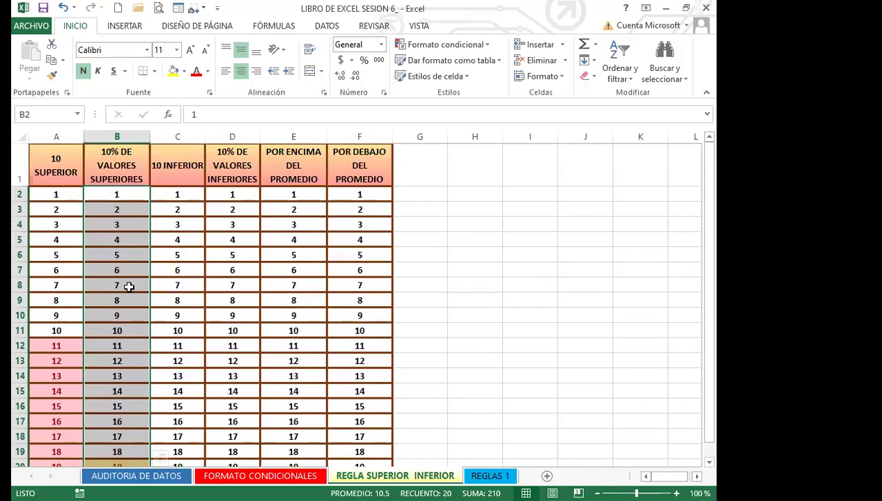
scroll(103, 341, "down", 1)
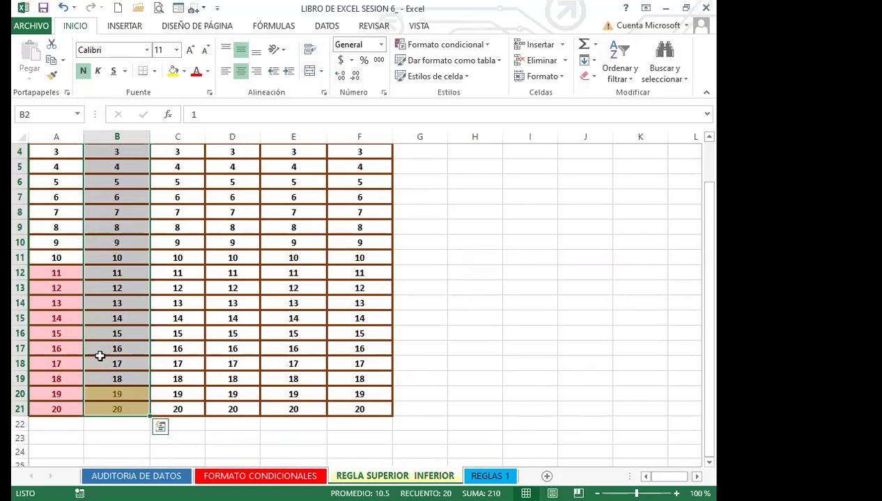
scroll(100, 356, "up", 1)
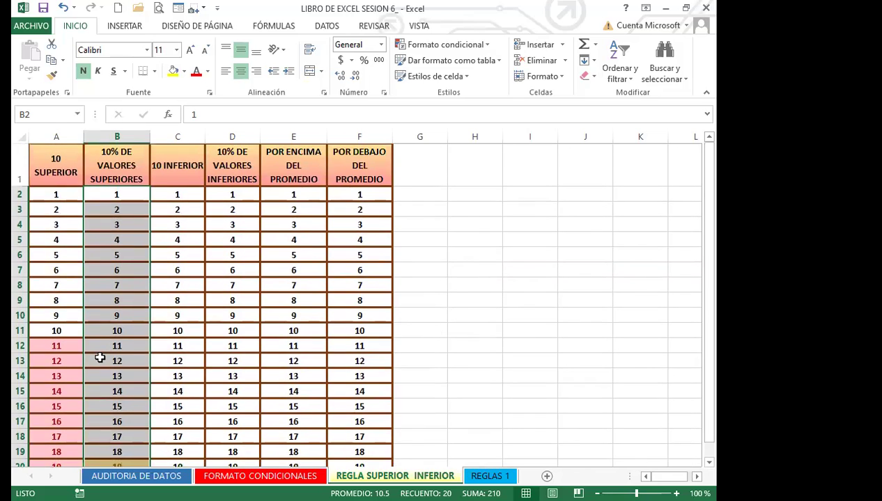
scroll(104, 358, "down", 2)
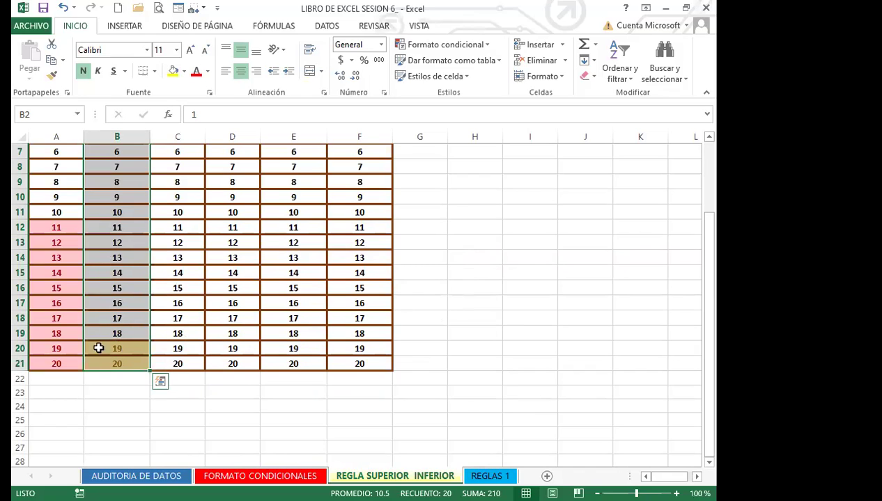
scroll(103, 358, "up", 1)
scroll(102, 358, "up", 1)
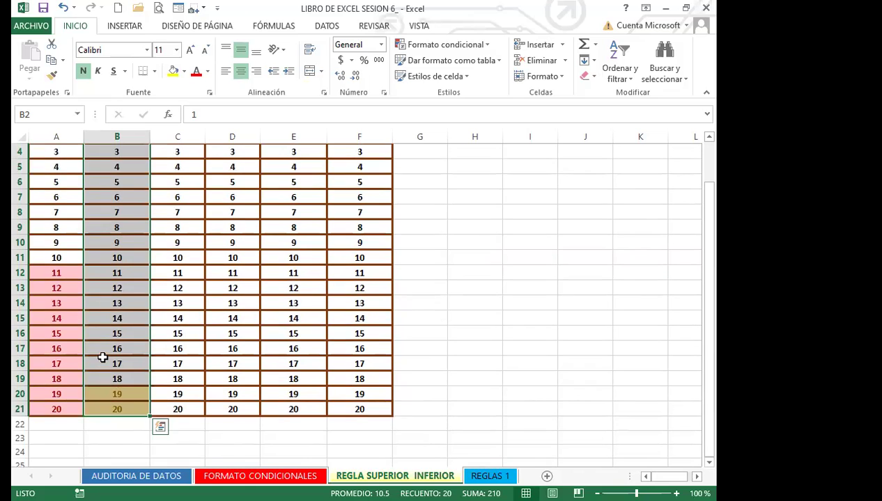
scroll(102, 358, "up", 1)
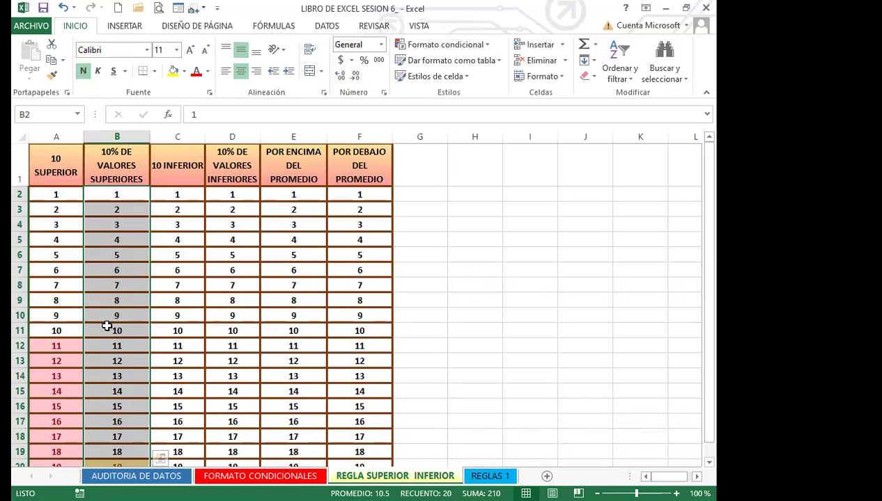
- Apply a 10 inferiores rule to C2:C21 with a count of 10 and green fill with dark green text
left_click_drag(185, 193, 187, 437)
left_click(487, 43)
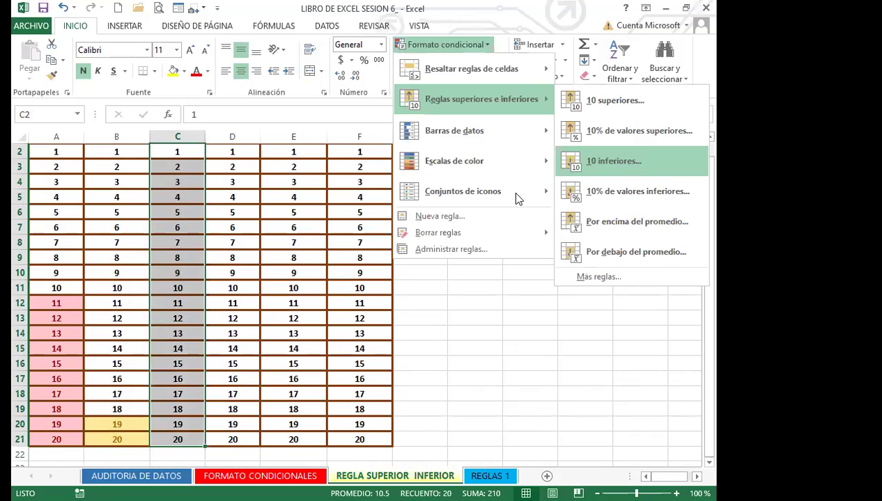
left_click(612, 161)
left_click(422, 277)
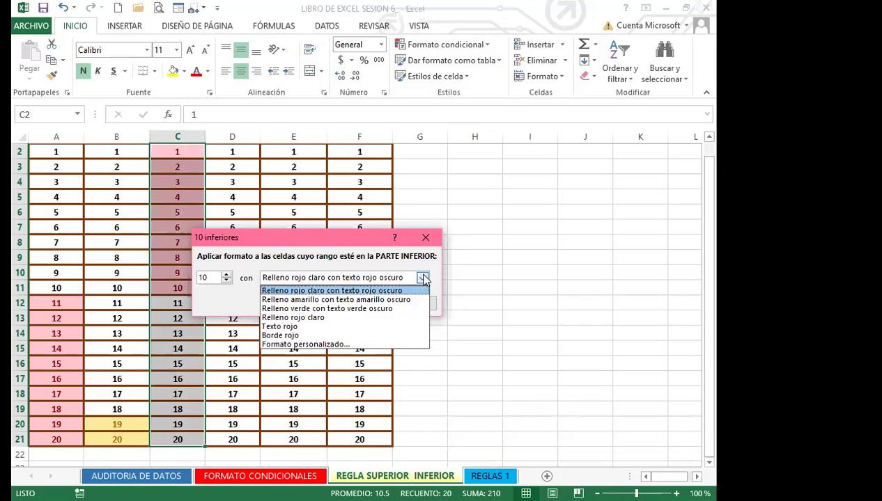
left_click(314, 311)
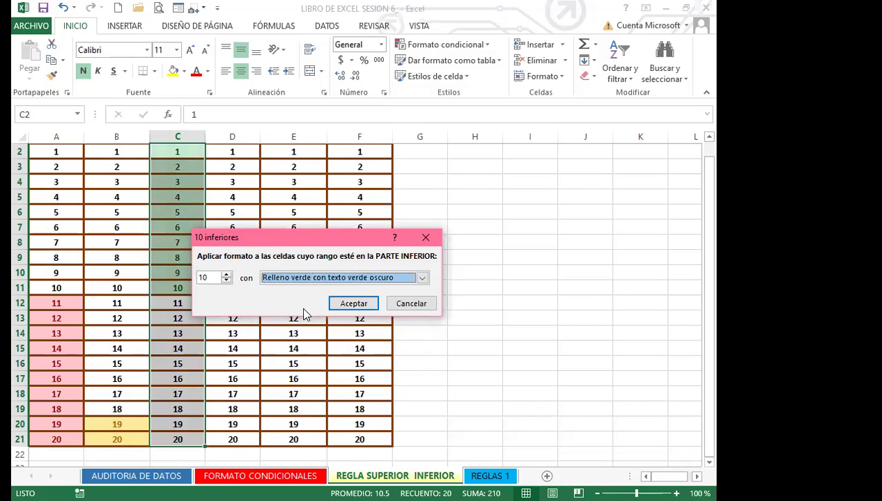
left_click(352, 303)
scroll(164, 310, "up", 1)
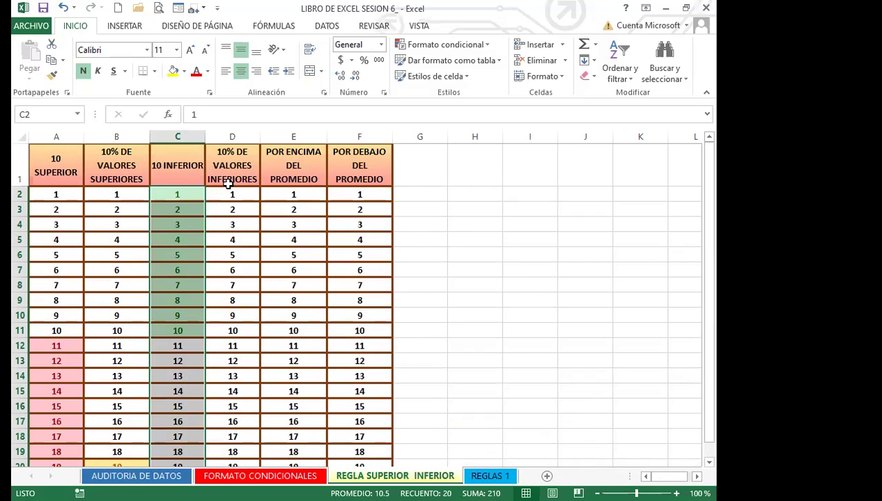
- Start a 10% de valores inferiores rule for D2:D21 at 10% and choose a custom format for it
left_click_drag(240, 194, 234, 438)
scroll(227, 408, "up", 1)
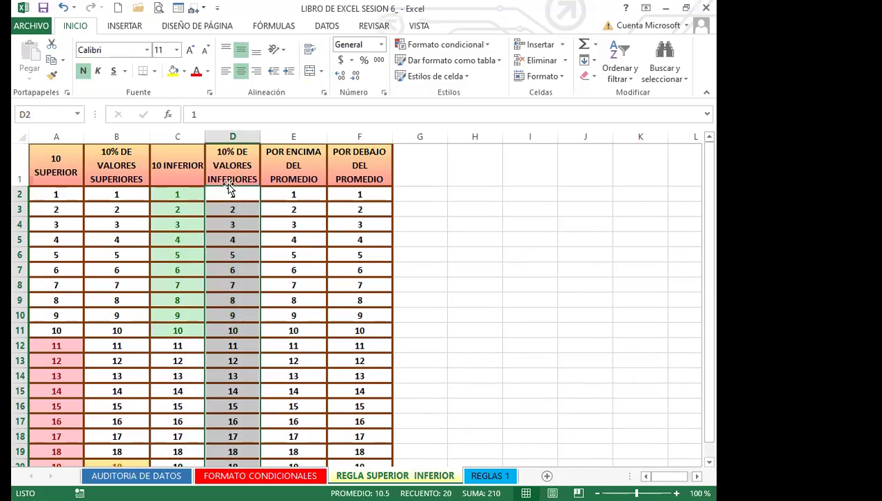
left_click(485, 44)
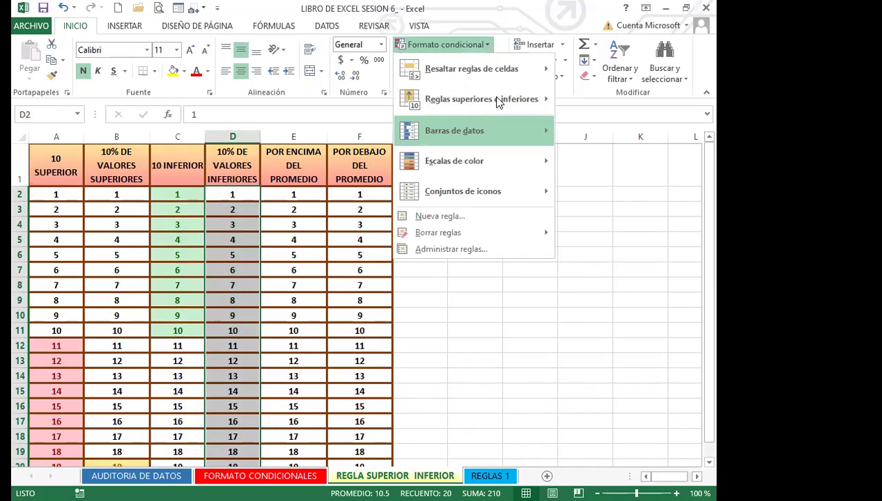
mouse_move(513, 99)
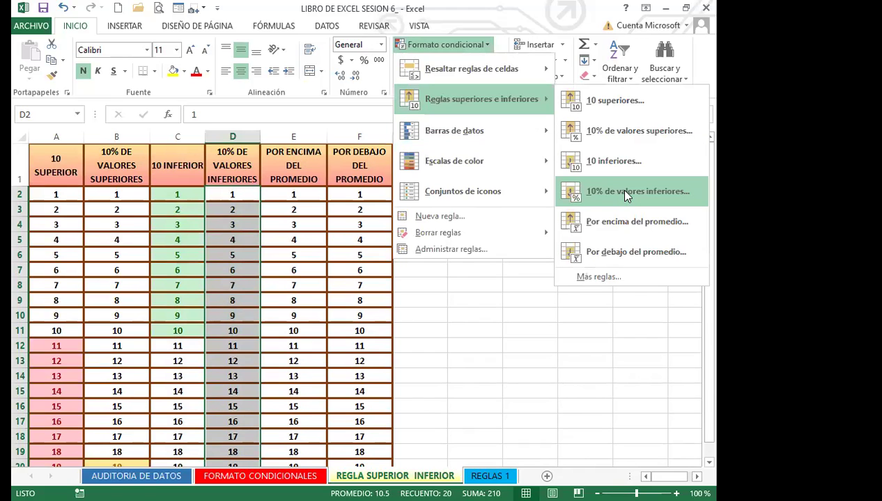
left_click(617, 188)
left_click(426, 277)
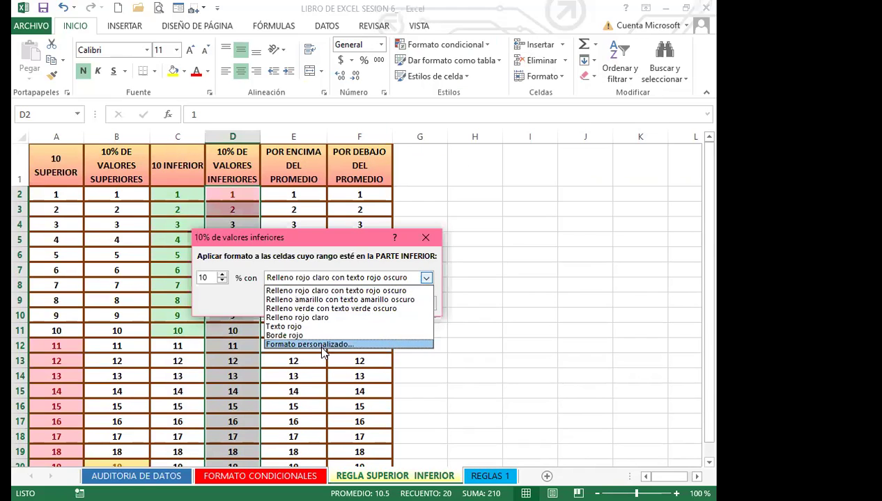
left_click(321, 345)
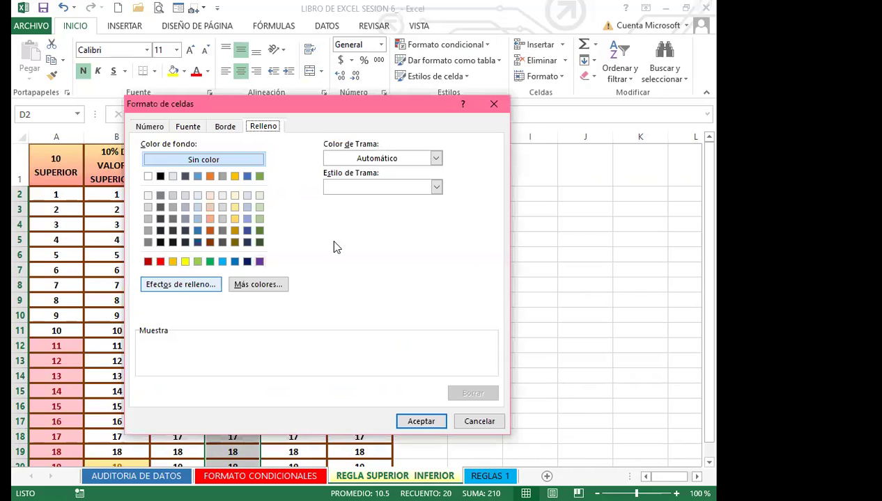
- Give the custom format a light blue pattern color with a thin horizontal stripe pattern and apply the rule to column D
left_click(433, 159)
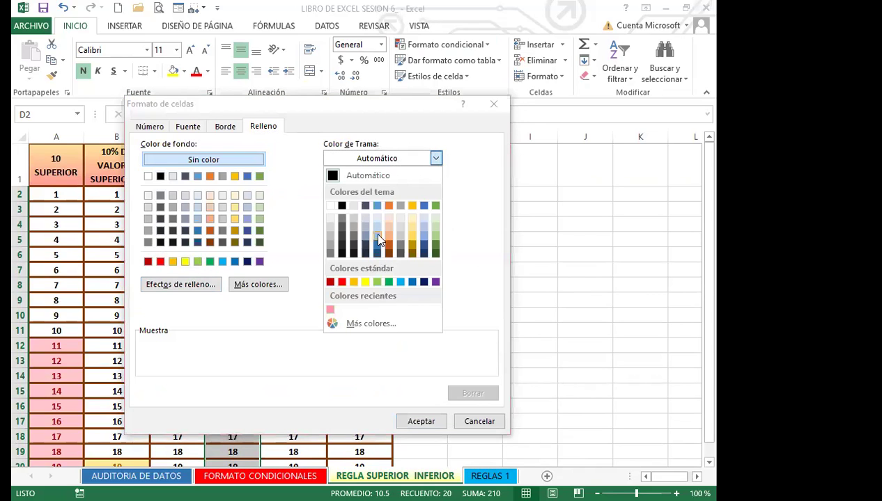
left_click(377, 230)
left_click(436, 186)
left_click(331, 237)
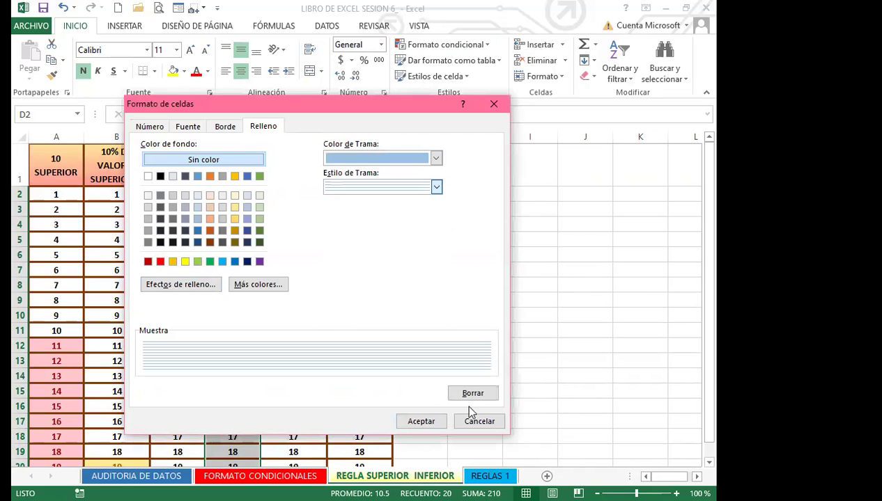
left_click(424, 423)
left_click(353, 304)
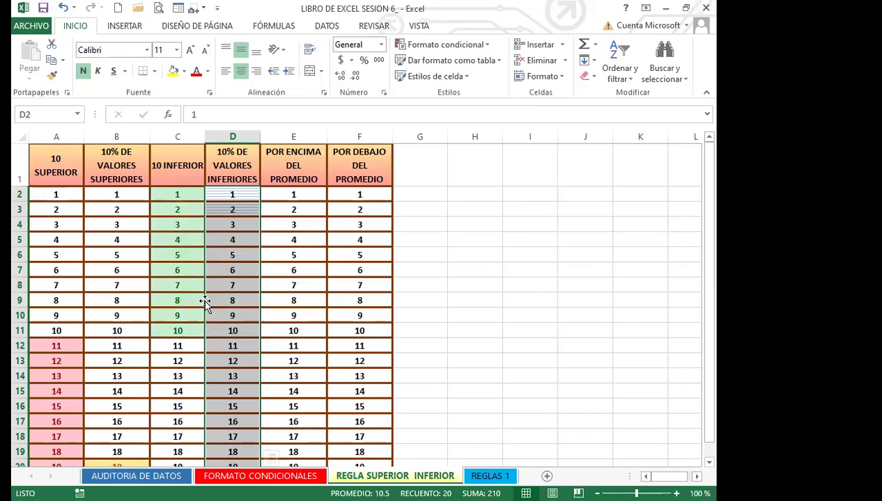
scroll(211, 304, "down", 1)
scroll(211, 304, "up", 1)
left_click(305, 197)
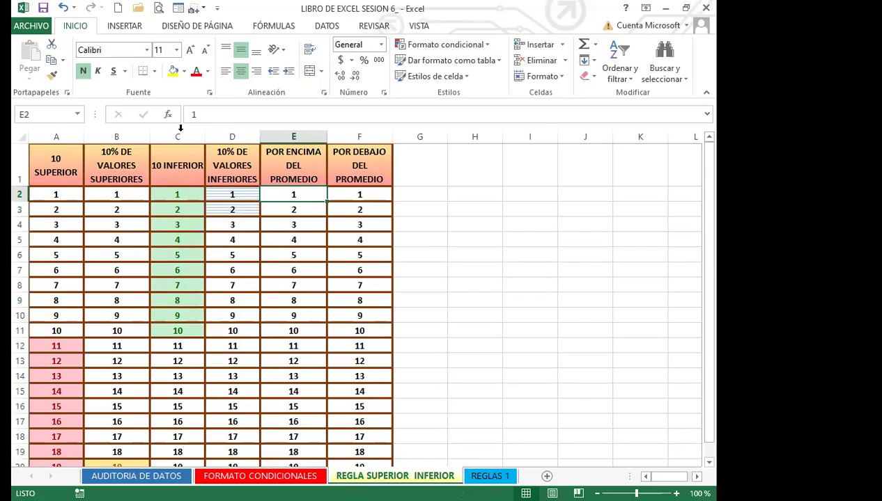
left_click(310, 213)
key("Down")
key("Down")
key("Down")
key("Down")
key("Down")
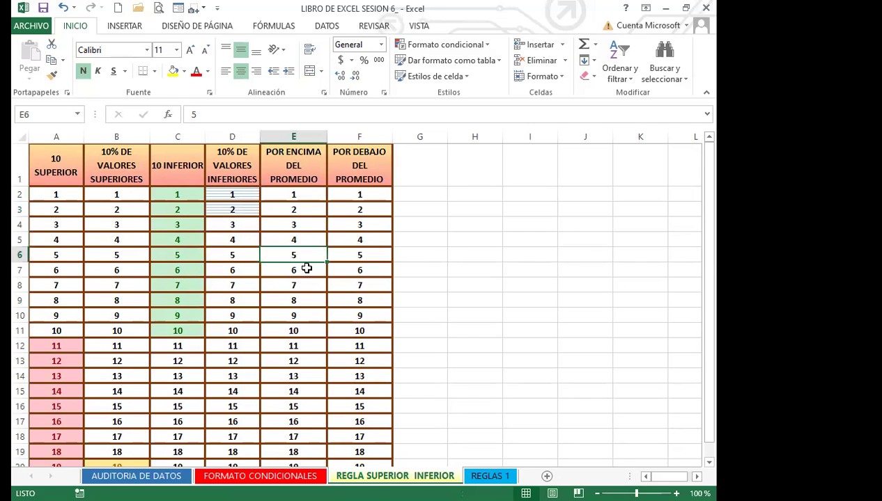
left_click(289, 195)
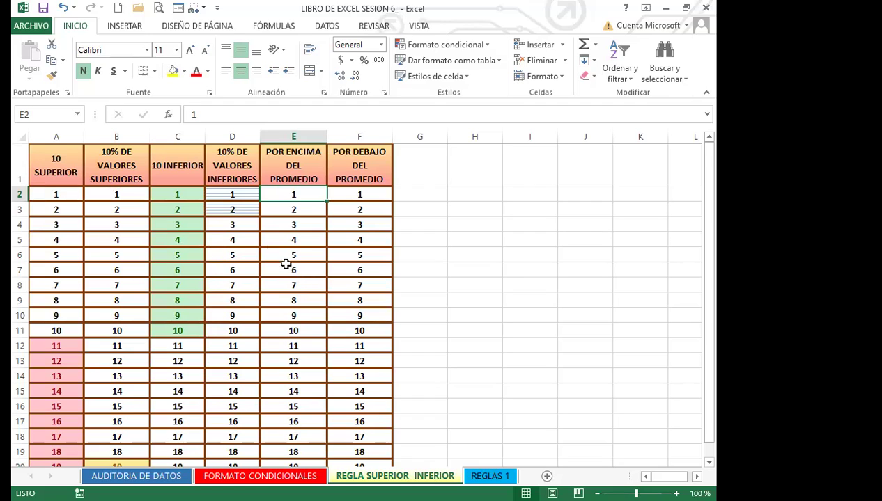
- Start a Por encima del promedio rule for E2:E21 and choose a custom format for it
left_click_drag(277, 191, 273, 428)
scroll(280, 315, "up", 1)
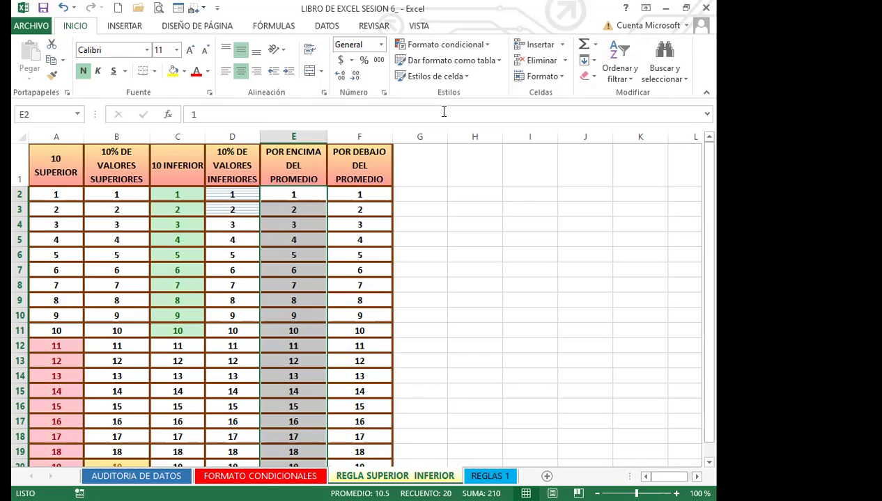
left_click(488, 46)
mouse_move(536, 99)
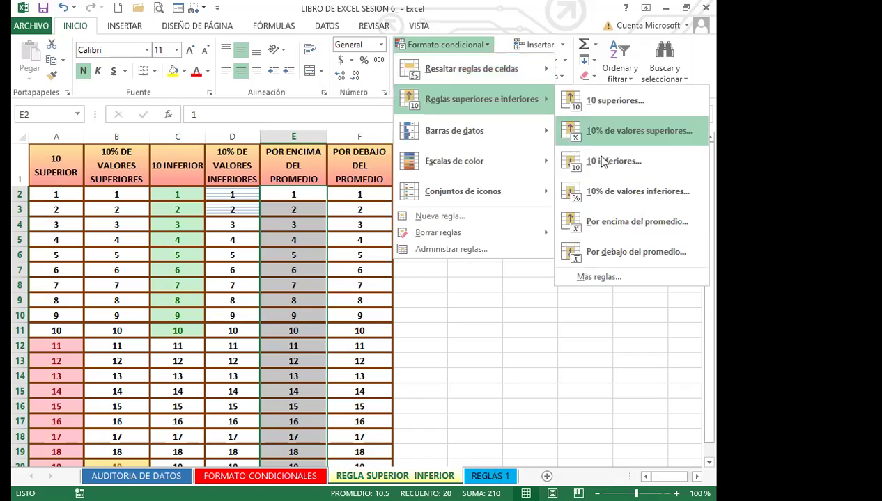
left_click(622, 223)
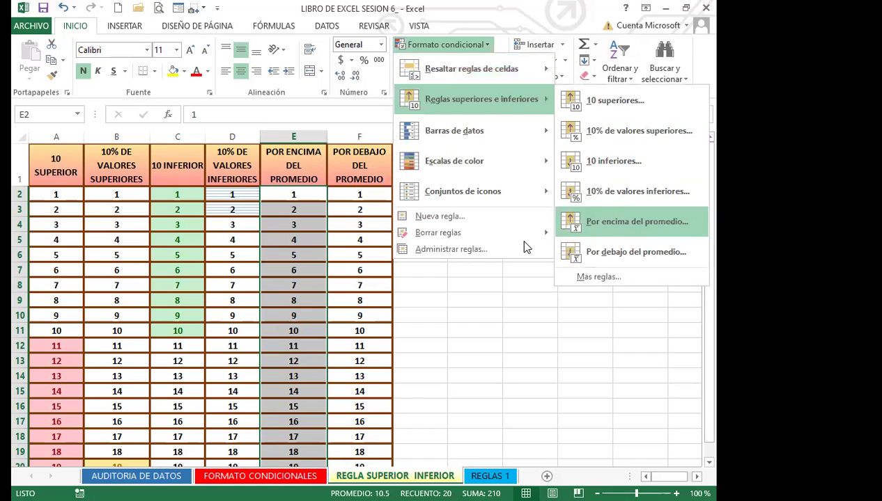
left_click(454, 279)
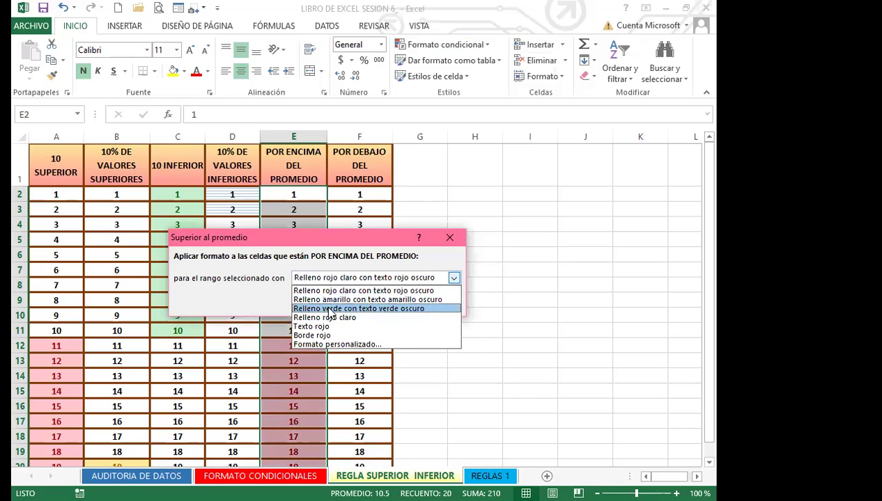
left_click(319, 342)
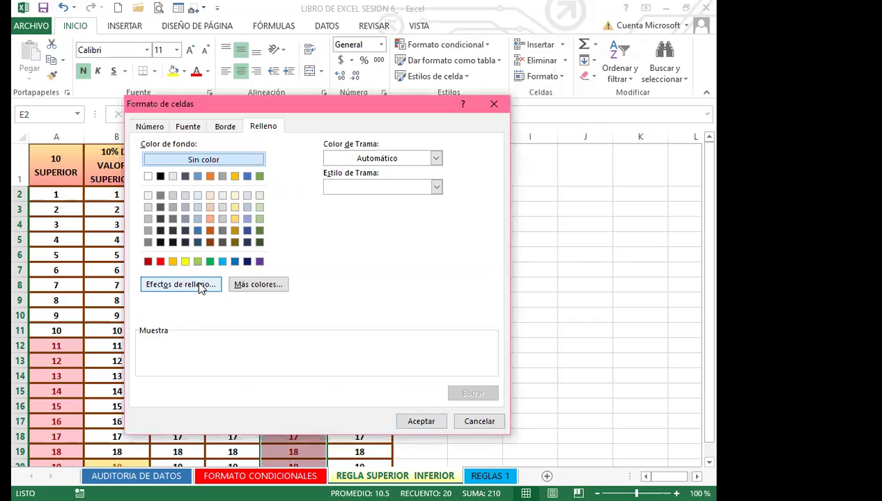
- Set a two-color horizontal gradient fill with yellow as Color 1 and apply the above-average rule to column E
left_click(202, 285)
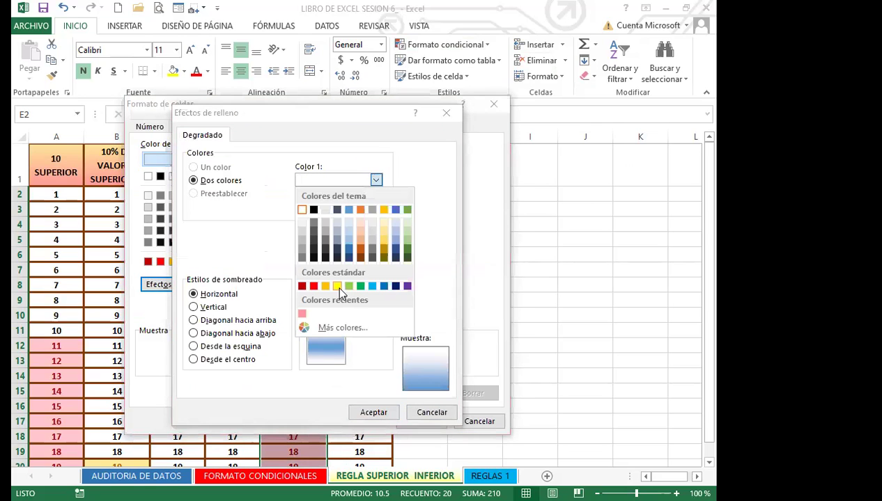
left_click(338, 285)
left_click(376, 413)
left_click(424, 418)
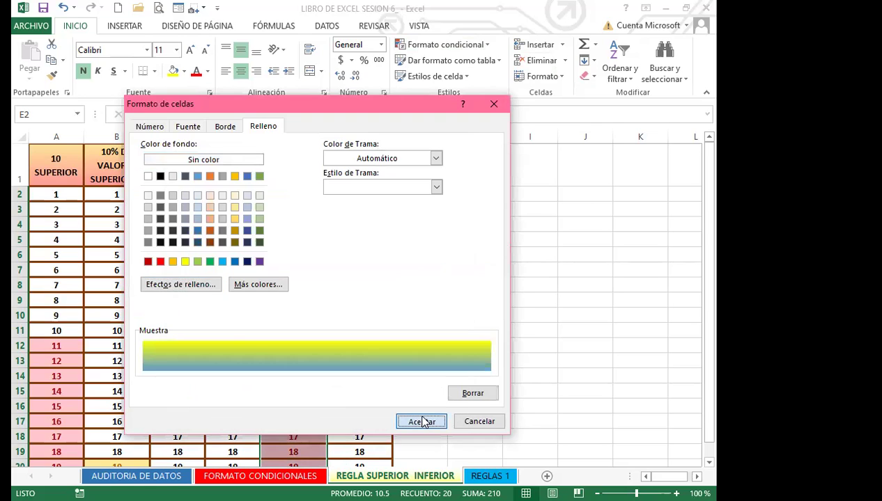
left_click(380, 306)
scroll(336, 349, "down", 1)
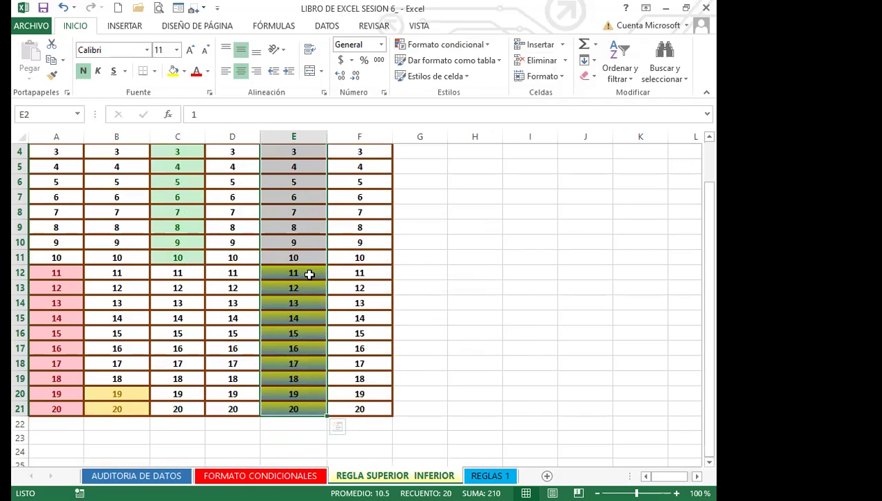
scroll(309, 275, "up", 1)
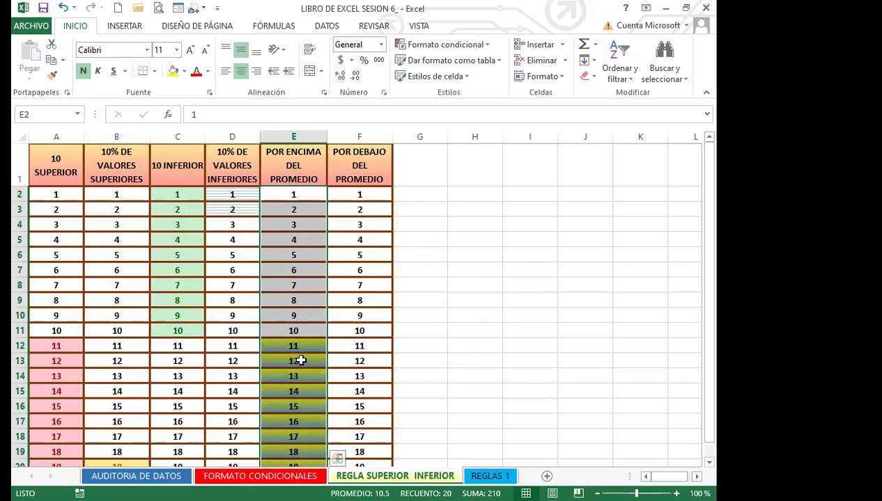
- Start a Por debajo del promedio rule for F2:F21 and choose a custom format for it
left_click_drag(370, 195, 370, 440)
scroll(358, 334, "up", 1)
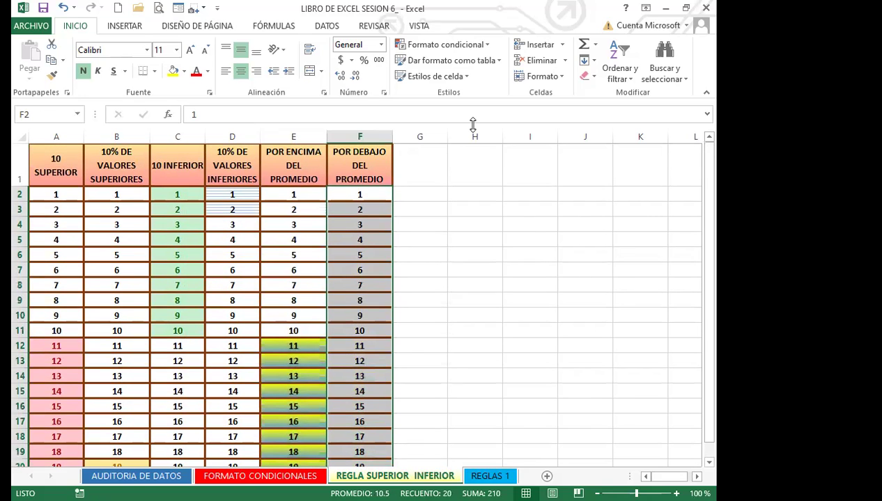
left_click(487, 45)
mouse_move(493, 99)
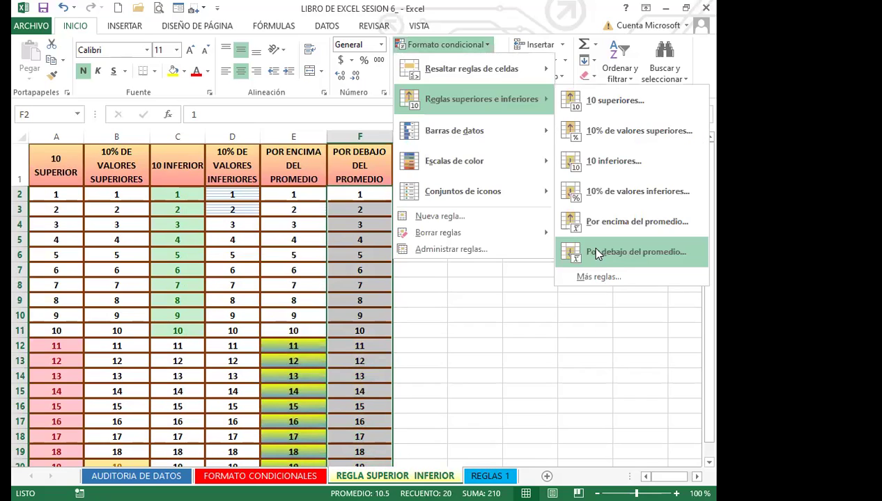
left_click(597, 254)
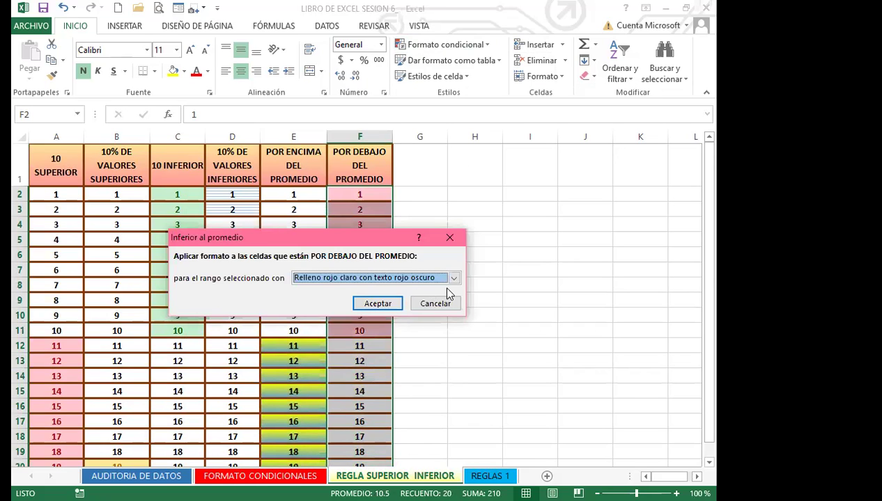
left_click(453, 278)
left_click(336, 340)
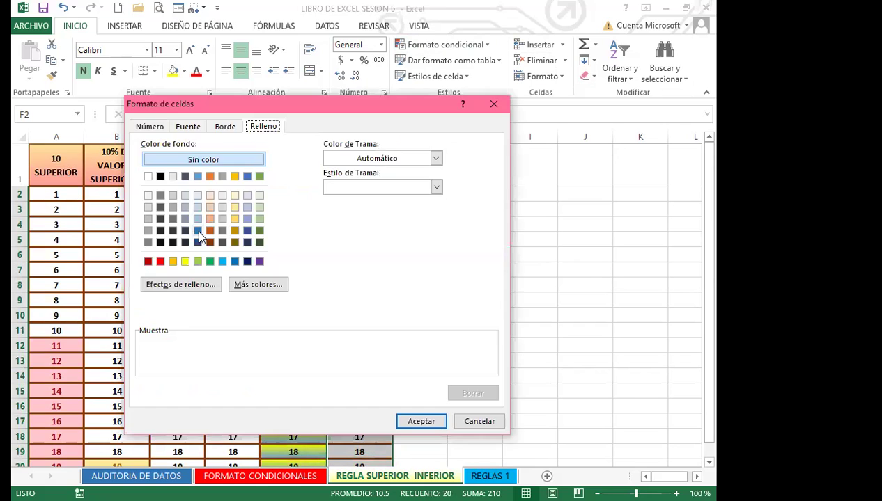
- Set a two-color horizontal gradient fill with green as Color 1 and apply the below-average rule to column F
left_click(198, 261)
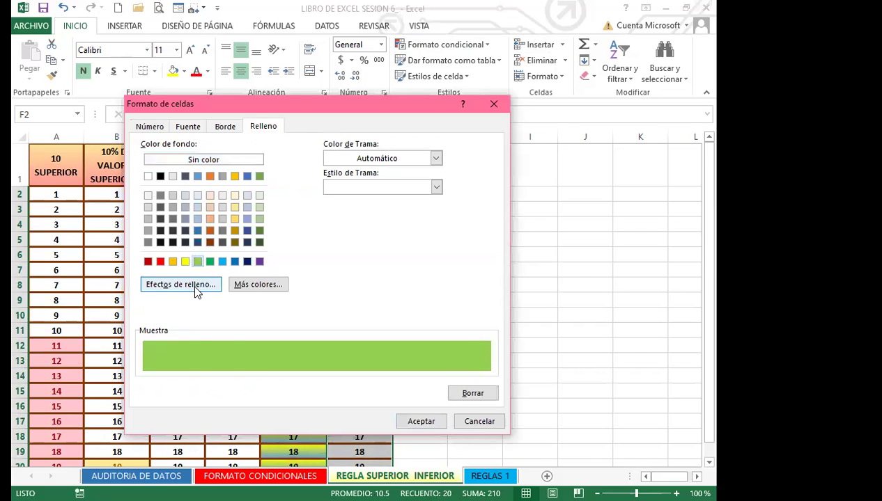
left_click(197, 285)
left_click(376, 181)
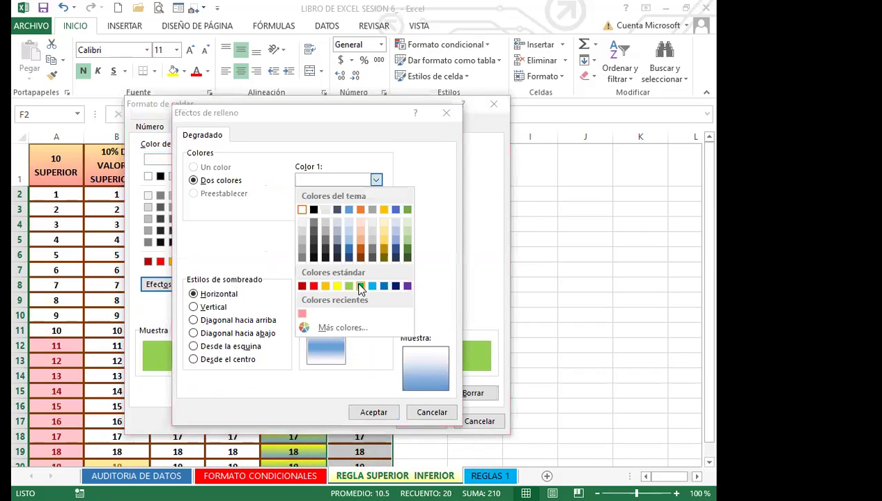
left_click(358, 286)
left_click(369, 414)
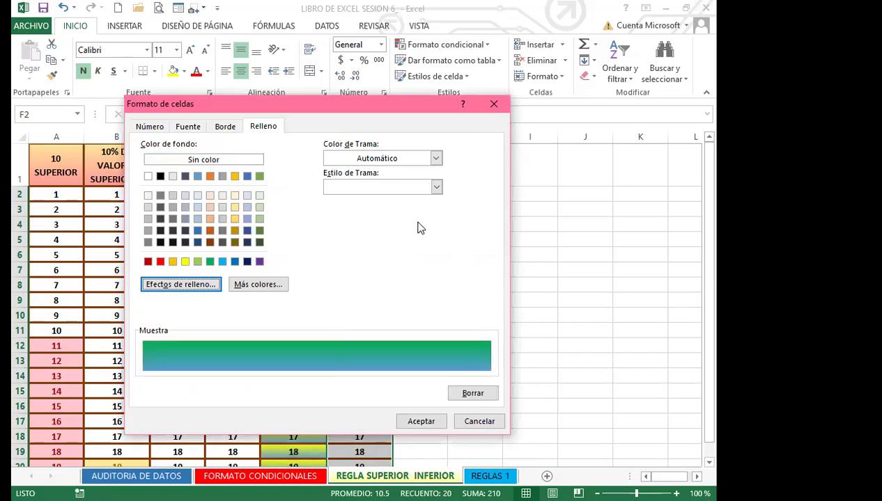
left_click(421, 421)
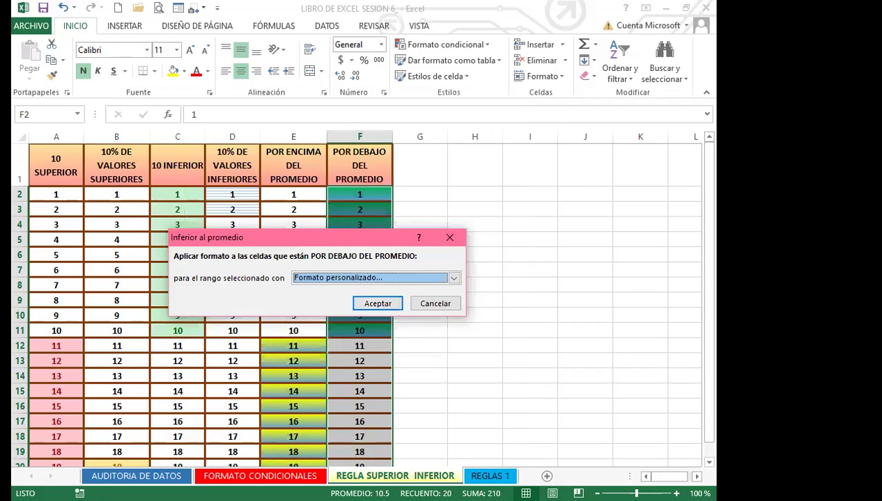
left_click(377, 304)
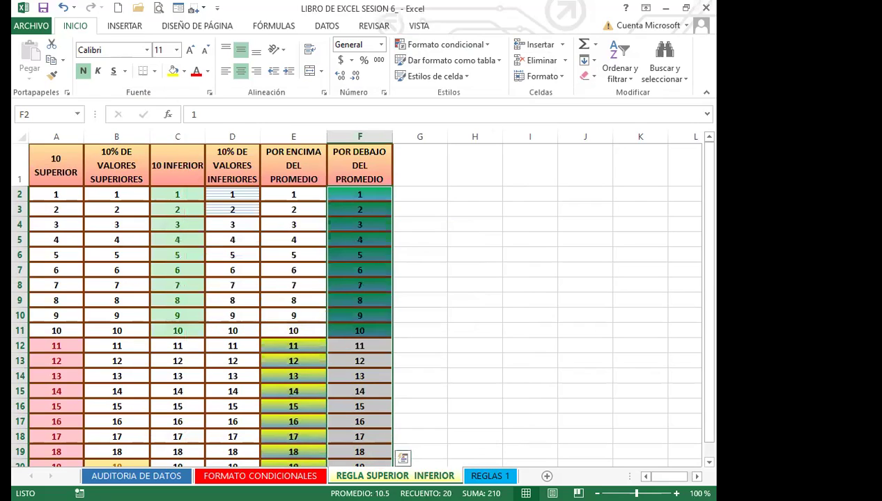
- Review which cells the top, bottom and average rules highlight in columns A to F
scroll(427, 336, "down", 1)
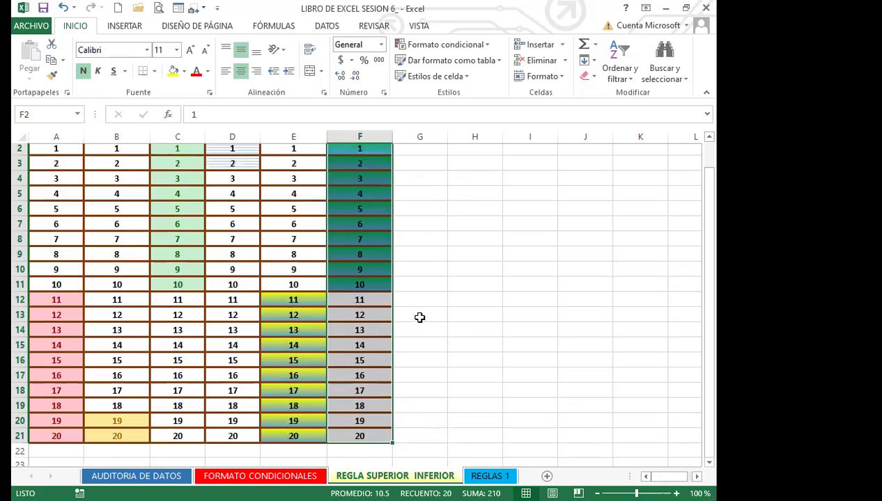
scroll(419, 332, "up", 1)
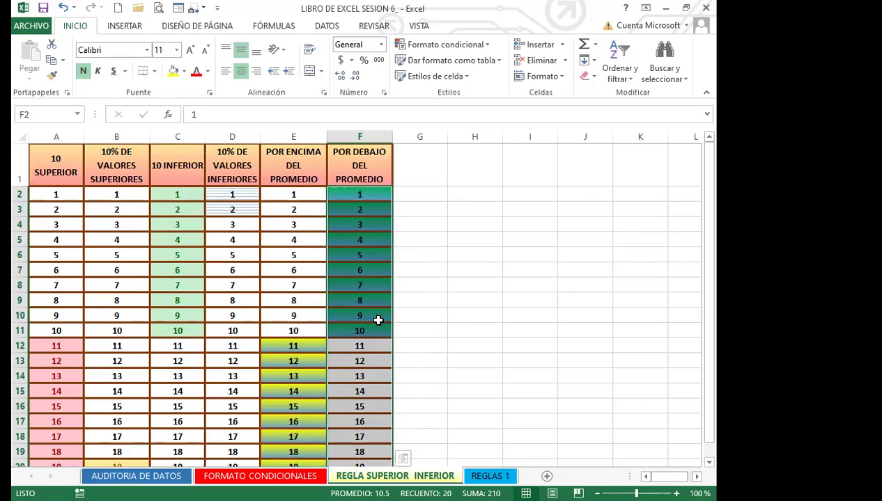
scroll(222, 366, "down", 1)
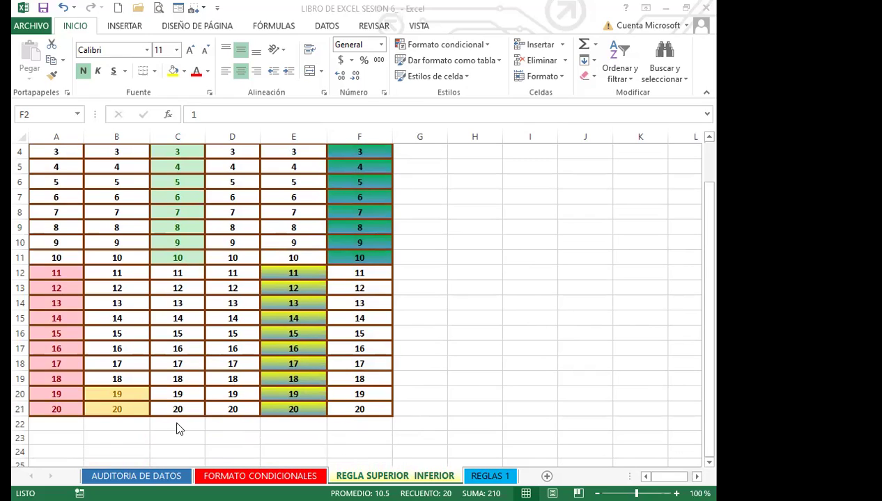
left_click(304, 271)
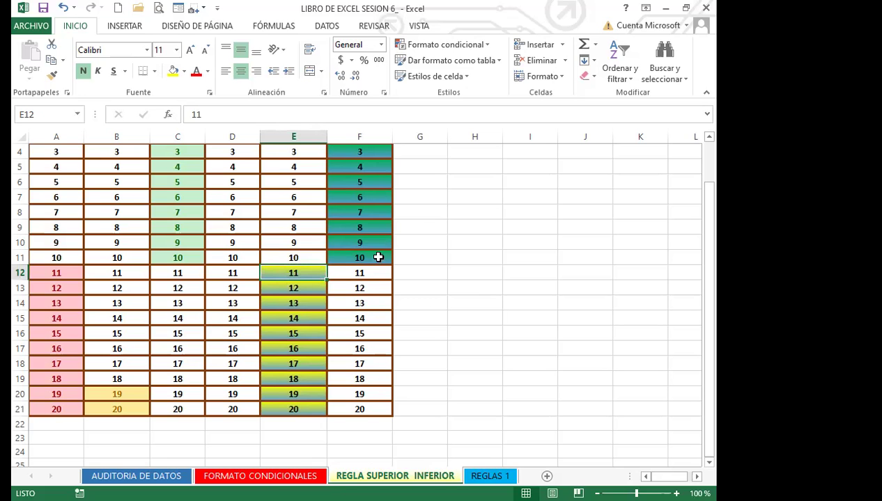
scroll(378, 253, "up", 1)
scroll(381, 295, "down", 3)
scroll(375, 254, "up", 1)
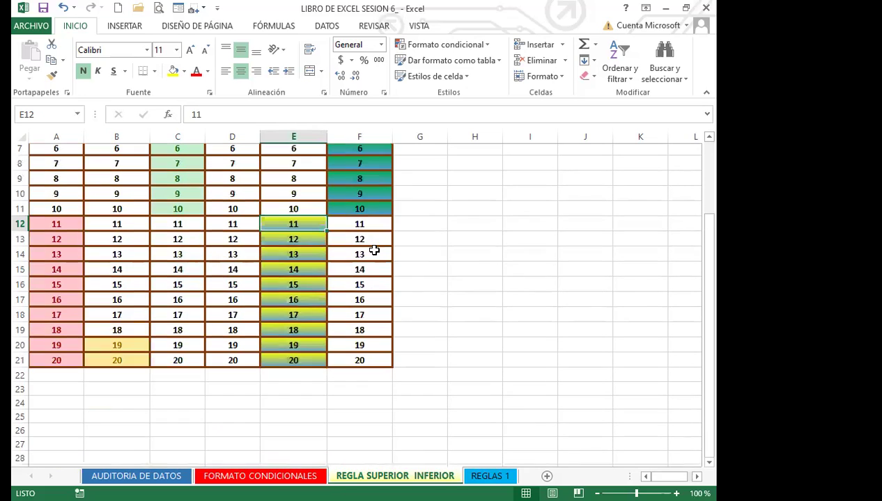
left_click(379, 207)
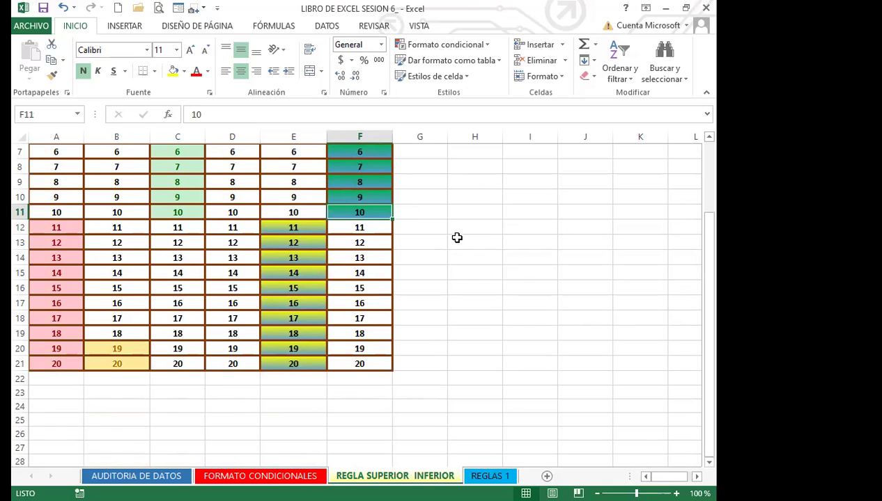
scroll(456, 238, "up", 2)
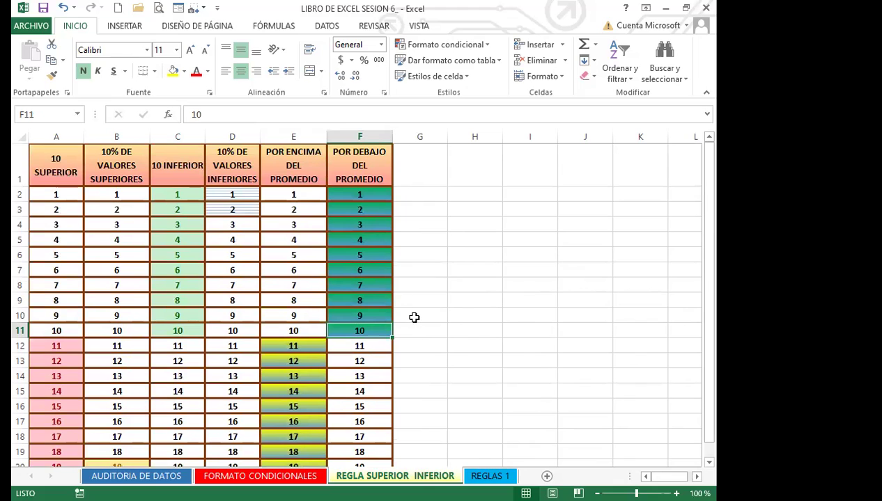
scroll(415, 317, "down", 1)
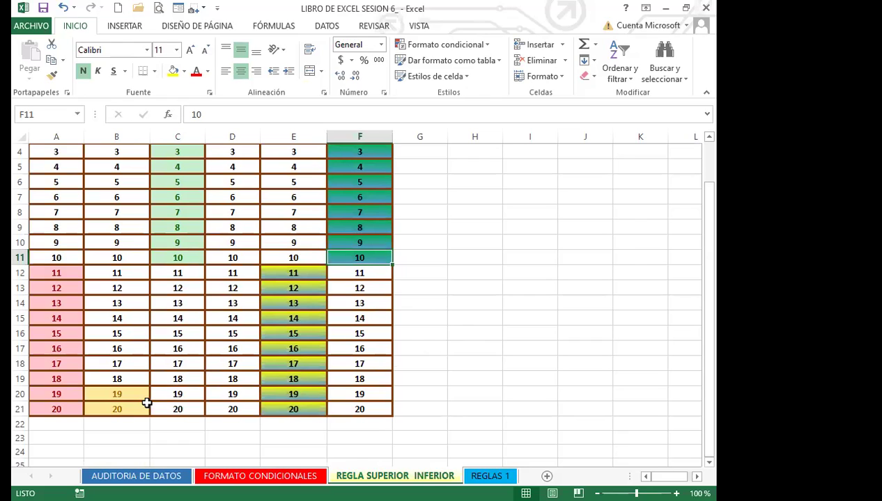
scroll(333, 383, "down", 1)
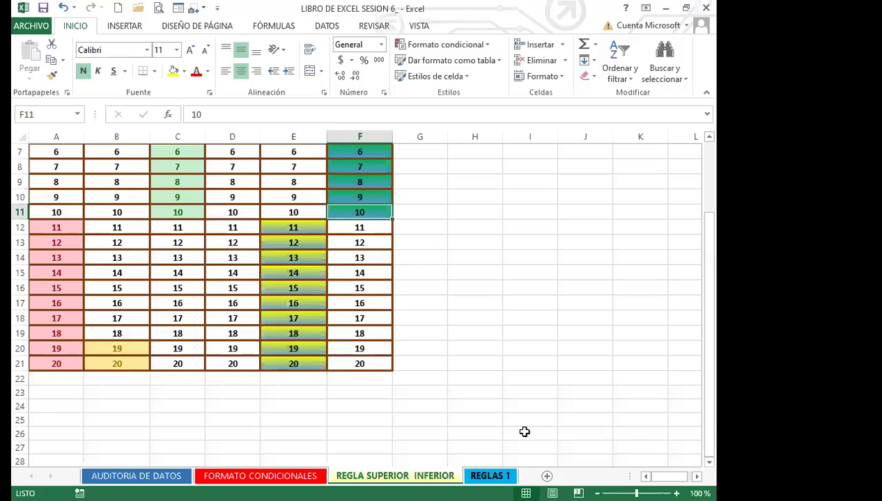
- Open the REGLAS 1 sheet and examine the employee table and the color instructions in column J
key("ctrl+Page_Down")
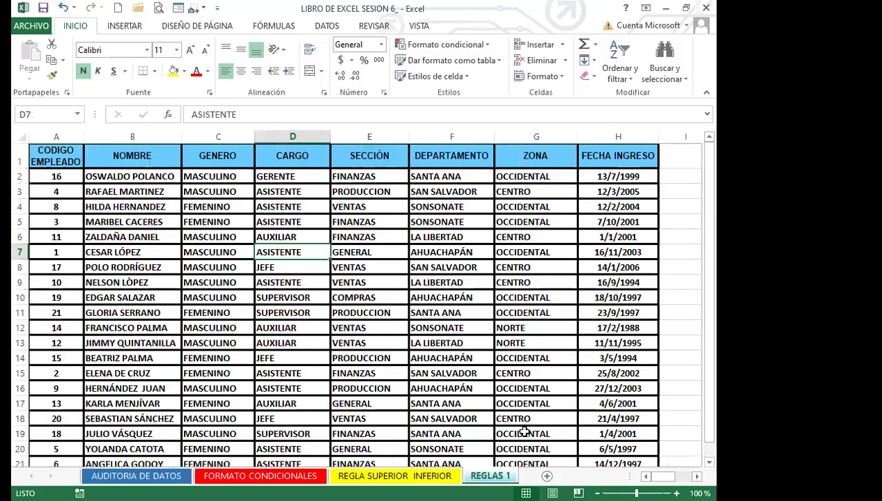
left_click(326, 313)
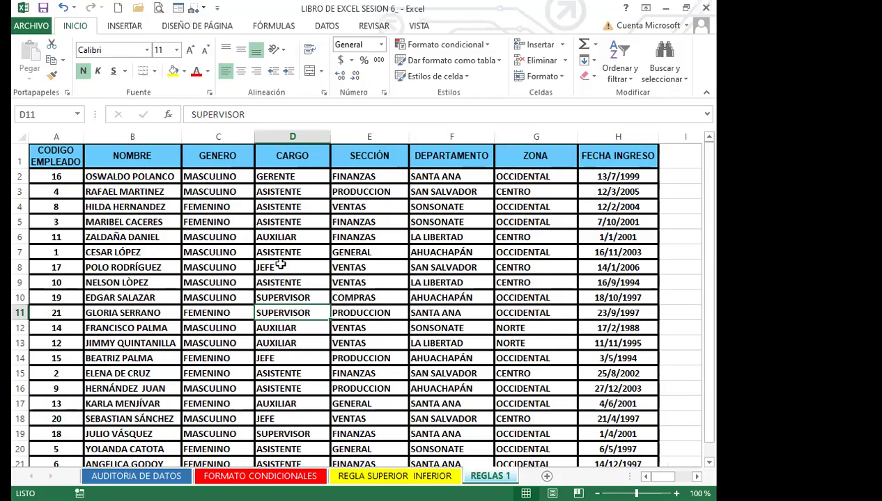
scroll(244, 262, "down", 3)
scroll(251, 263, "up", 2)
scroll(253, 265, "up", 1)
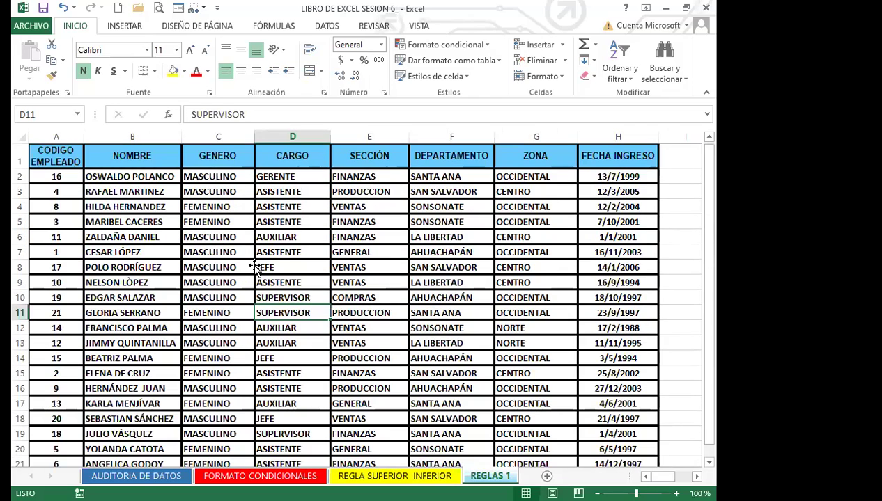
left_click(212, 252)
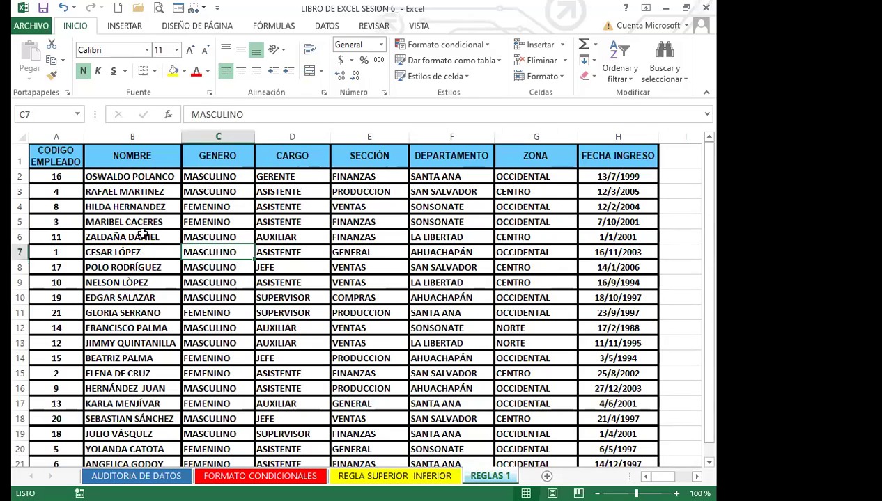
left_click(57, 223)
left_click(537, 255)
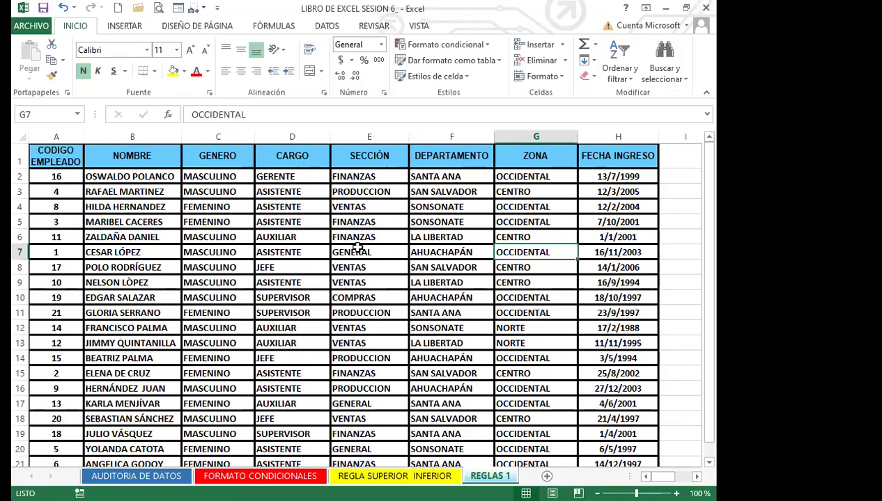
left_click(369, 267)
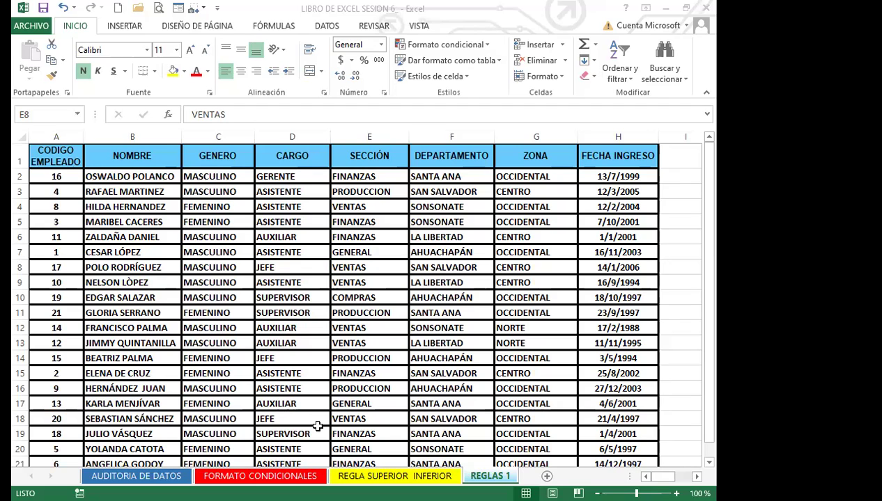
scroll(317, 328, "down", 4)
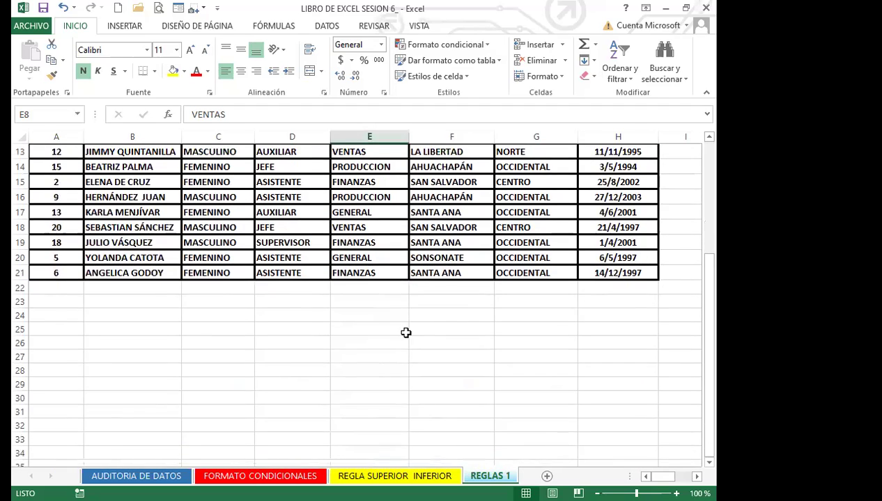
scroll(406, 333, "up", 4)
left_click(656, 298)
left_click(674, 297)
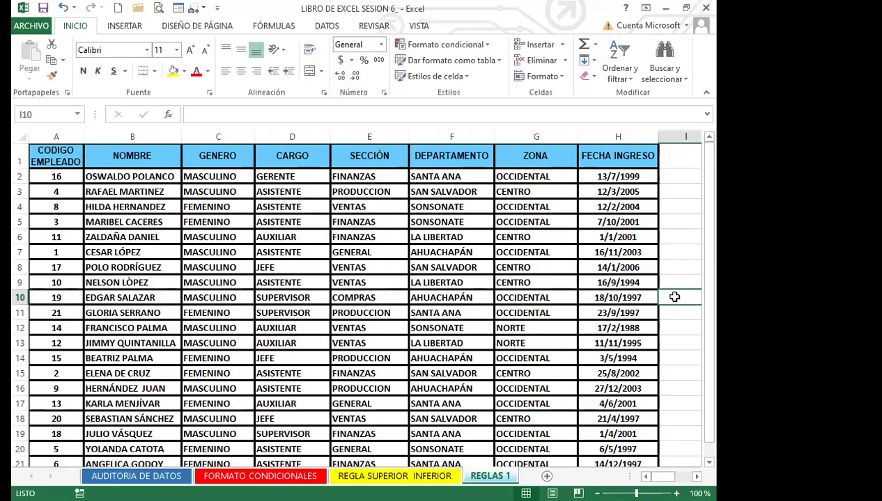
key("Right")
key("Right")
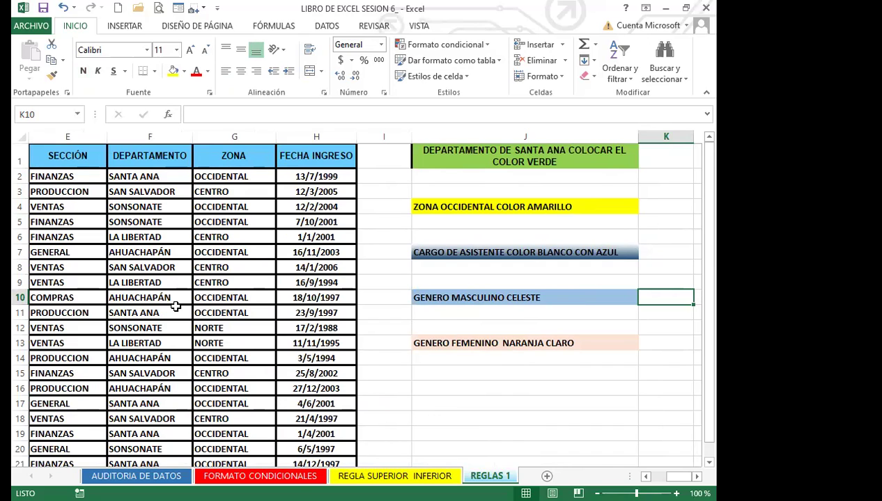
- Start a Texto que contiene rule for SANTA ANA on the DEPARTAMENTO cells F2:F21 and choose a custom format for it
left_click(160, 176)
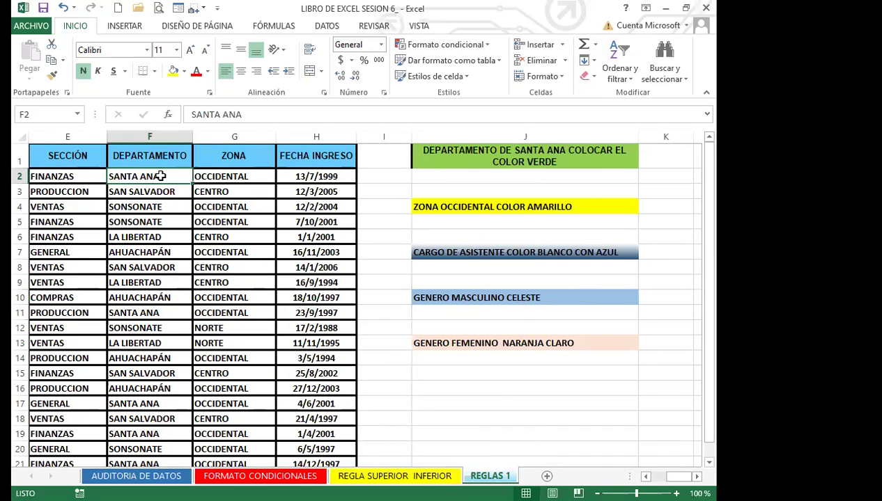
left_click_drag(151, 177, 132, 426)
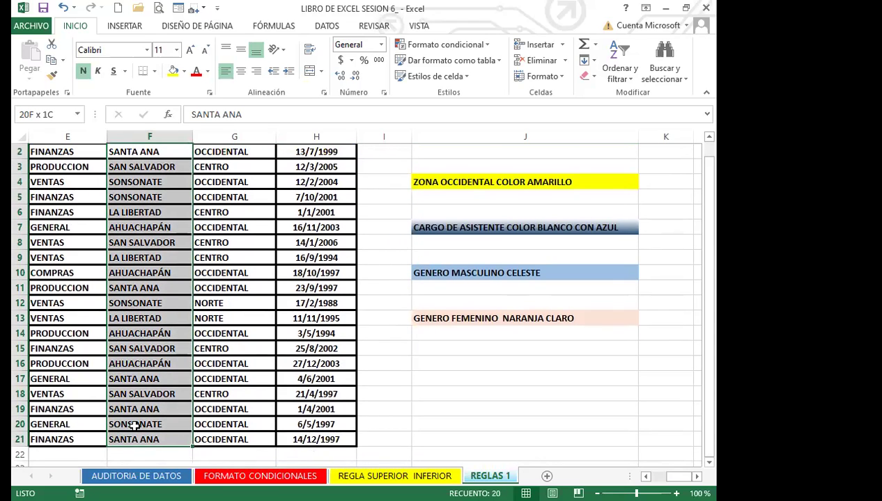
scroll(157, 294, "up", 1)
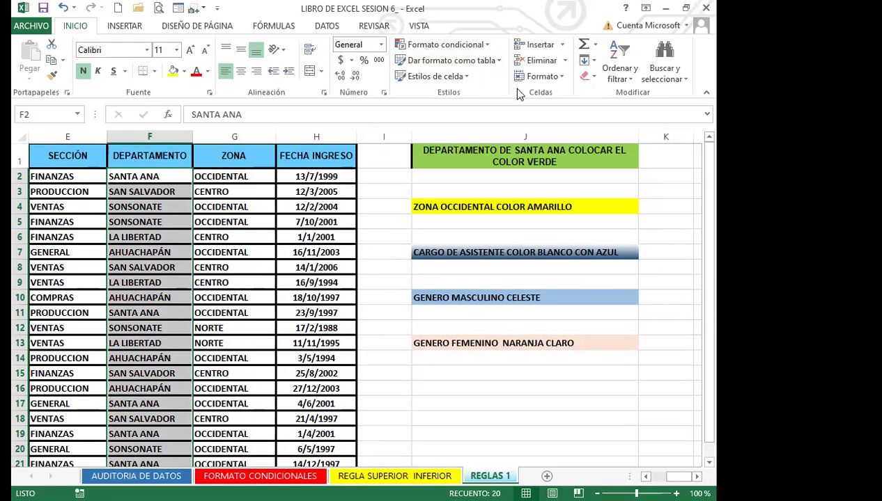
left_click(489, 44)
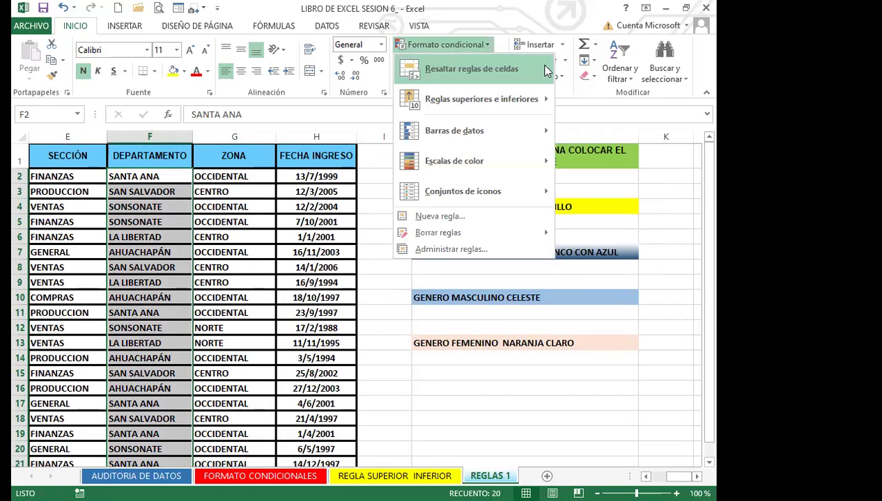
mouse_move(547, 70)
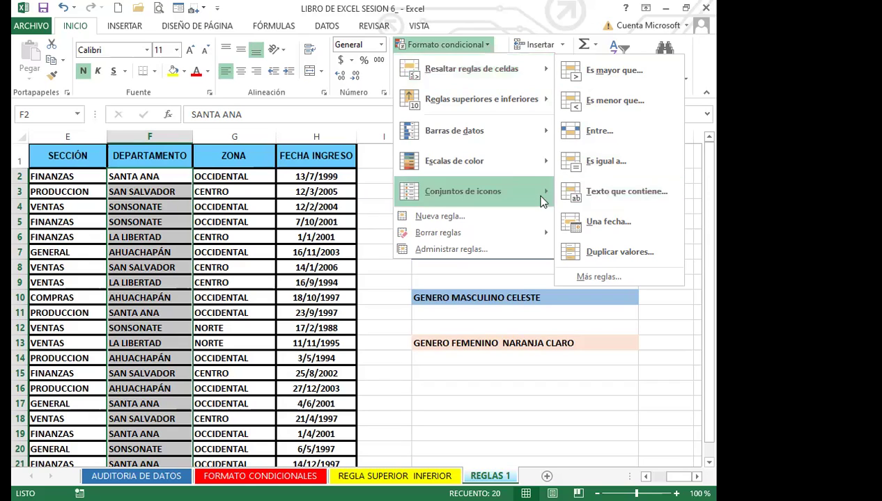
left_click(619, 193)
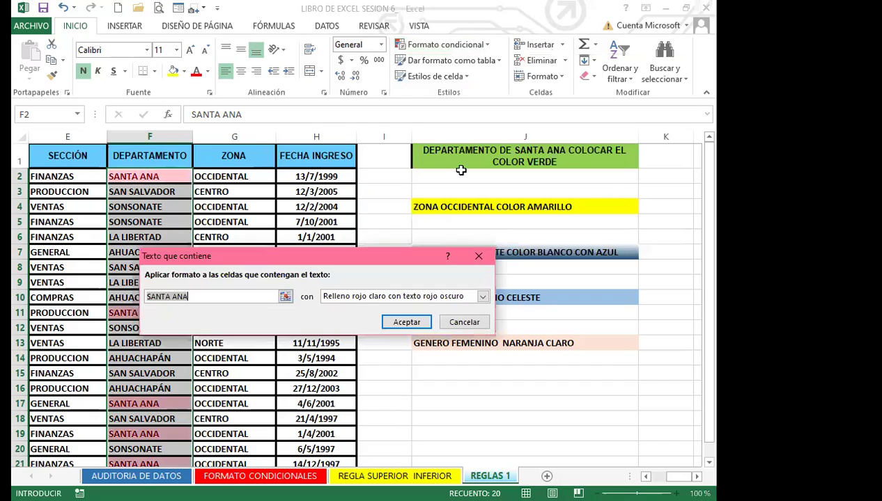
left_click(202, 299)
left_click(483, 297)
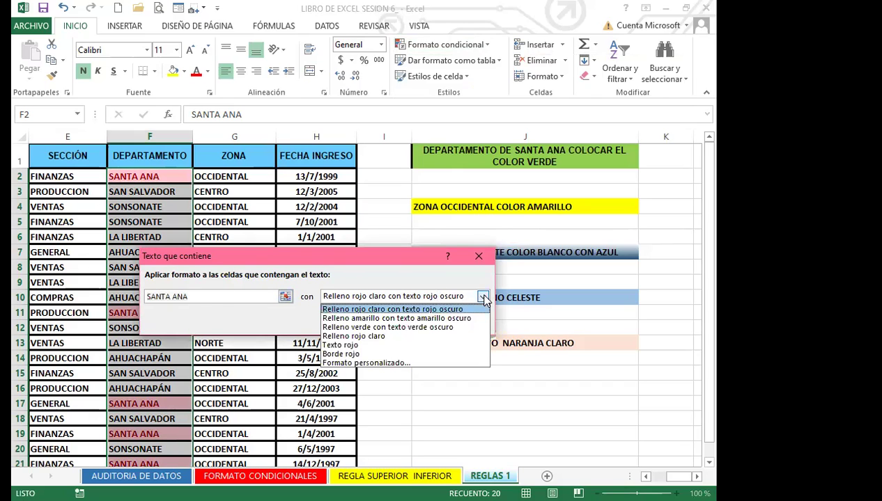
left_click(348, 363)
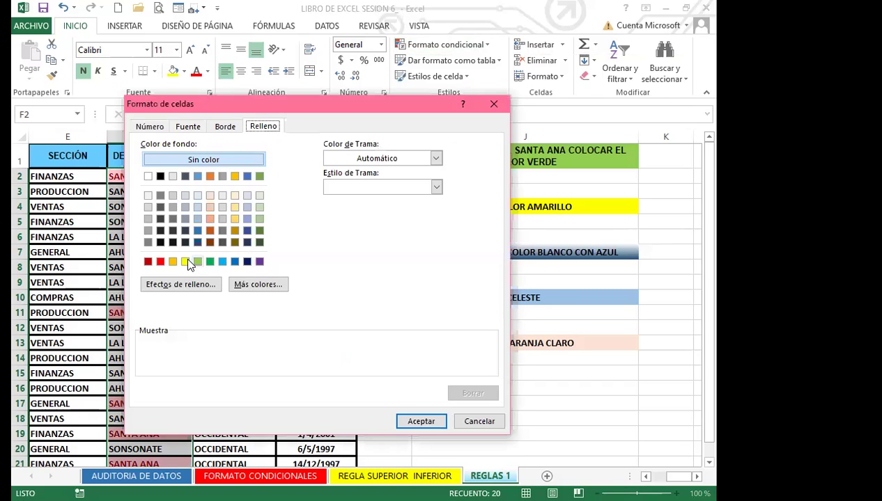
- Set a light green fill as the custom format and apply the SANTA ANA text rule to the DEPARTAMENTO cells F2:F21
left_click(198, 261)
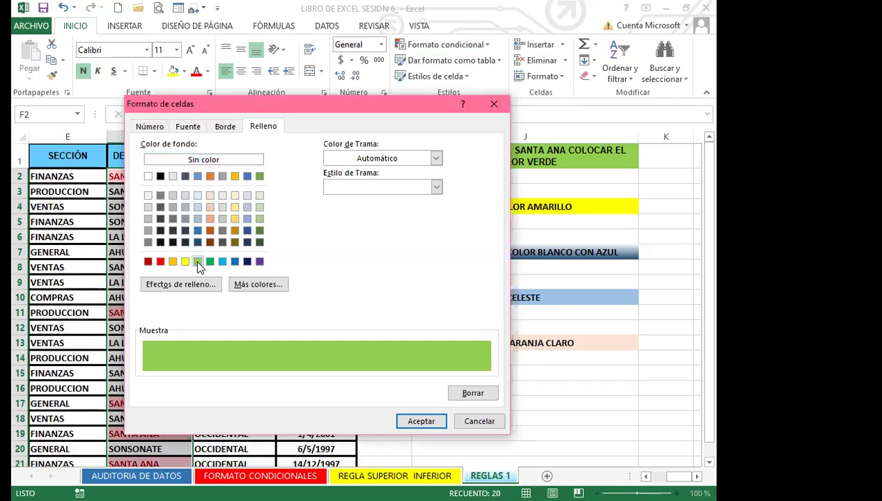
left_click(421, 422)
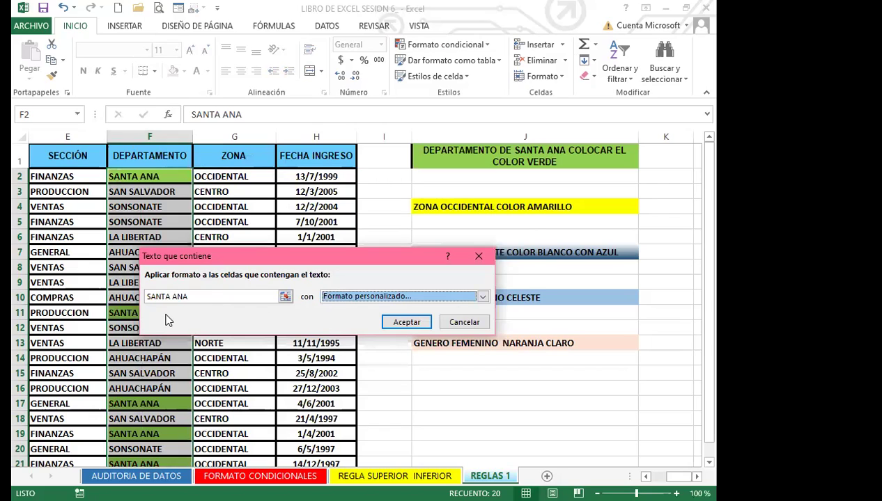
left_click(406, 323)
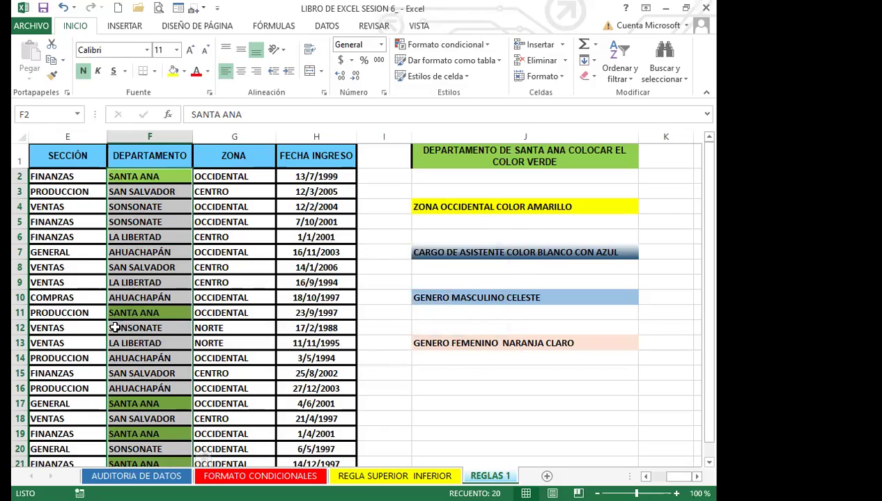
scroll(126, 335, "down", 2)
scroll(134, 346, "up", 2)
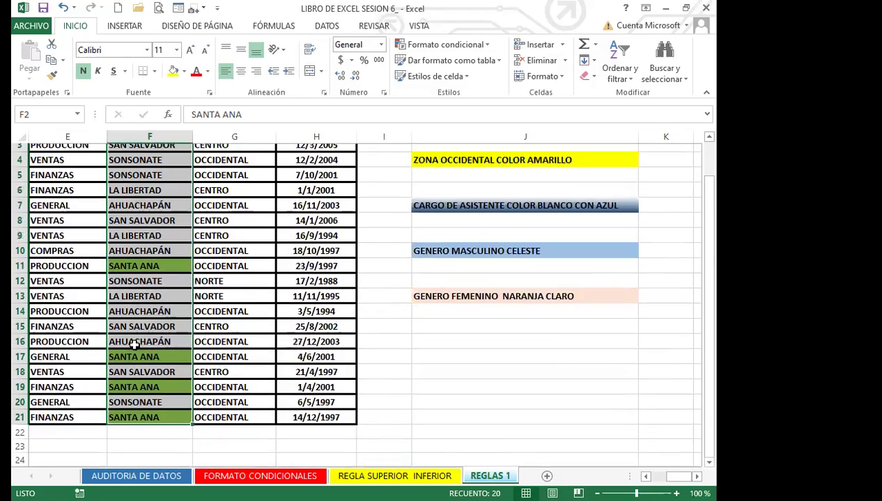
scroll(162, 203, "down", 3)
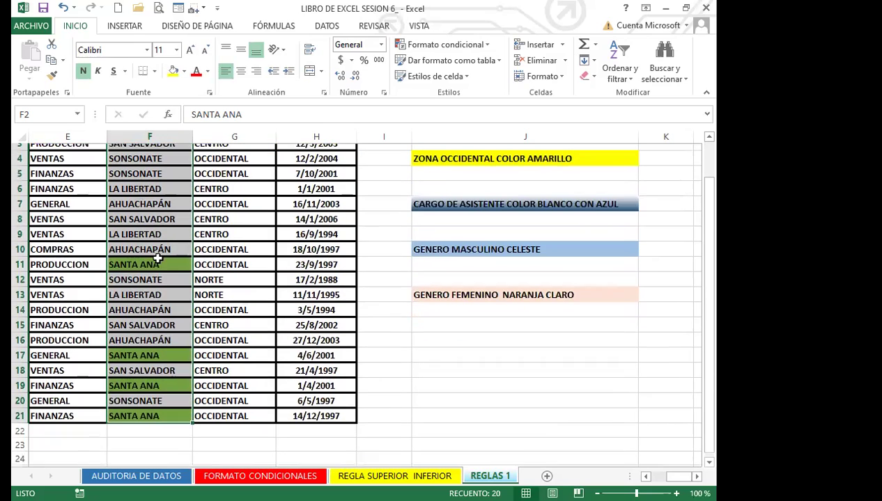
scroll(146, 314, "up", 3)
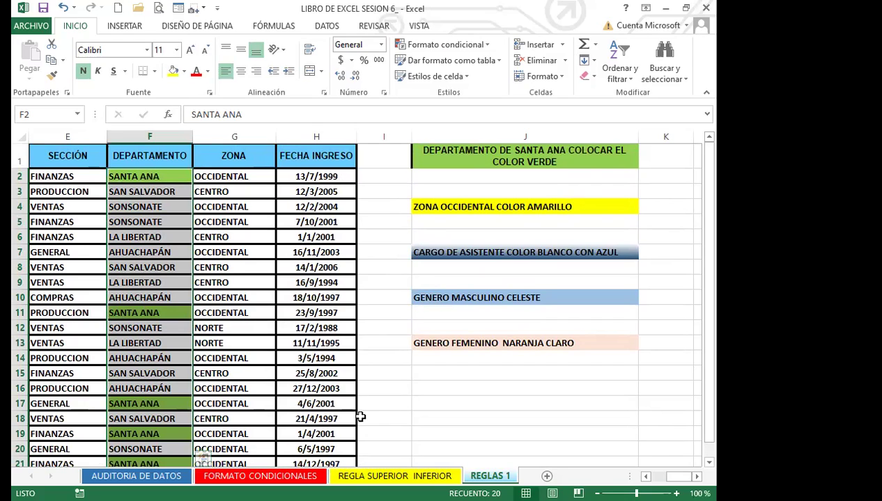
left_click(436, 407)
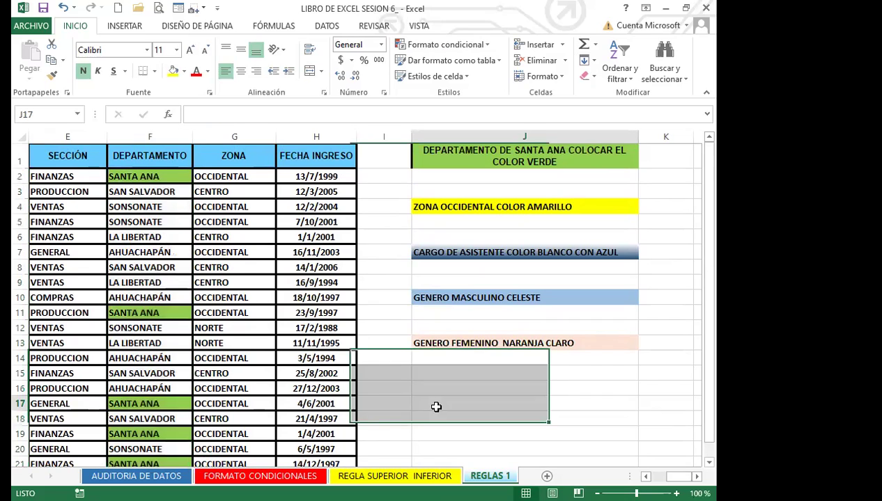
- Try a leading space before SANTA ANA in cell F11, and undo the cell edits and the green text rule
double_click(110, 313)
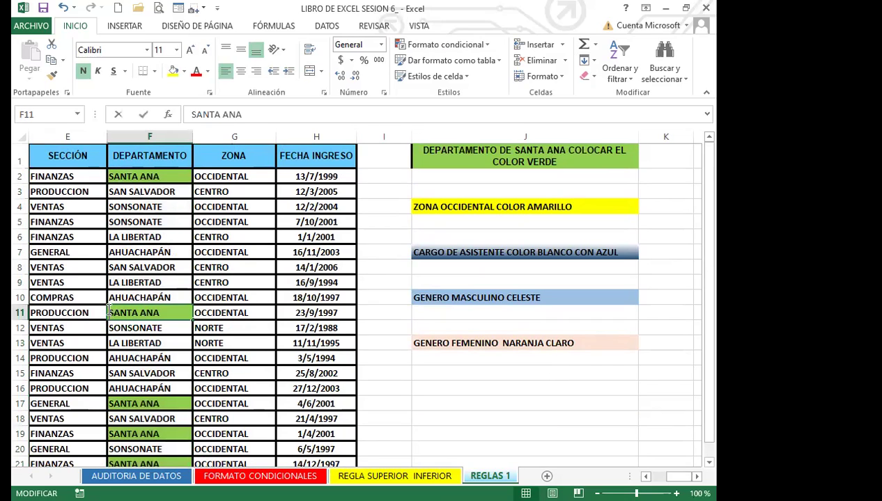
left_click(147, 353)
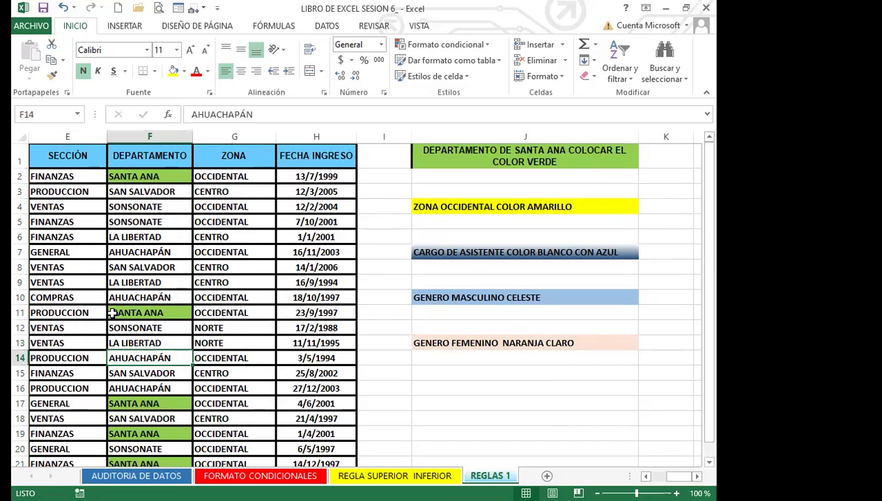
left_click(114, 313)
double_click(117, 309)
key("BackSpace")
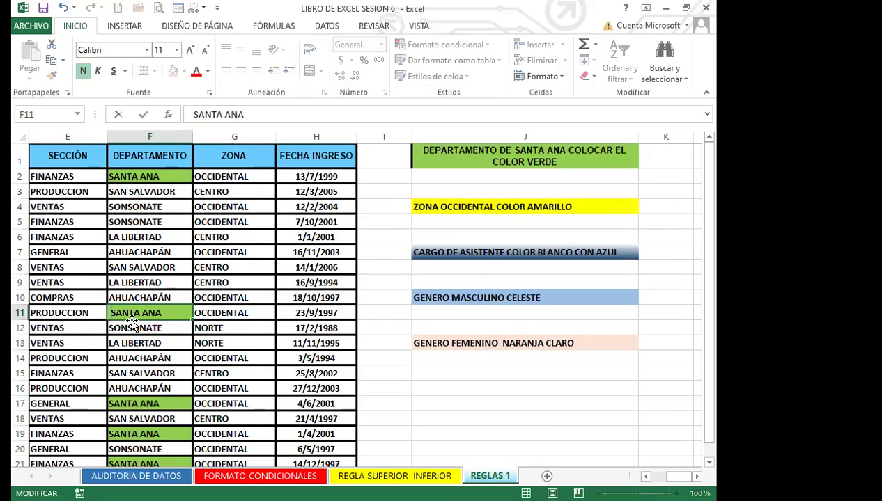
left_click(150, 250)
left_click(164, 174)
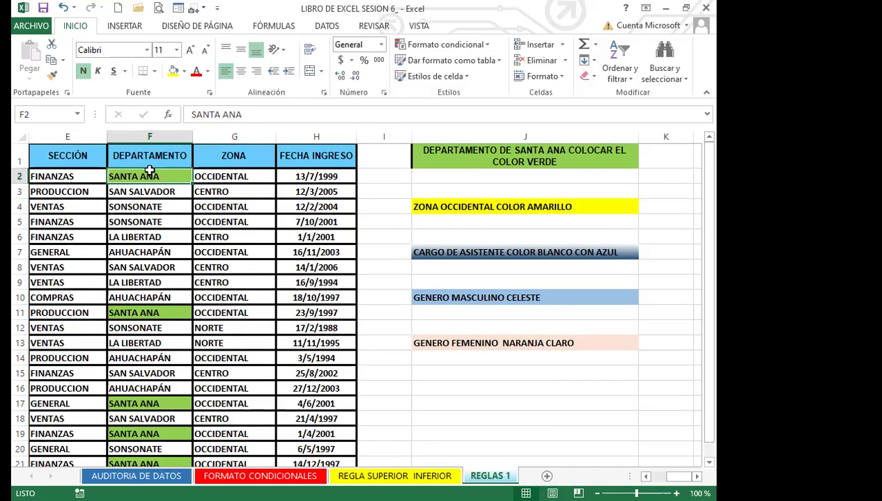
key("ctrl+z")
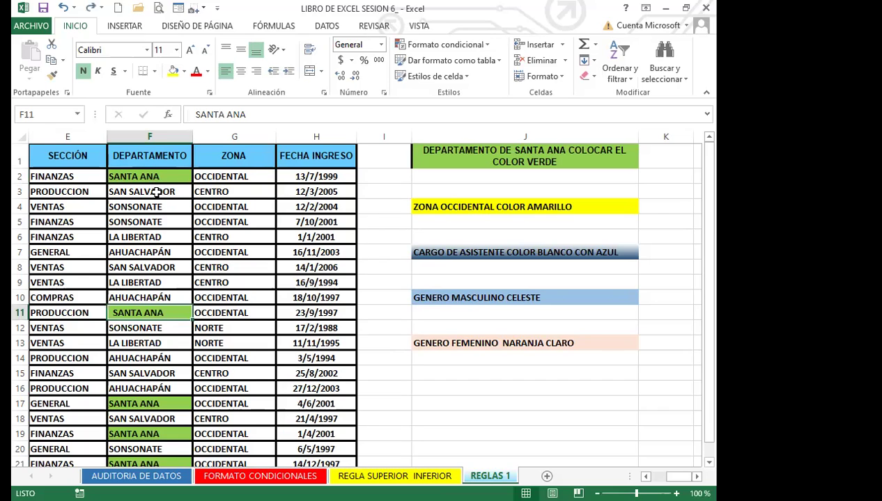
key("ctrl+z")
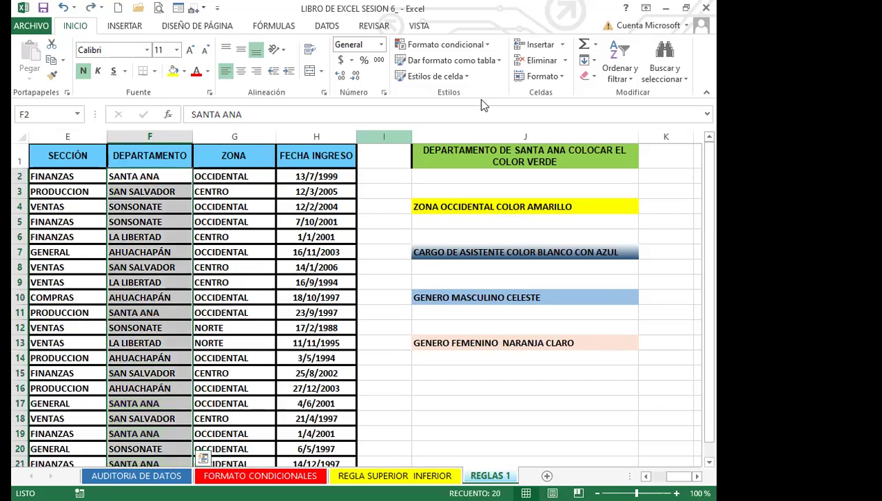
- Apply an Es igual a rule referencing =$F$2 to F2:F21 with light red fill and dark red text
left_click(490, 47)
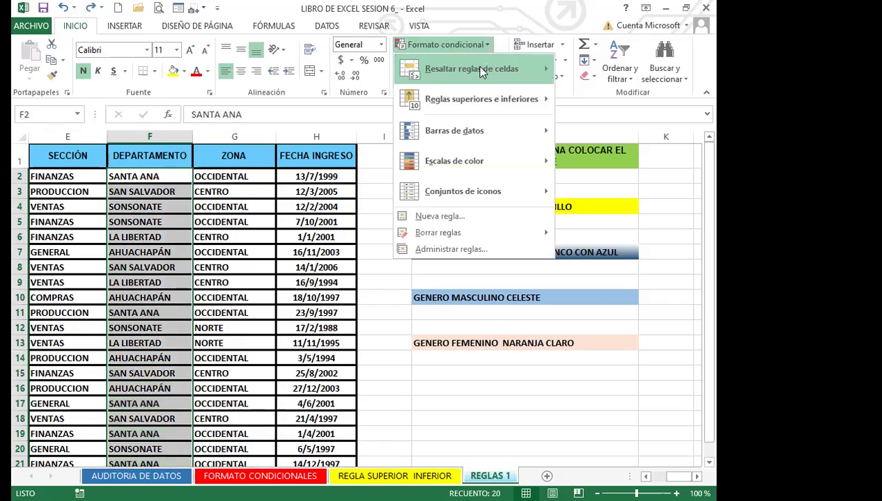
mouse_move(474, 68)
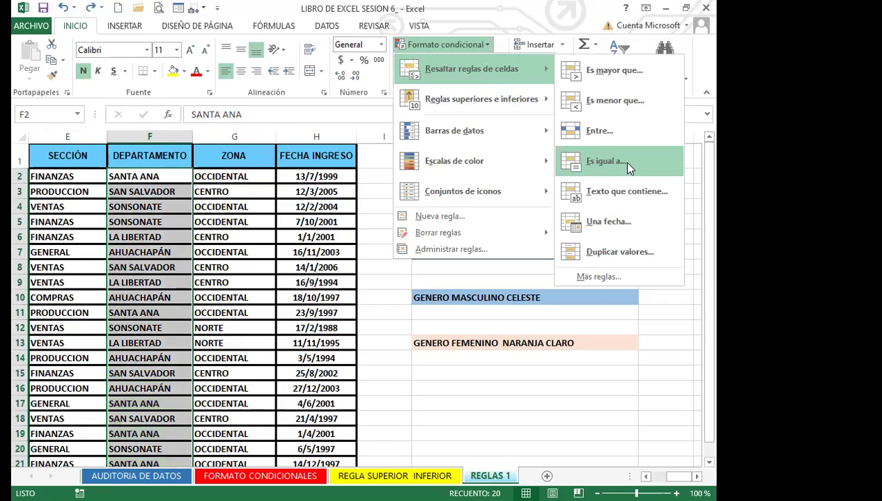
left_click(626, 163)
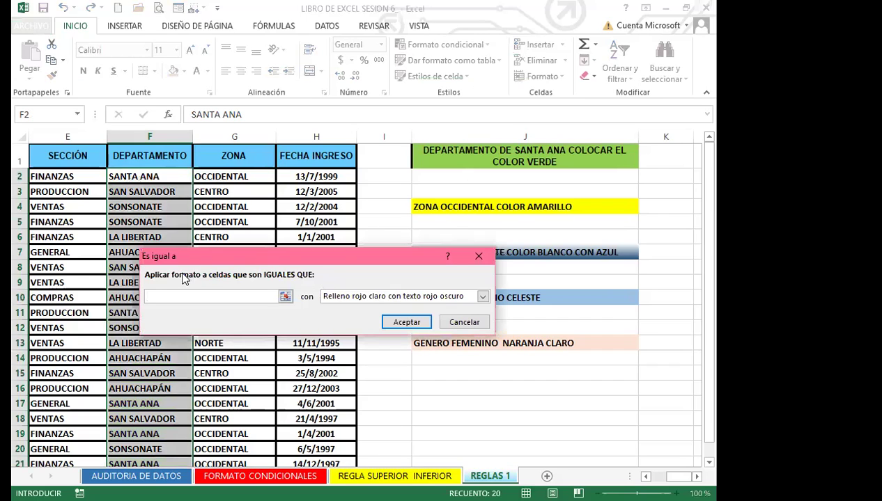
left_click(150, 176)
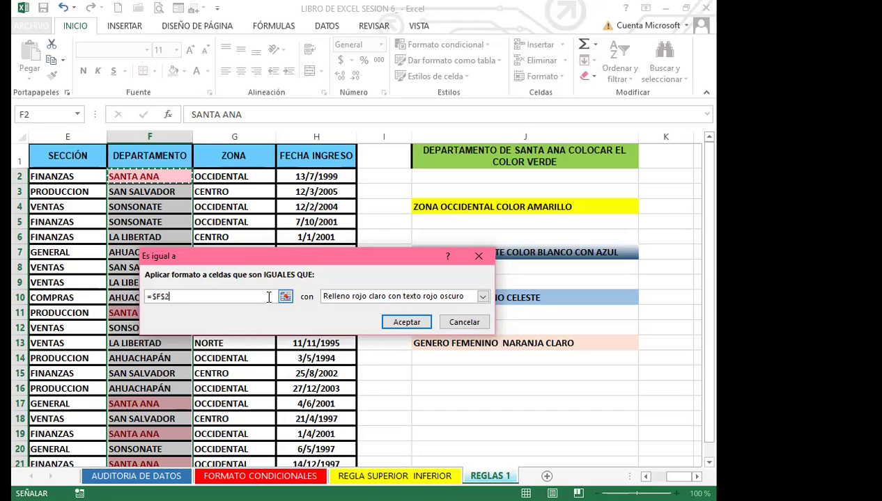
left_click_drag(400, 322, 371, 299)
key("Return")
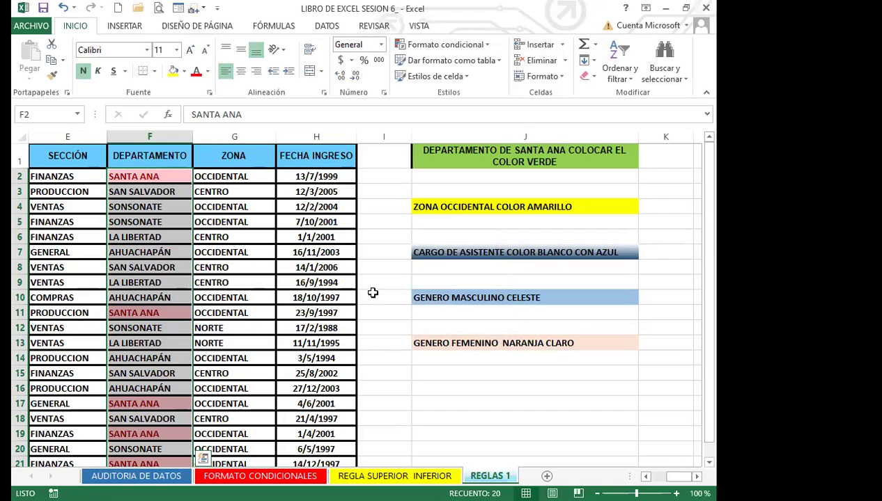
- Undo the last two conditional formatting rules and redo both
left_click(486, 46)
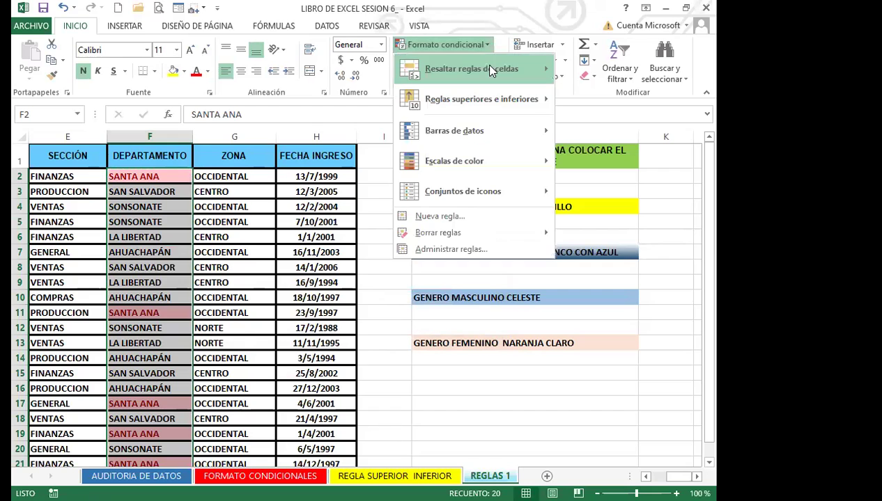
mouse_move(490, 67)
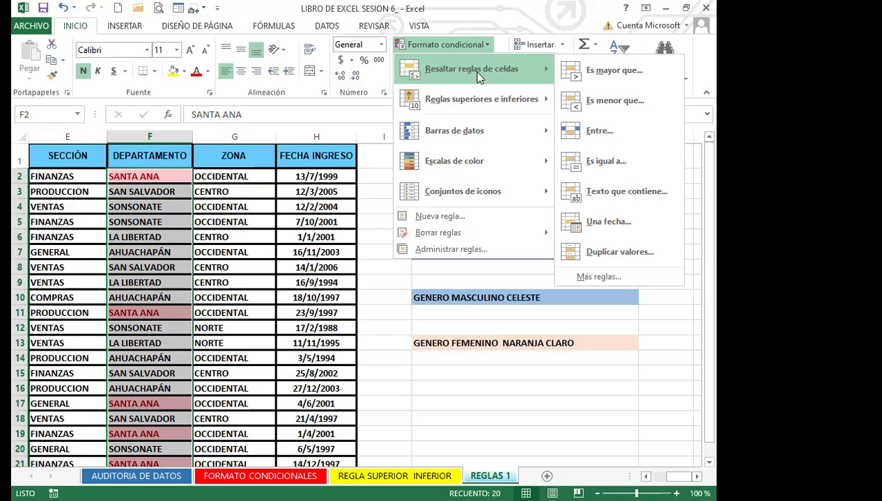
key("Escape")
key("ctrl+z")
key("ctrl+z")
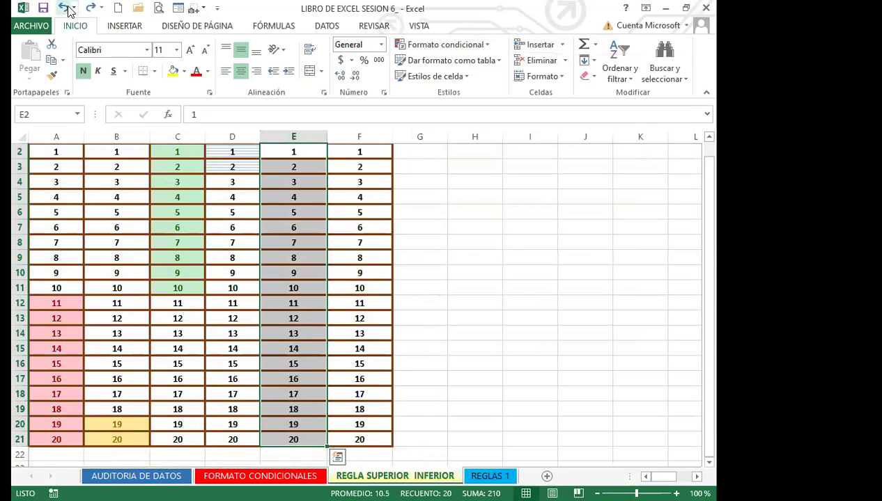
left_click(90, 7)
left_click(91, 8)
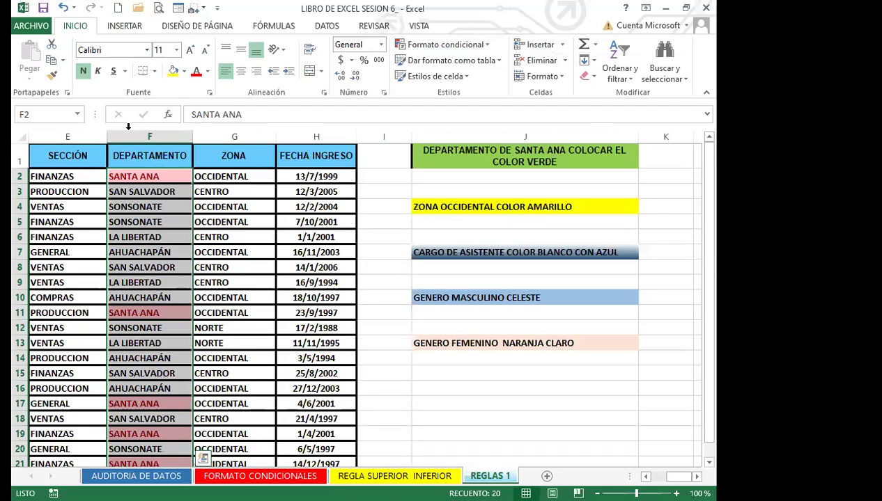
- Apply a Texto que contiene rule for SANTA ANA to F2:F21 with a custom light green fill
left_click(483, 43)
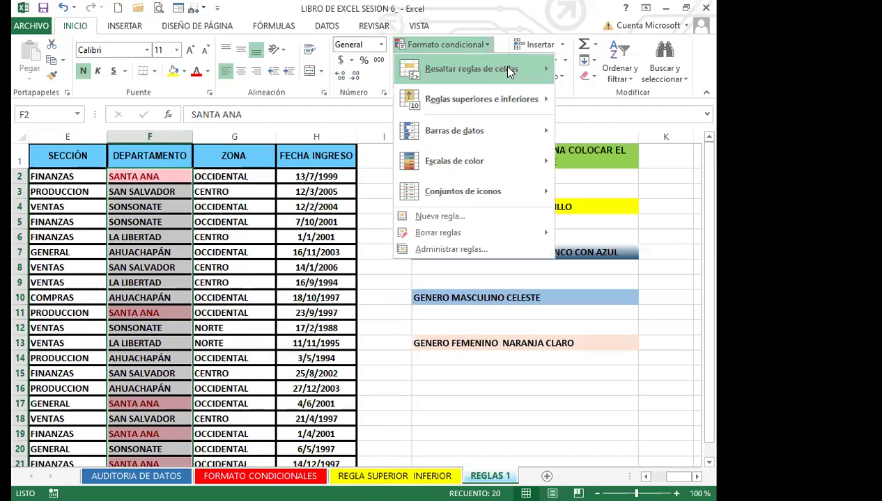
mouse_move(501, 66)
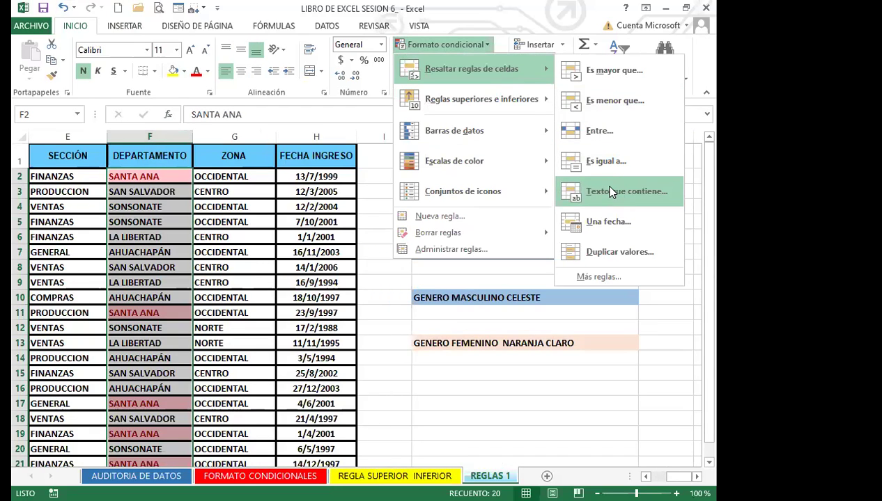
left_click(615, 192)
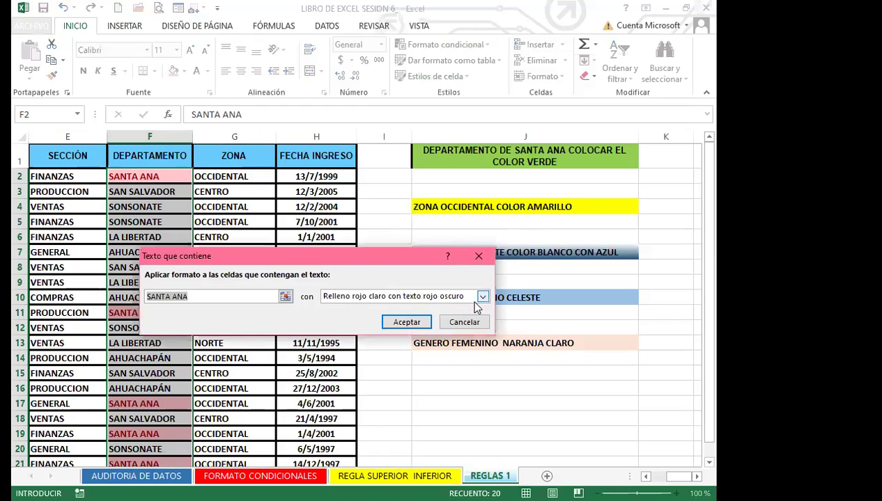
left_click(482, 300)
left_click(356, 363)
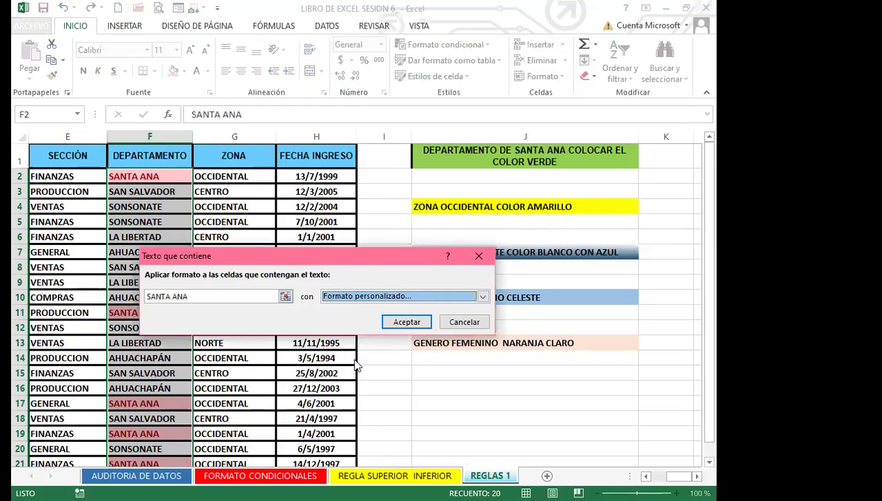
left_click(198, 262)
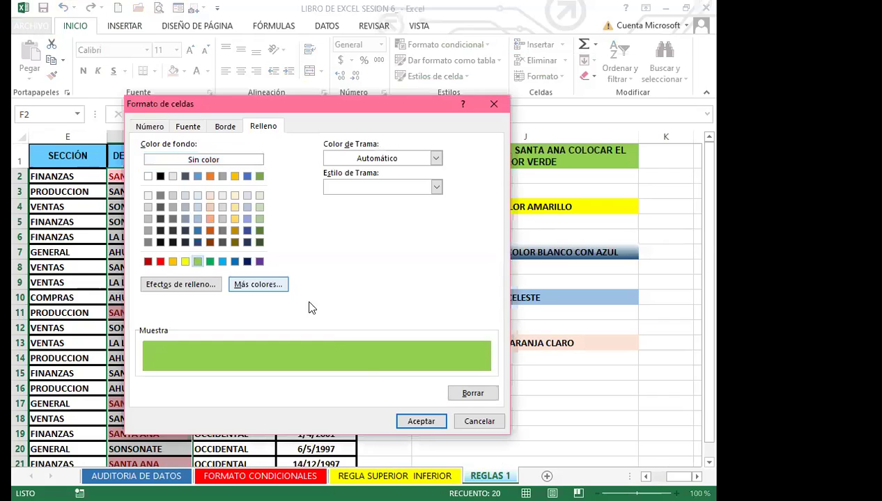
left_click(420, 423)
left_click(406, 323)
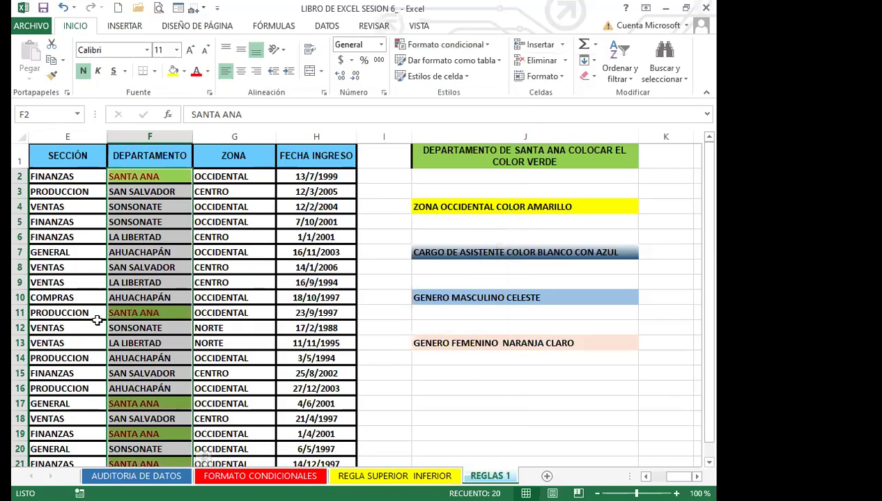
scroll(155, 352, "down", 1)
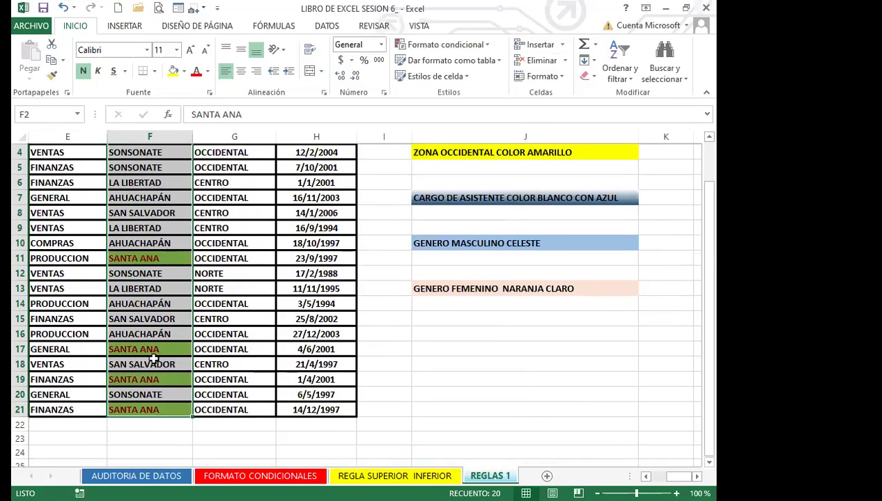
scroll(150, 354, "up", 1)
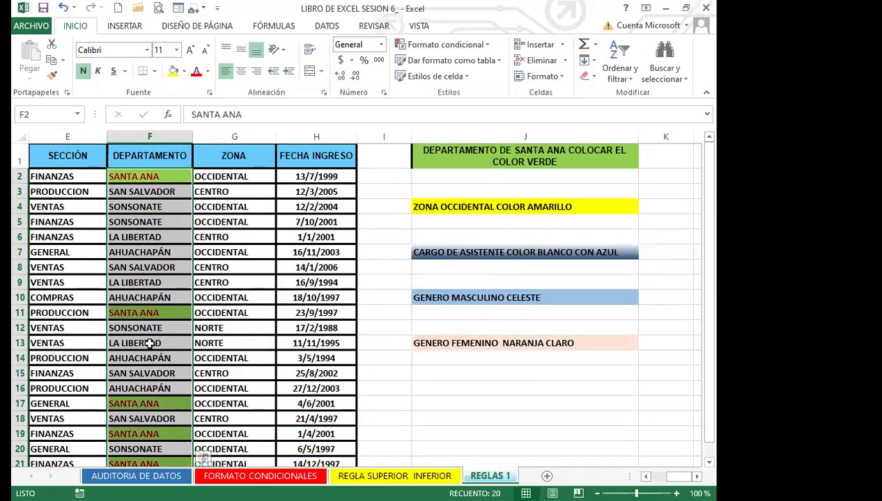
left_click(494, 224)
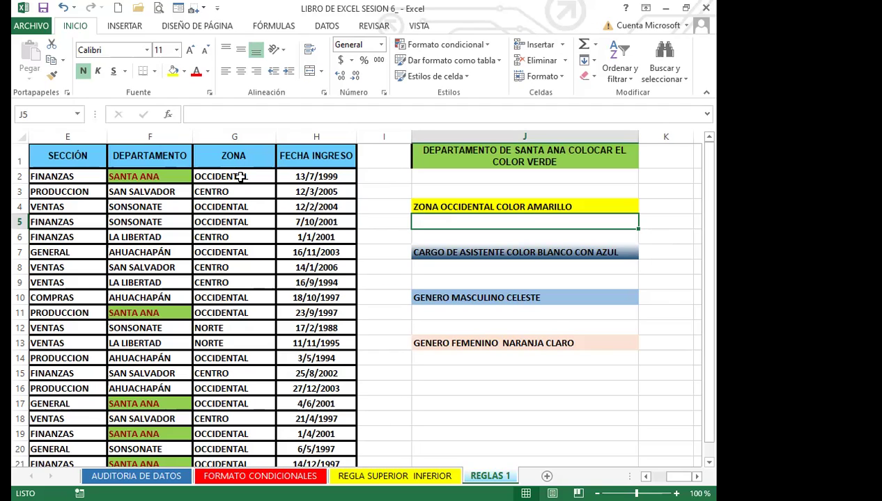
- Start a Texto que contiene rule for OCCIDENTAL on G2:G21 with a custom yellow fill
left_click(239, 177)
left_click_drag(239, 177, 252, 436)
scroll(267, 365, "up", 1)
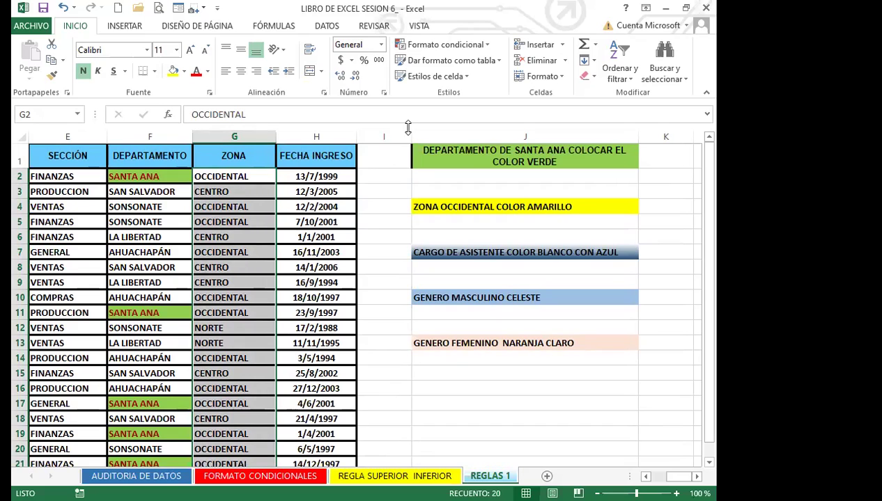
left_click(487, 45)
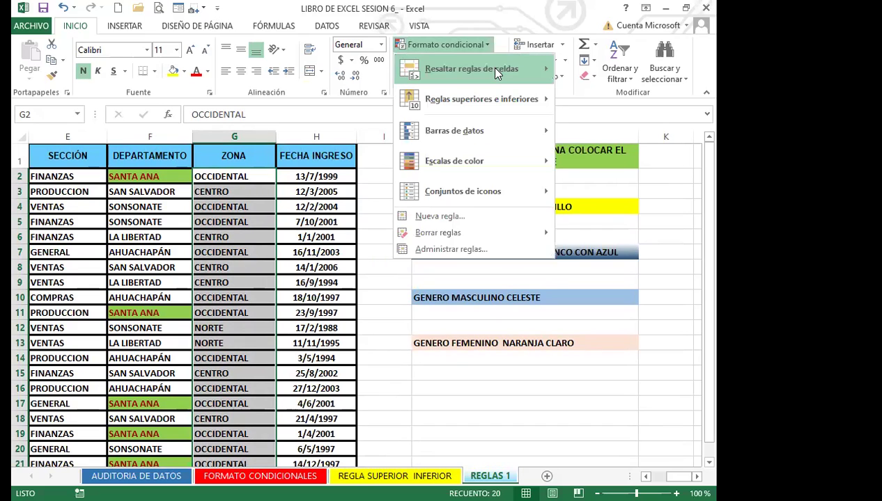
mouse_move(497, 74)
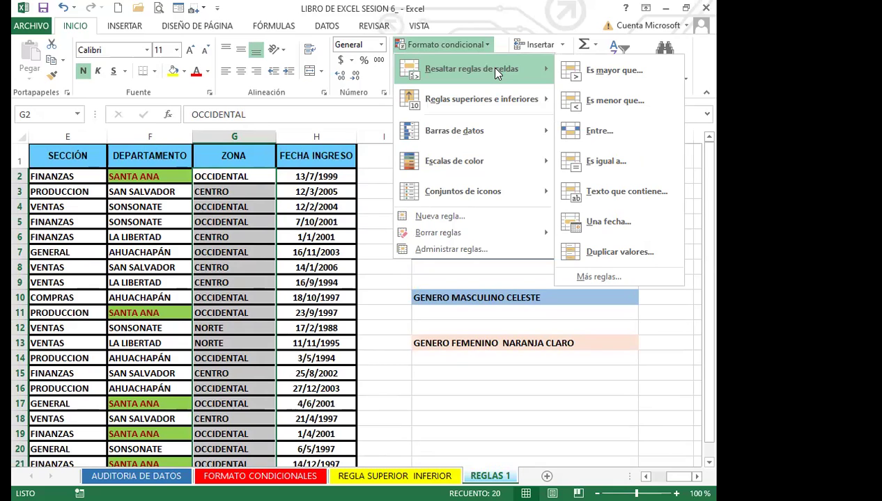
left_click(626, 191)
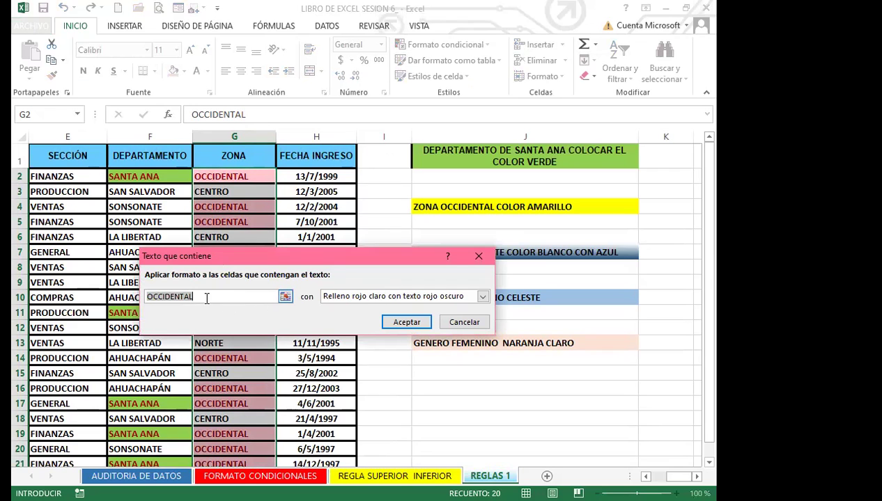
left_click(480, 297)
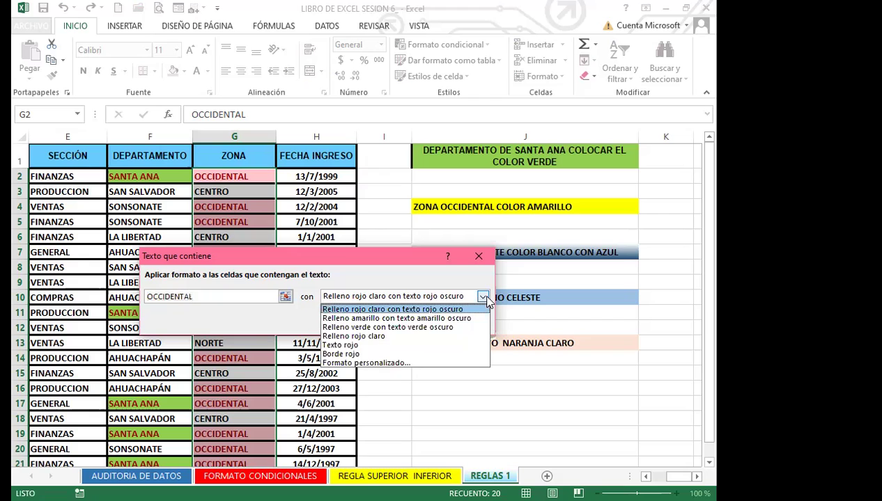
left_click(348, 363)
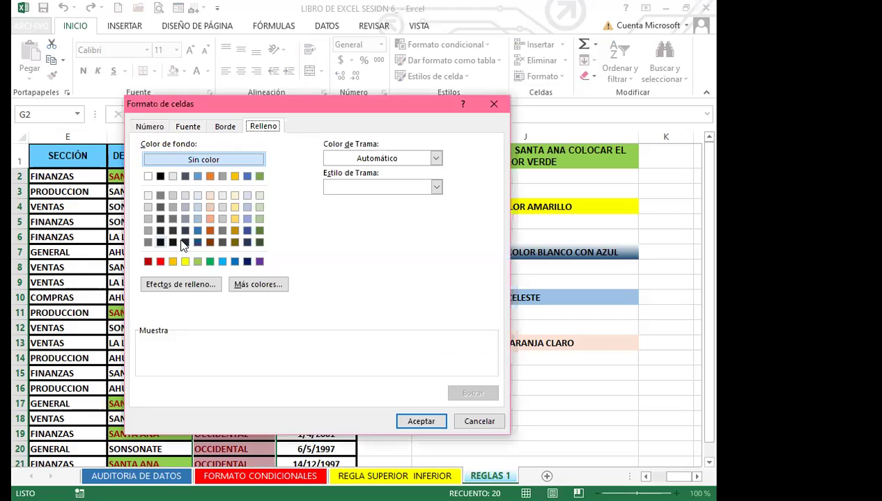
left_click(185, 262)
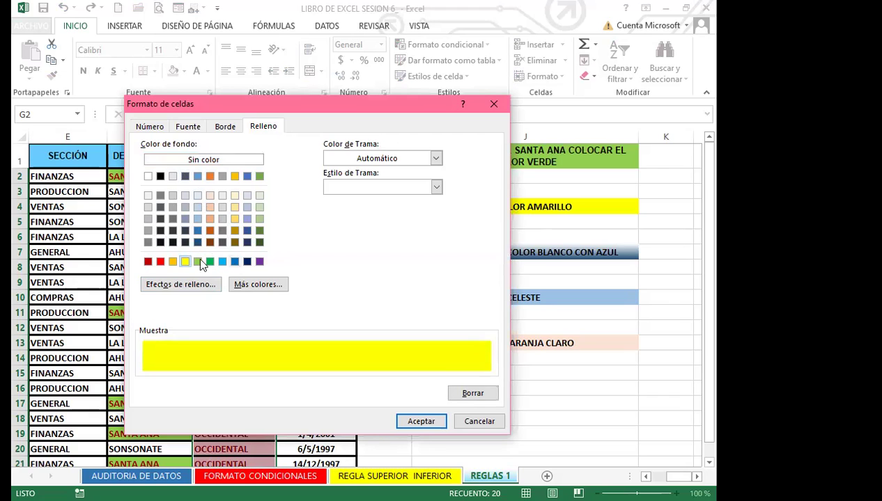
- Set the OCCIDENTAL rule's font color to black and apply the rule to the ZONA column
left_click(192, 130)
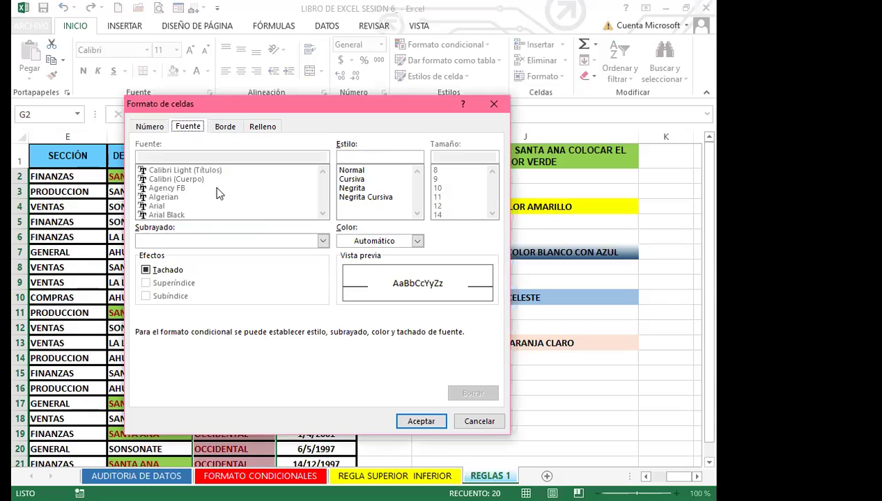
left_click(417, 241)
left_click(416, 242)
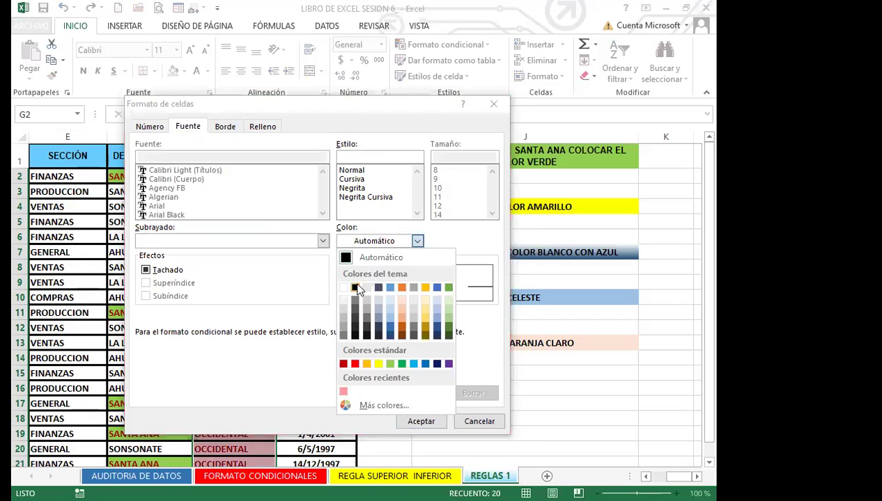
left_click(359, 289)
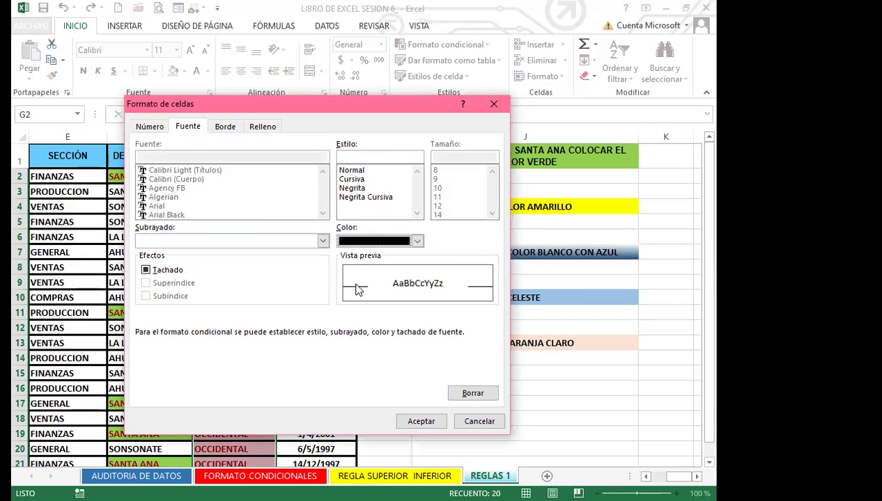
left_click(421, 422)
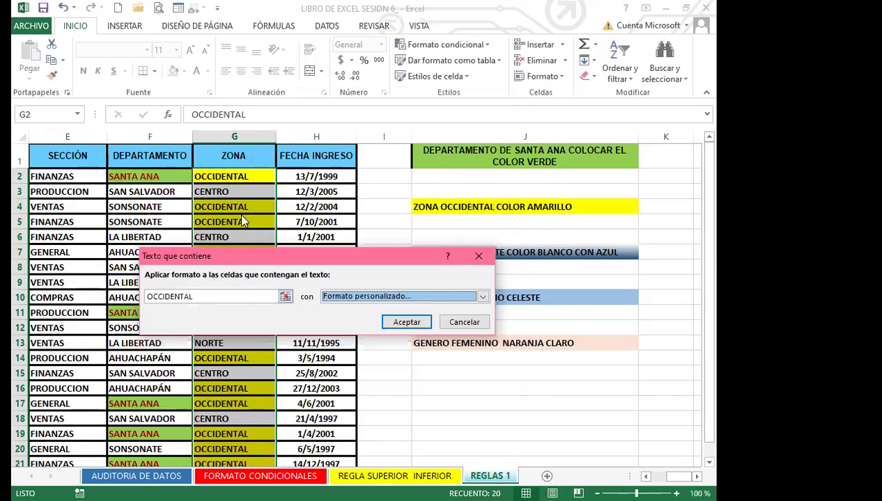
left_click(407, 322)
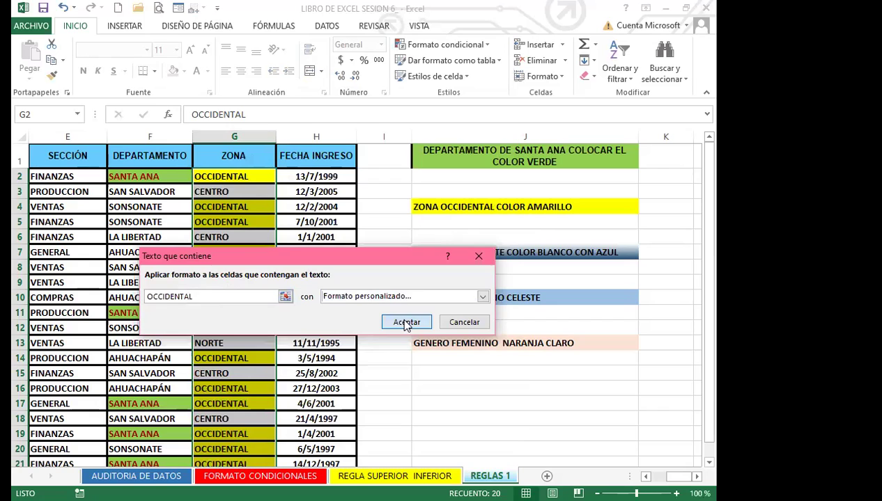
- Start a new Texto que contiene rule for SANTA ANA on F2:F21 with a custom standard green fill
left_click(150, 216)
left_click_drag(150, 176, 150, 460)
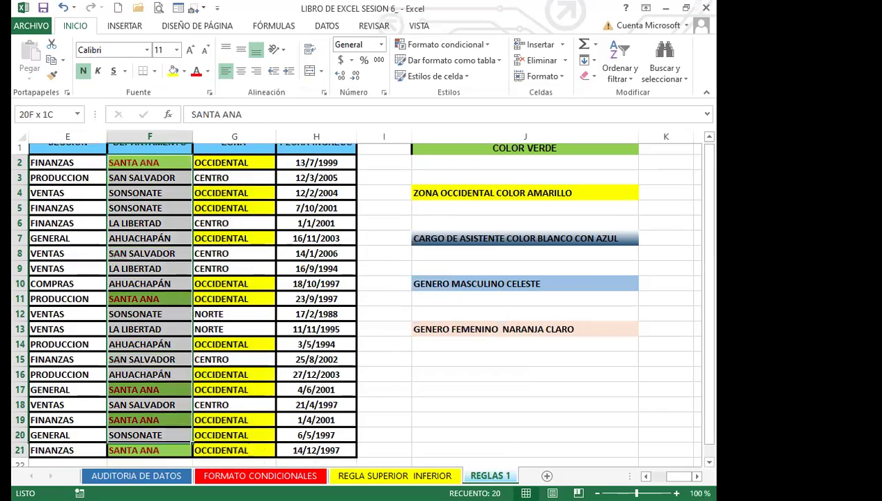
scroll(182, 171, "up", 1)
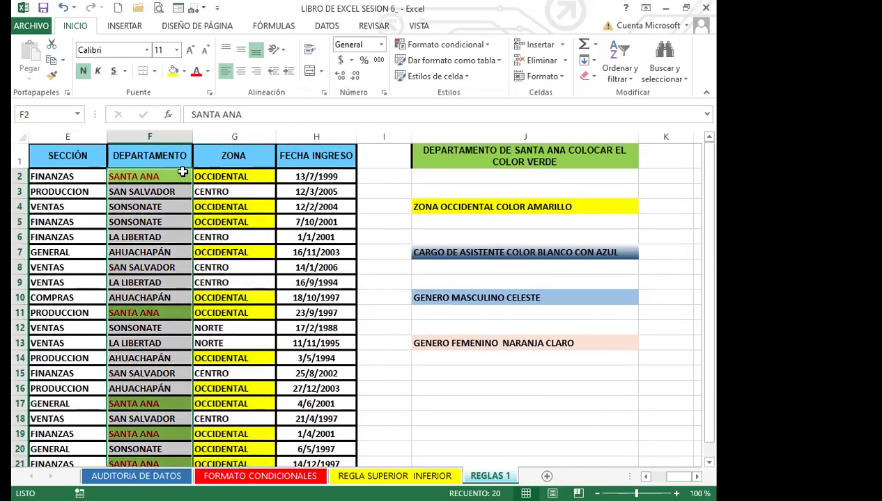
left_click(488, 47)
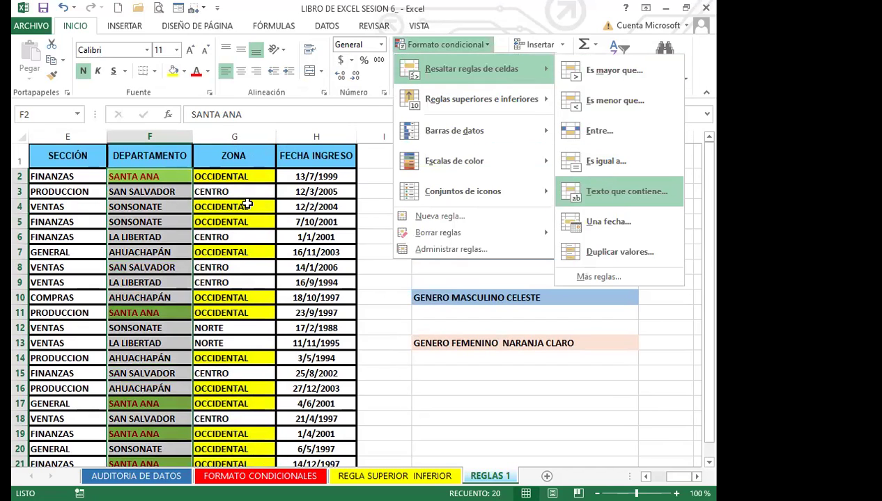
key("Return")
left_click(482, 297)
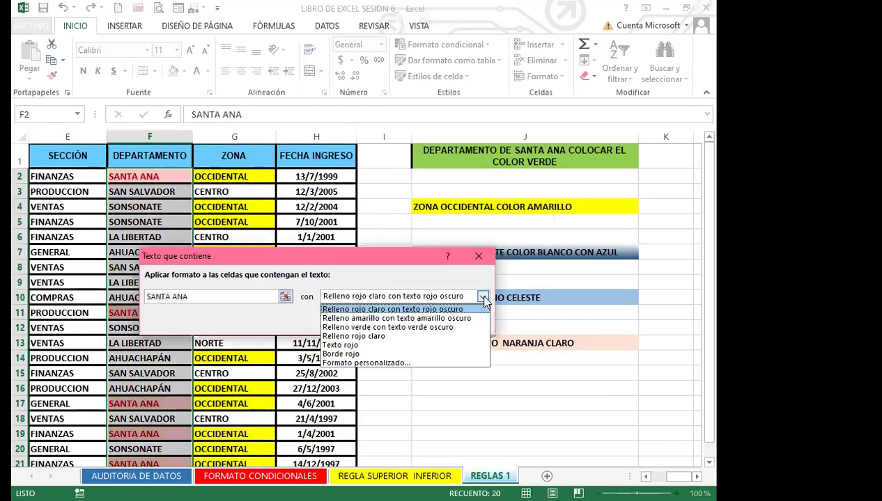
left_click(367, 362)
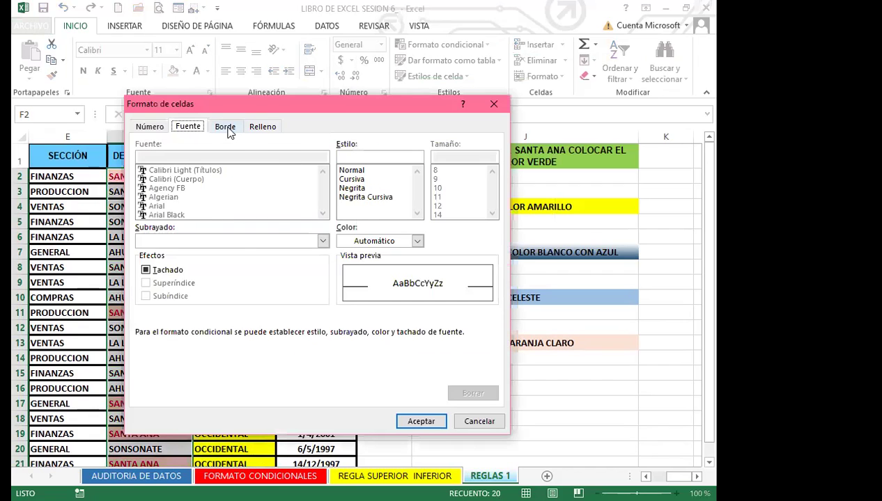
left_click(226, 127)
left_click(252, 127)
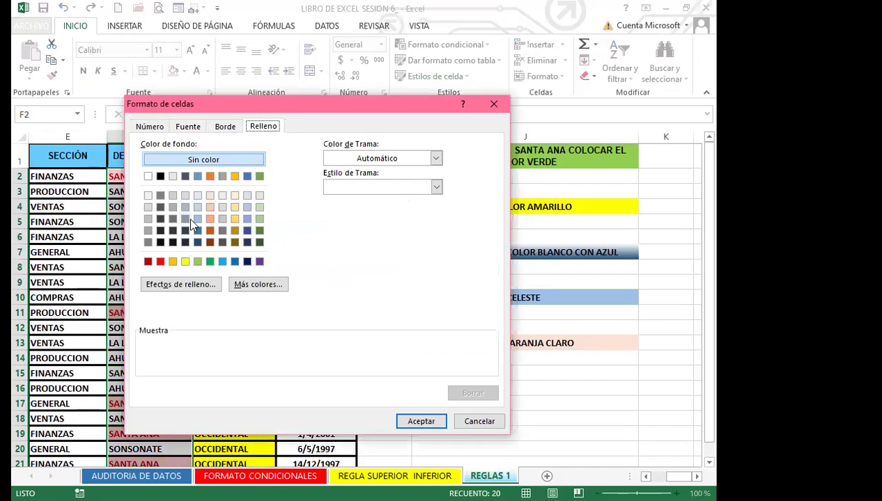
left_click(210, 261)
- Give the SANTA ANA rule a bold black font and apply it to the DEPARTAMENTO column
left_click(187, 126)
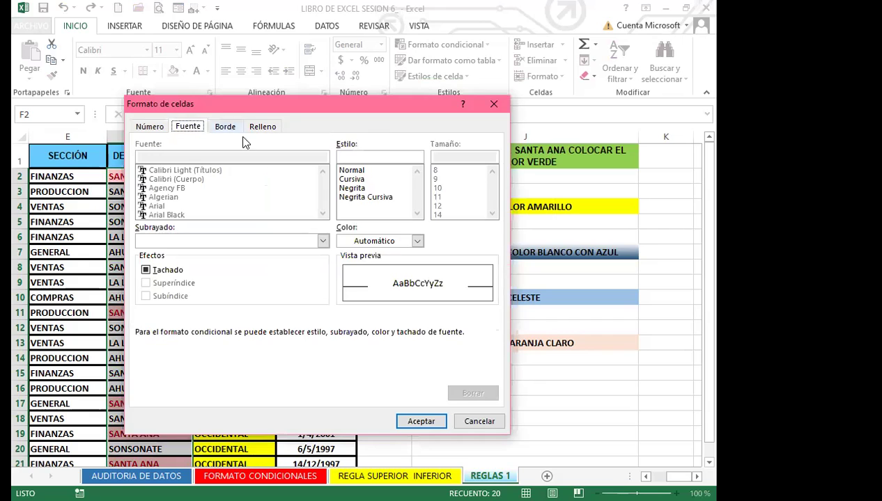
left_click(352, 188)
left_click(416, 243)
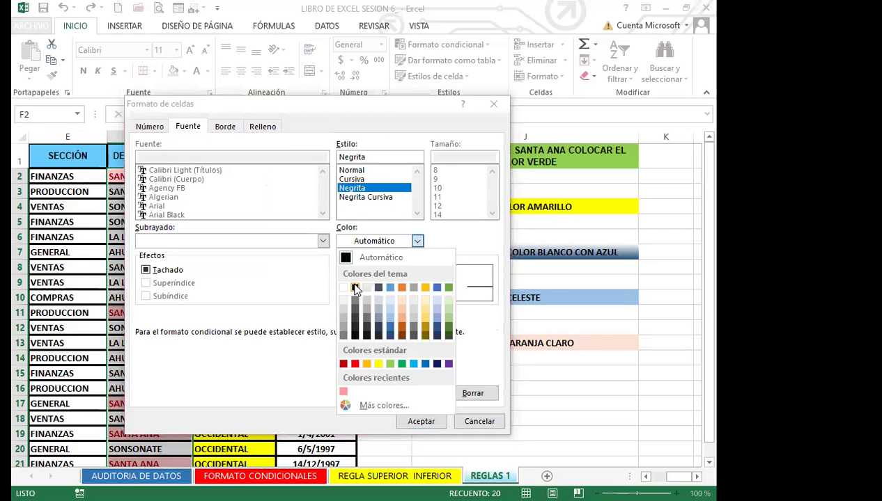
left_click(356, 288)
left_click(419, 422)
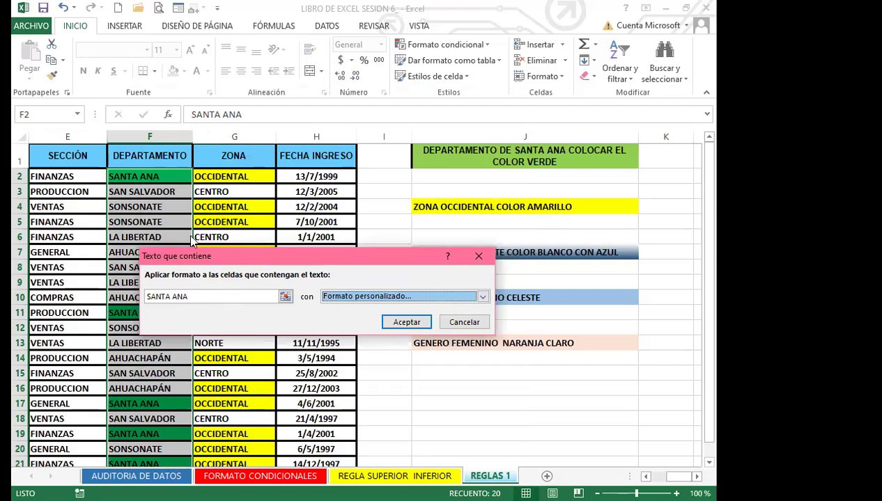
left_click(407, 324)
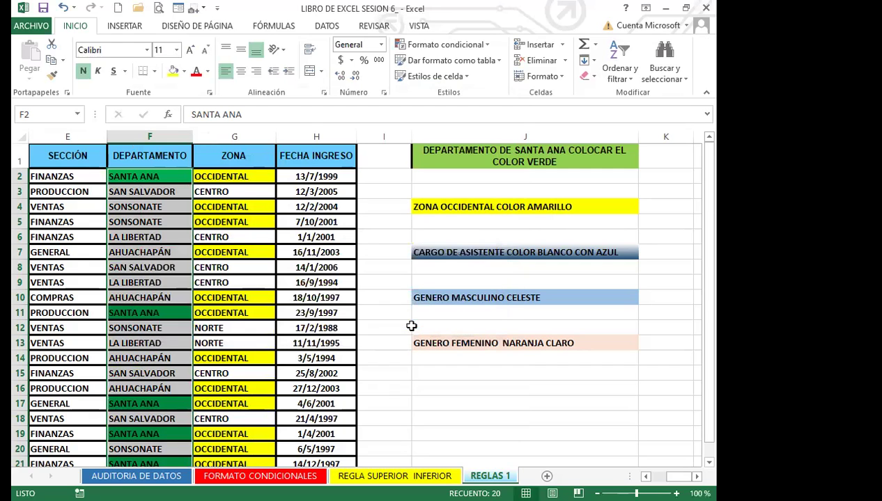
scroll(404, 342, "down", 2)
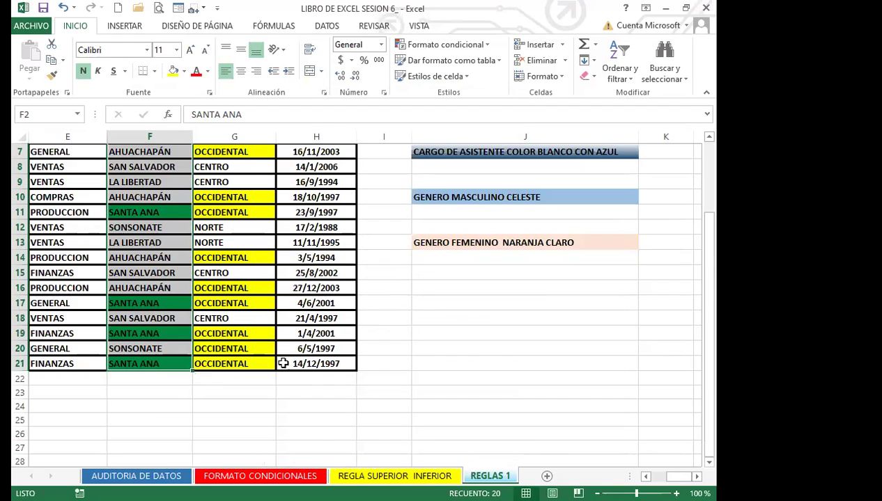
scroll(278, 348, "up", 2)
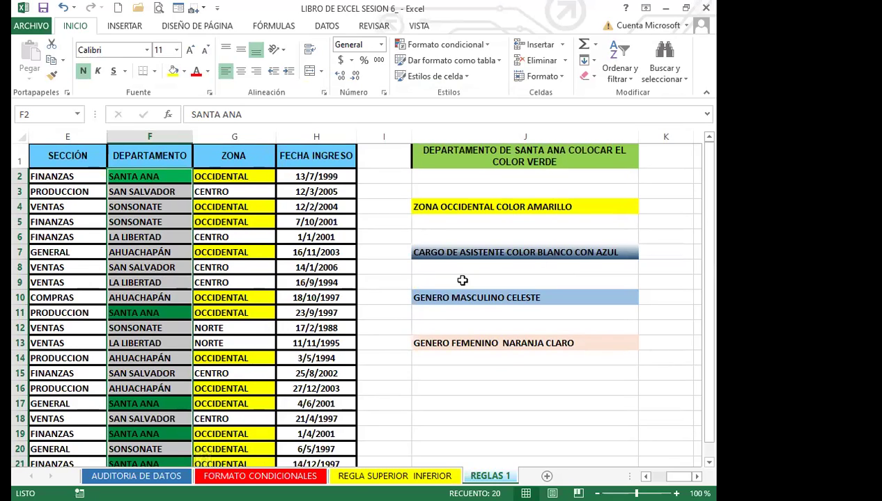
- Review the ASISTENTE color instruction in J7 and select the CARGO values in D2:D21
left_click_drag(508, 157, 512, 204)
left_click(493, 253)
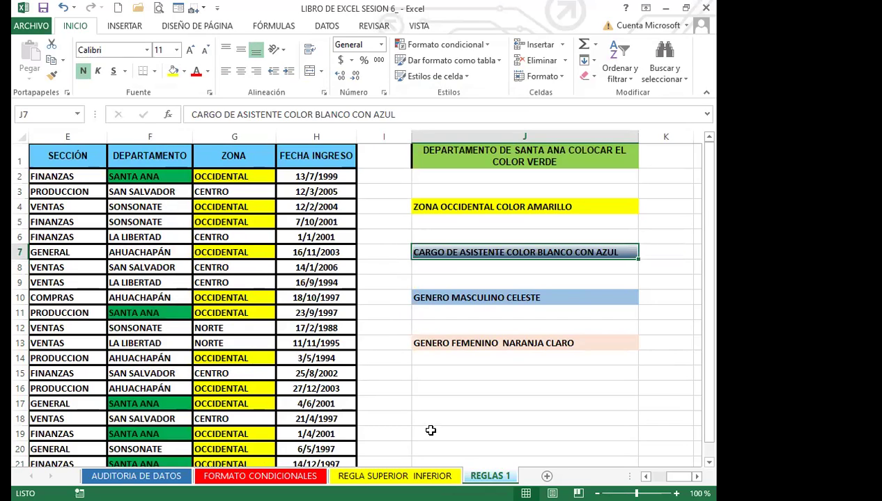
left_click(389, 402)
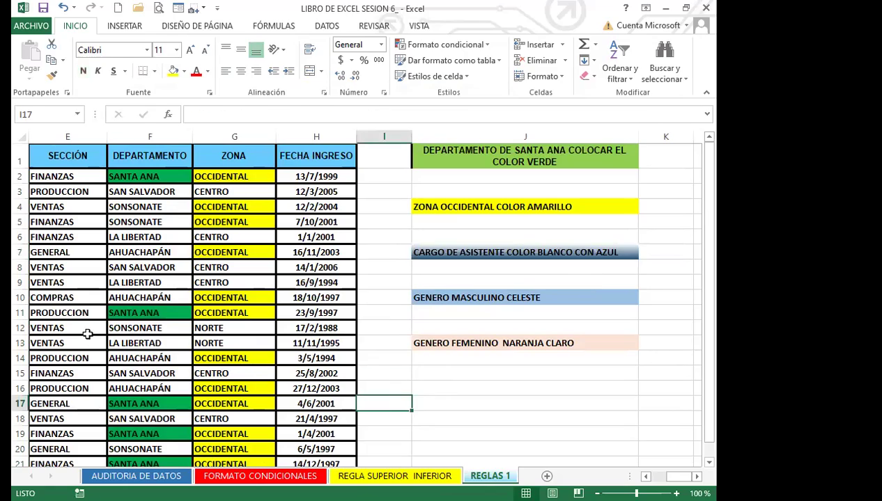
left_click(88, 331)
key("Left")
key("Left")
key("Left")
key("Left")
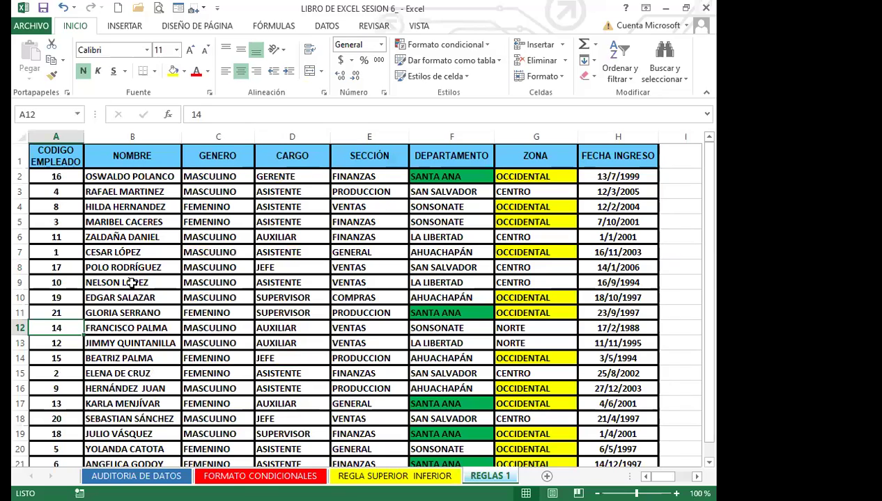
left_click_drag(305, 176, 308, 445)
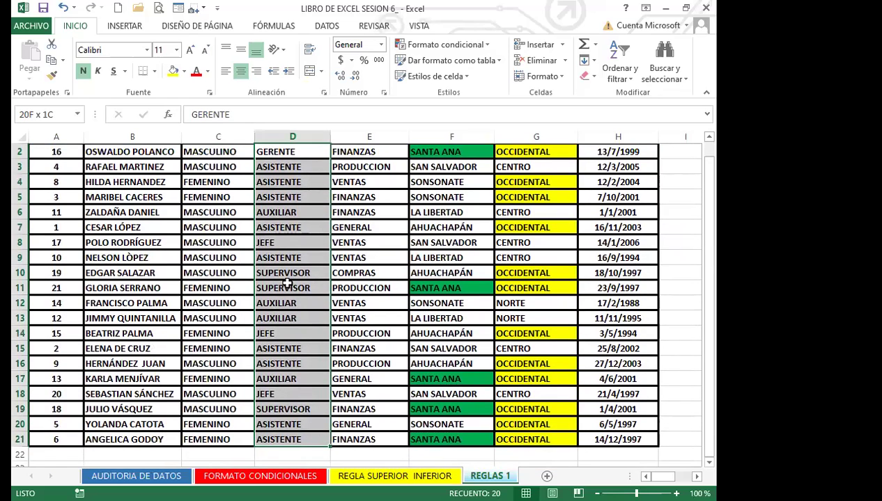
scroll(586, 230, "up", 1)
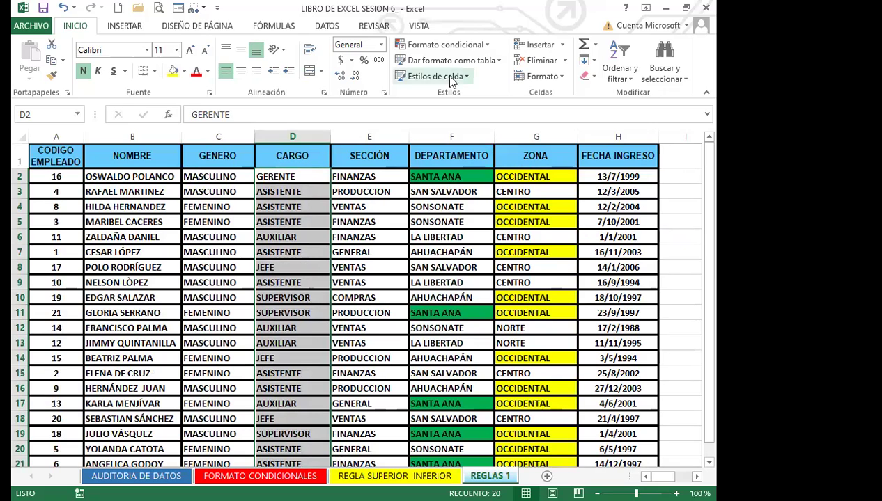
left_click(486, 44)
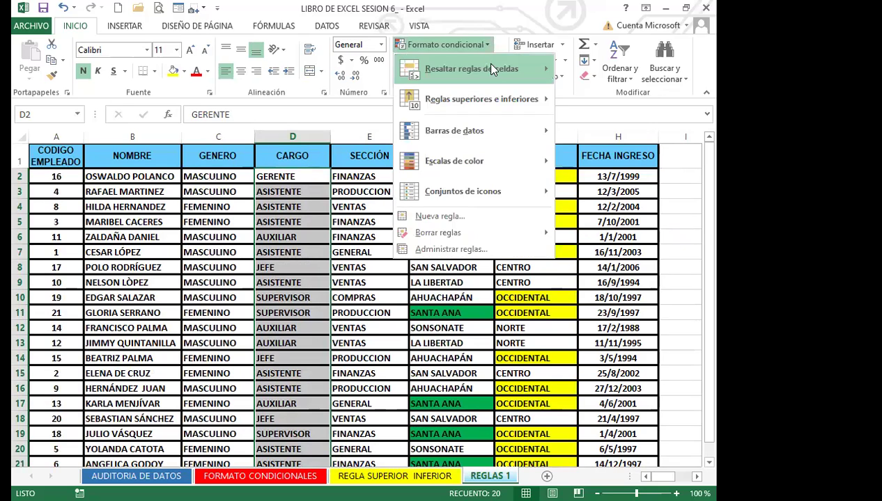
mouse_move(493, 71)
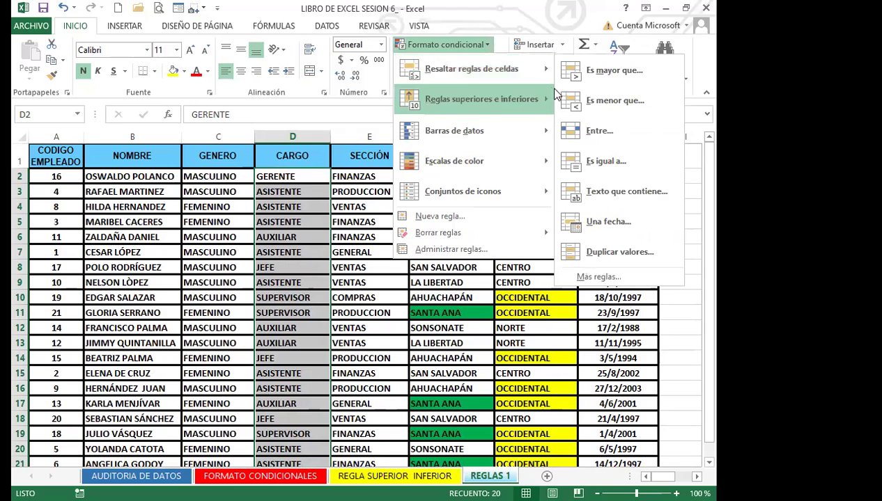
left_click(629, 195)
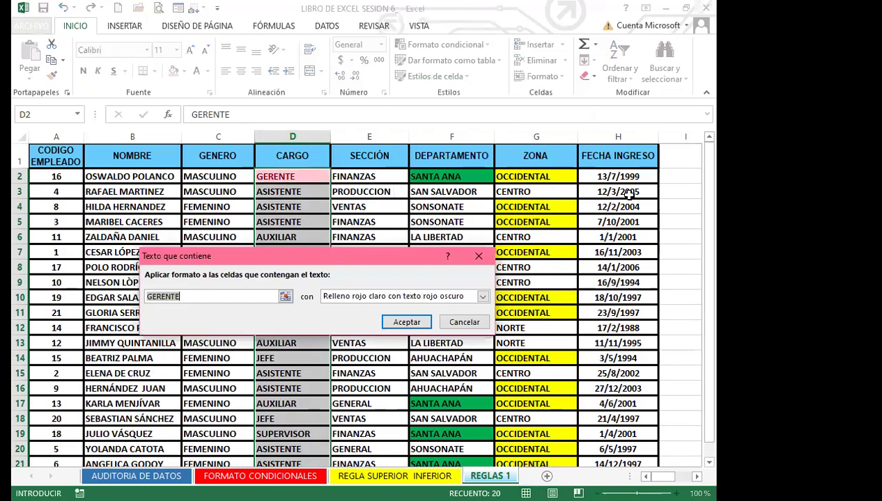
left_click(478, 259)
left_click(485, 44)
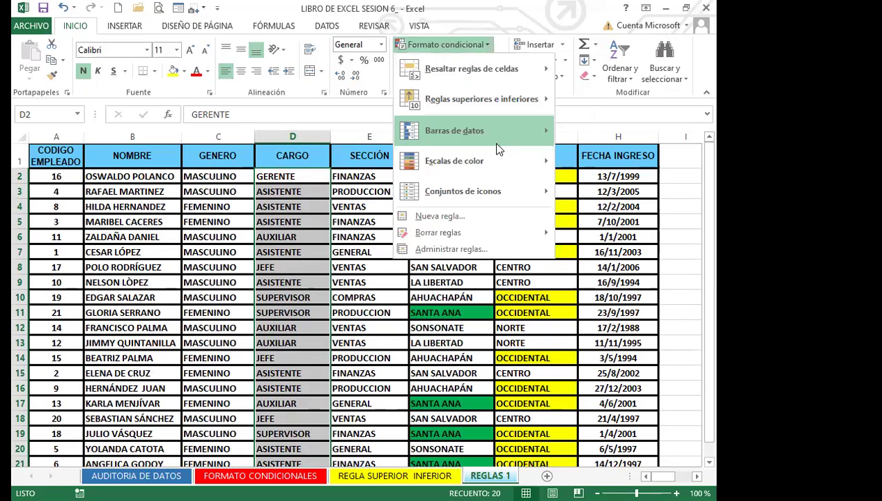
mouse_move(524, 73)
left_click(607, 162)
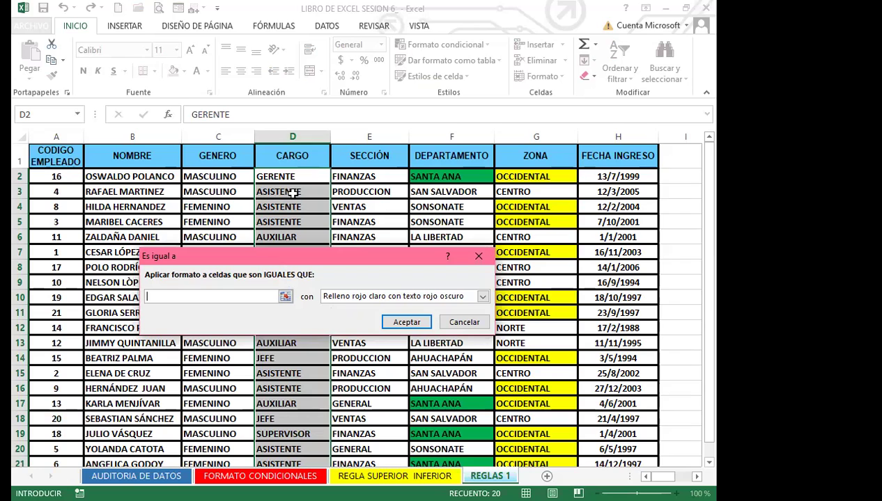
left_click(479, 259)
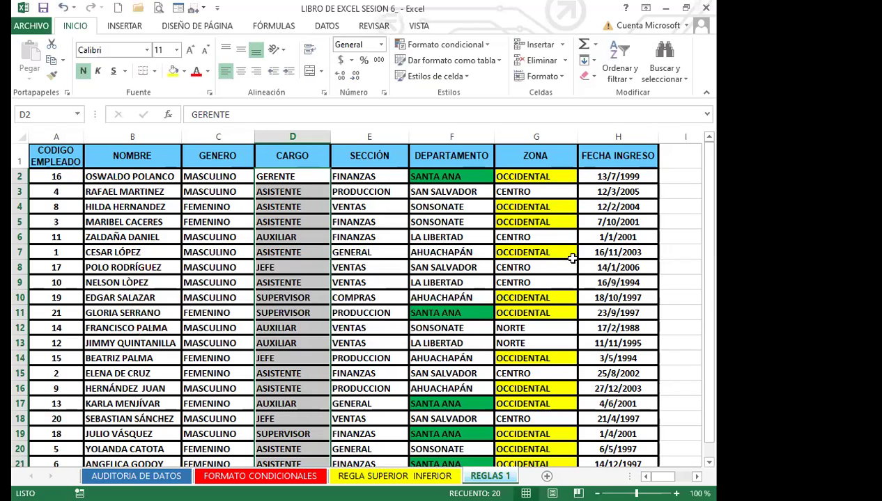
- Check the ASISTENTE color instruction in J7 again before formatting the CARGO column
left_click(597, 253)
scroll(596, 253, "right", 4)
left_click(598, 253)
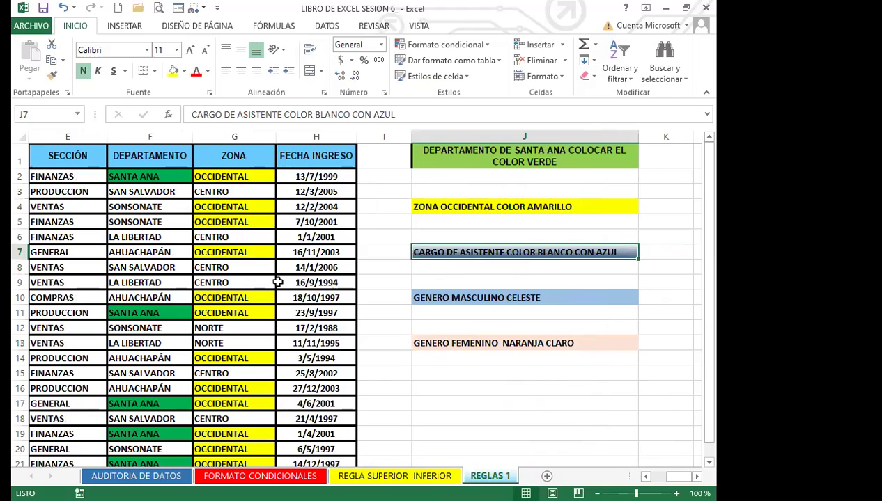
key("Left")
key("Left")
key("Left")
key("Left")
key("Left")
key("Left")
key("Left")
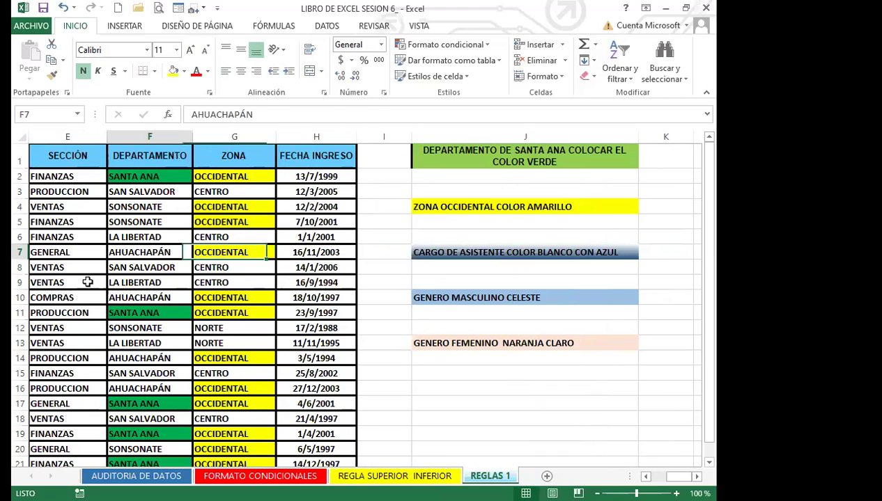
key("Left")
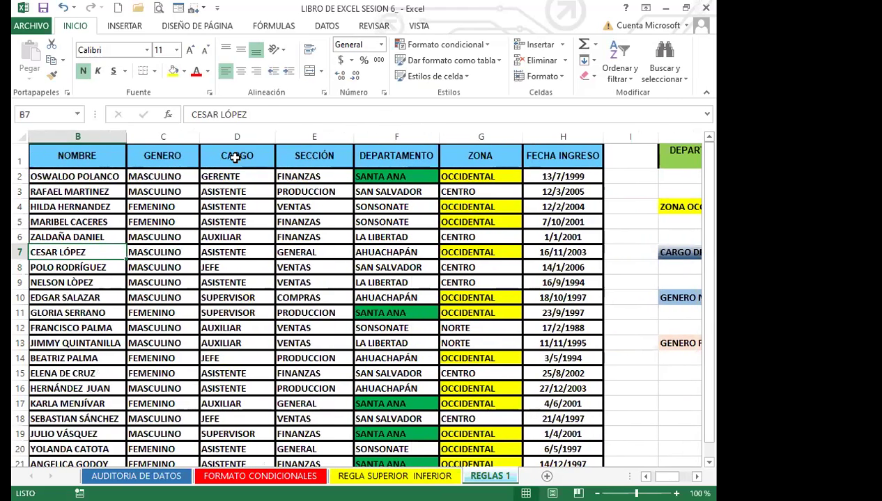
- Start an Es igual a highlight rule on the CARGO values in D2:D21, comparing them with cell D3
left_click(234, 158)
left_click_drag(250, 179, 239, 435)
left_click_drag(240, 435, 240, 436)
scroll(246, 236, "up", 1)
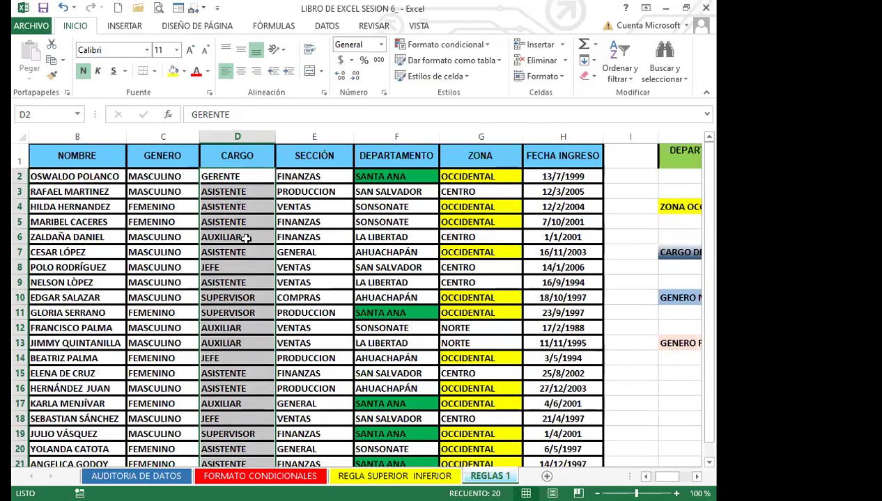
left_click(479, 45)
mouse_move(487, 70)
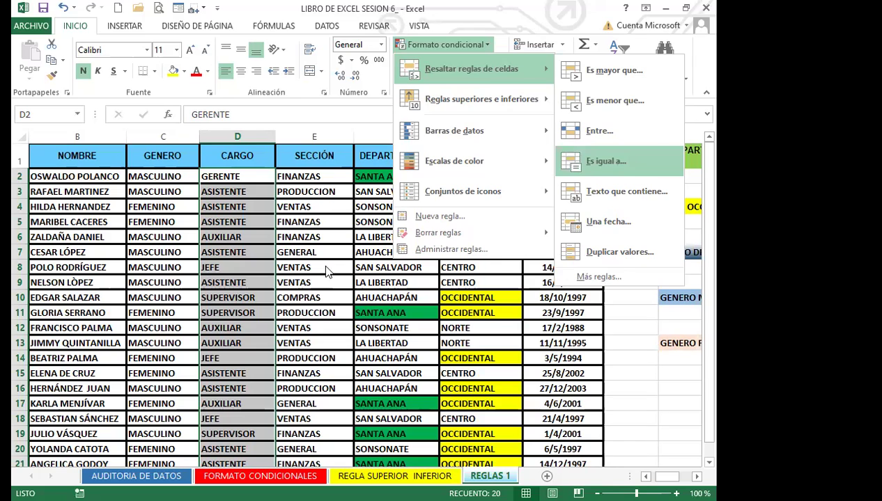
key("Return")
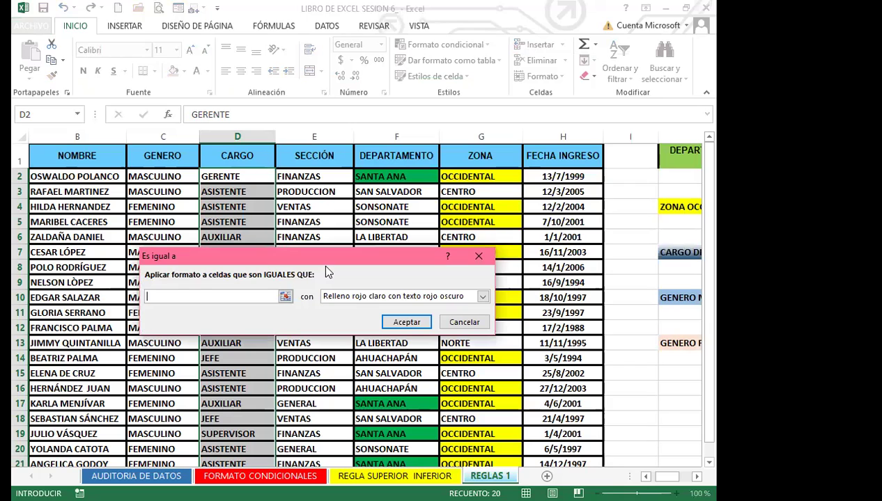
left_click(257, 190)
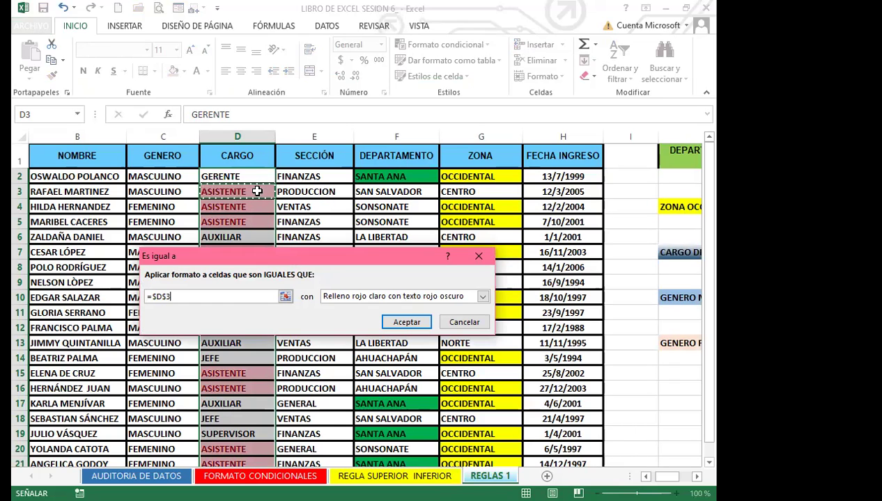
- Give the rule a custom two-color gradient fill, with white as Color 1 and dark blue-gray as Color 2
left_click(482, 297)
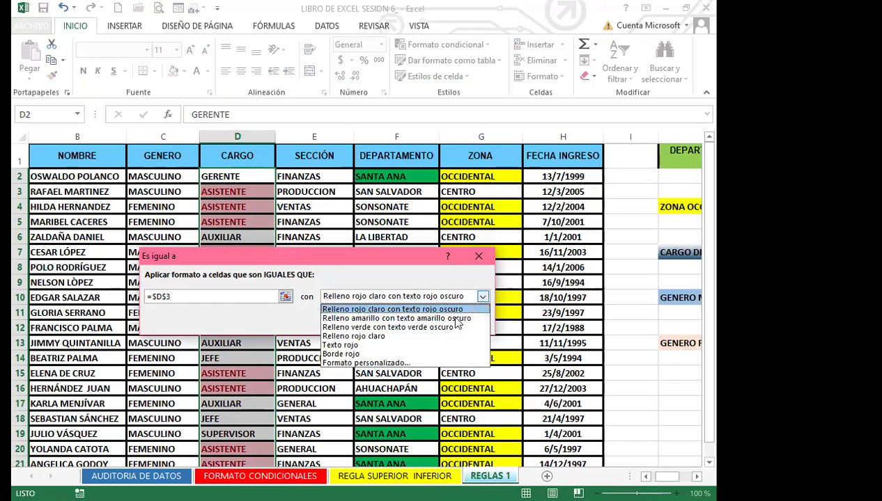
left_click(385, 365)
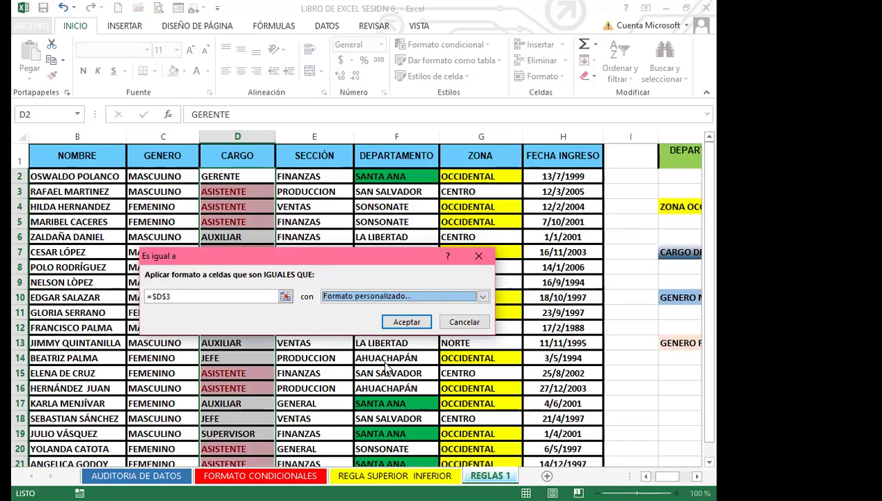
left_click(258, 128)
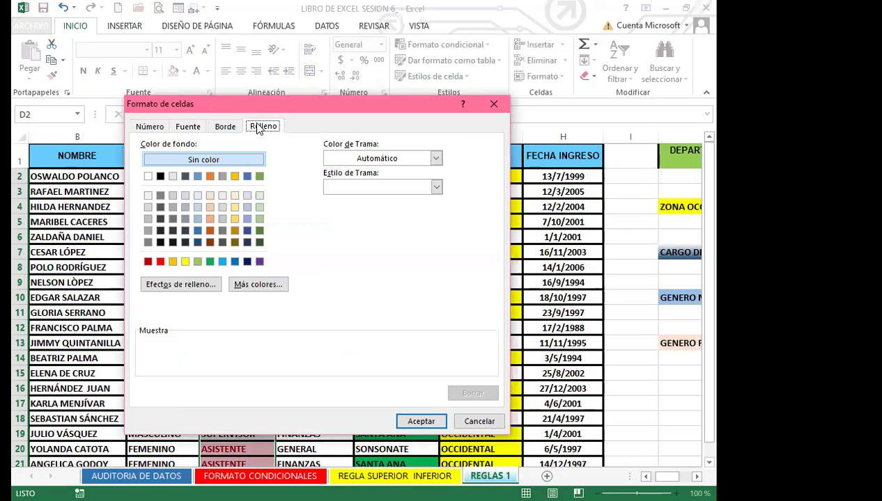
left_click(198, 286)
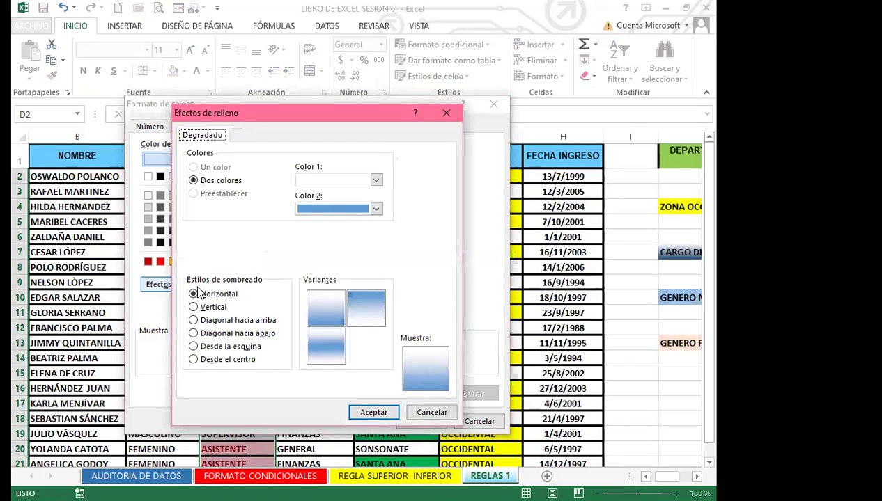
left_click(350, 182)
left_click(350, 181)
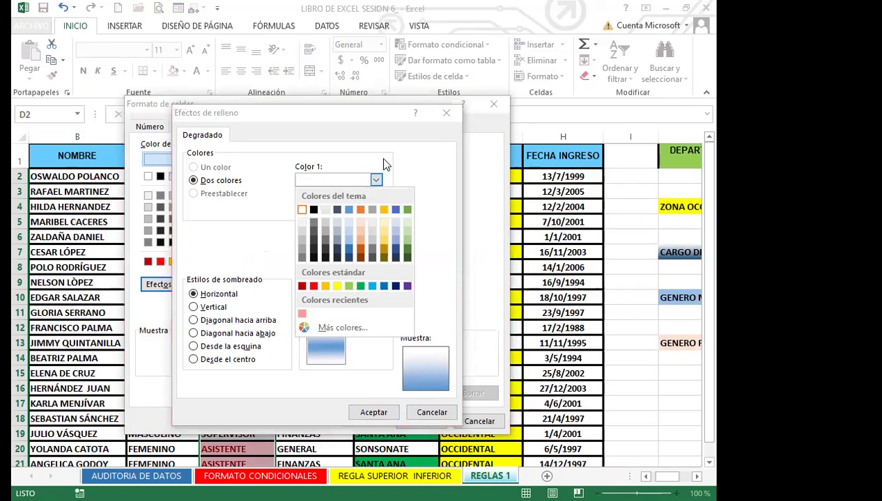
left_click(376, 179)
left_click(376, 206)
left_click(377, 207)
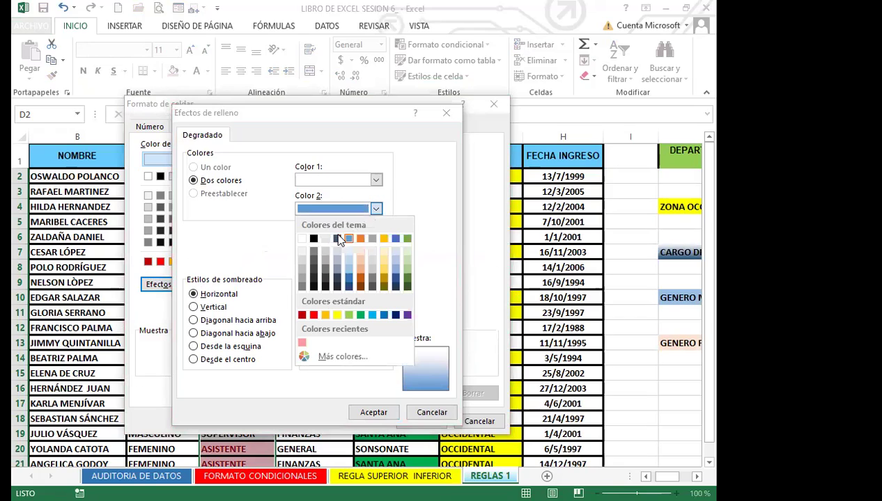
left_click(339, 239)
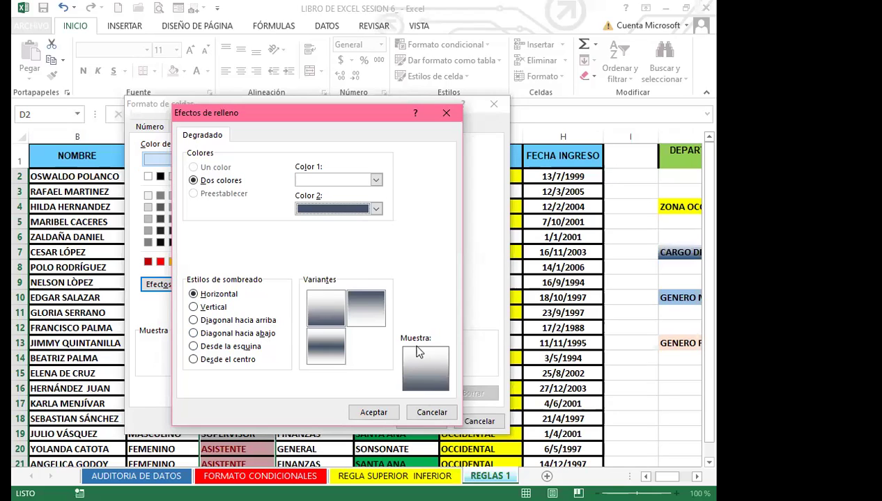
- Compare the horizontal gradient variants, keep the one fading from white down to blue-gray, and apply the rule to the CARGO column
left_click(363, 311)
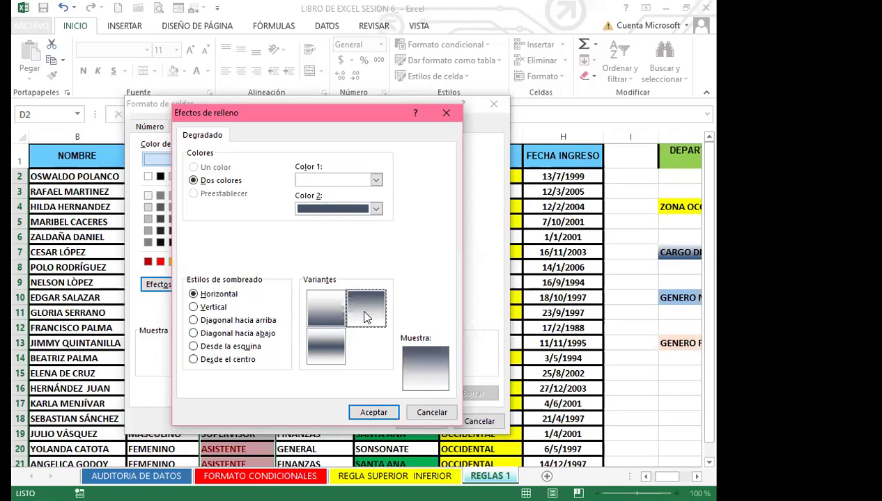
left_click(333, 310)
left_click(334, 350)
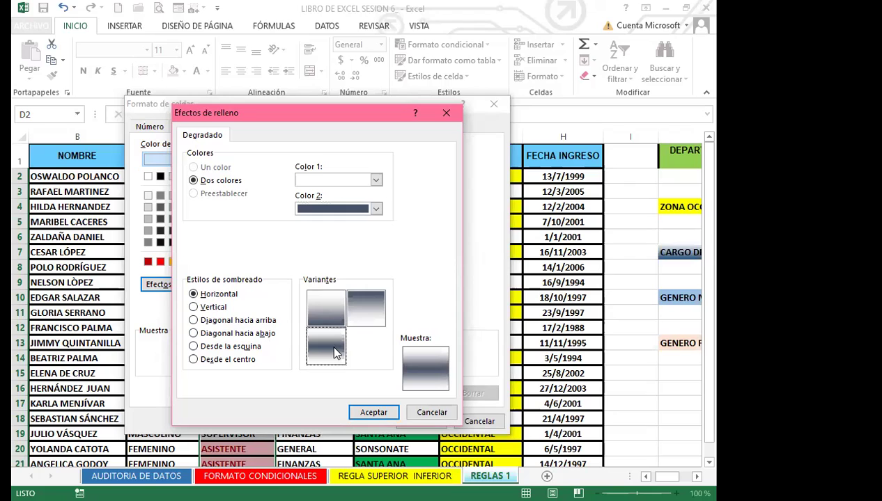
left_click(325, 317)
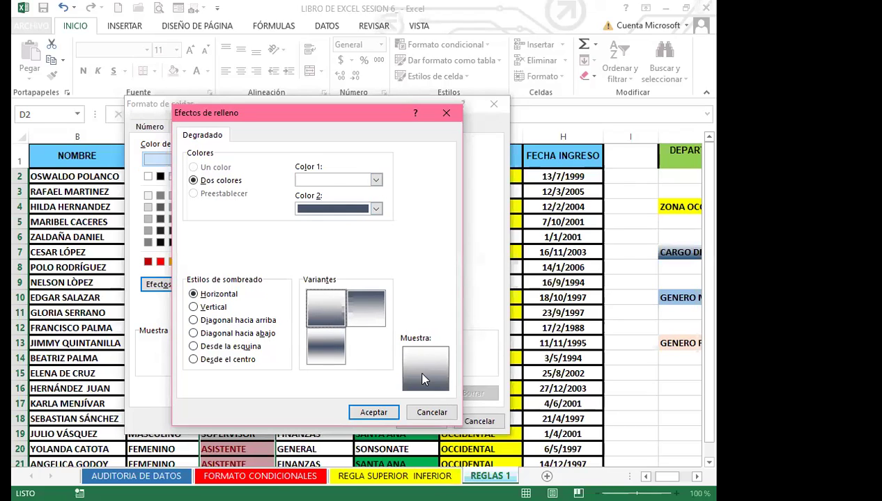
left_click(366, 412)
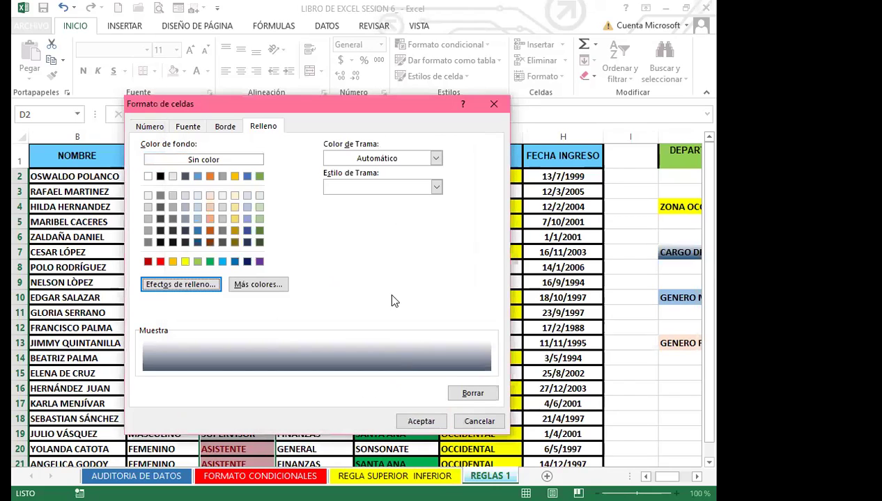
left_click(415, 421)
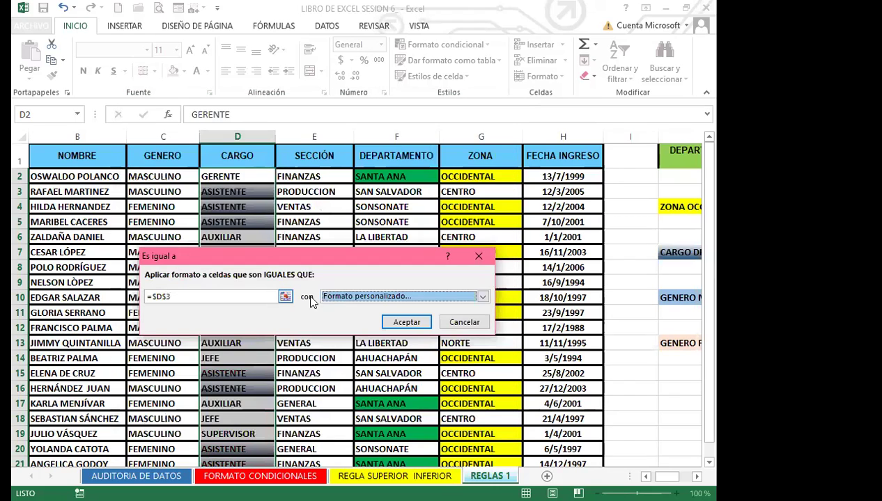
left_click(395, 321)
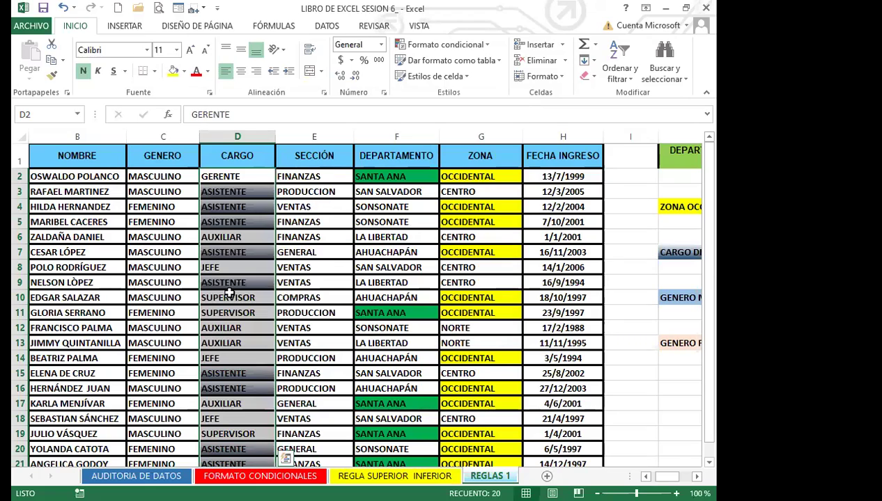
left_click(237, 326)
scroll(241, 327, "down", 3)
scroll(241, 328, "up", 3)
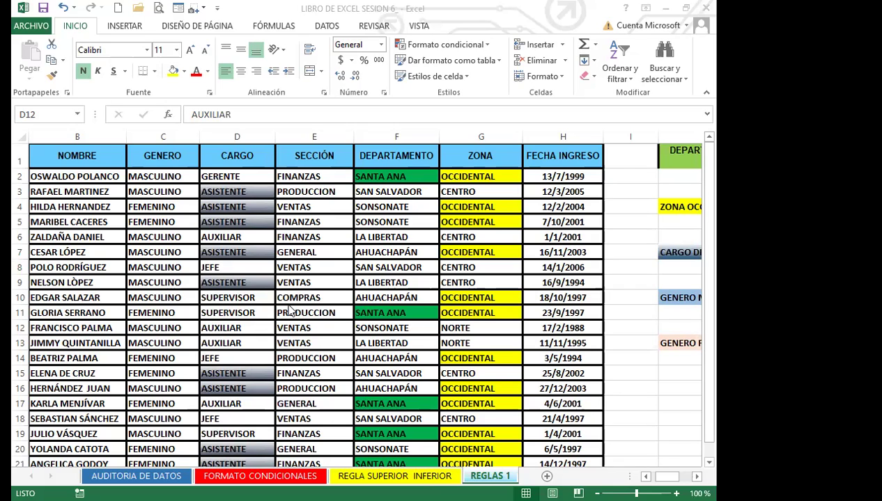
left_click_drag(298, 178, 351, 390)
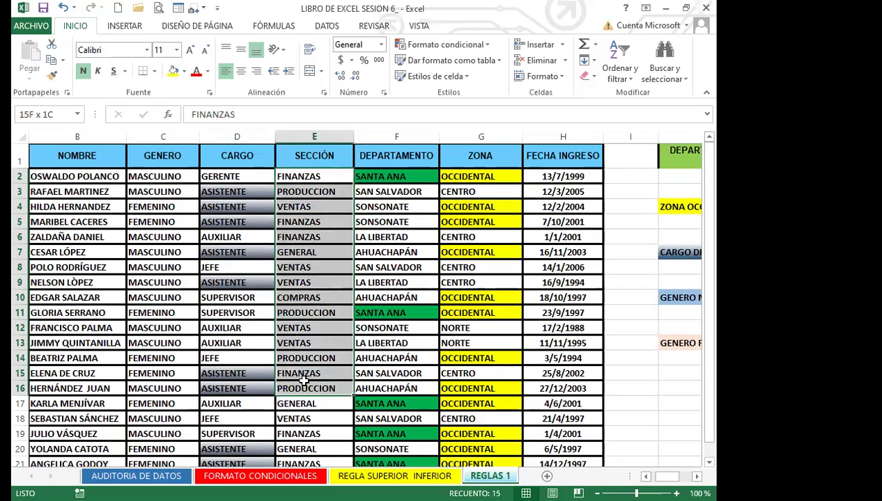
left_click(489, 47)
mouse_move(509, 66)
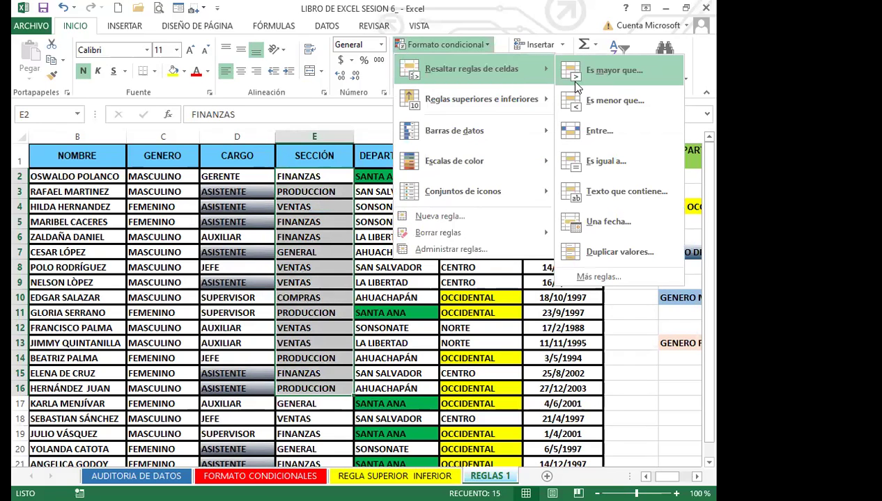
left_click(575, 82)
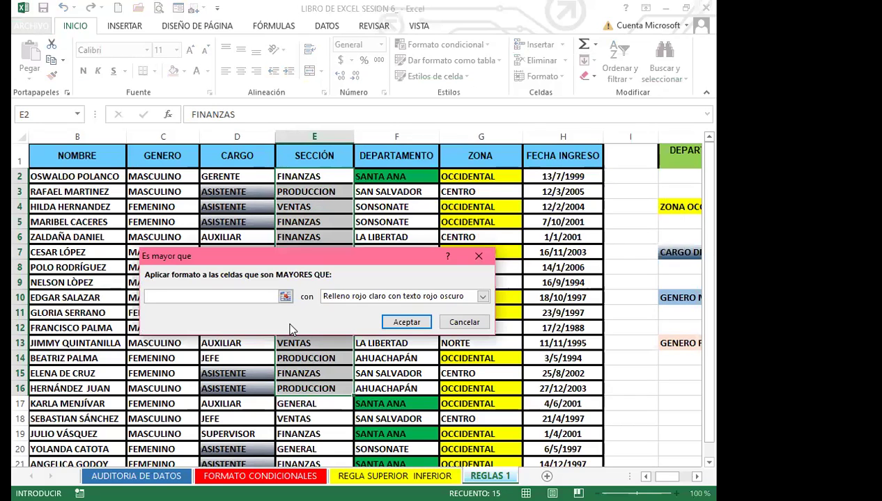
left_click(480, 298)
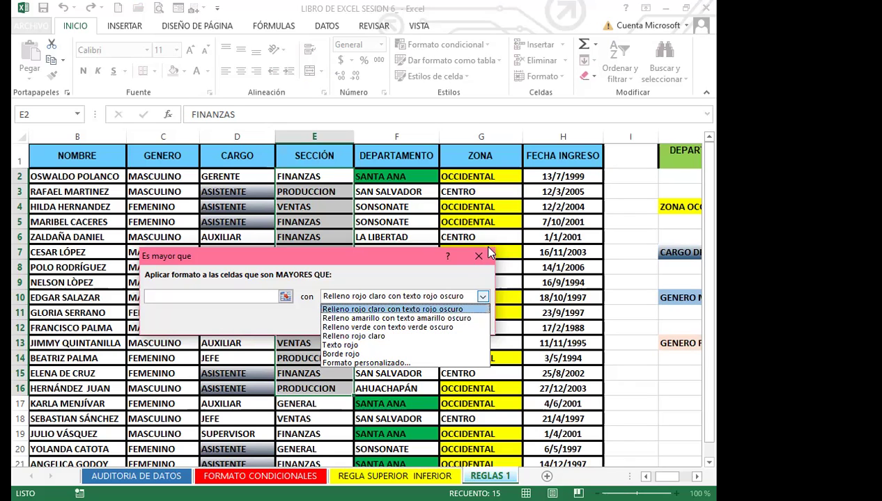
left_click(477, 260)
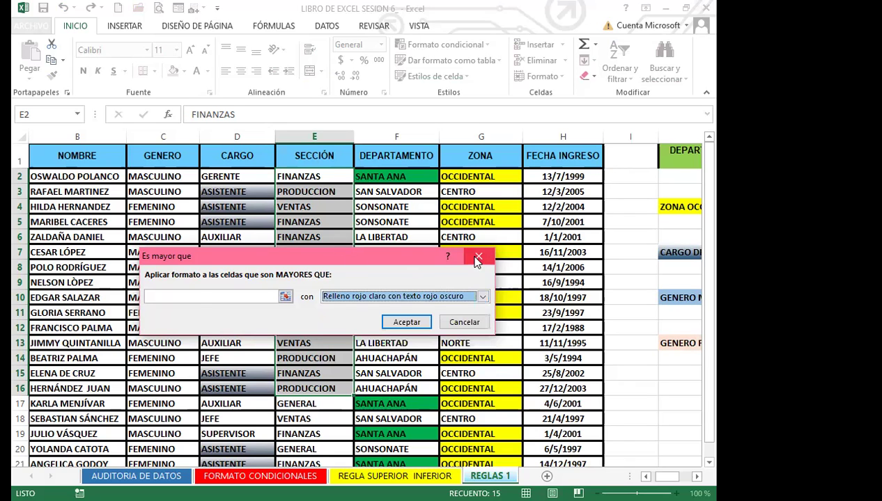
left_click(477, 259)
left_click(301, 235)
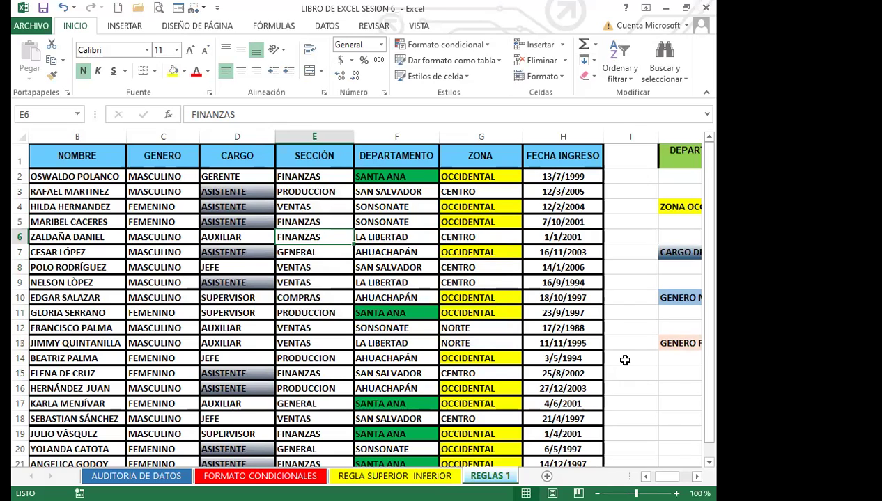
left_click(625, 360)
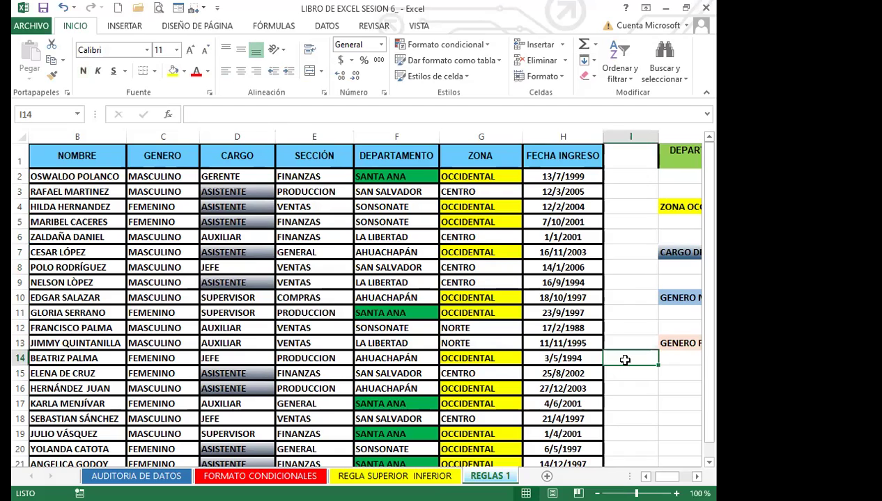
- Try copying the format of J7 onto D11:D12 with the format painter, and undo it
left_click(677, 252)
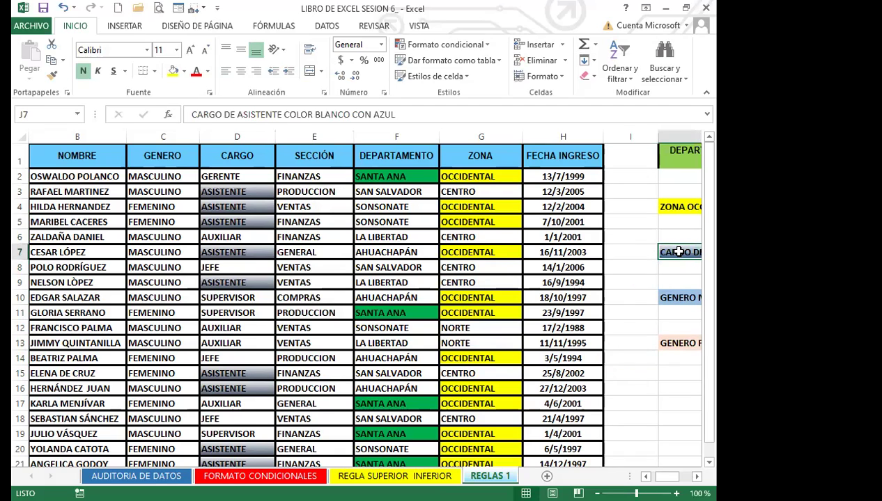
left_click(52, 75)
mouse_move(224, 314)
left_mouse_down()
mouse_move(237, 328)
mouse_move(258, 329)
left_mouse_up()
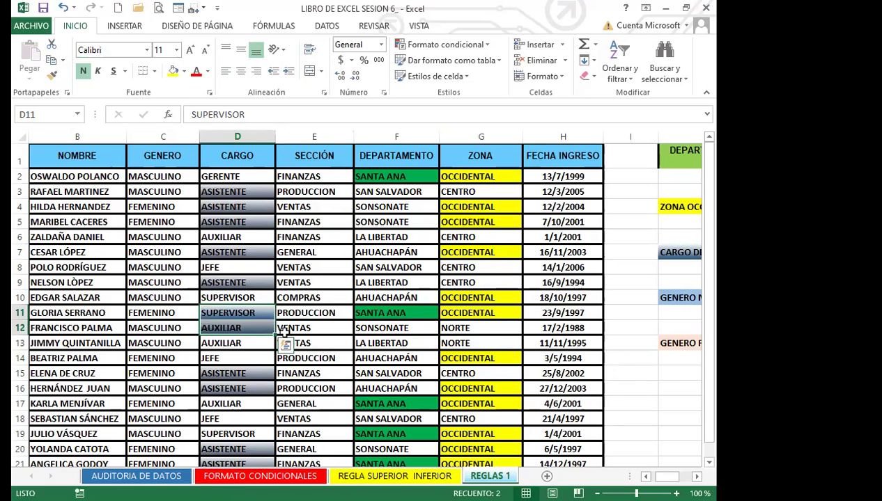
key("ctrl+q")
key("Escape")
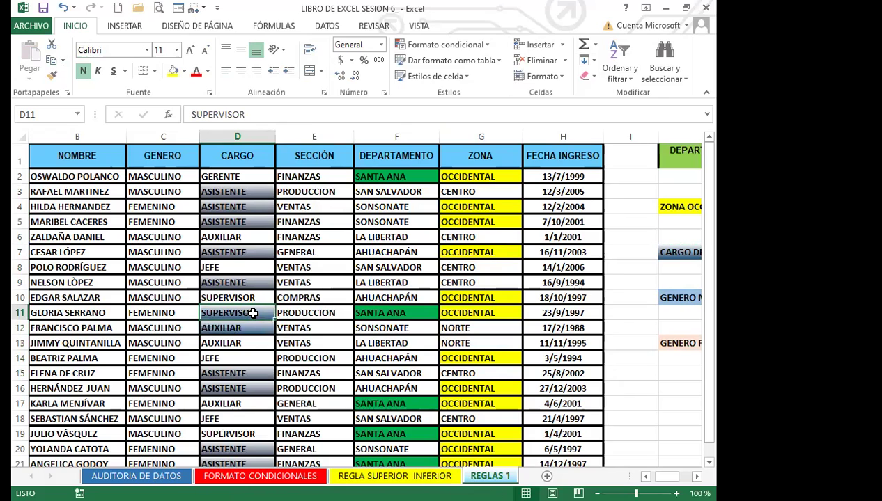
key("ctrl+z")
left_click(254, 310)
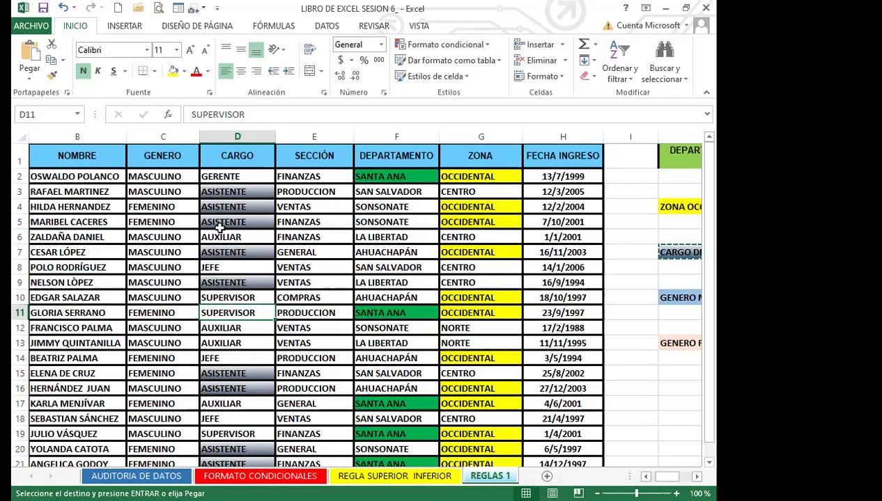
left_click(238, 194)
left_click_drag(249, 204, 250, 224)
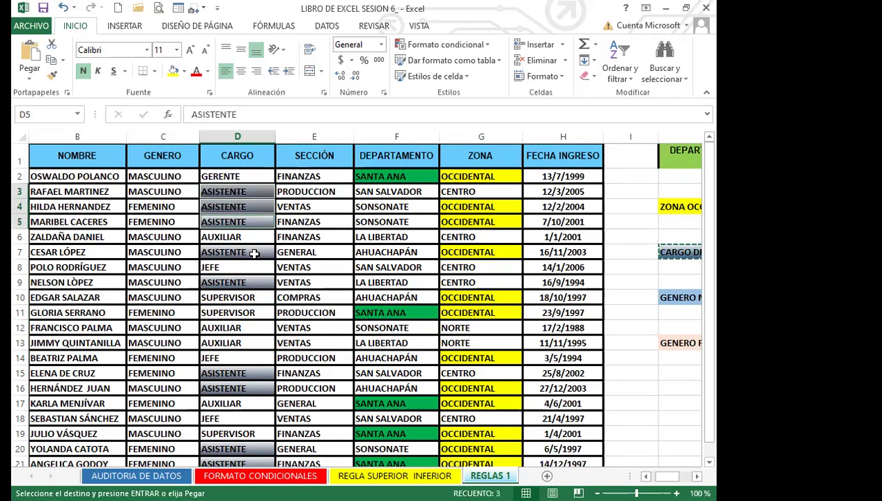
left_click(252, 252, "ctrl")
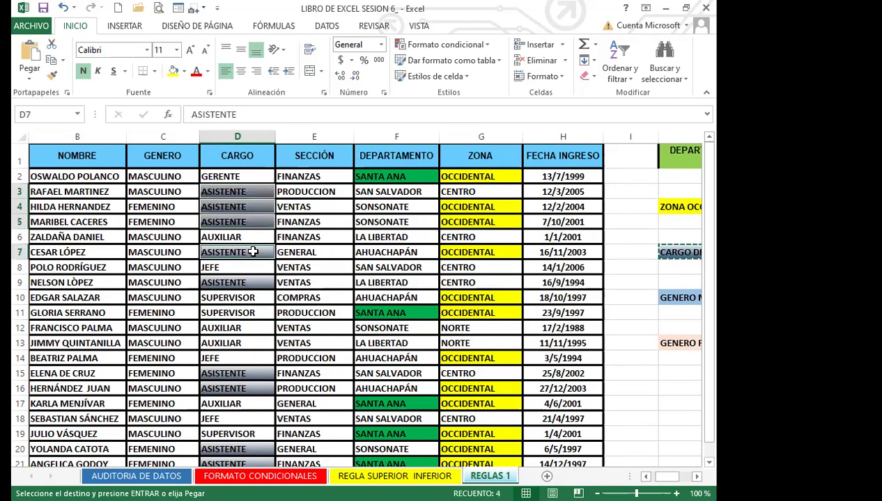
left_click(54, 76)
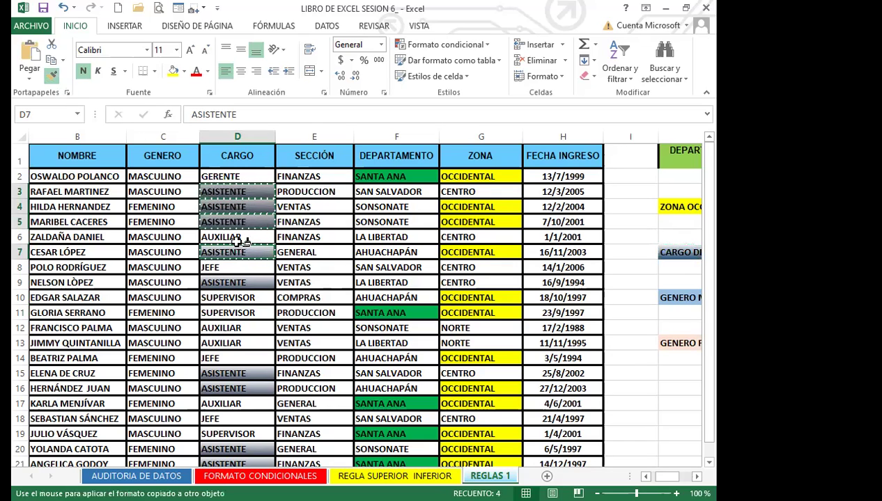
key("Escape")
- Copy the format of the CARGO instruction in J7 onto cell D3 with the format painter
left_click(674, 252)
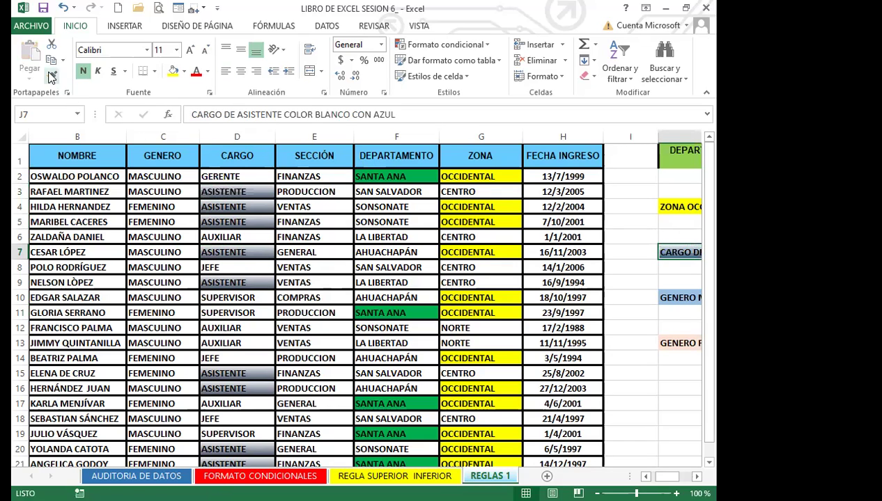
left_click(54, 76)
left_click_drag(237, 189, 237, 188)
left_click(243, 237)
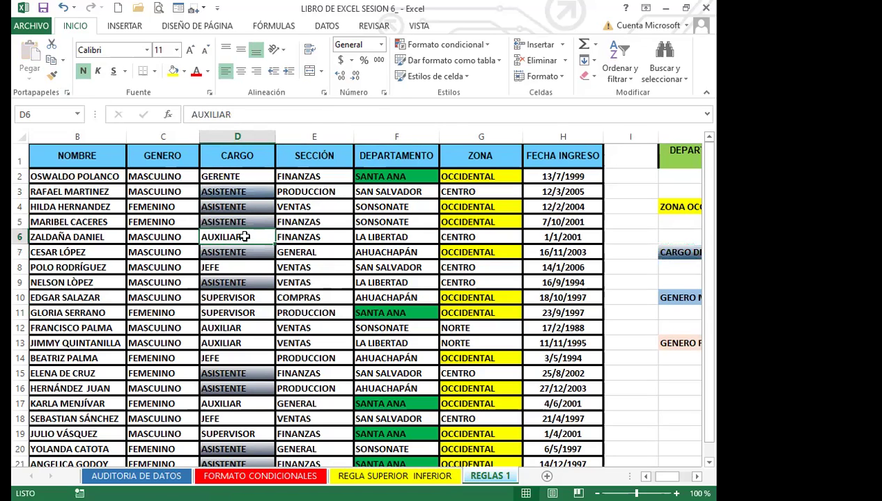
left_click(256, 206)
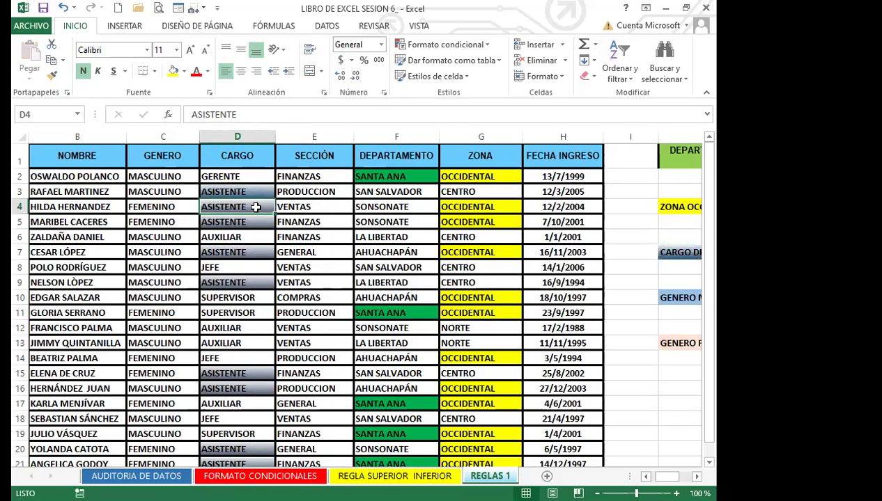
left_click(490, 50)
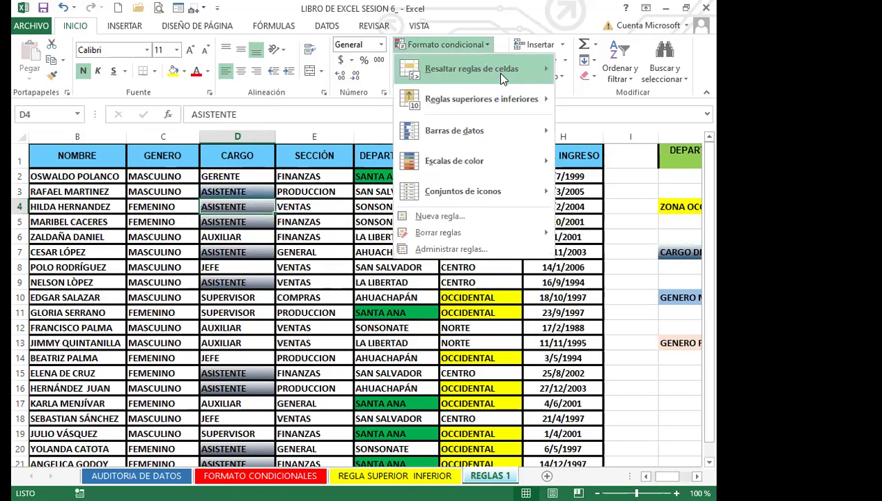
mouse_move(519, 73)
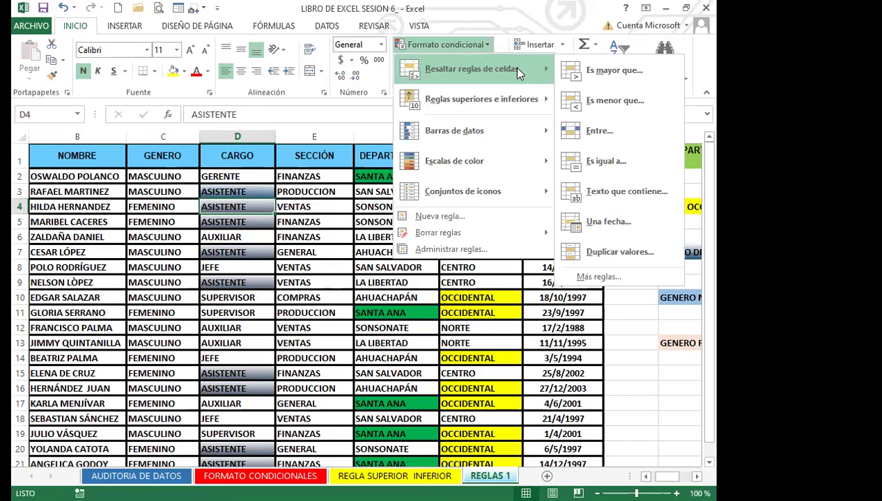
left_click(508, 14)
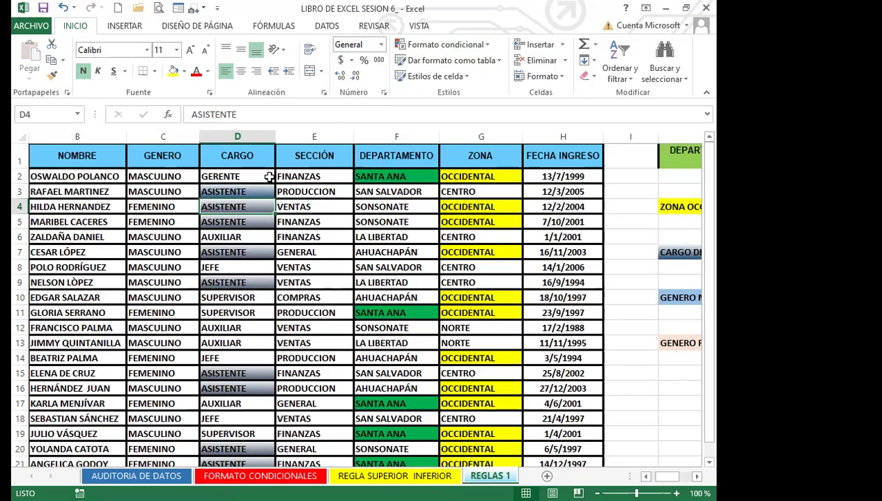
left_click(607, 343)
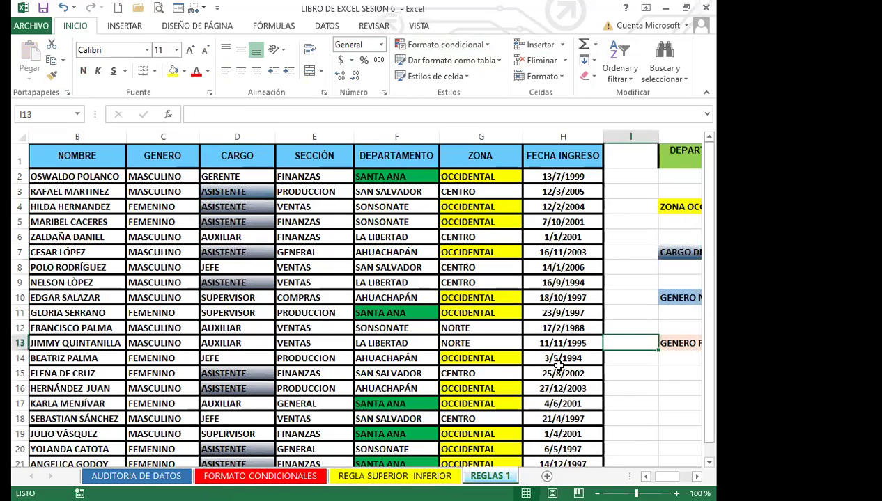
type("0000")
key("BackSpace")
key("Escape")
- Review the color instructions in column J, including those for GENERO, and return to the start of the employee table
left_click(613, 321)
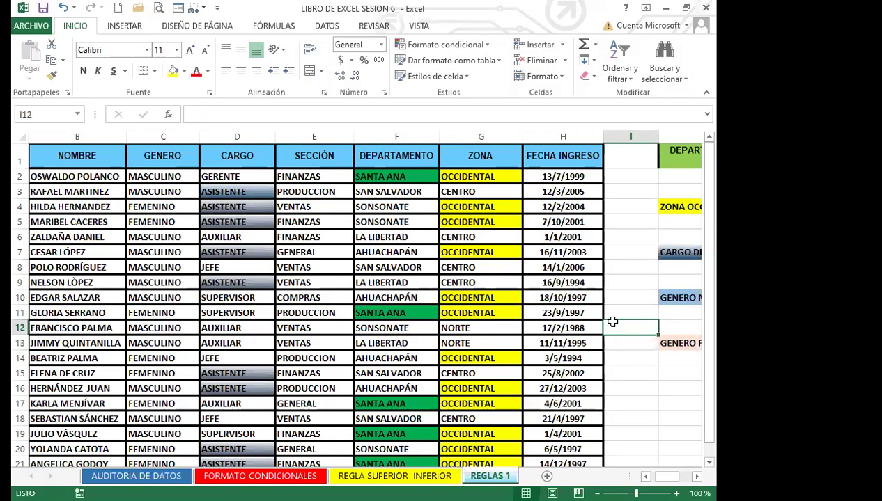
key("Right")
key("Right")
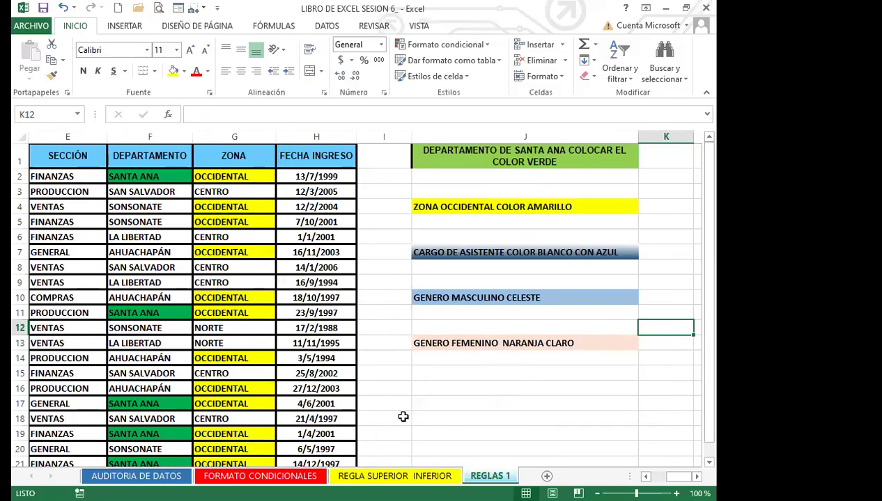
left_click(455, 369)
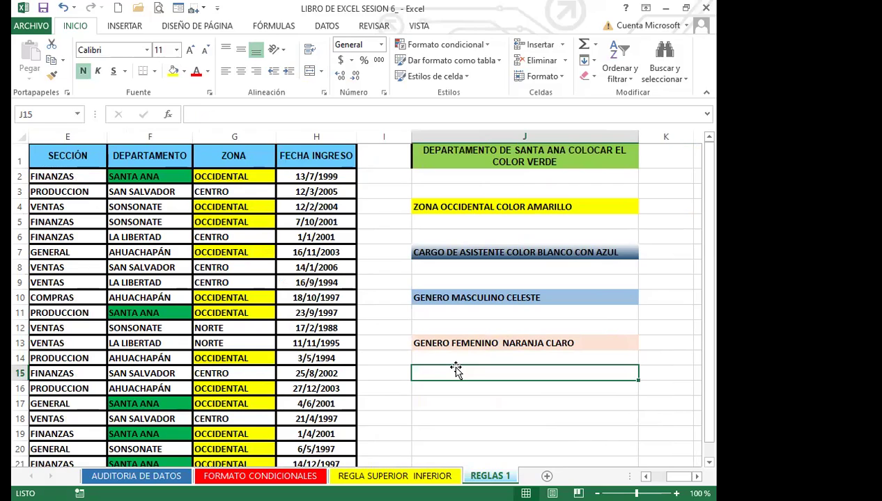
left_click(386, 327)
key("Left")
key("Left")
key("Left")
key("Left")
key("Left")
key("Left")
key("Left")
key("Left")
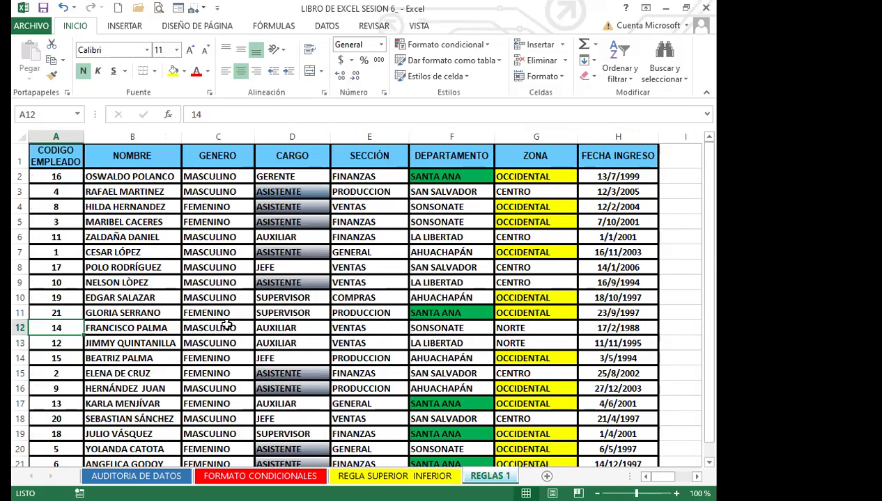
- Start a Texto que contiene highlight rule for MASCULINO on the GENERO values in C2:C21
left_click(235, 177)
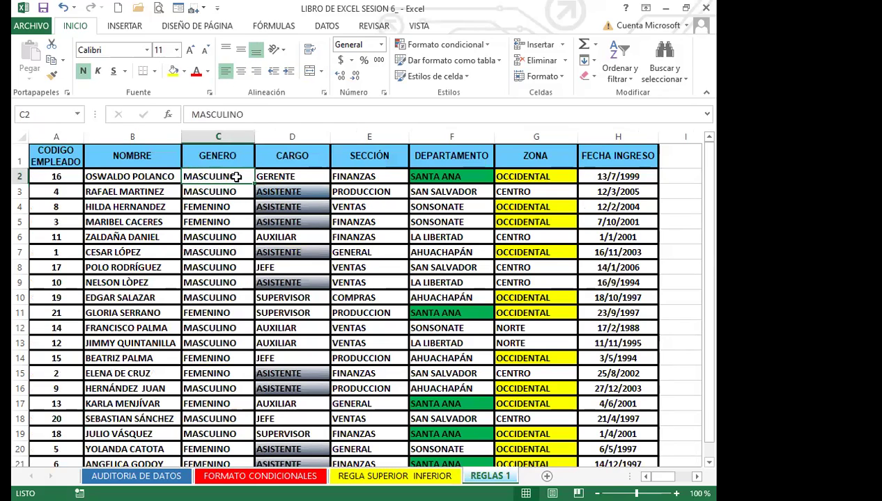
left_click_drag(217, 172, 216, 440)
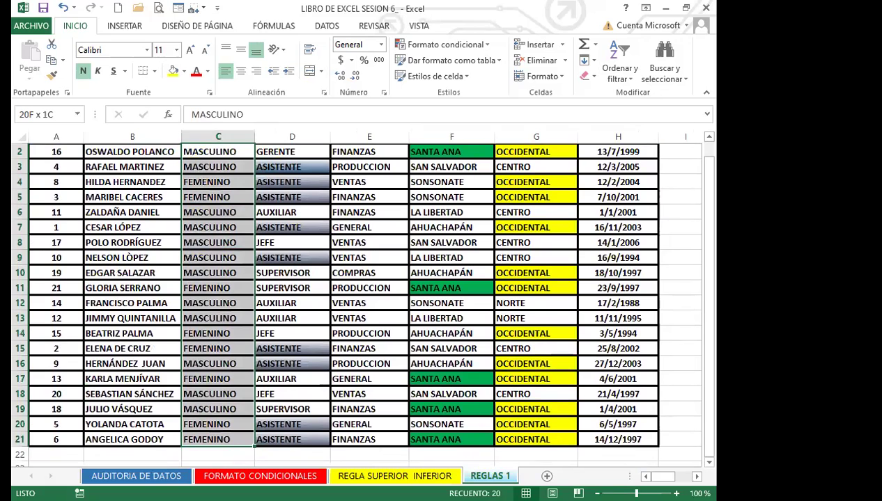
scroll(198, 340, "up", 1)
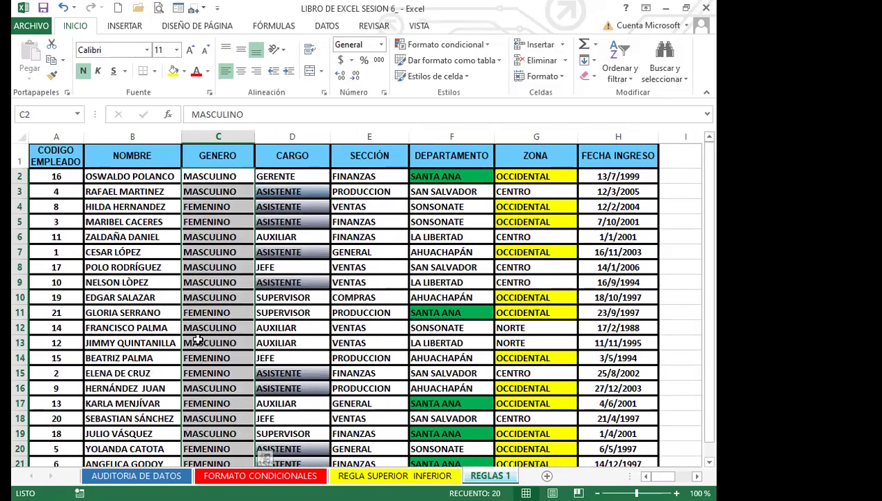
left_click(488, 46)
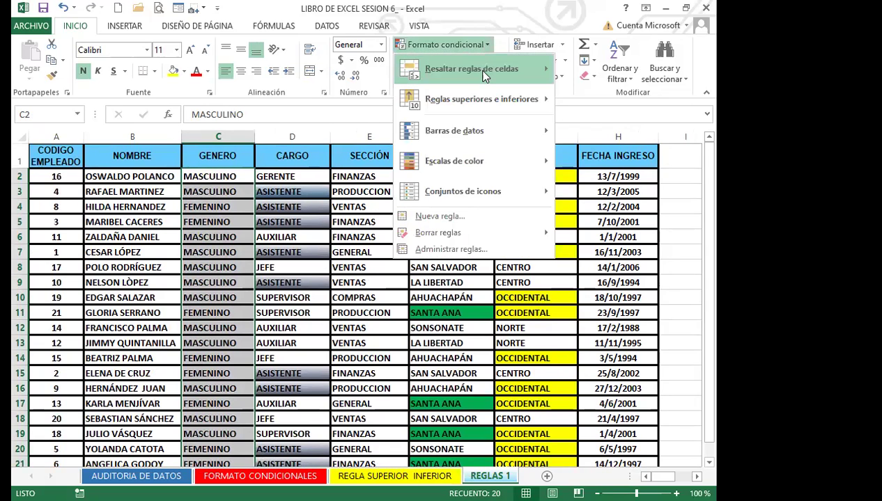
mouse_move(485, 75)
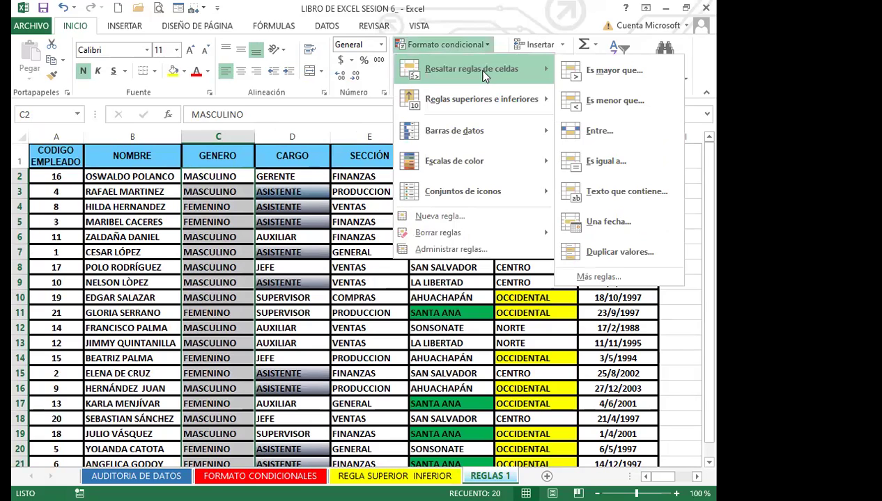
left_click(632, 198)
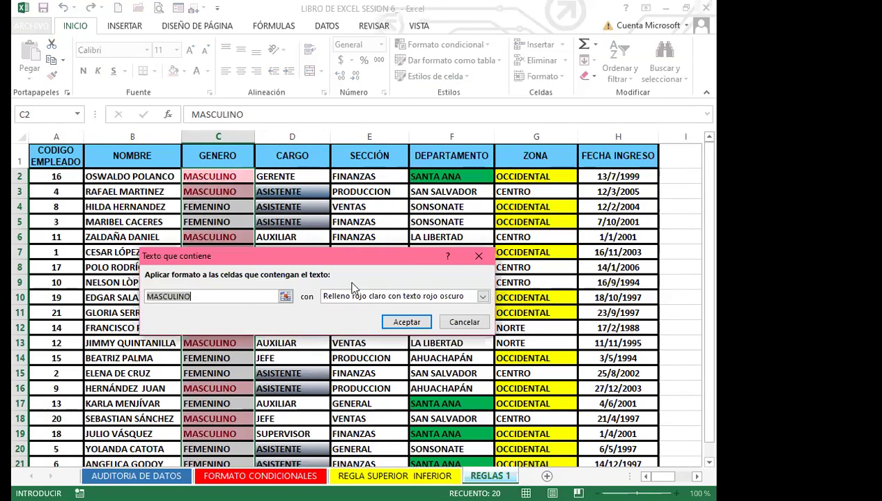
left_click(223, 299)
- Give the MASCULINO rule a custom format with a standard light blue fill and bold black font, and apply it
left_click(482, 297)
left_click(388, 363)
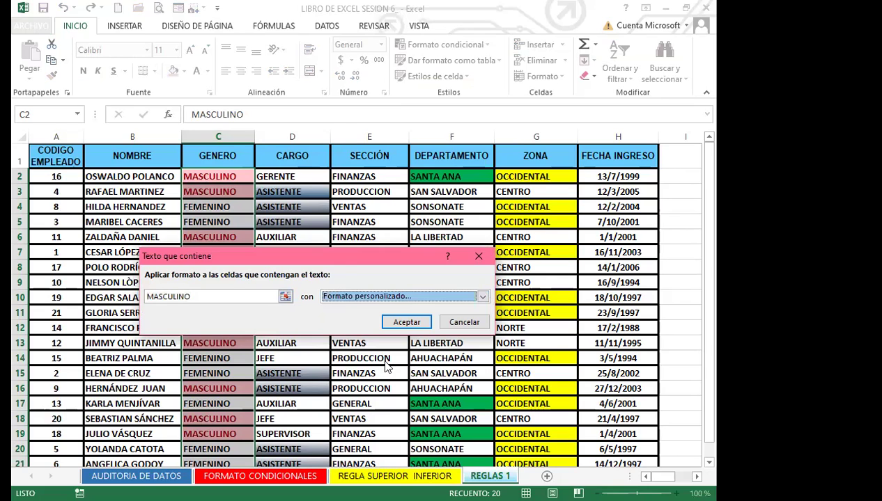
left_click(222, 261)
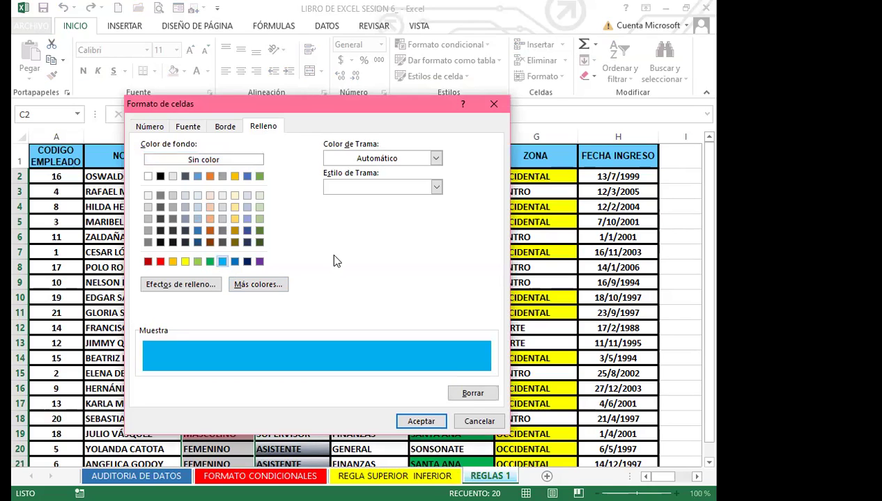
left_click(186, 127)
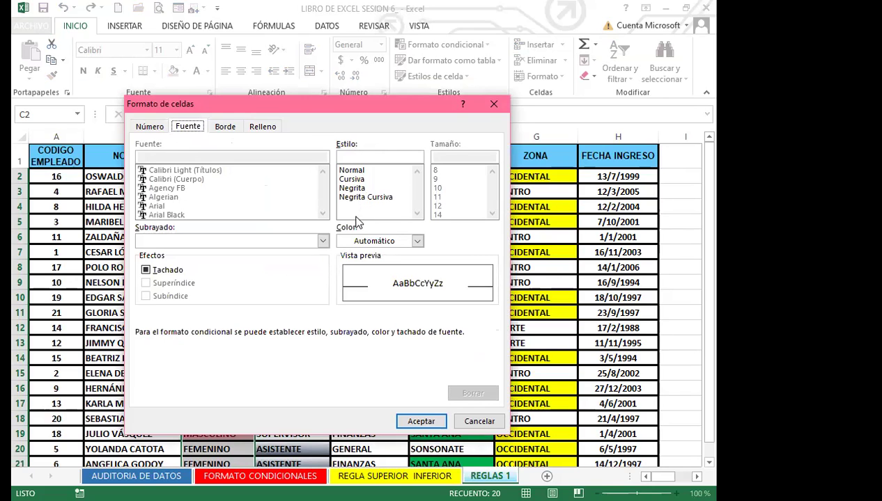
left_click(353, 189)
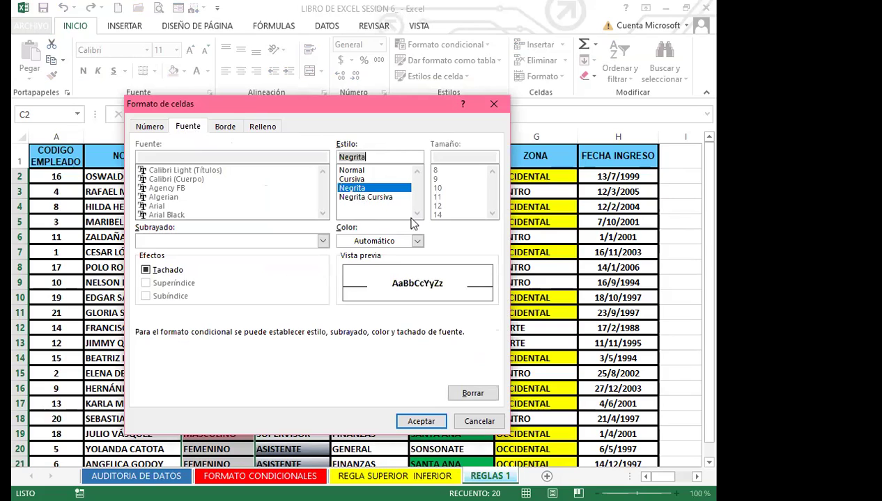
left_click(418, 241)
left_click(418, 241)
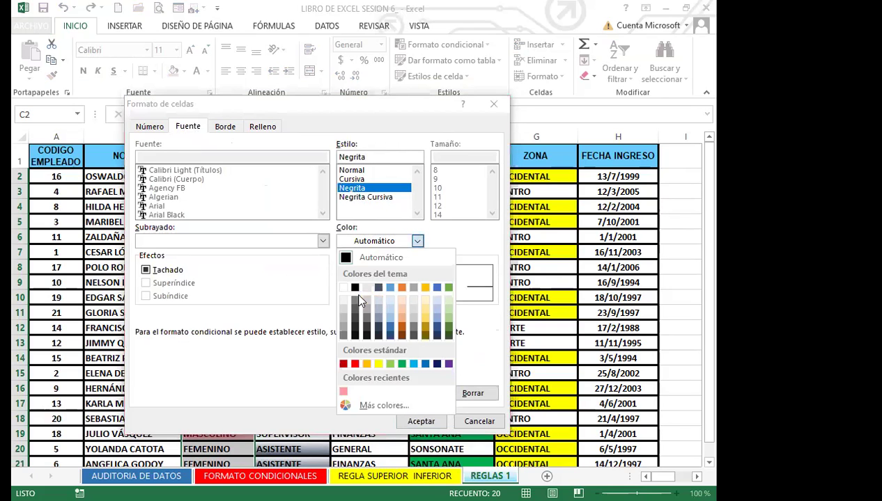
left_click(353, 289)
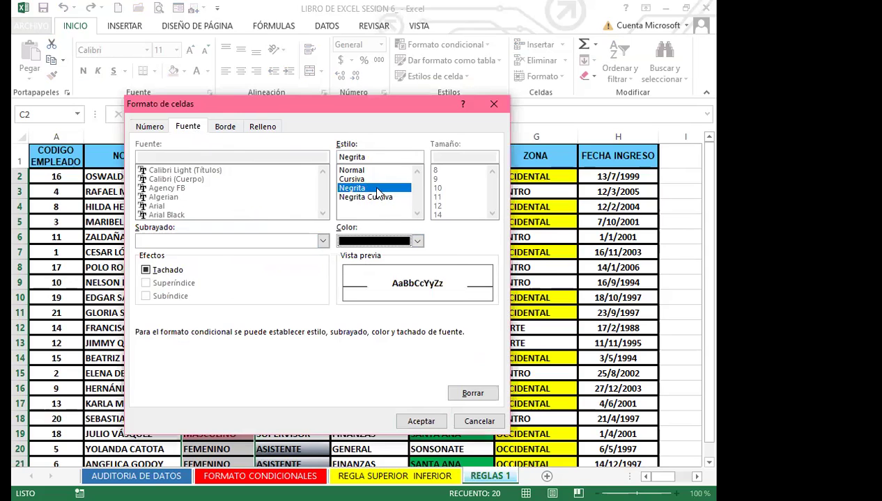
left_click(419, 421)
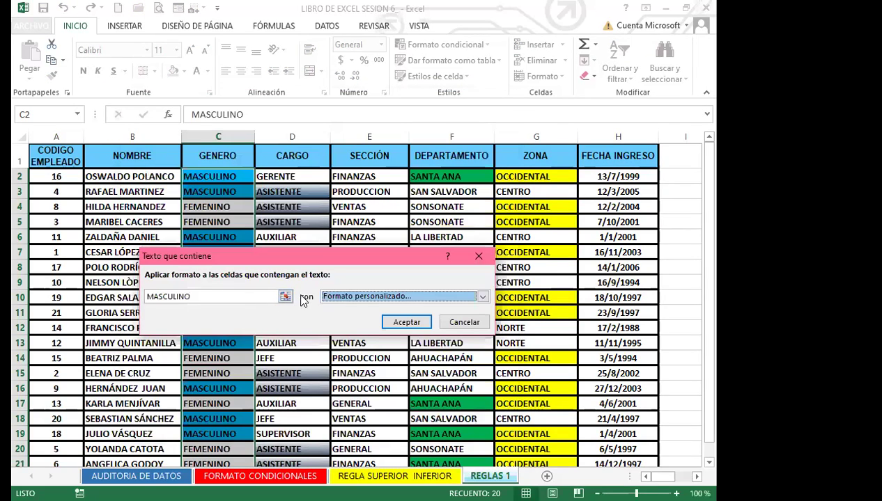
left_click(408, 330)
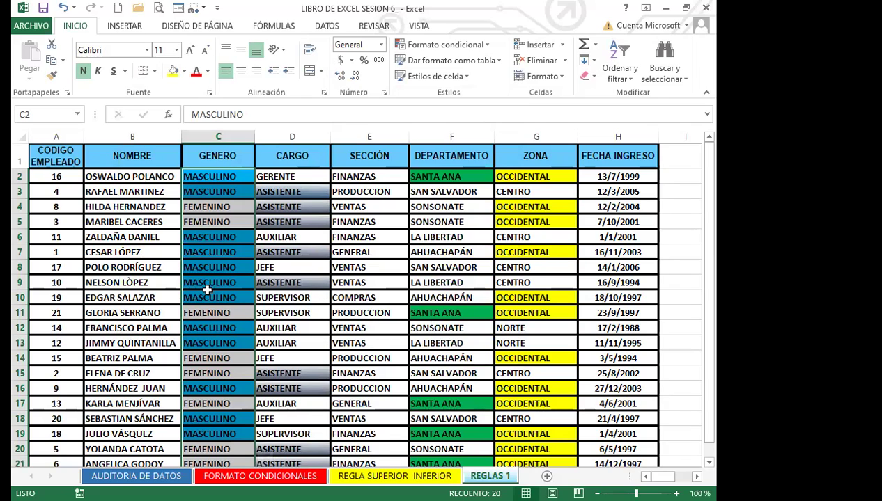
- Check the MASCULINO coloring down the whole GENERO column of the employee table
left_click(208, 288)
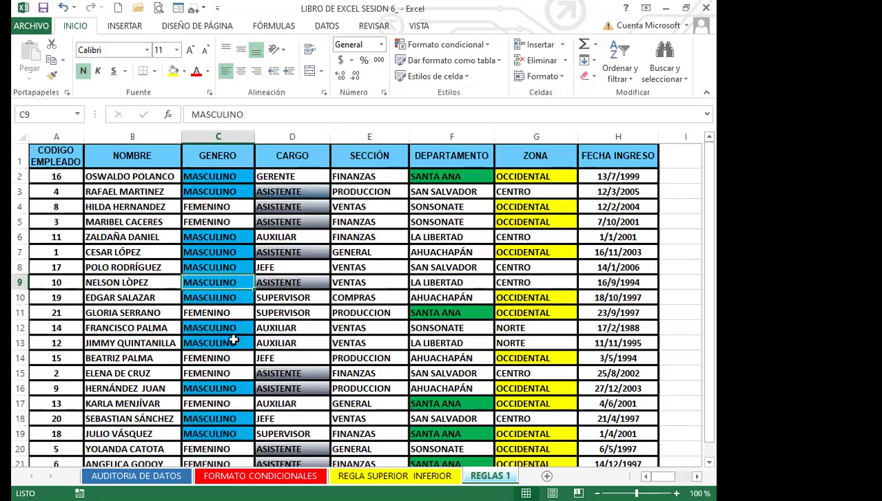
scroll(236, 337, "down", 1)
scroll(236, 345, "down", 3)
scroll(234, 341, "up", 4)
scroll(251, 390, "down", 1)
scroll(363, 409, "up", 1)
scroll(213, 318, "down", 1)
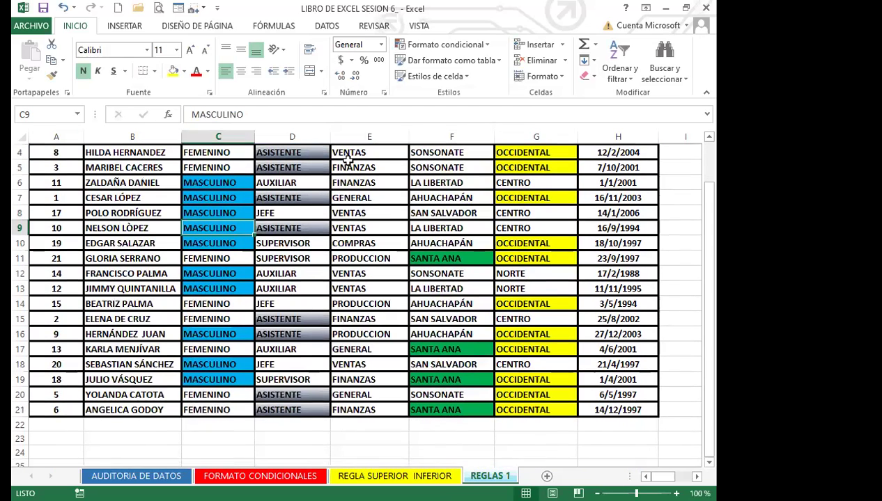
scroll(272, 301, "up", 1)
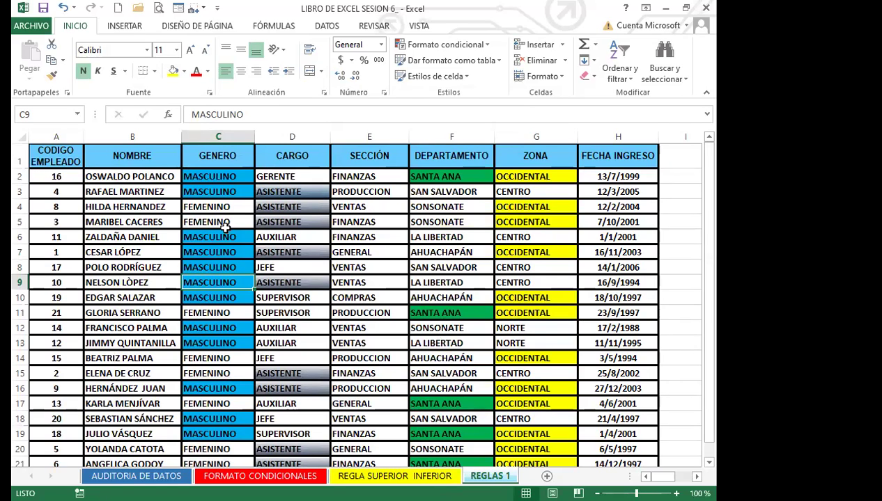
left_click(136, 178)
left_click(151, 208, "ctrl")
left_click(150, 268, "ctrl")
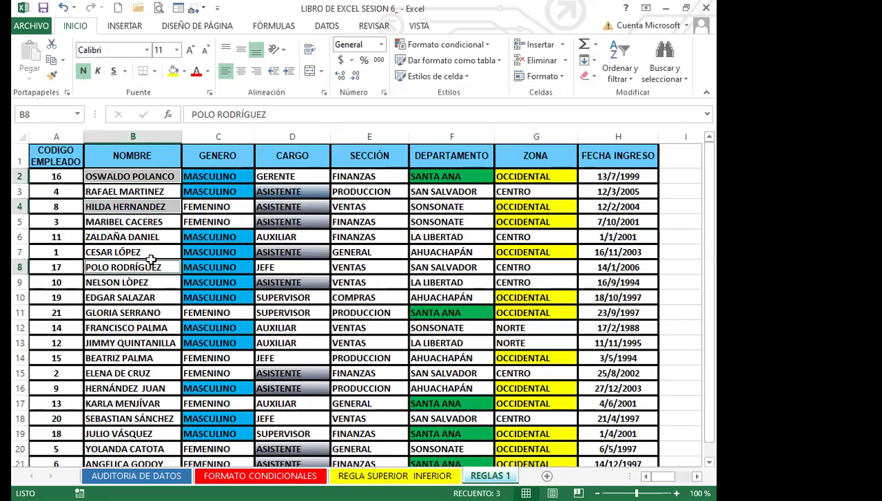
left_click(149, 312, "ctrl")
left_click(140, 373, "ctrl")
left_click(139, 404, "ctrl")
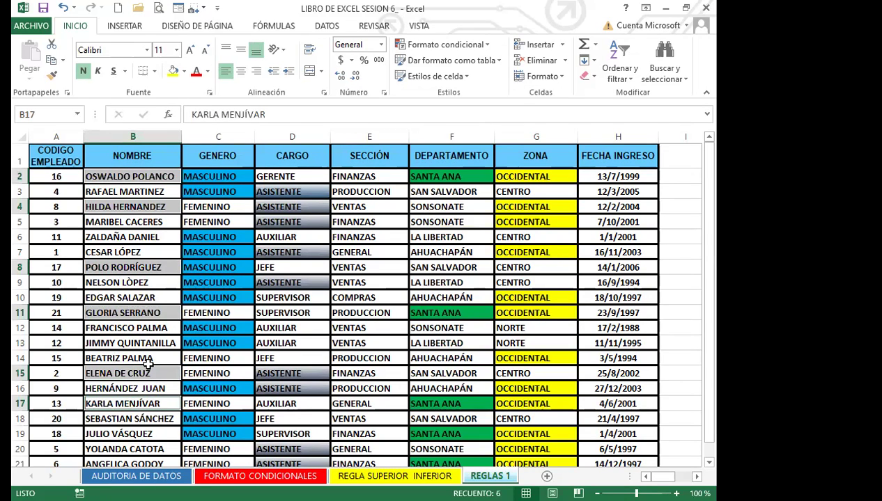
left_click(365, 330)
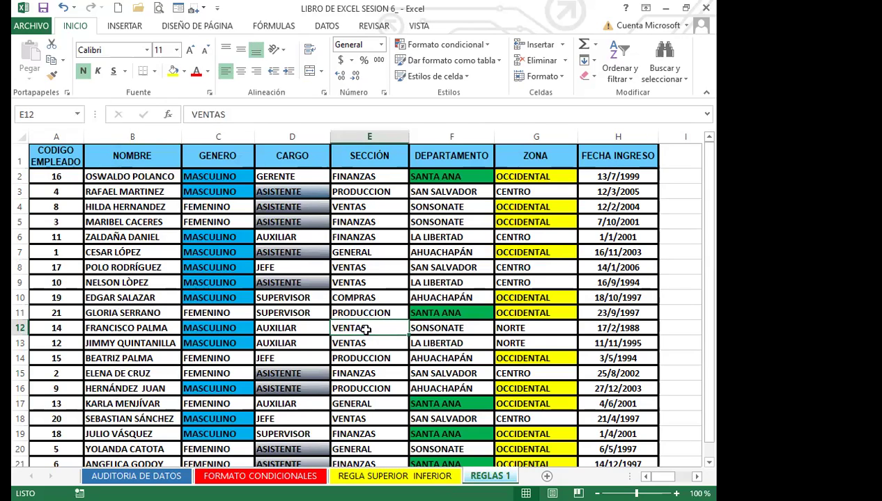
left_click(615, 299)
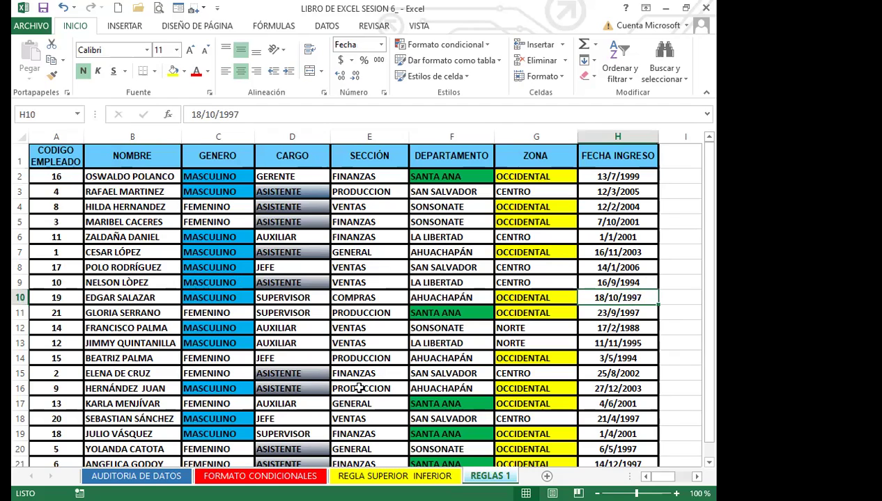
- Review the GENERO FEMENINO color instruction in column J and return to the GENERO column of the employee table
left_click(403, 359)
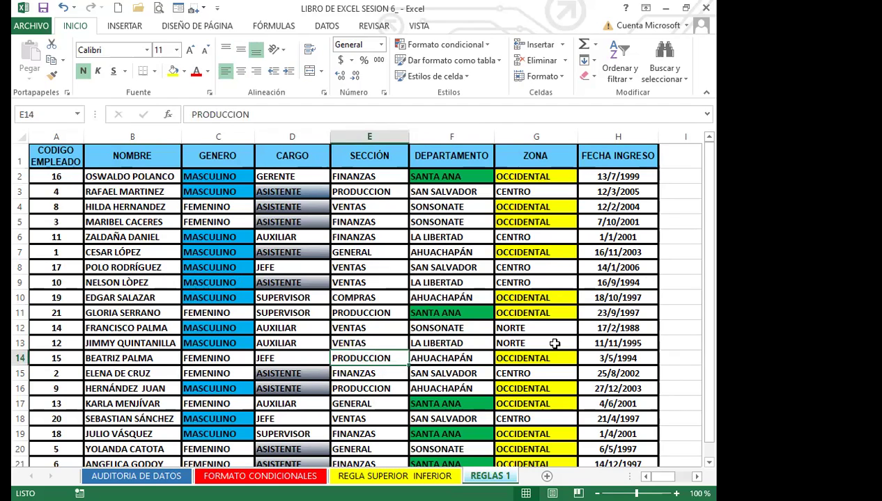
left_click(615, 332)
key("Right")
key("Right")
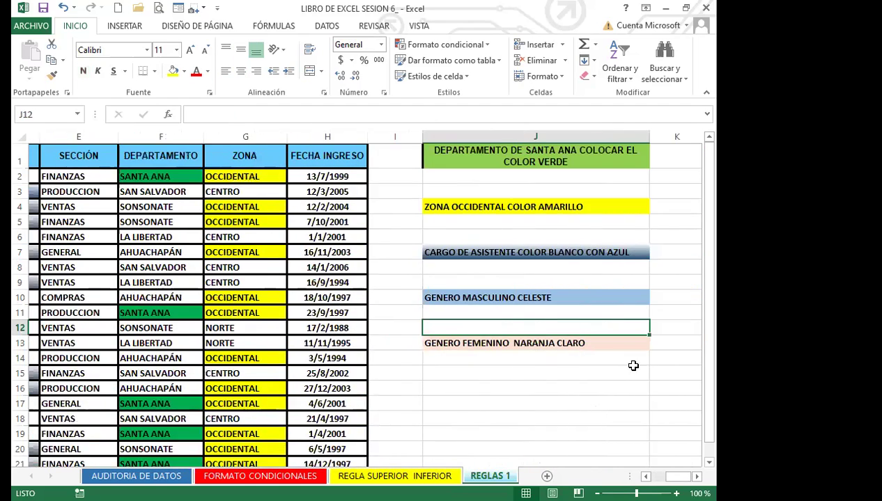
left_click(461, 345)
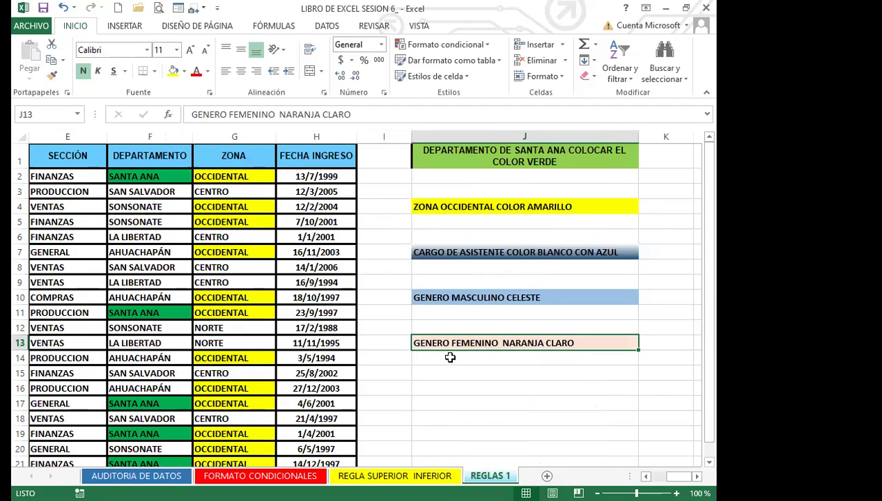
left_click(240, 337)
key("Left")
key("Left")
key("Left")
key("Left")
key("Left")
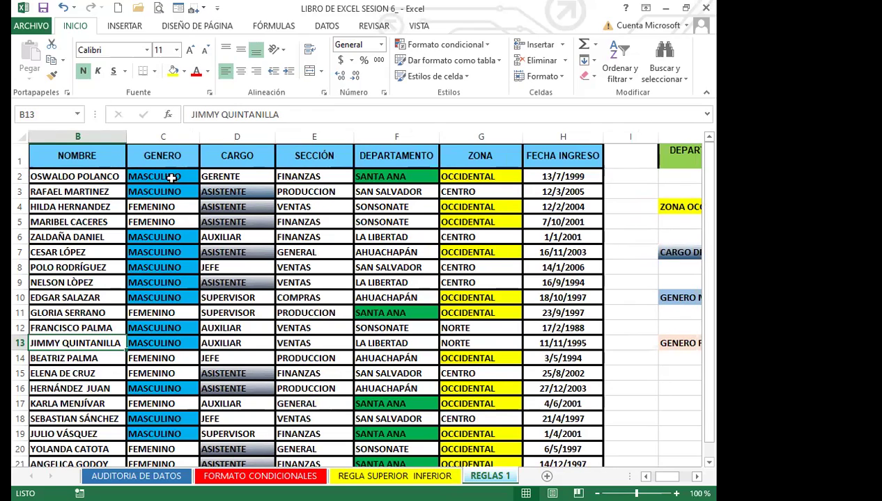
- Start a Texto que contiene highlight rule for FEMENINO on the GENERO values in C2:C21
left_click_drag(181, 177, 167, 446)
scroll(215, 165, "up", 1)
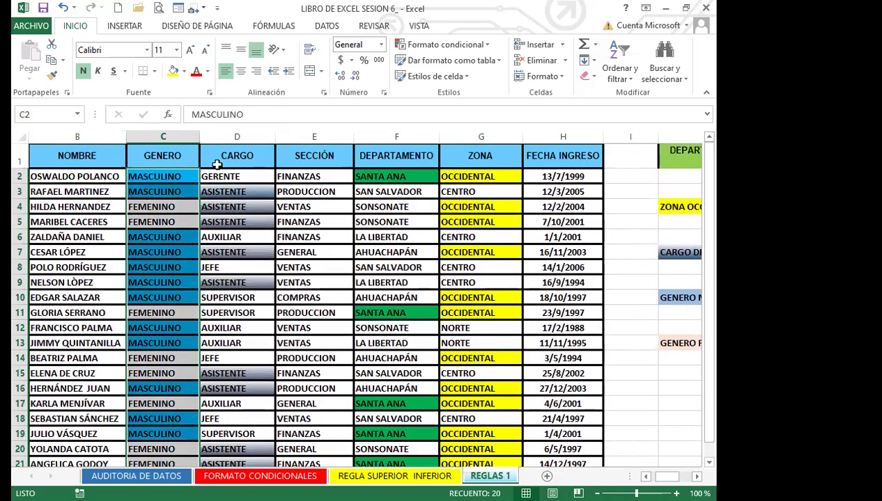
left_click(490, 47)
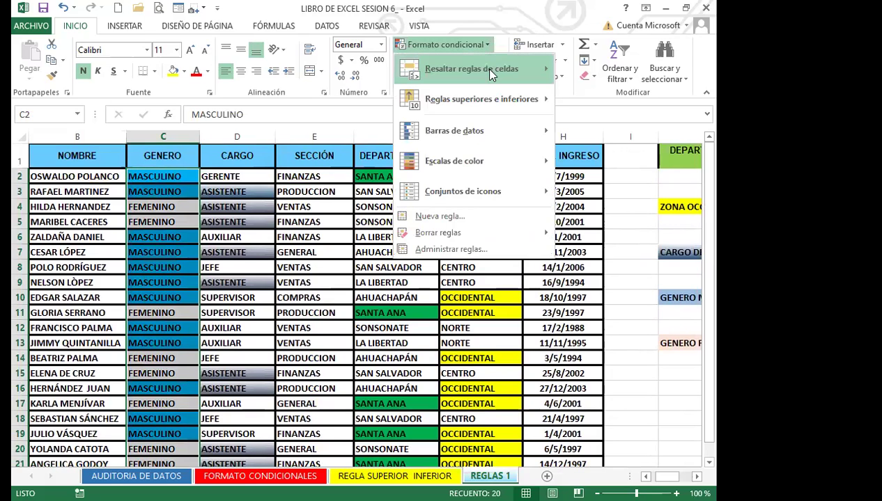
mouse_move(491, 74)
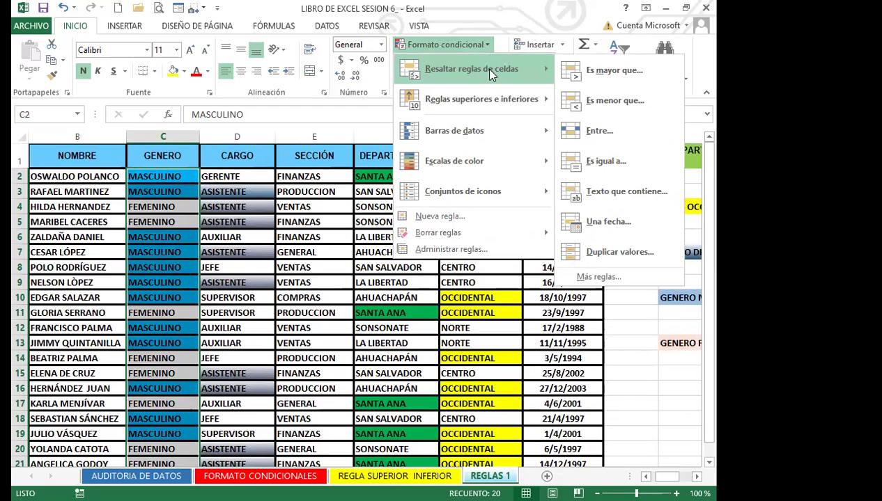
left_click(649, 194)
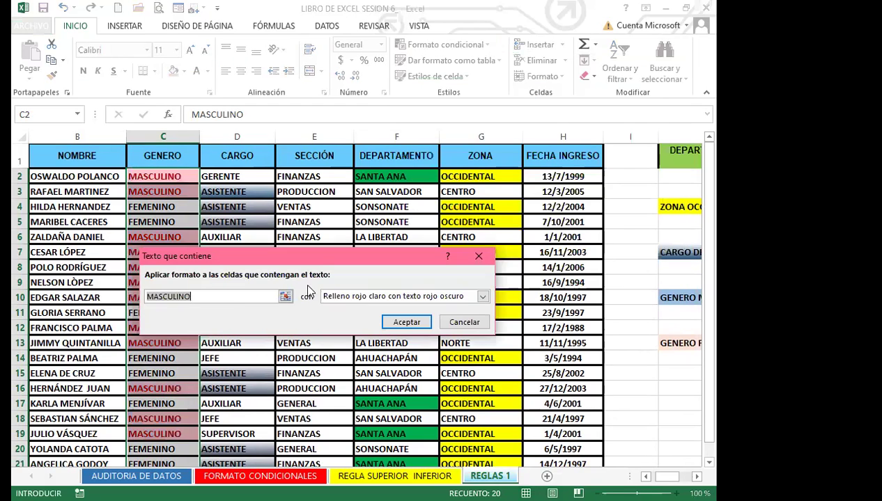
left_click(220, 296)
key("BackSpace")
key("BackSpace")
key("BackSpace")
key("BackSpace")
key("BackSpace")
key("BackSpace")
key("BackSpace")
key("BackSpace")
key("BackSpace")
type("fe")
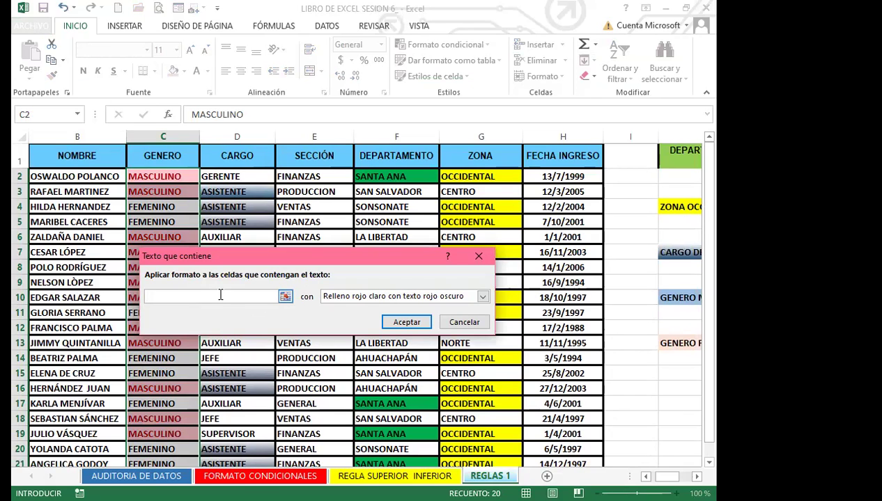
key("BackSpace")
key("BackSpace")
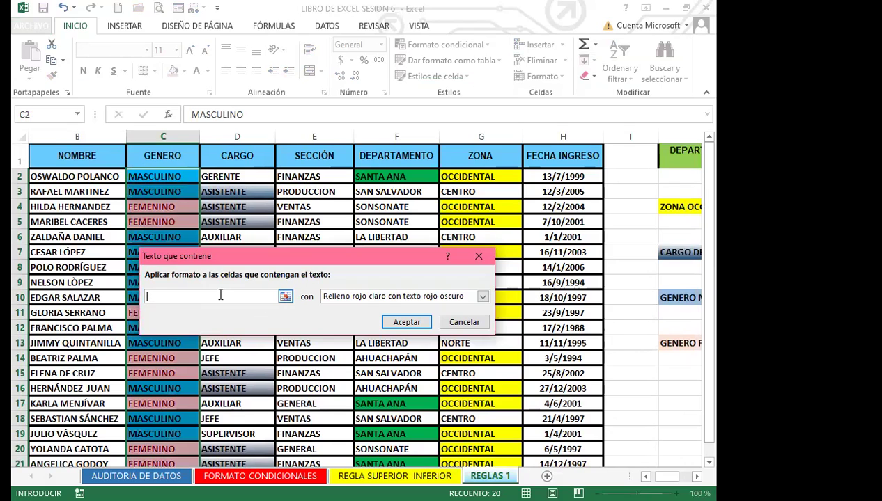
type("FEMENINO")
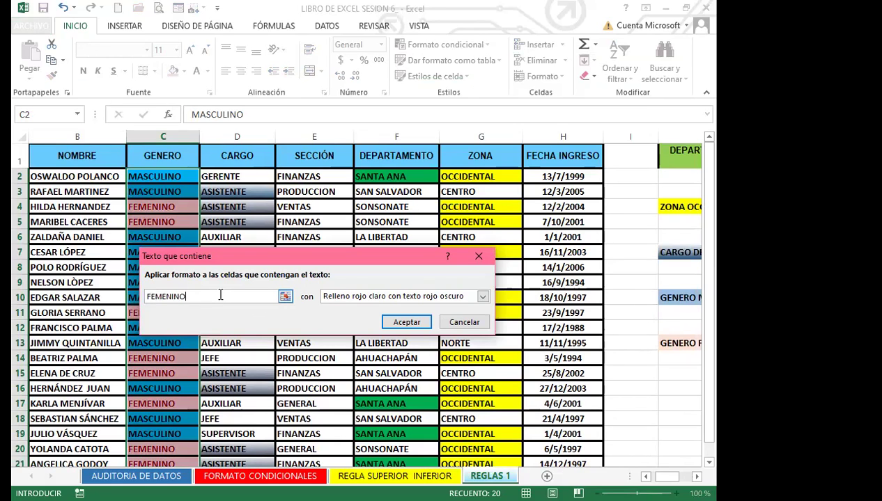
- Give the FEMENINO rule a custom format with a light orange theme color as the fill
left_click(482, 296)
left_click(366, 363)
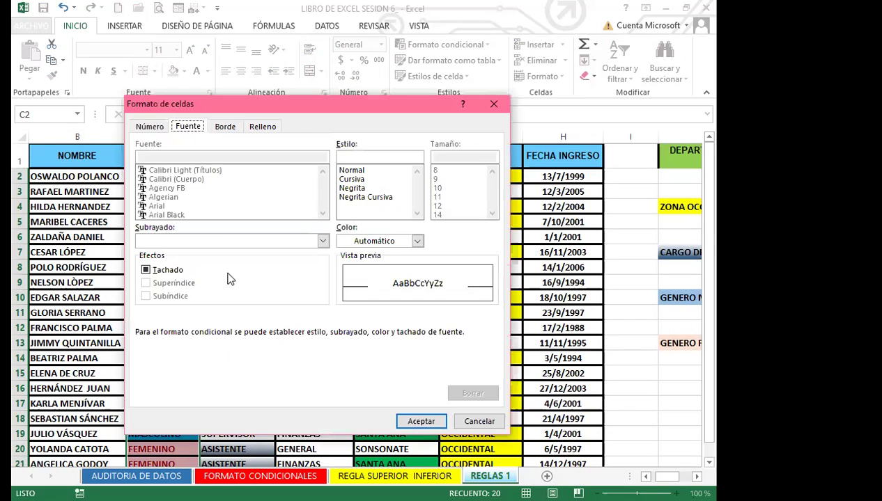
left_click(224, 126)
left_click(262, 126)
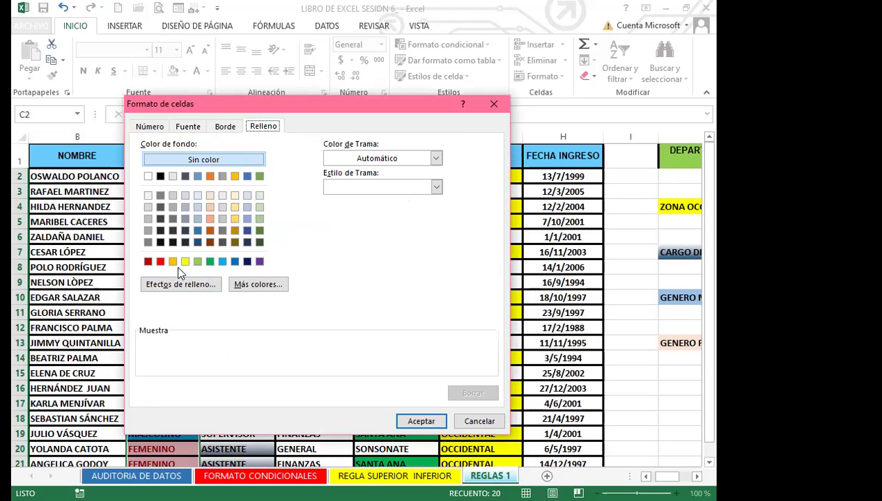
left_click(209, 219)
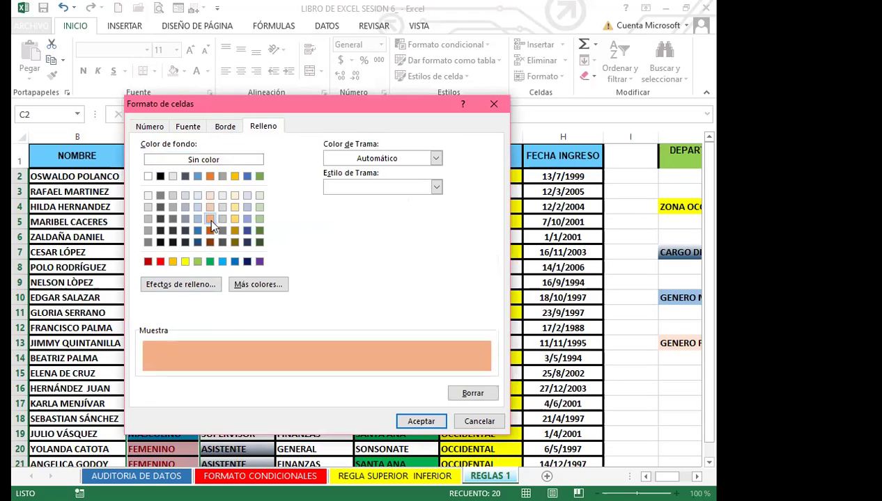
left_click(210, 206)
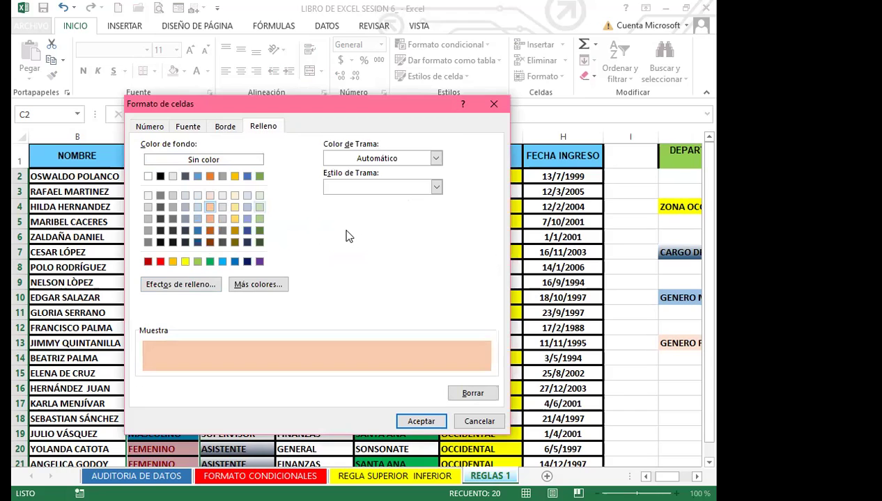
- Set the FEMENINO rule's font to Negrita in black and apply the rule
left_click(187, 126)
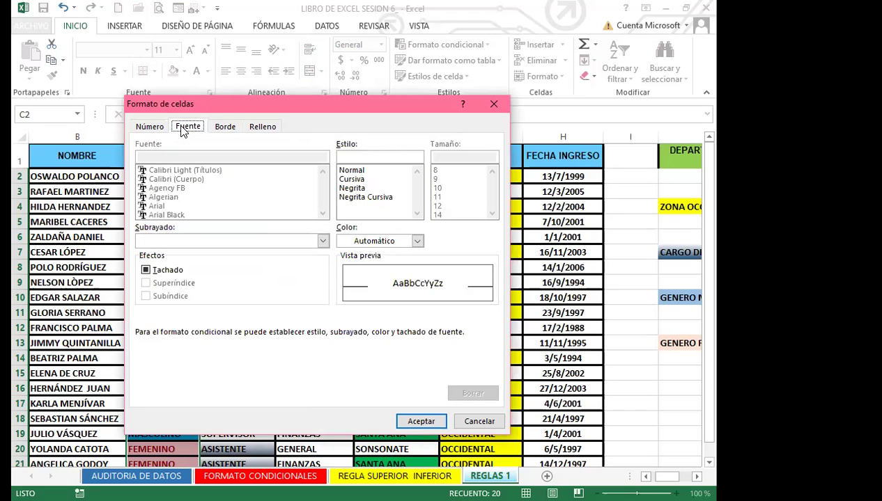
left_click(353, 189)
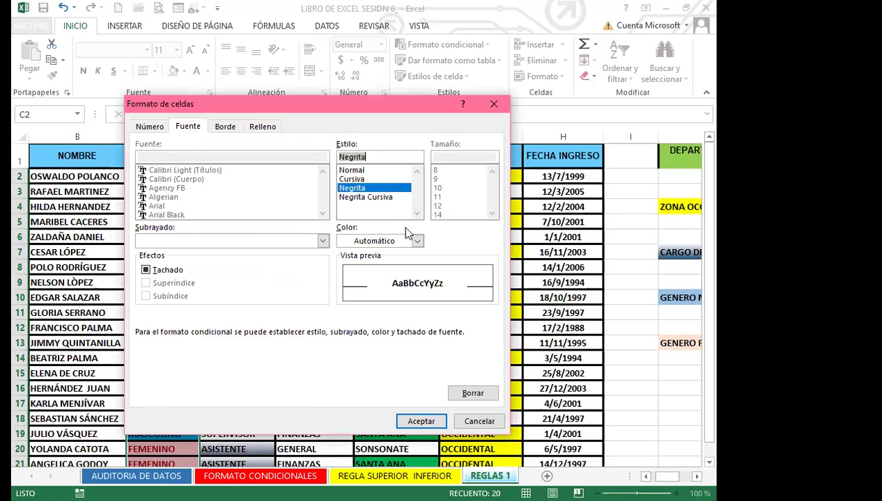
left_click(417, 241)
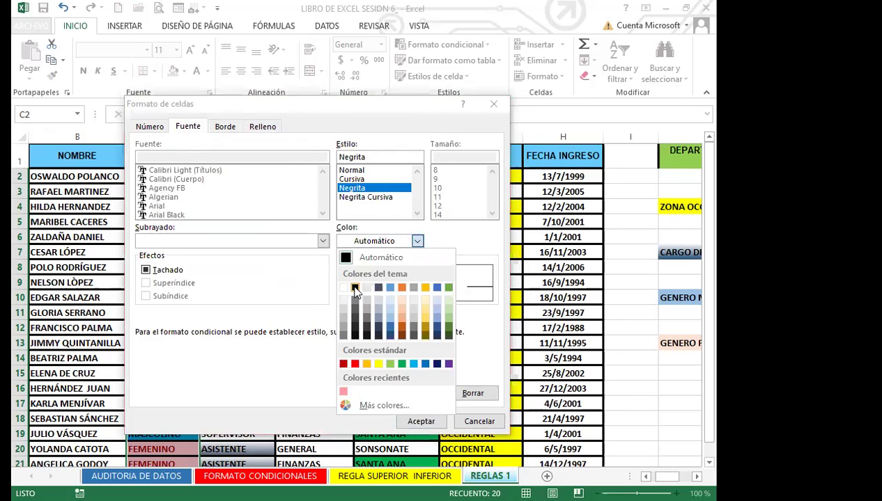
left_click(355, 289)
left_click(419, 422)
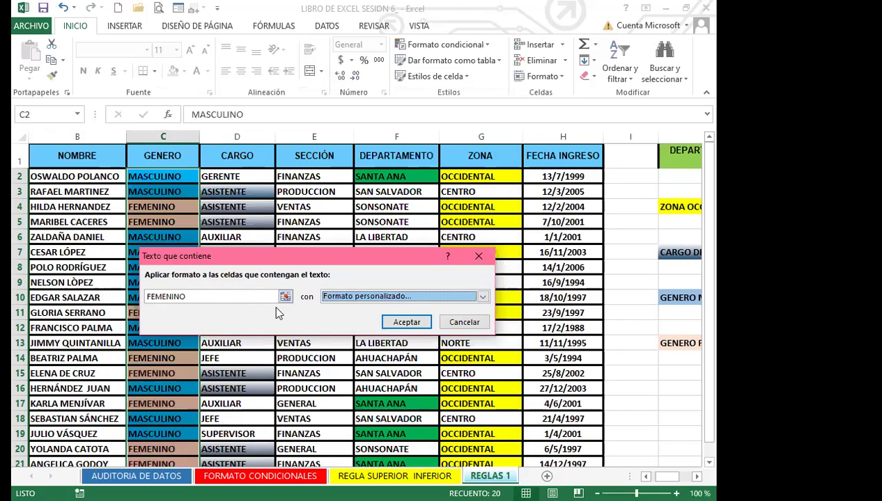
left_click(407, 322)
- Check the conditional coloring of the GENERO, CARGO, DEPARTAMENTO and ZONA columns down to the last employee row
left_click(174, 283)
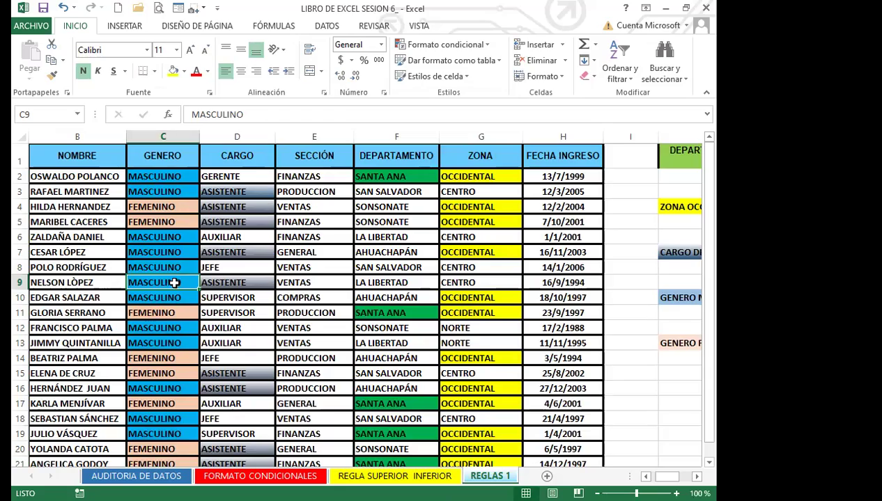
scroll(172, 286, "down", 3)
scroll(173, 290, "up", 2)
scroll(173, 291, "up", 1)
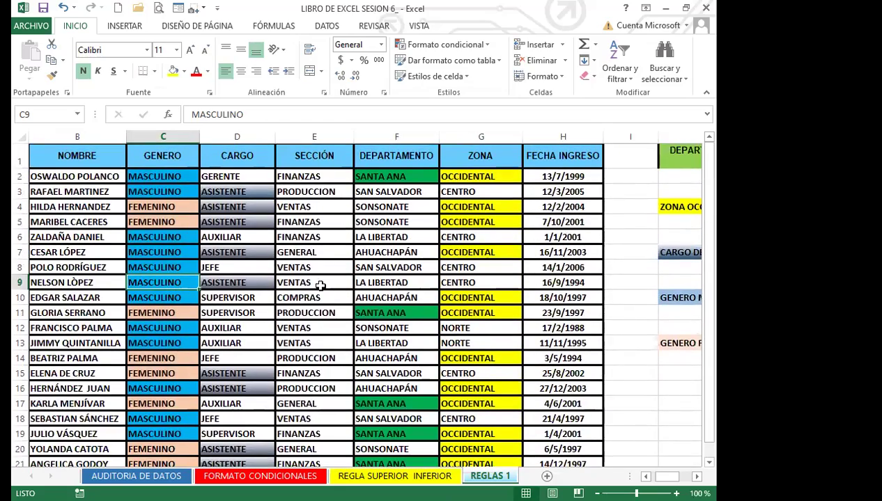
left_click(320, 286)
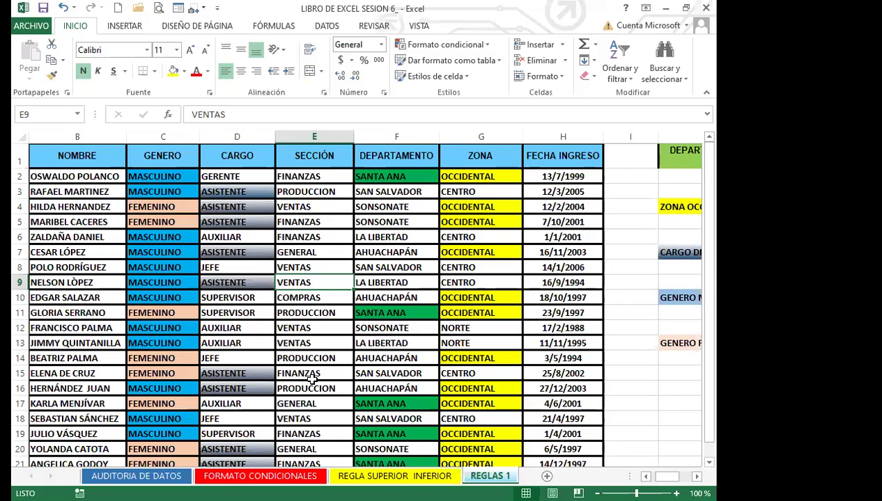
left_click(635, 396)
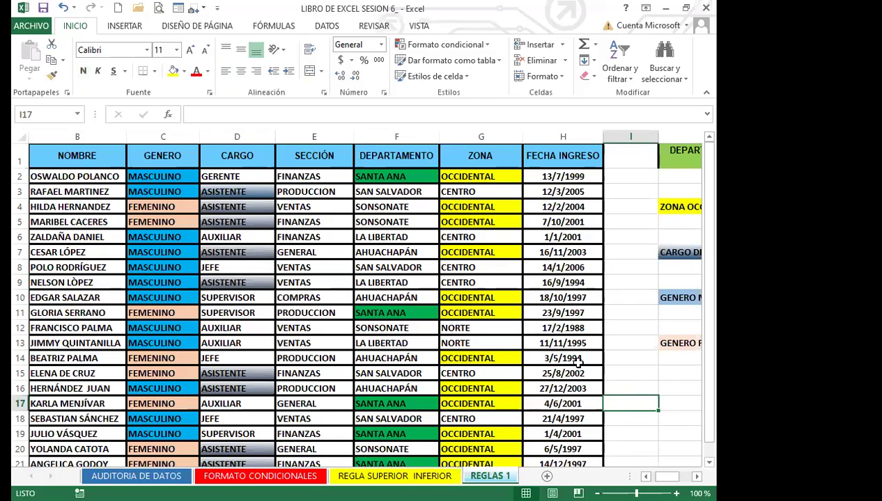
scroll(313, 298, "down", 2)
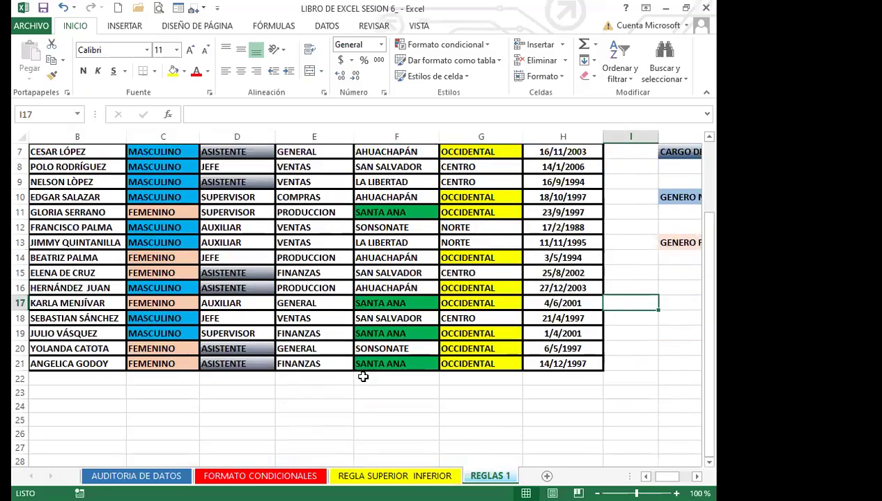
scroll(356, 366, "up", 2)
scroll(354, 361, "down", 1)
scroll(354, 361, "down", 1)
scroll(369, 384, "up", 1)
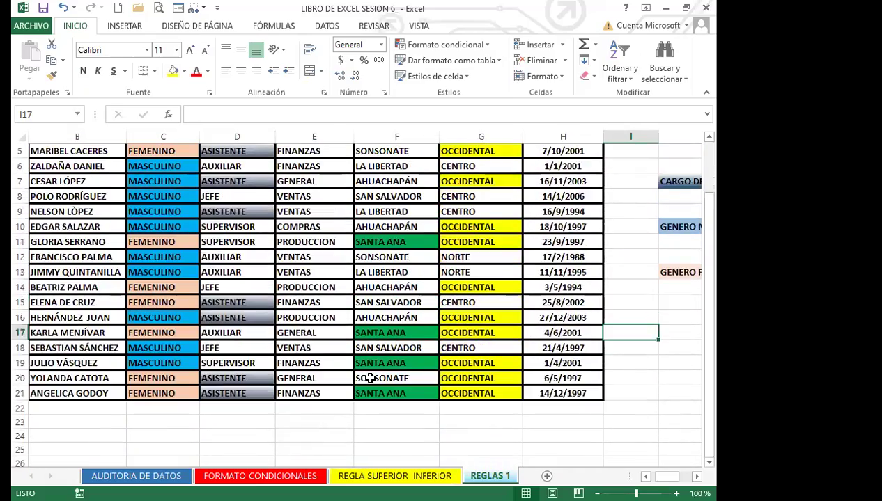
scroll(352, 320, "up", 2)
scroll(359, 369, "down", 4)
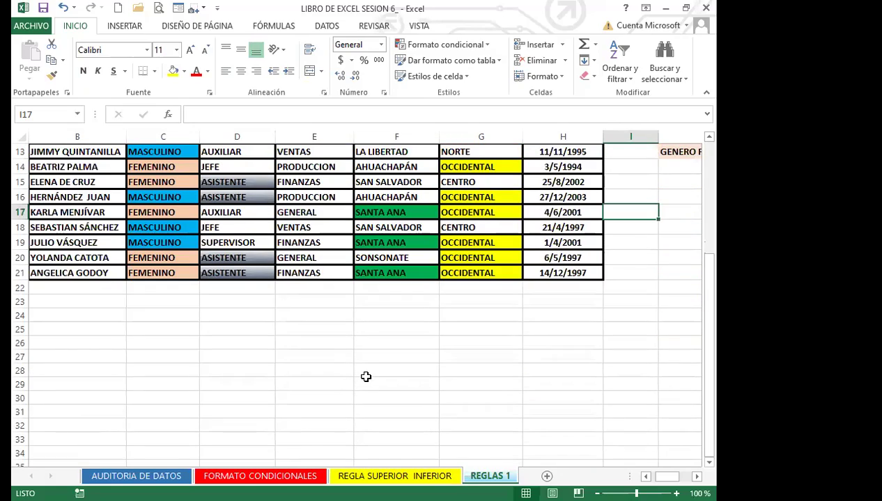
scroll(365, 371, "up", 4)
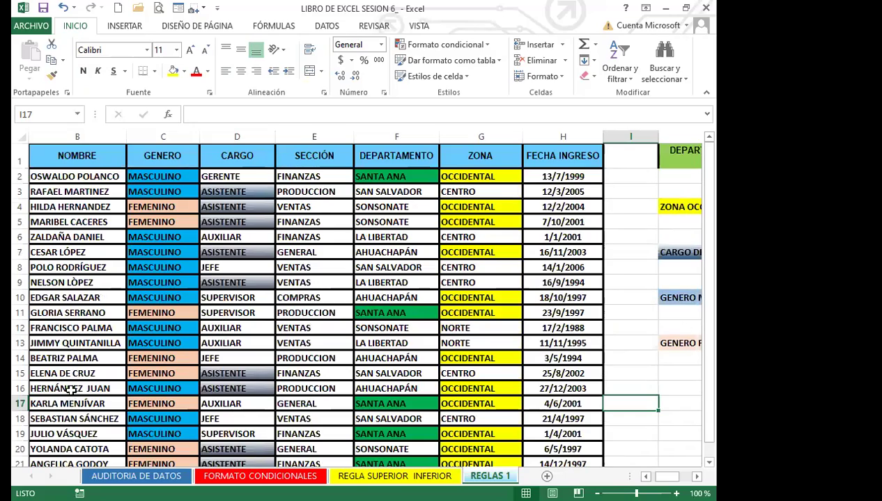
scroll(228, 342, "down", 2)
scroll(267, 363, "up", 2)
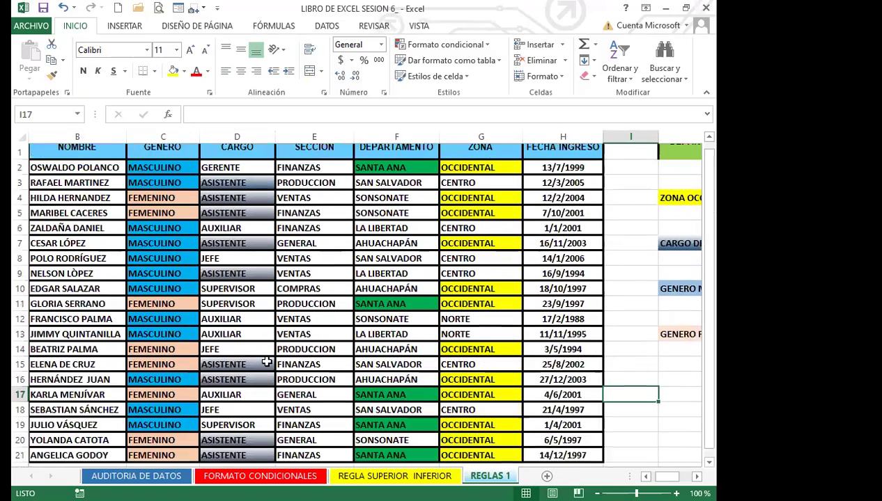
scroll(267, 360, "down", 2)
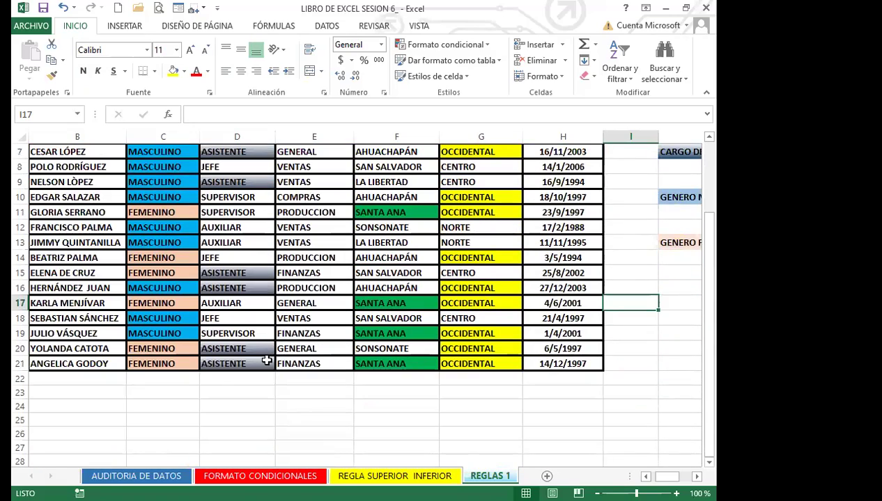